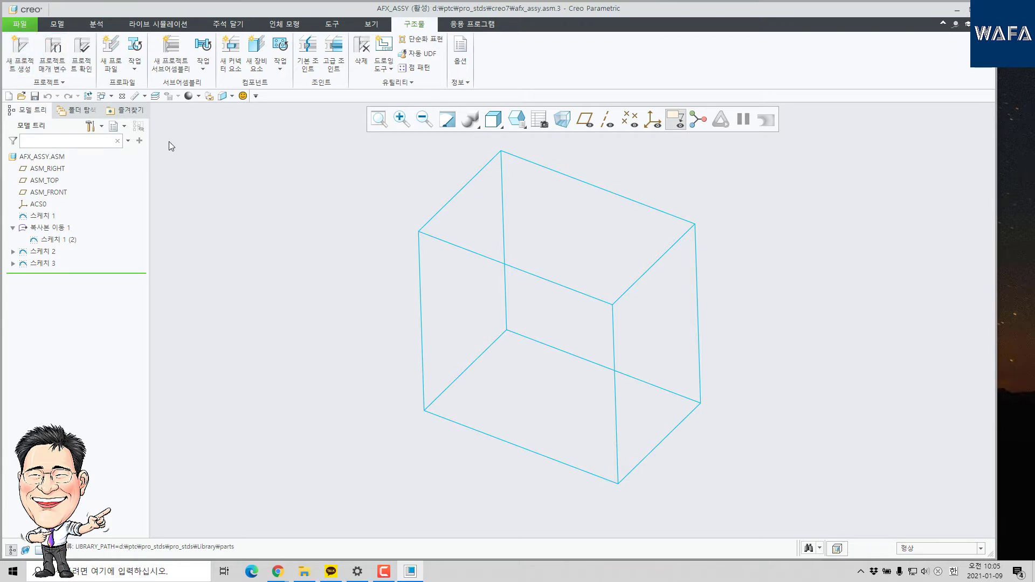
Start a new profile using the MINITEC profile_45x45 section with the default AFX material
left_click(110, 53)
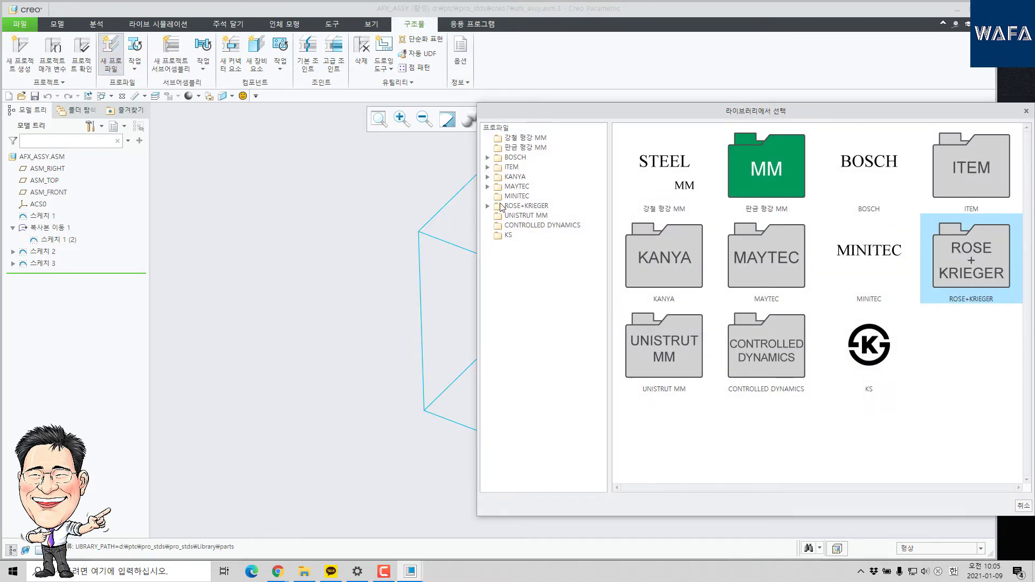
left_click(524, 138)
left_click(511, 157)
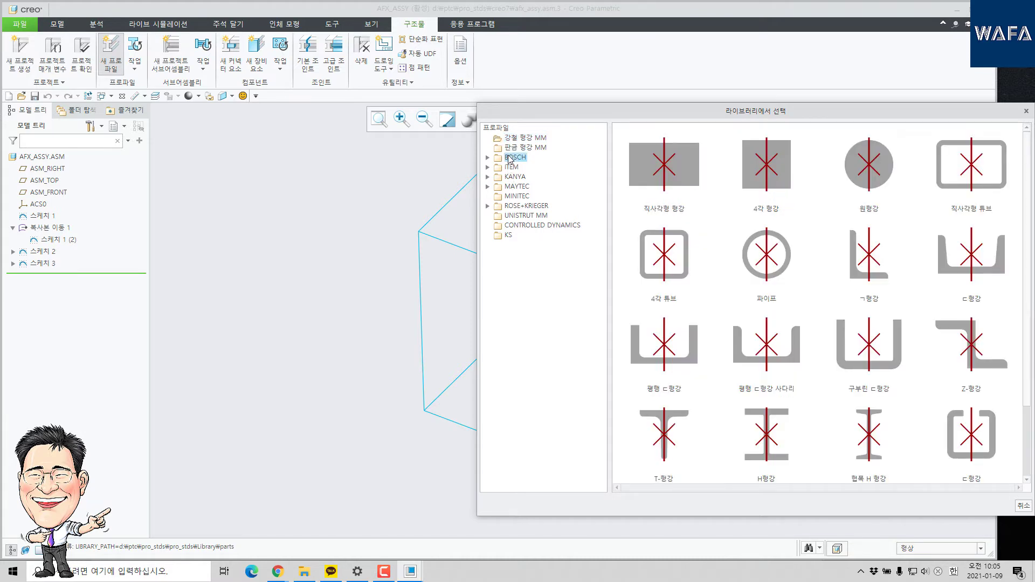
left_click(517, 225)
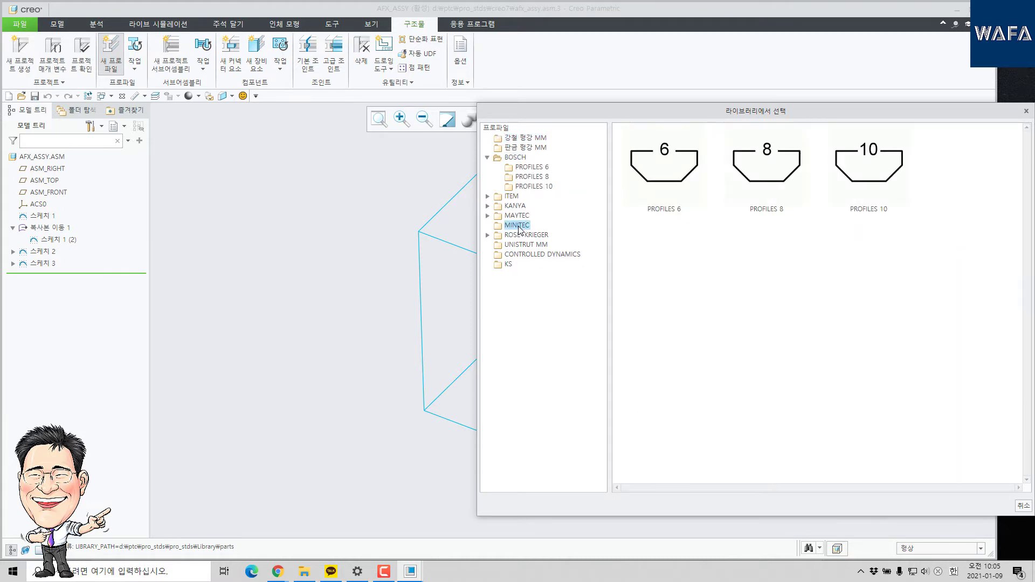
left_click(486, 158)
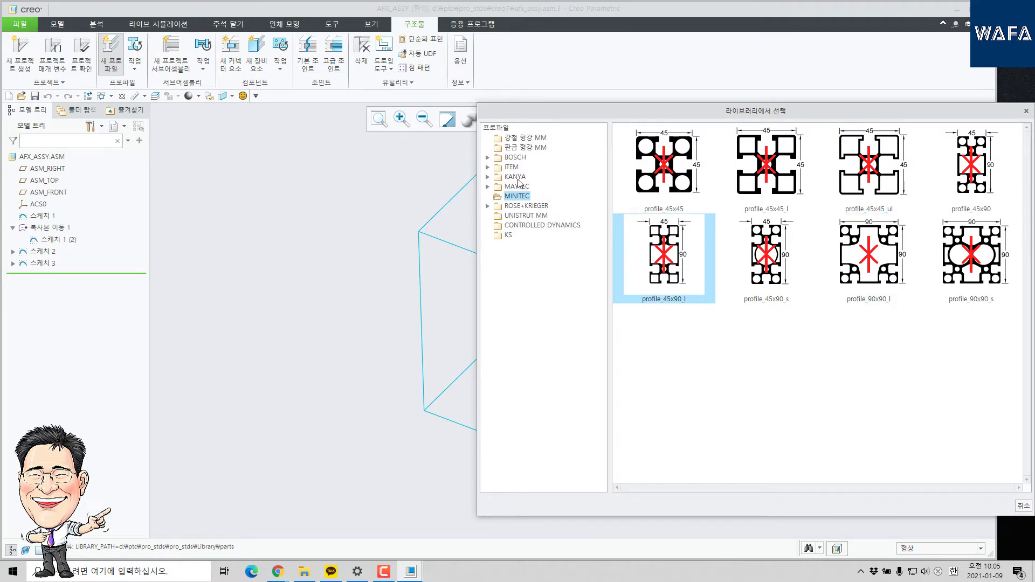
left_click(930, 195)
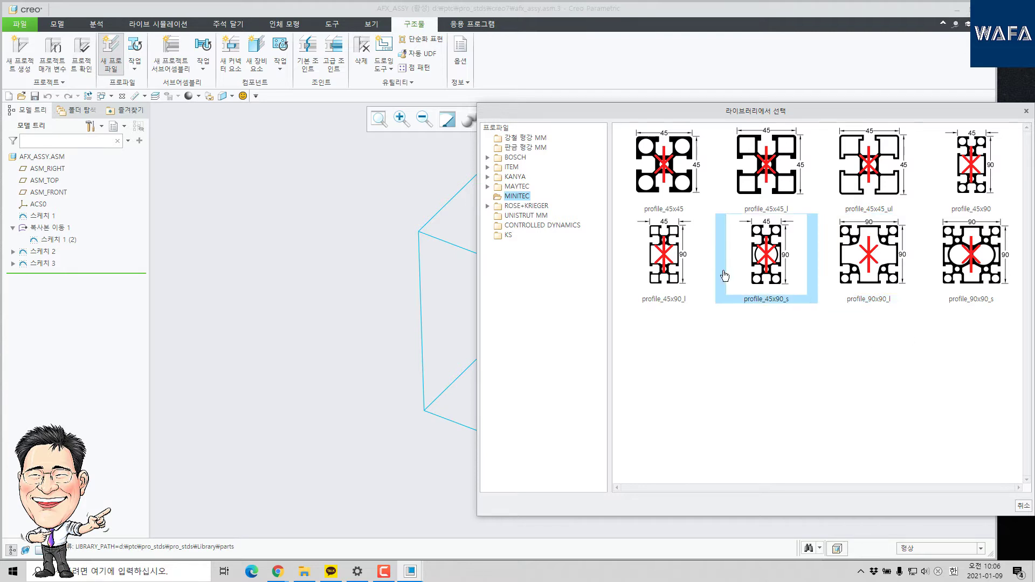
double_click(667, 174)
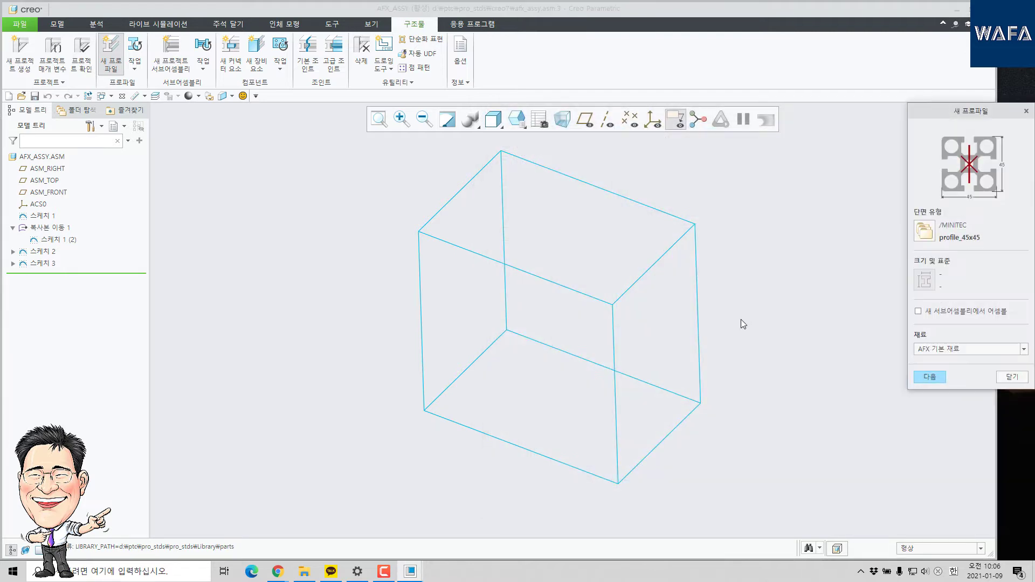
left_click(920, 377)
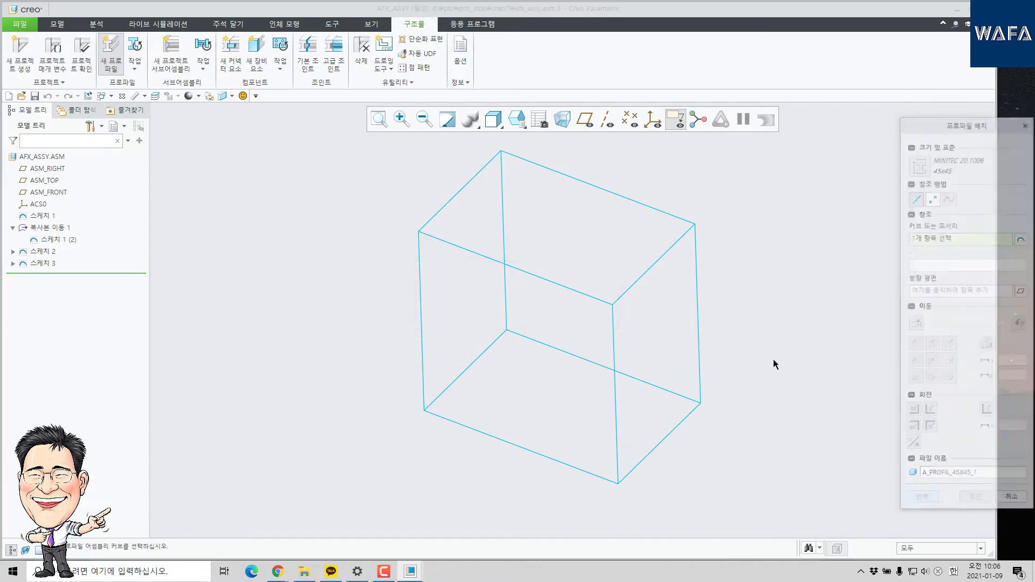
Place 45x45 profiles on the front and left edges of the box skeleton's bottom rectangle
left_click(435, 415)
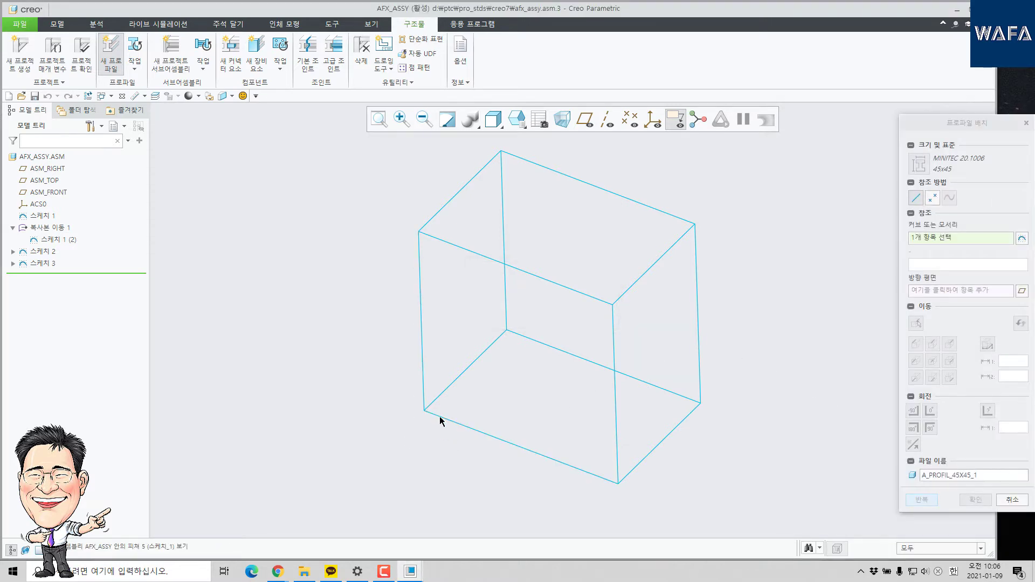
middle_click(688, 446)
scroll(412, 398, "down", 3)
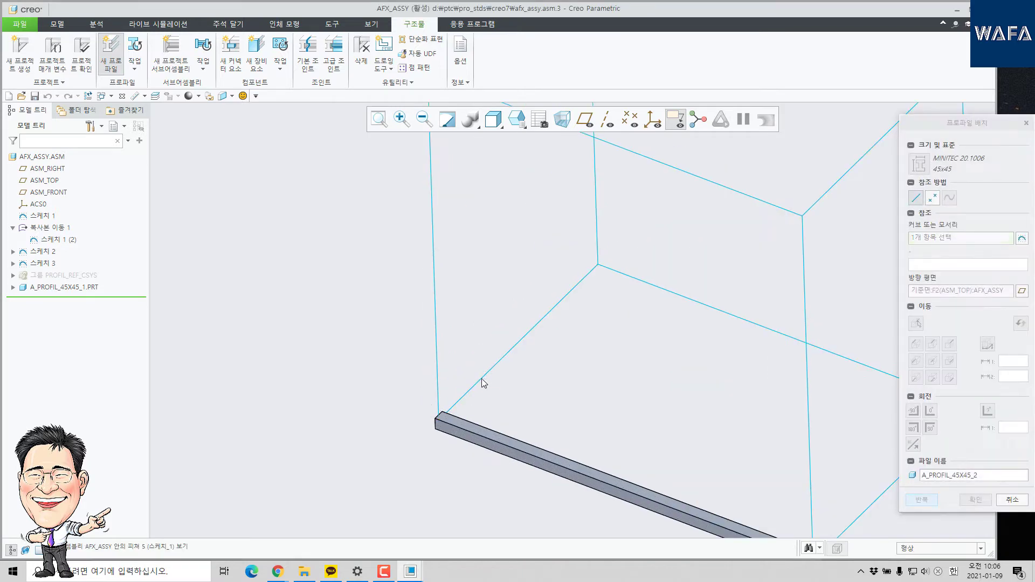
left_click(481, 379)
scroll(411, 382, "up", 3)
middle_click(577, 342)
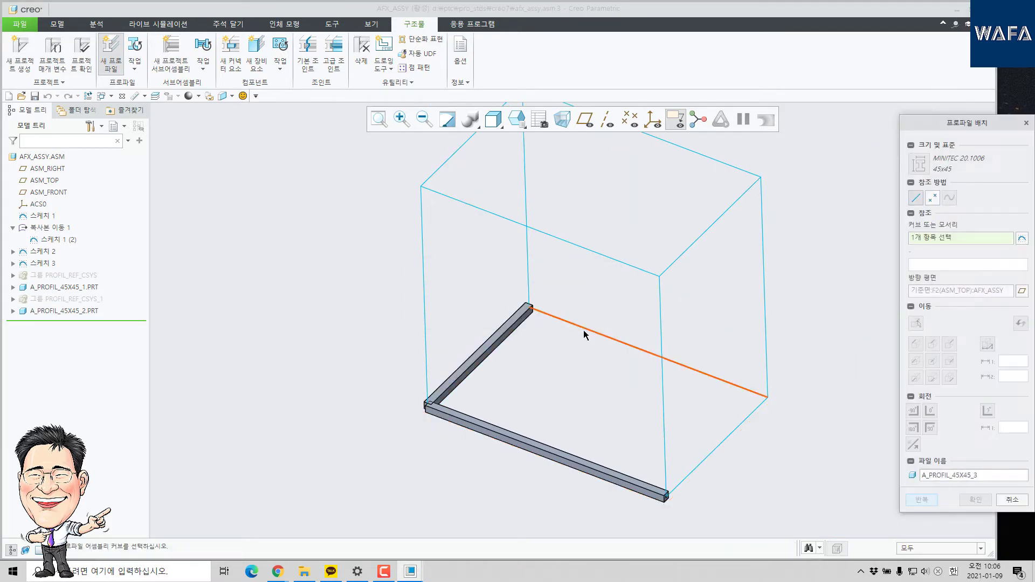
Place 45x45 profiles on the rear and right bottom edges of the skeleton and finish profile placement
left_click(617, 342)
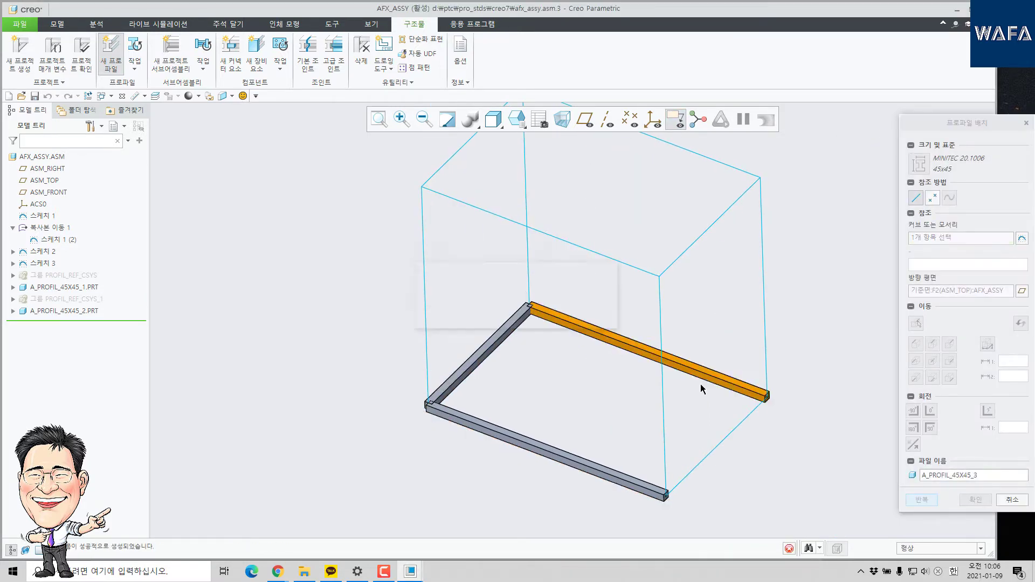
middle_click(752, 429)
left_click(742, 426)
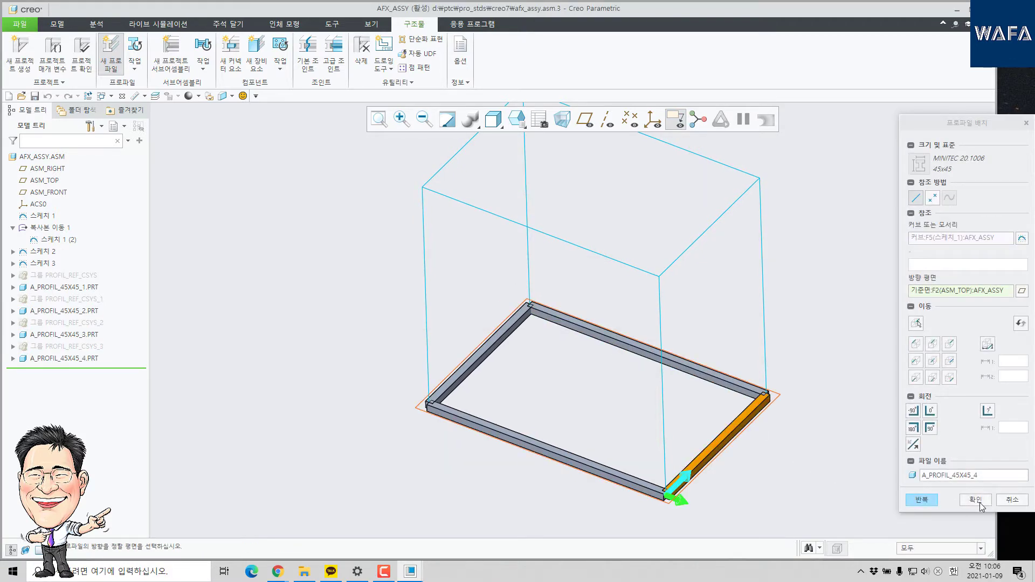
left_click(979, 503)
left_click(1012, 376)
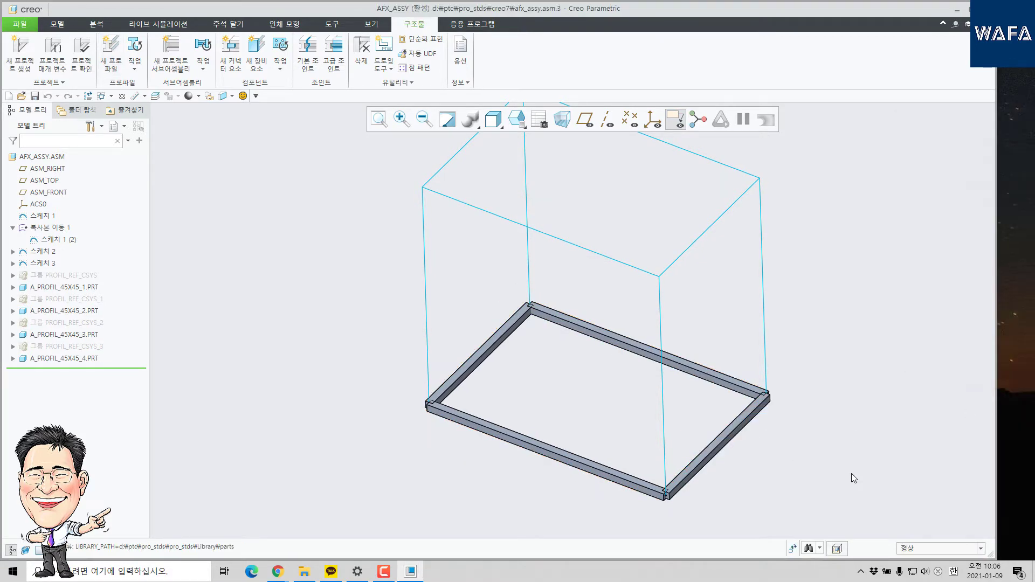
Join the front and left profiles at their shared corner with the first basic joint type for two profile ends
scroll(429, 413, "down", 4)
mouse_move(430, 412)
middle_mouse_down()
mouse_move(533, 388)
mouse_move(487, 399)
mouse_move(531, 336)
mouse_move(427, 403)
mouse_move(429, 392)
mouse_move(431, 411)
middle_mouse_up()
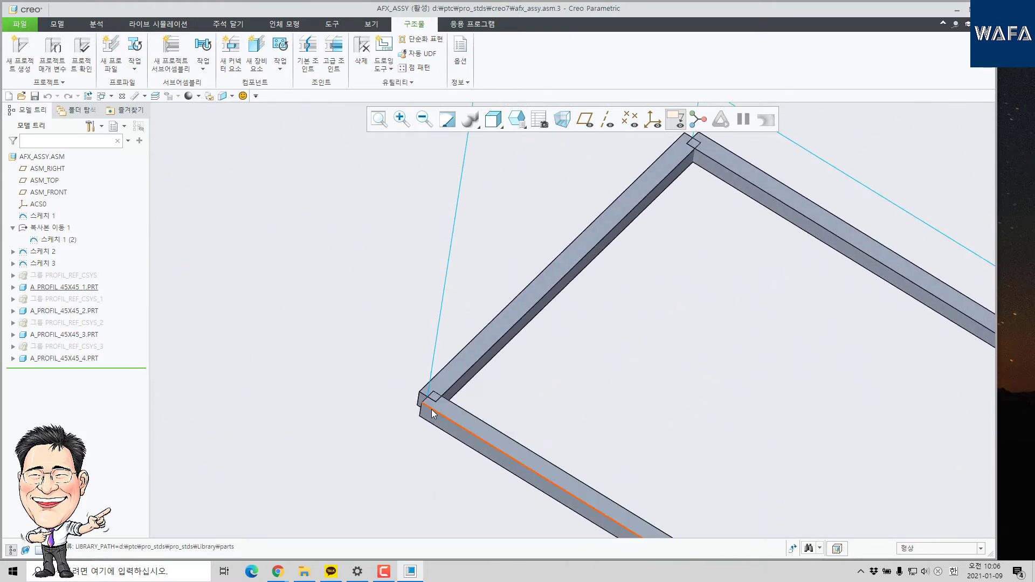
scroll(432, 412, "down", 2)
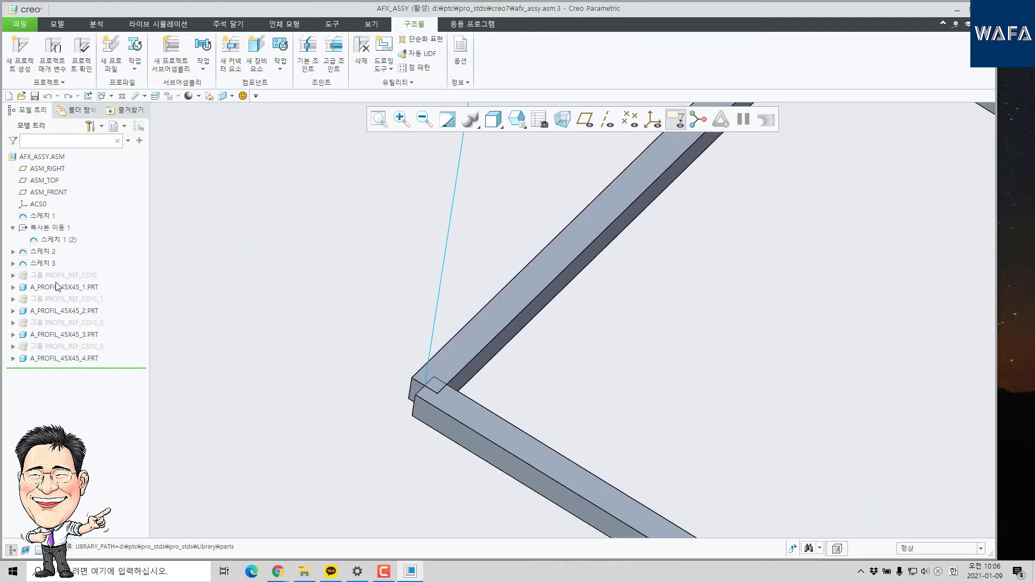
mouse_move(63, 312)
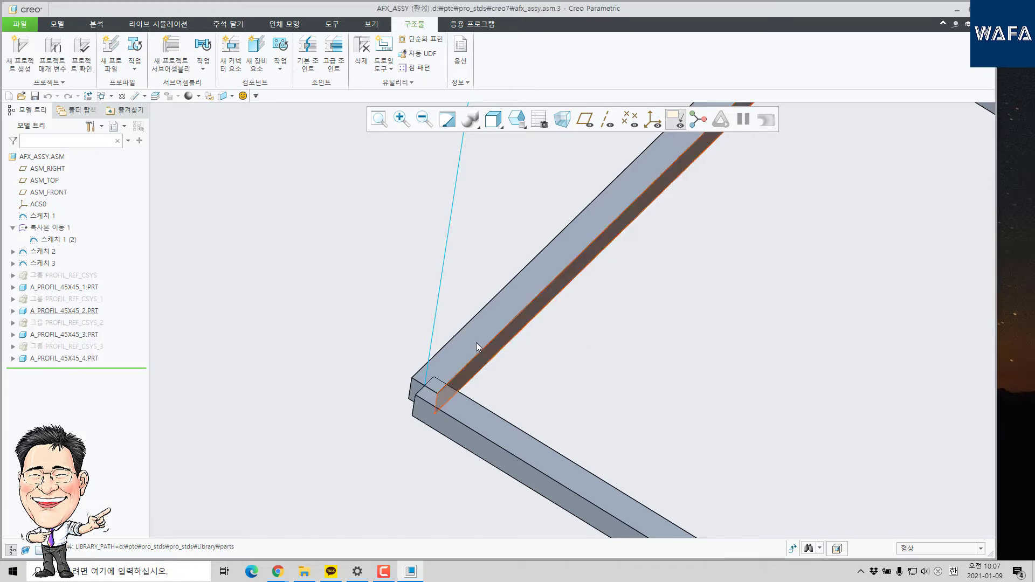
middle_click_drag(476, 342, 444, 240)
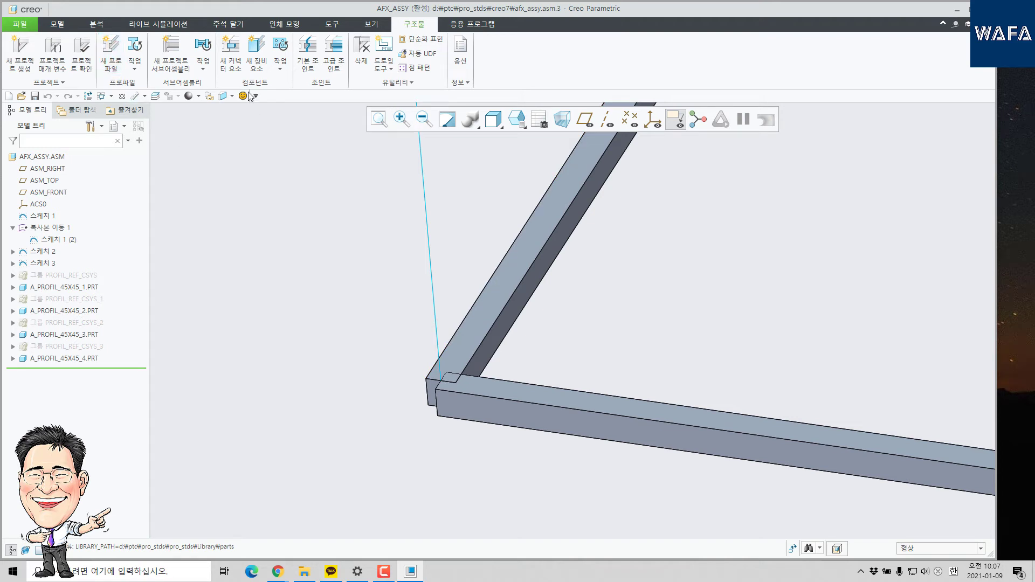
left_click(307, 54)
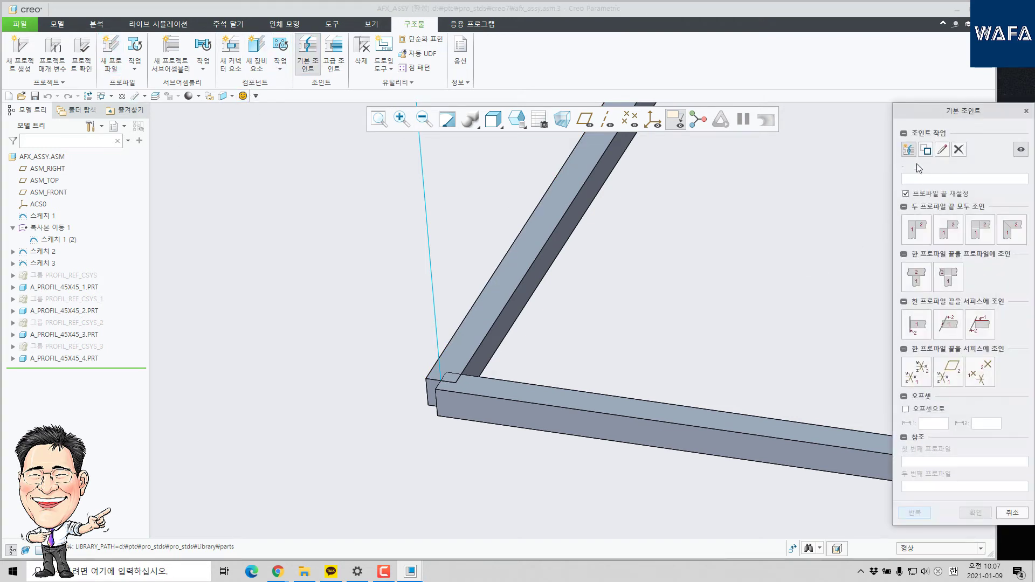
left_click_drag(920, 108, 667, 79)
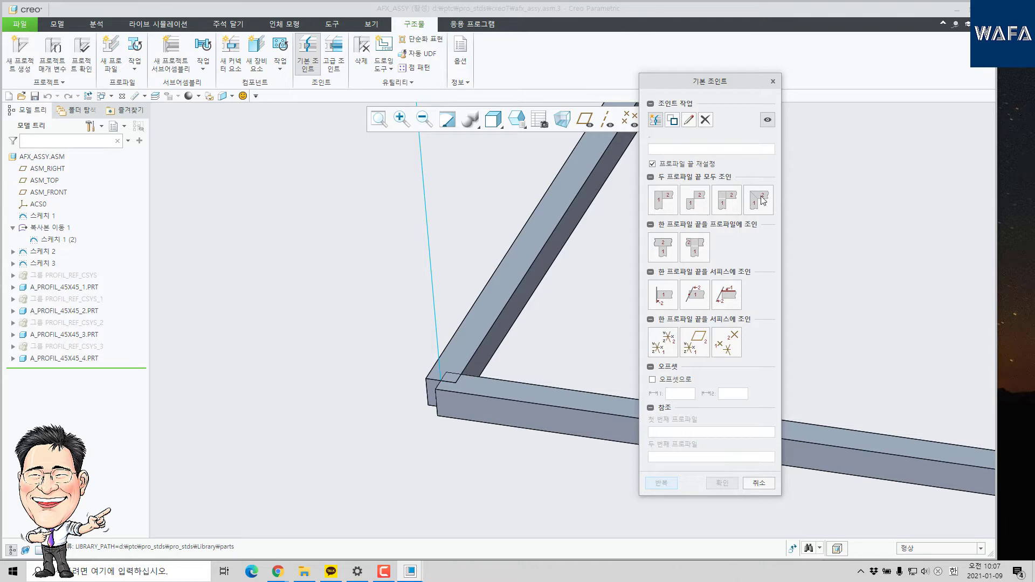
left_click(667, 202)
left_click(483, 405)
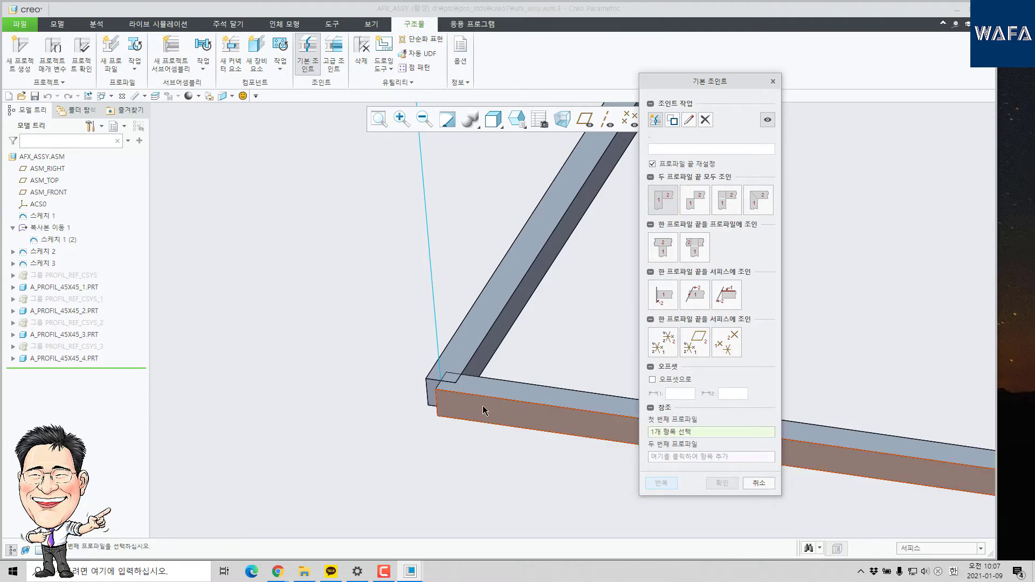
left_click(481, 407)
left_click(467, 348)
scroll(252, 418, "up", 3)
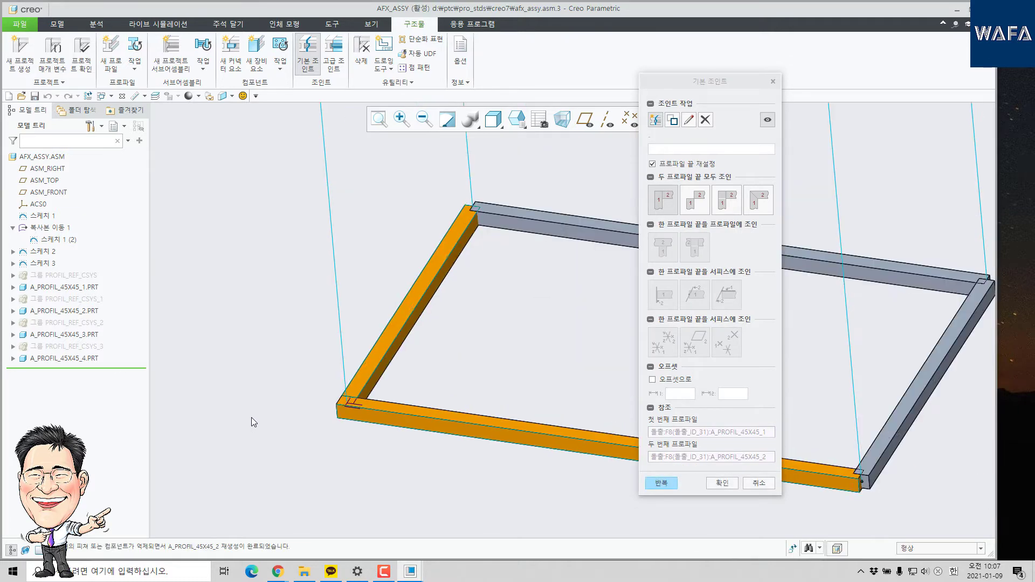
middle_click(564, 480)
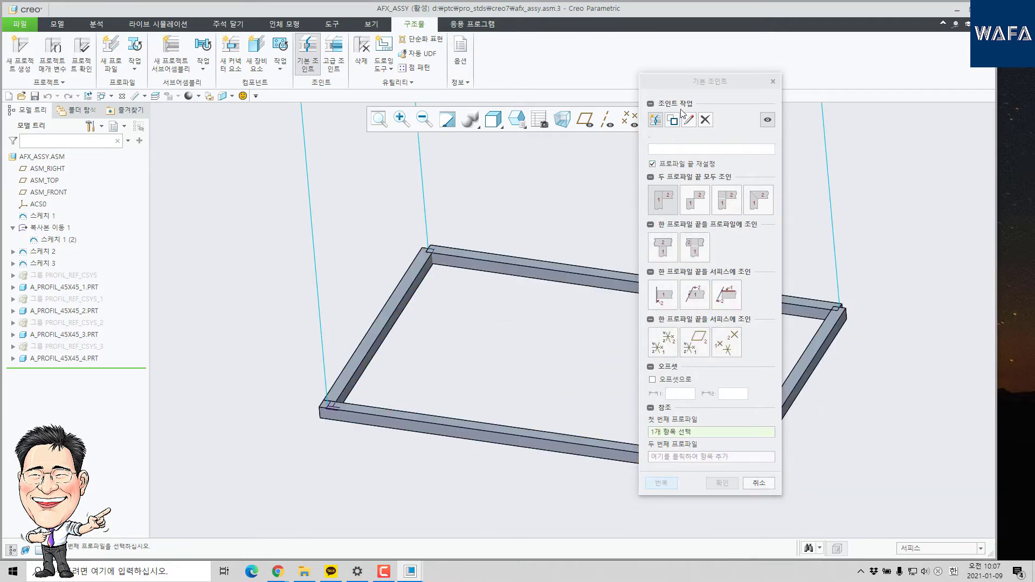
Join the front and right profiles at their shared corner with the same two-end basic joint
left_click_drag(678, 82, 460, 121)
left_click(718, 462)
left_click(743, 444)
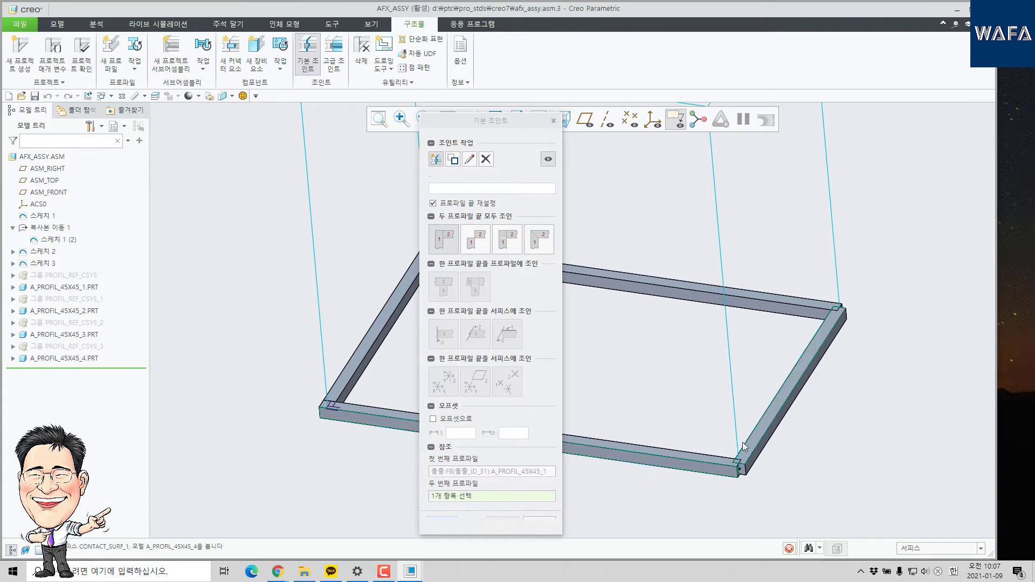
left_click(742, 442)
left_click(440, 523)
Join the rear profile to the right and left profiles at the two rear corners with the same joint type and finish
left_click(791, 313)
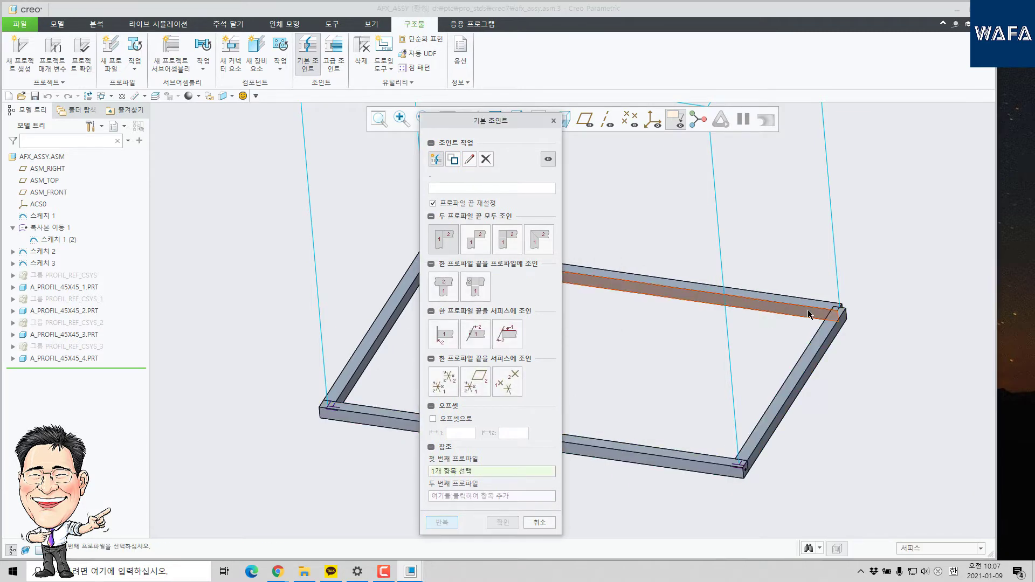
left_click(823, 336)
left_click(440, 523)
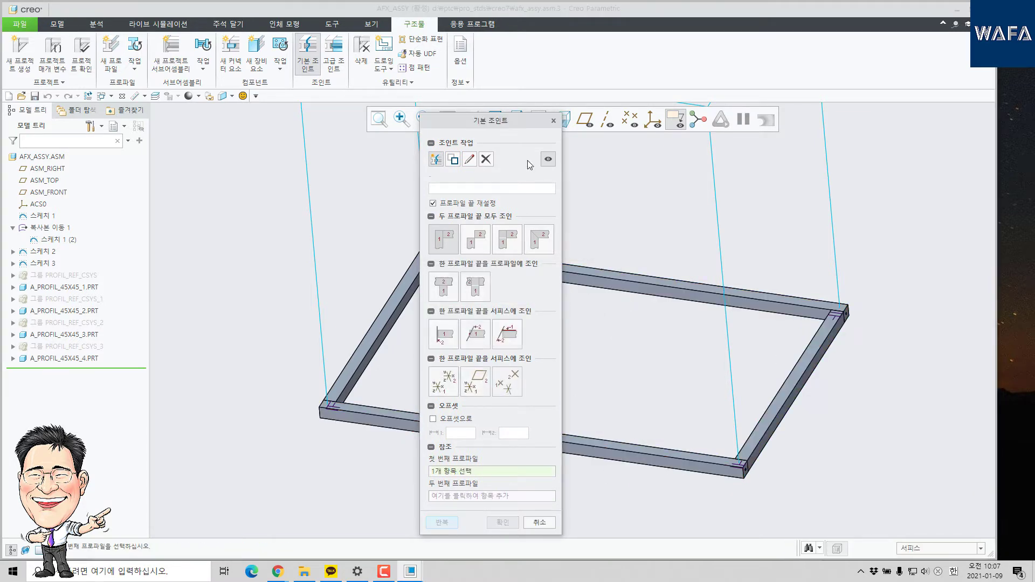
left_click_drag(501, 121, 722, 146)
left_click(419, 279)
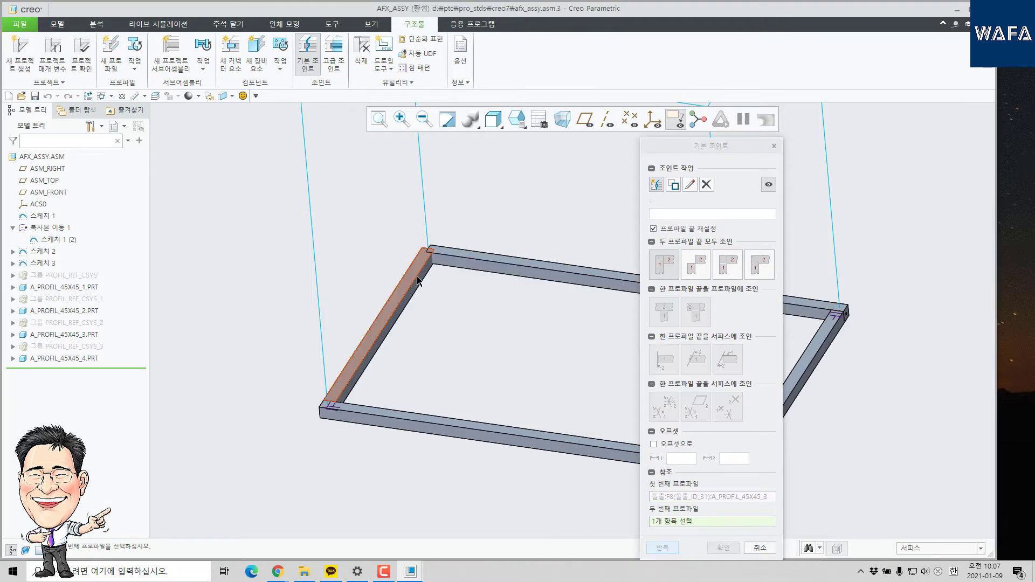
left_click(431, 261)
left_click(733, 548)
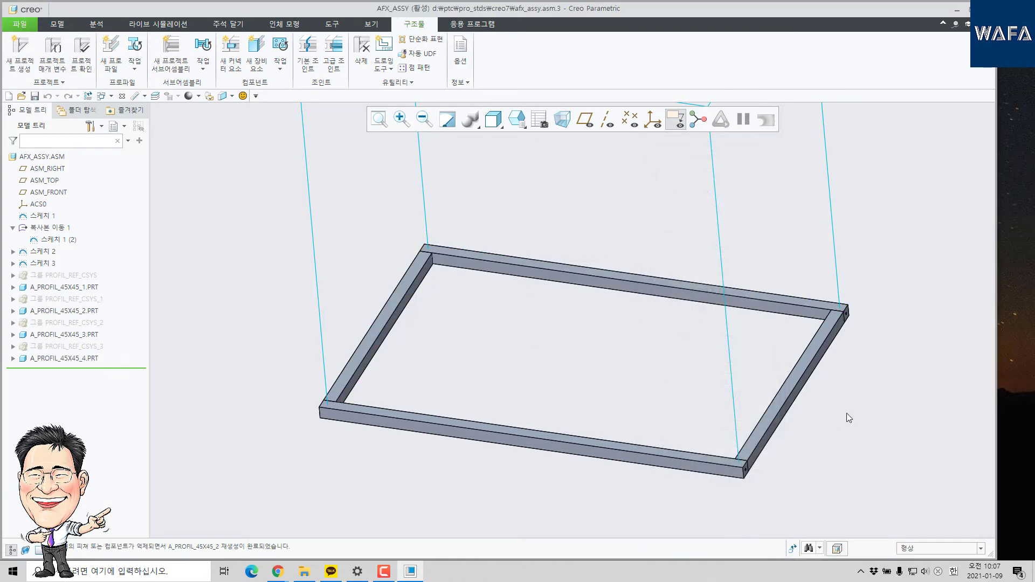
Start a new connector element and examine the BOSCH and ITEM library categories, including ITEM brackets, connector sets, clamp profile connectors and joints
middle_click_drag(496, 292, 476, 289)
scroll(328, 398, "up", 5)
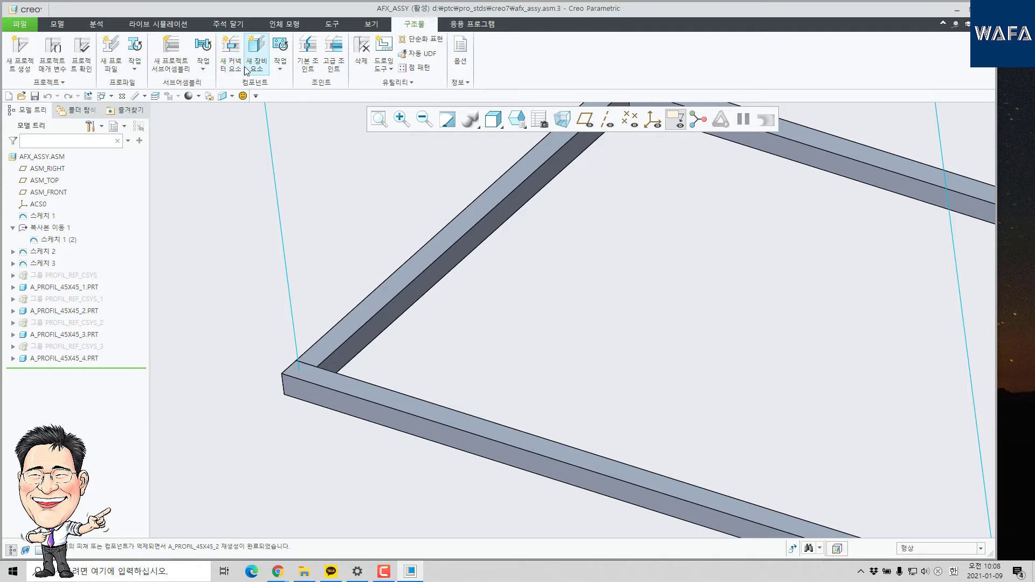
left_click(231, 52)
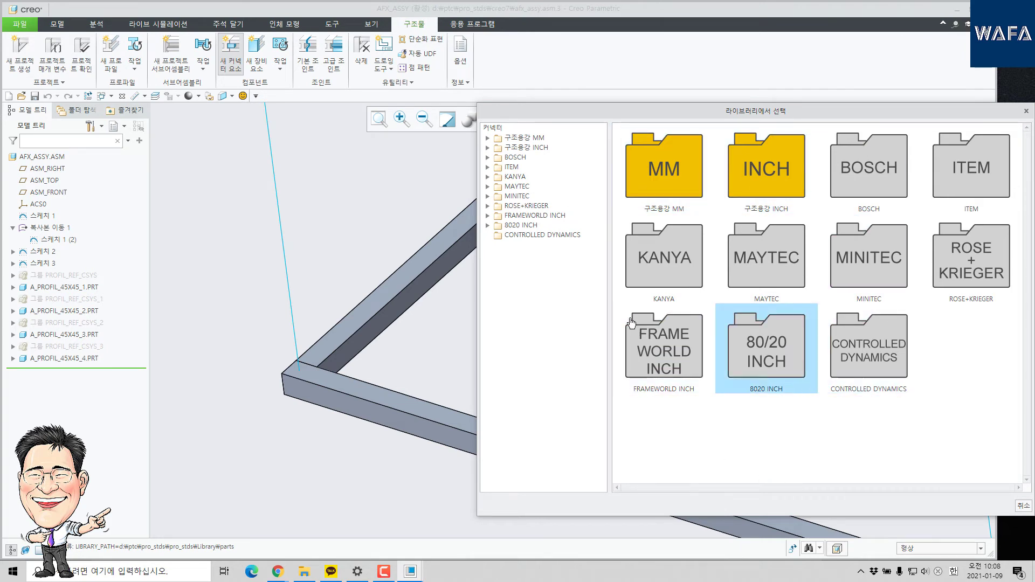
left_click(512, 167)
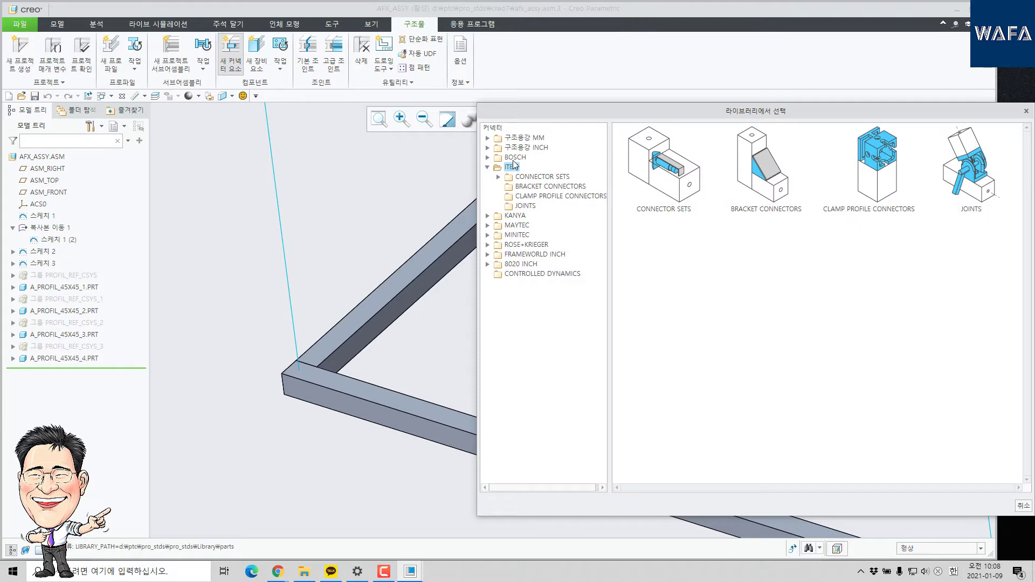
left_click(514, 157)
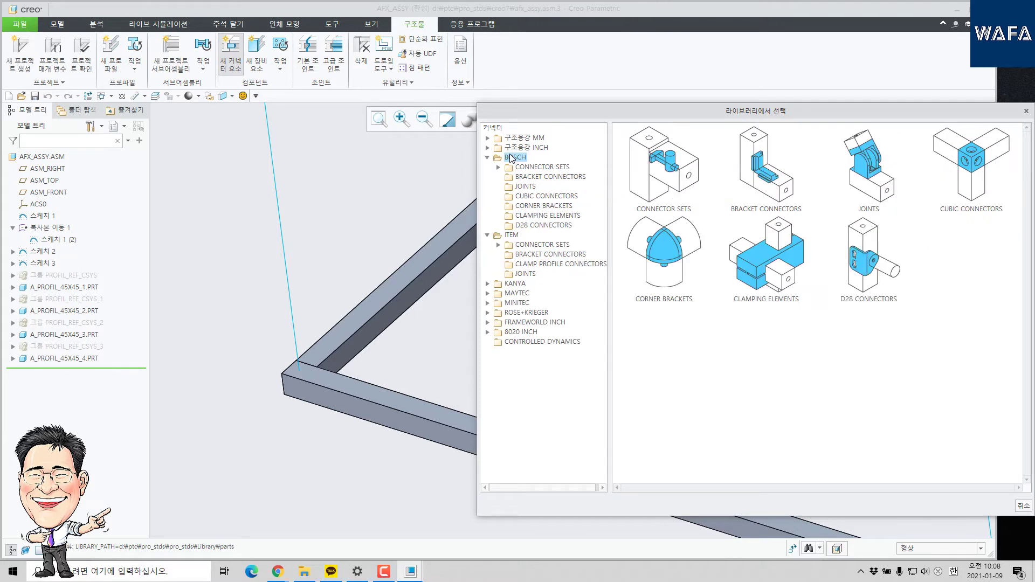
left_click(519, 304)
left_click(517, 293)
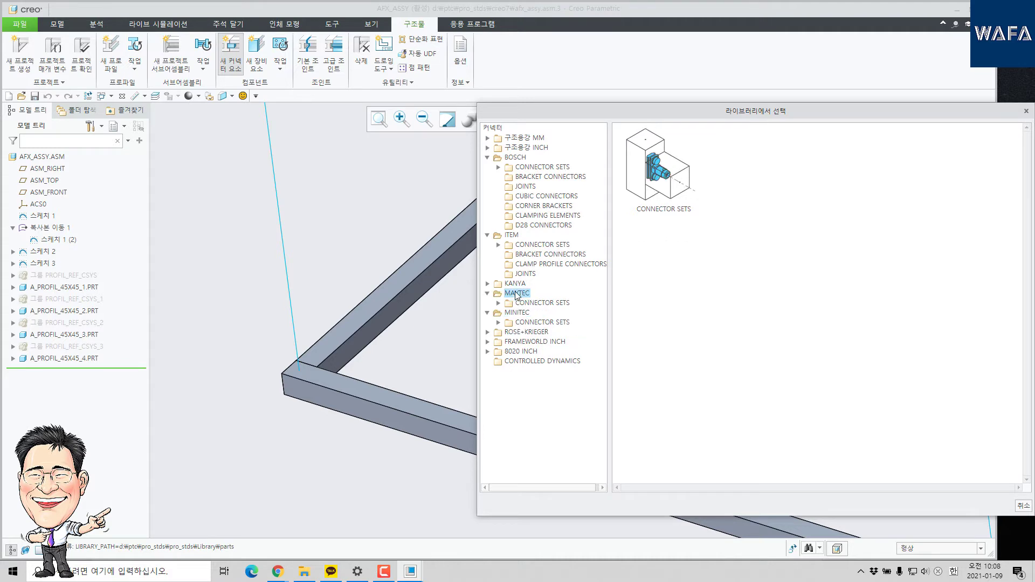
left_click(511, 237)
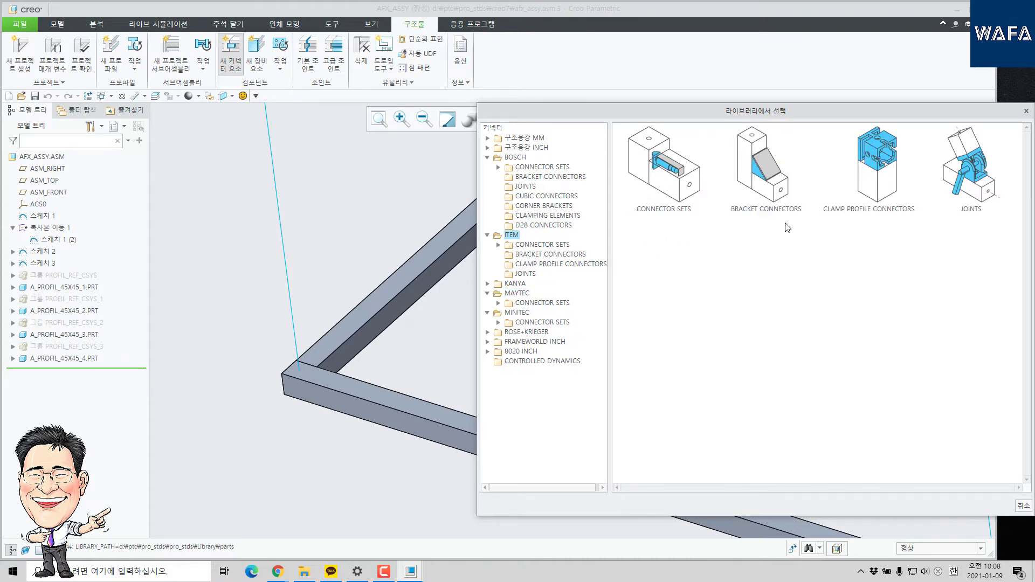
double_click(760, 173)
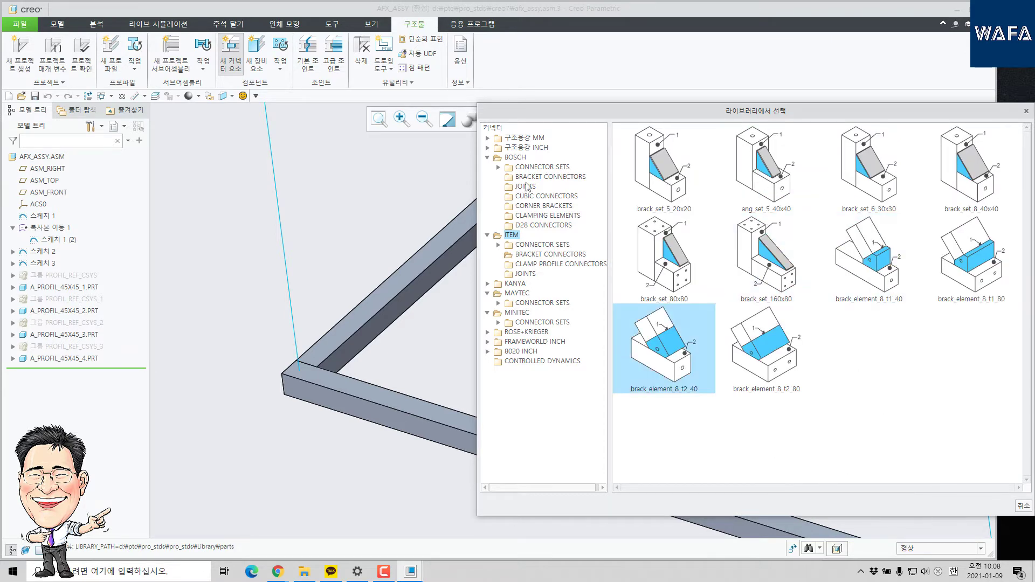
left_click(517, 160)
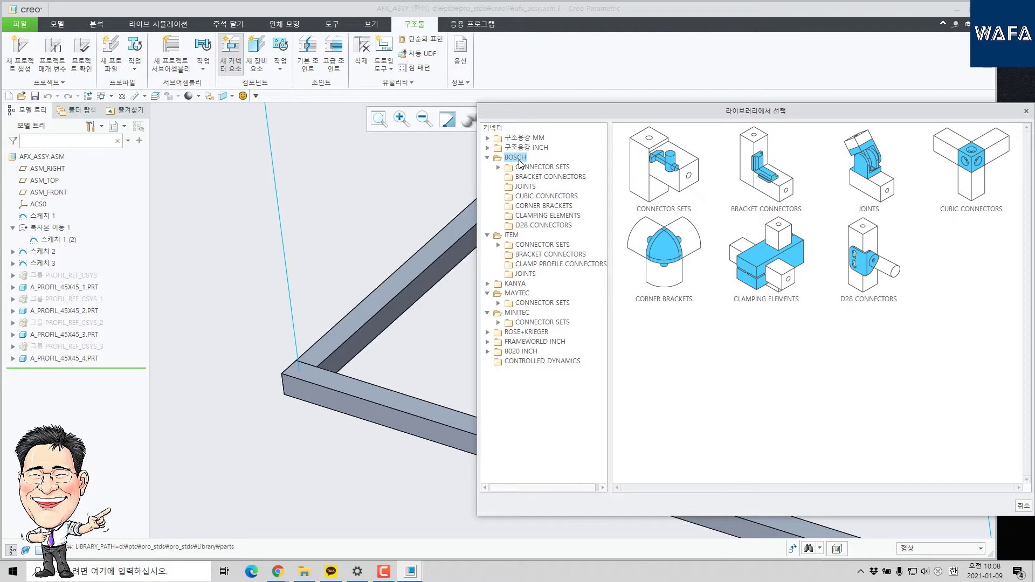
left_click(511, 236)
double_click(539, 244)
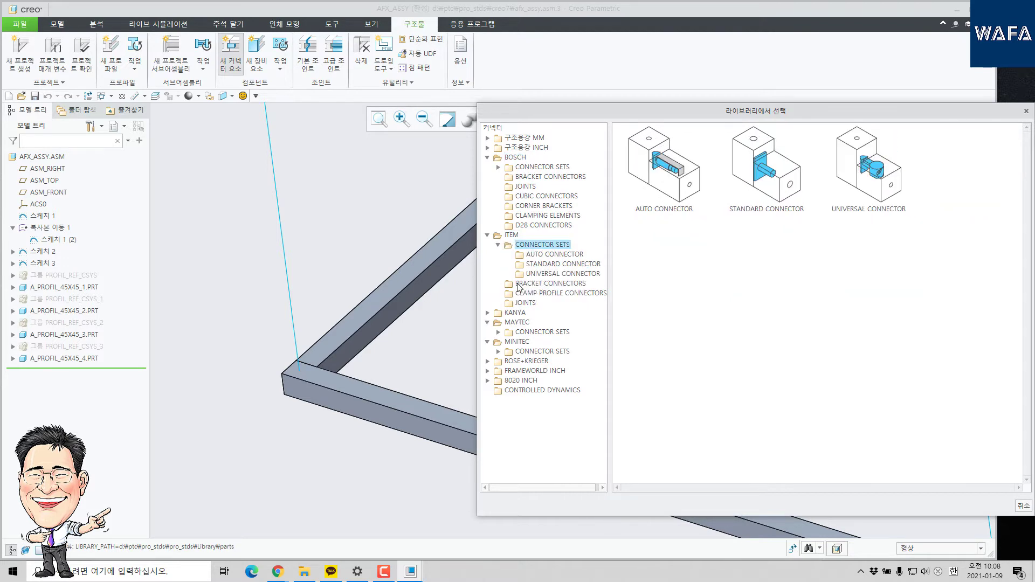
left_click(519, 292)
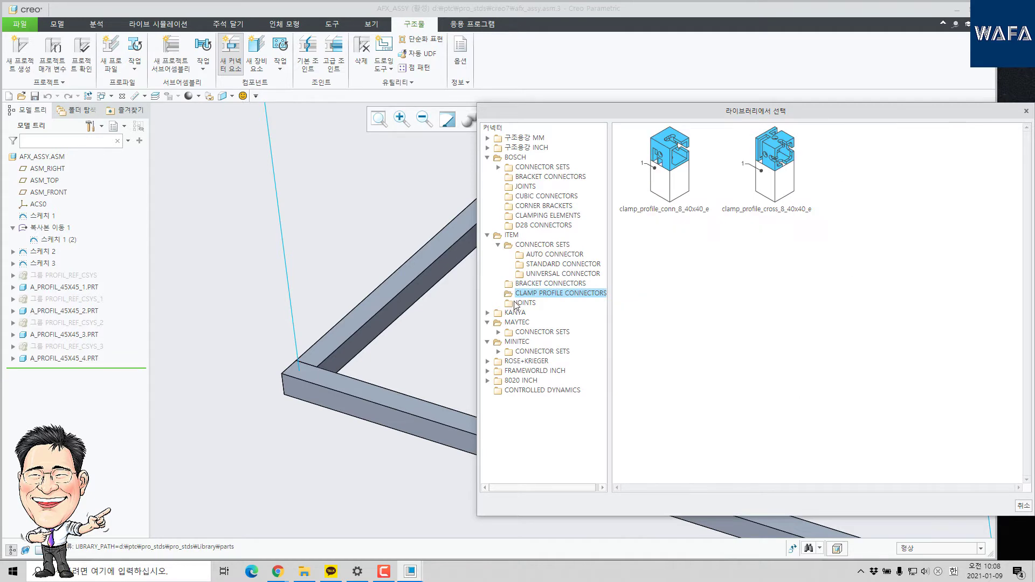
left_click(523, 304)
Examine the MAYTEC, KANYA, MINITEC, ROSE+KRIEGER, CONTROLLED DYNAMICS and 8020 INCH connector categories, including the 8020 INCH brackets
left_click(520, 321)
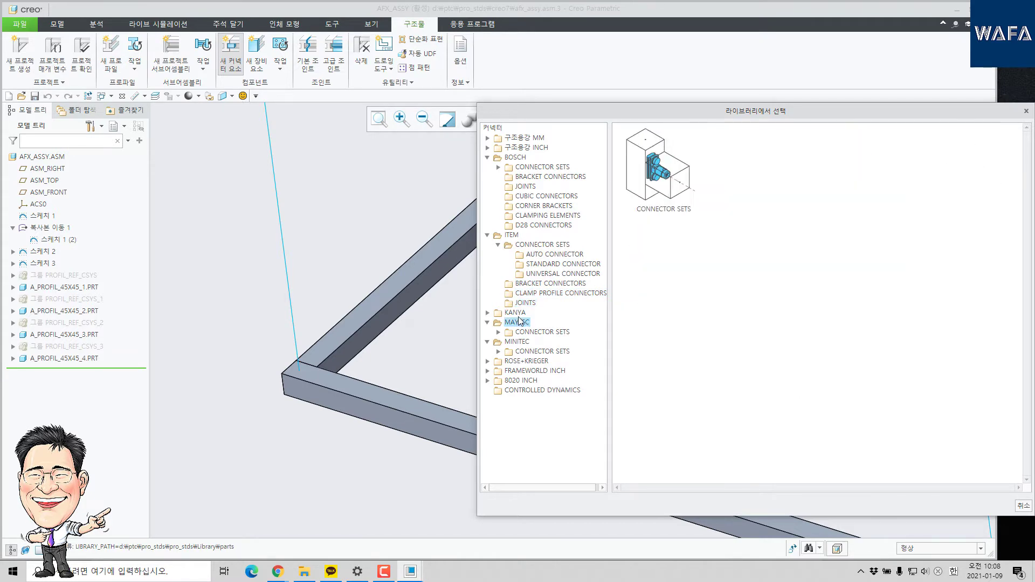
left_click(515, 314)
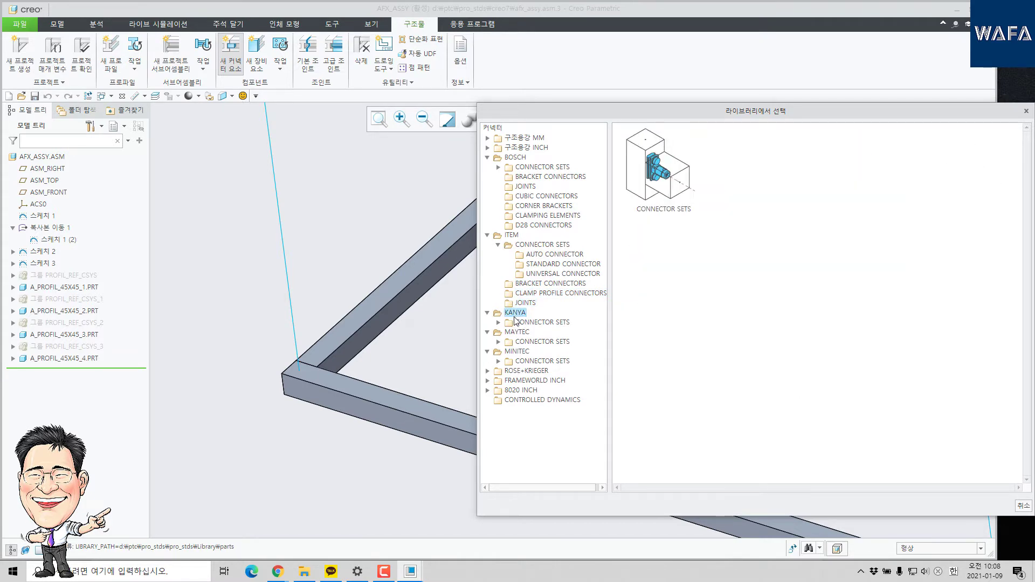
left_click(528, 353)
left_click(535, 361)
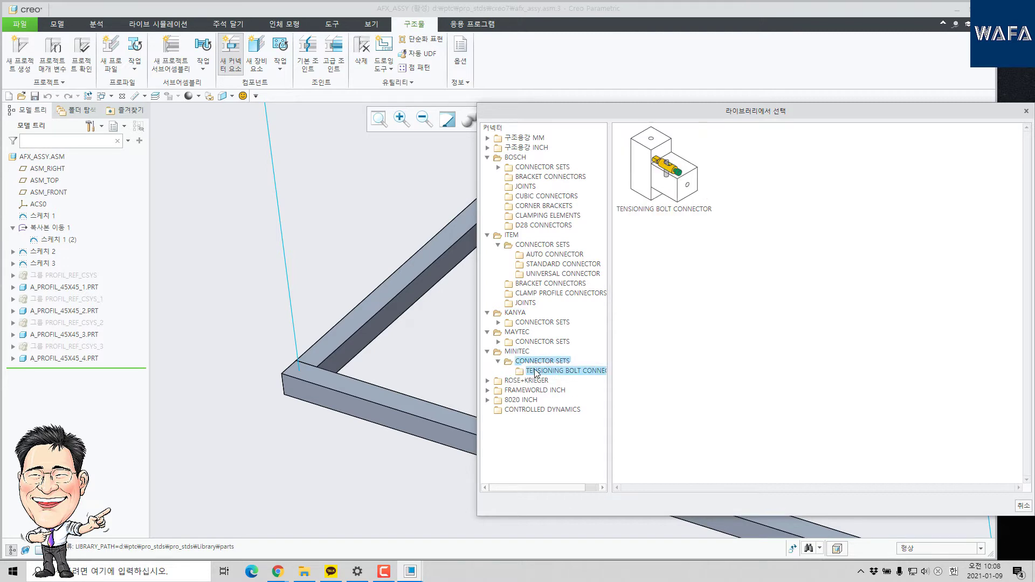
left_click(521, 381)
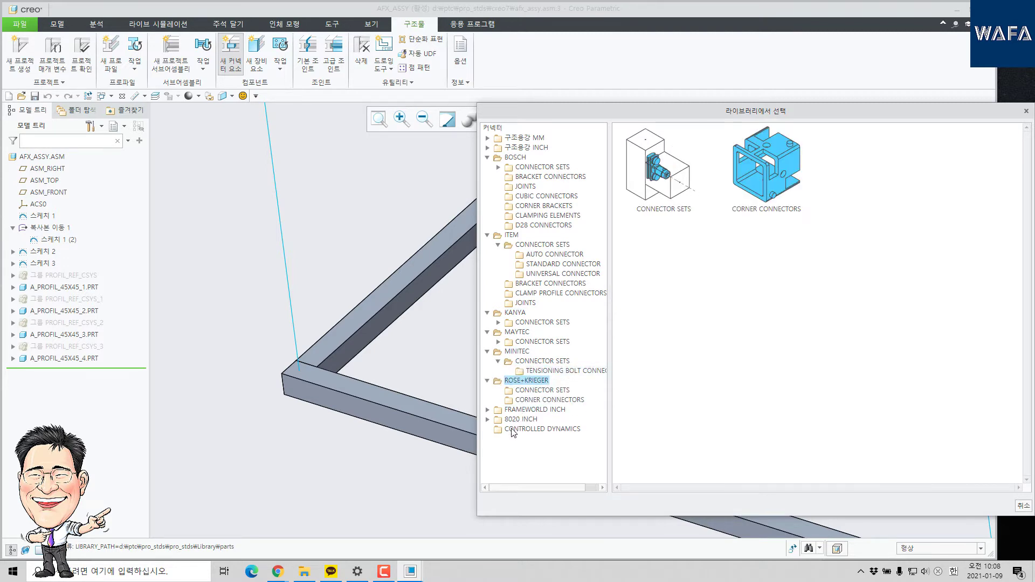
left_click(511, 430)
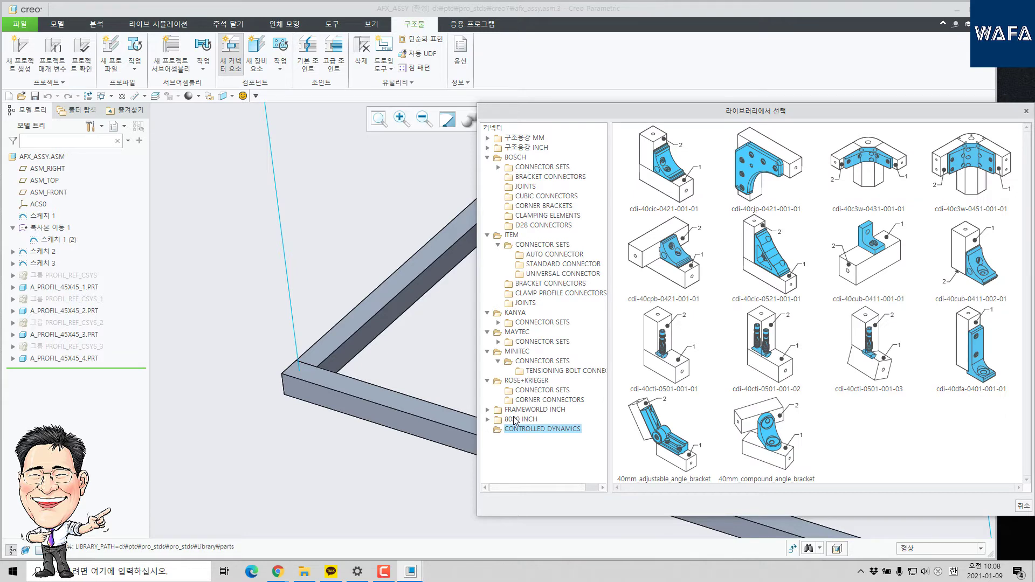
left_click(514, 419)
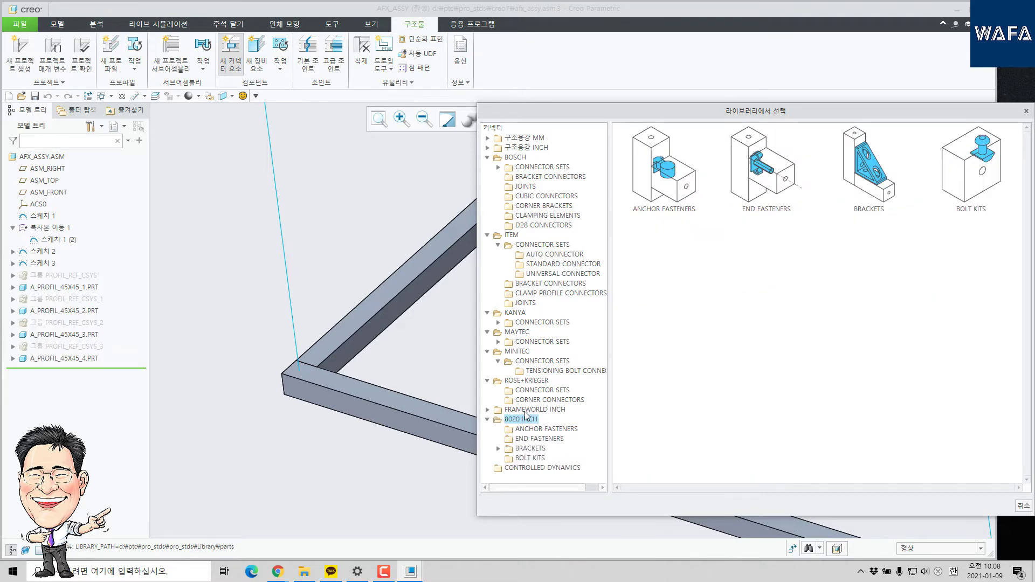
double_click(863, 178)
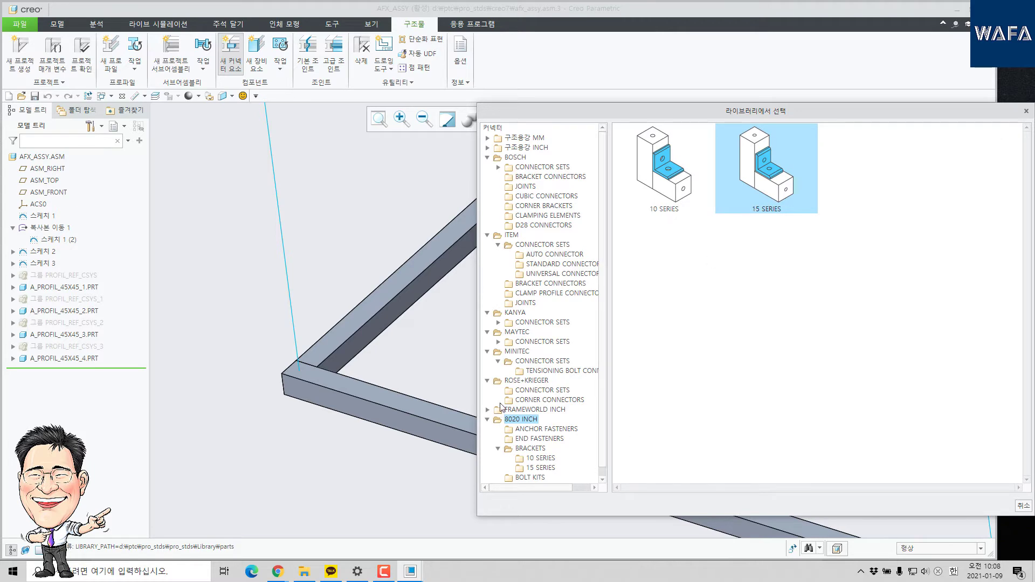
Choose the ang_set_5_40x40 bracket from the ITEM bracket connectors as the connector element
left_click(512, 235)
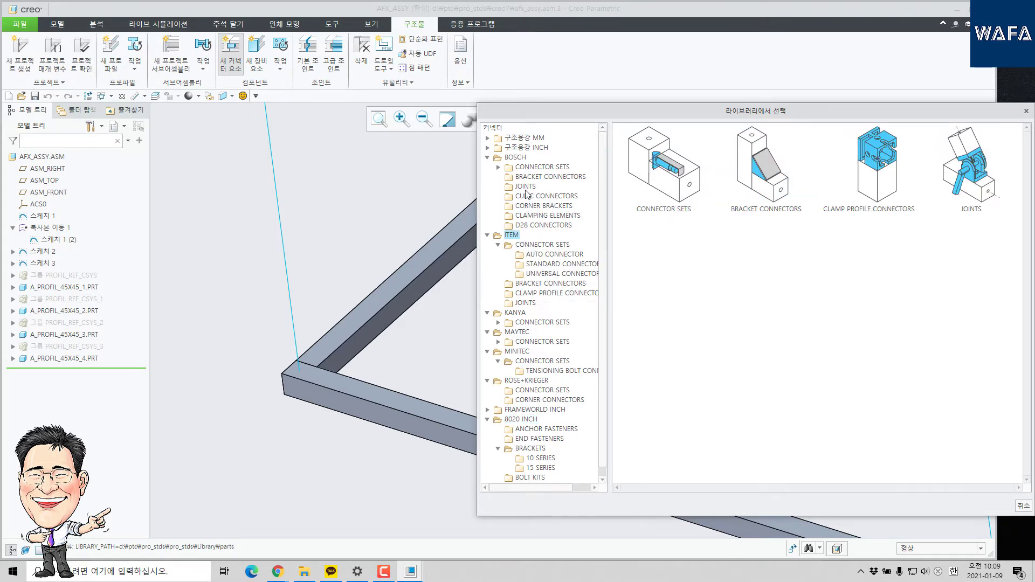
double_click(765, 167)
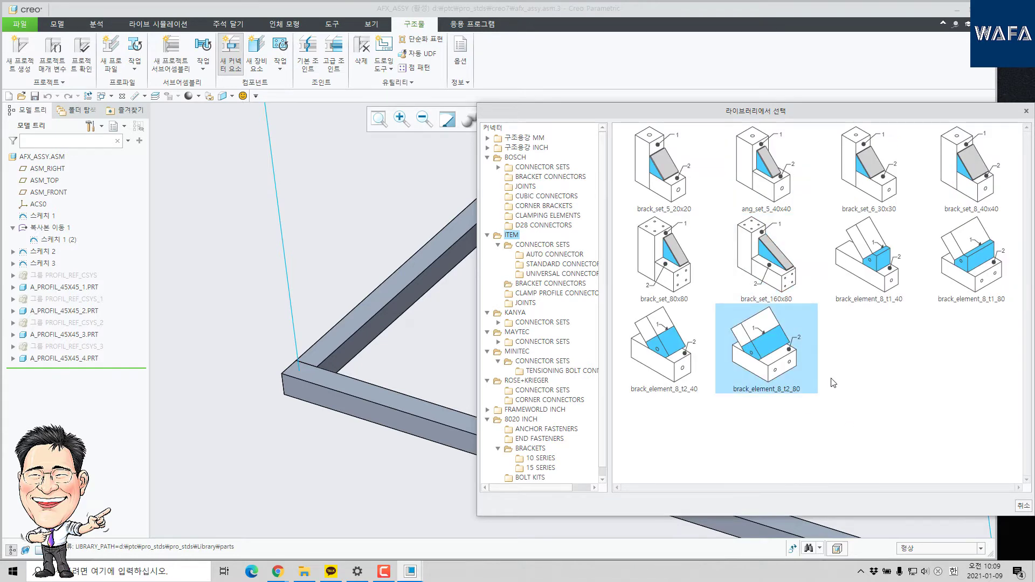
left_click(765, 168)
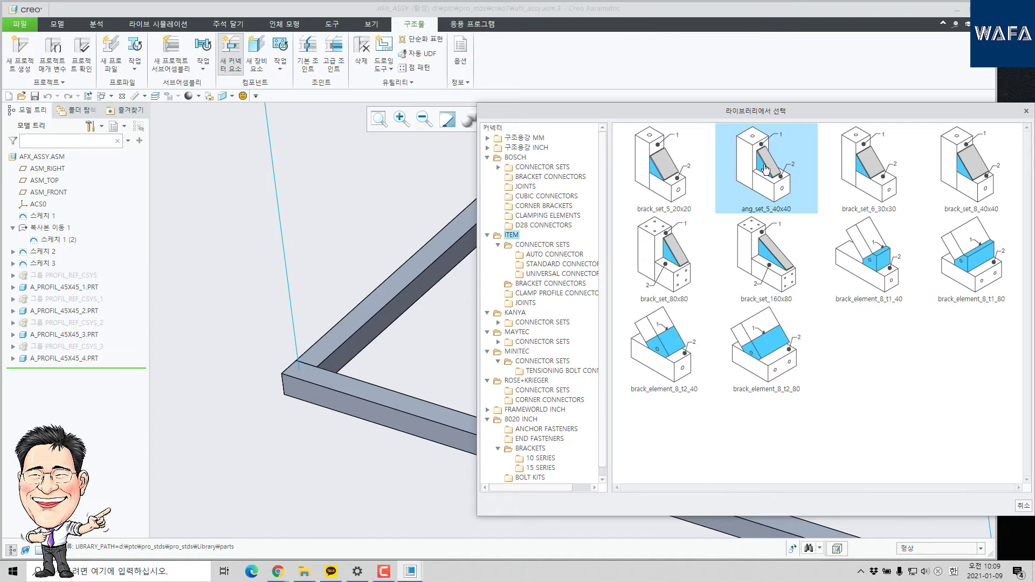
left_click(766, 168)
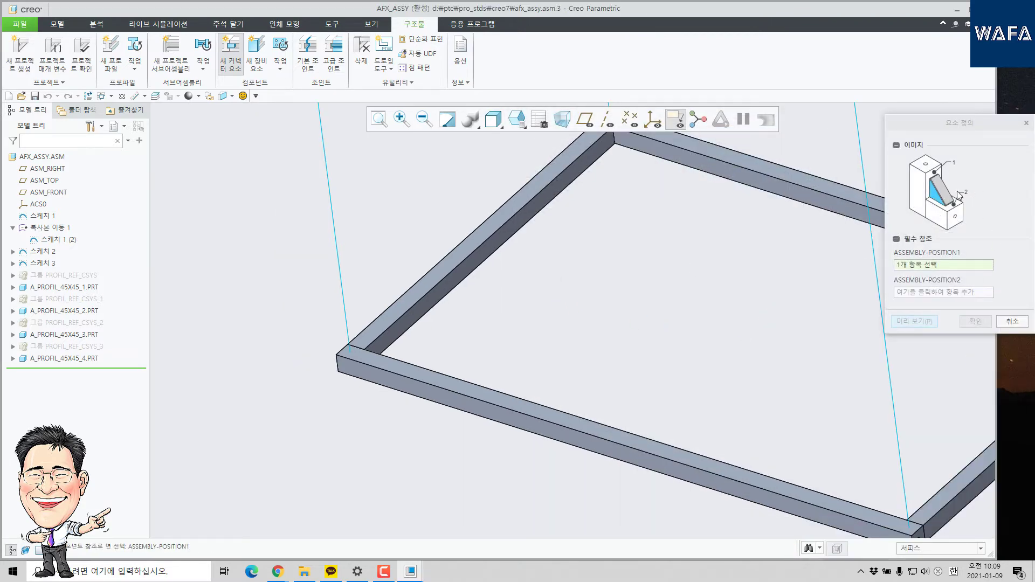
Place the ang_set_5_40x40 bracket between the inner faces of the left and front profiles at the front-left corner
scroll(542, 317, "up", 3)
middle_click_drag(541, 318, 482, 417)
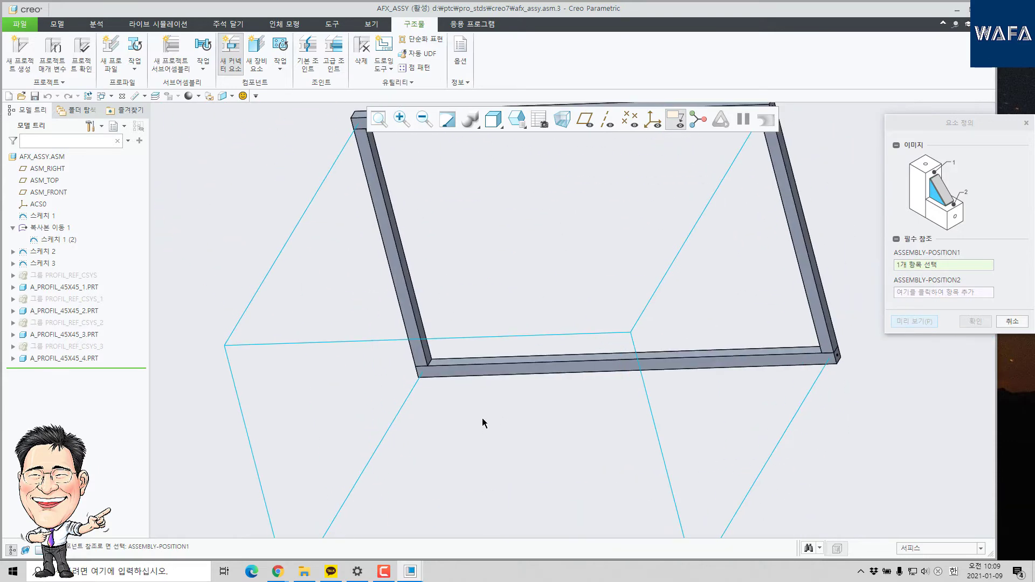
scroll(468, 356, "down", 4)
scroll(412, 378, "down", 2)
left_click(390, 362)
left_click(415, 377)
scroll(361, 406, "up", 7)
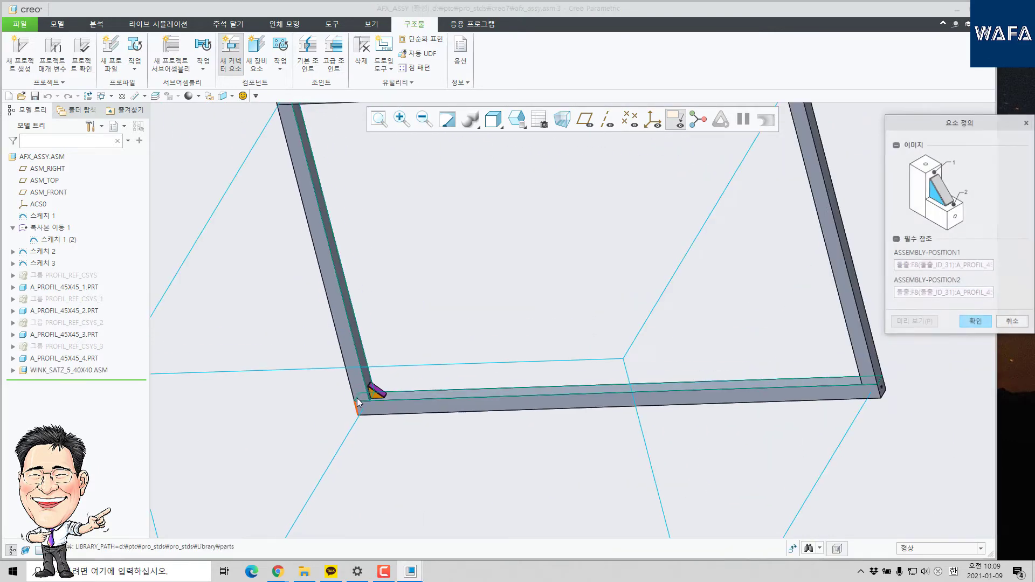
middle_click_drag(529, 393, 618, 398)
middle_click(619, 396)
scroll(618, 393, "down", 7)
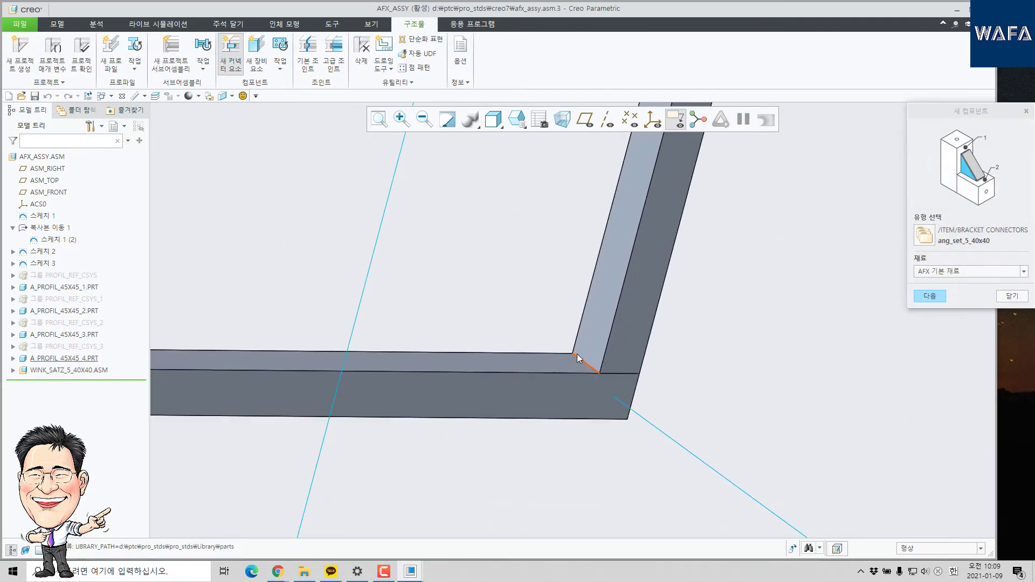
left_click(561, 362)
left_click(587, 331)
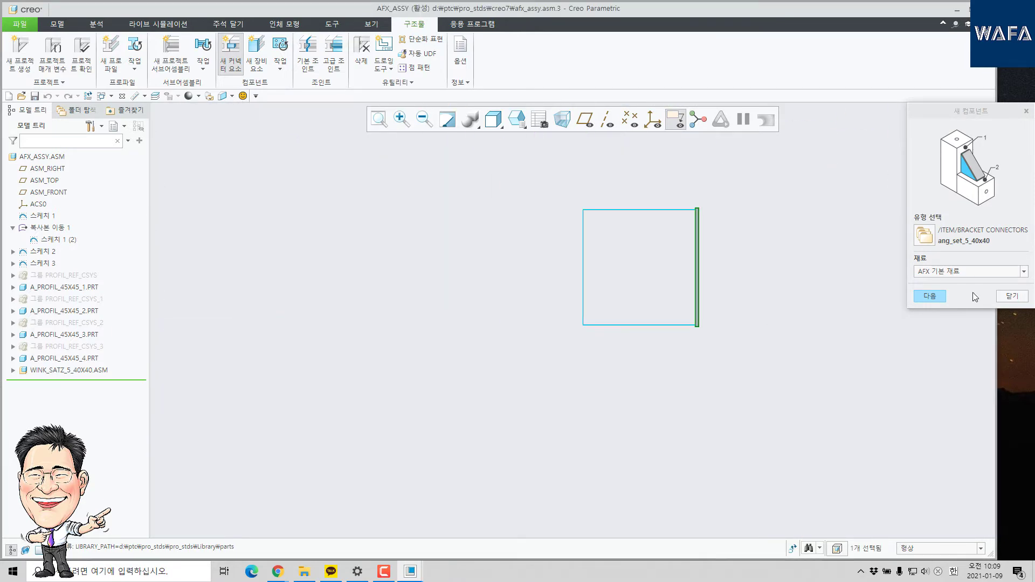
left_click(1009, 296)
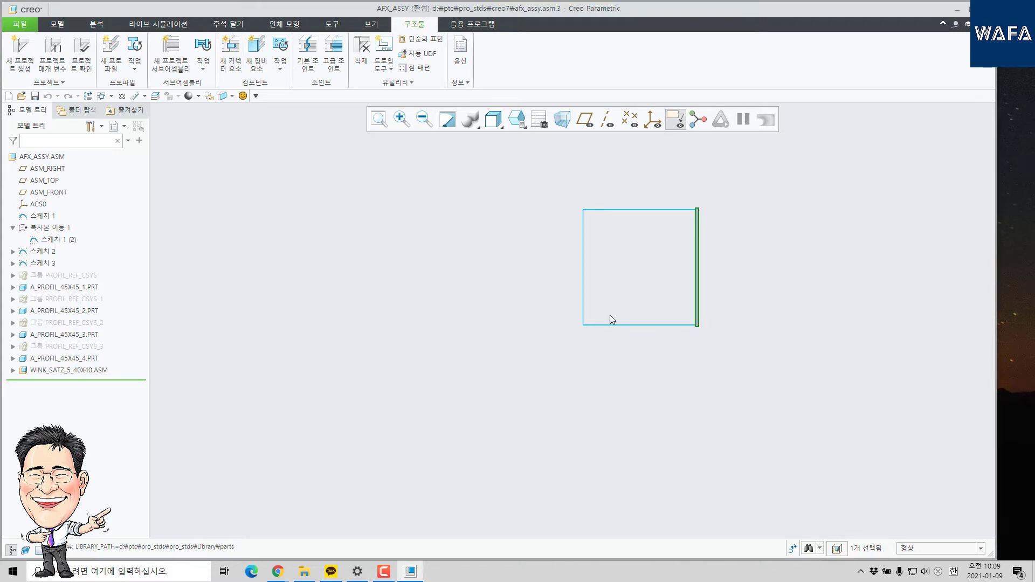
left_click(304, 302)
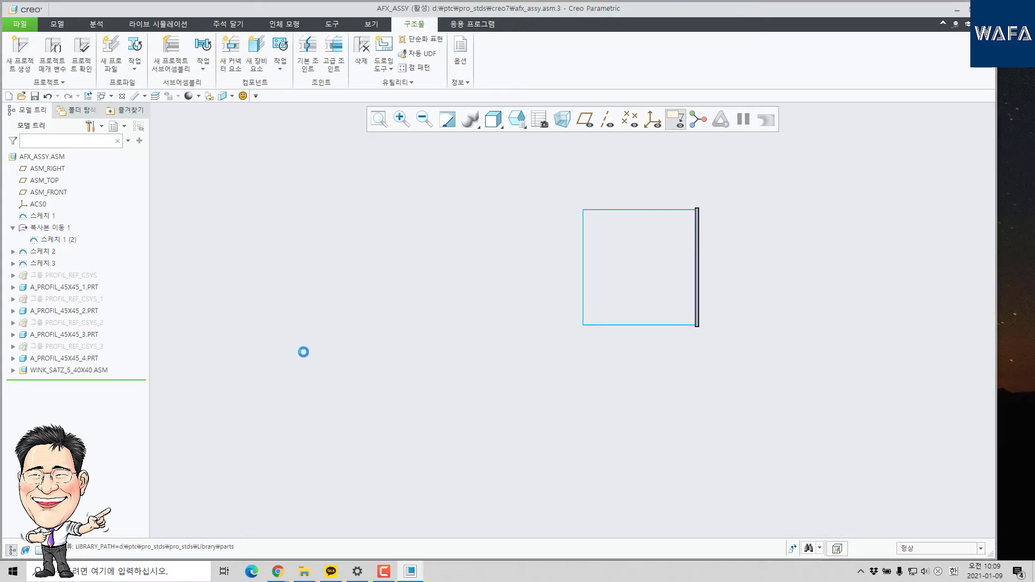
Restore the default view and place another ang_set_5_40x40 bracket between the left and rear profiles' inner faces at the rear-left corner
key("ctrl+d")
scroll(543, 414, "up", 2)
middle_click_drag(542, 414, 554, 395)
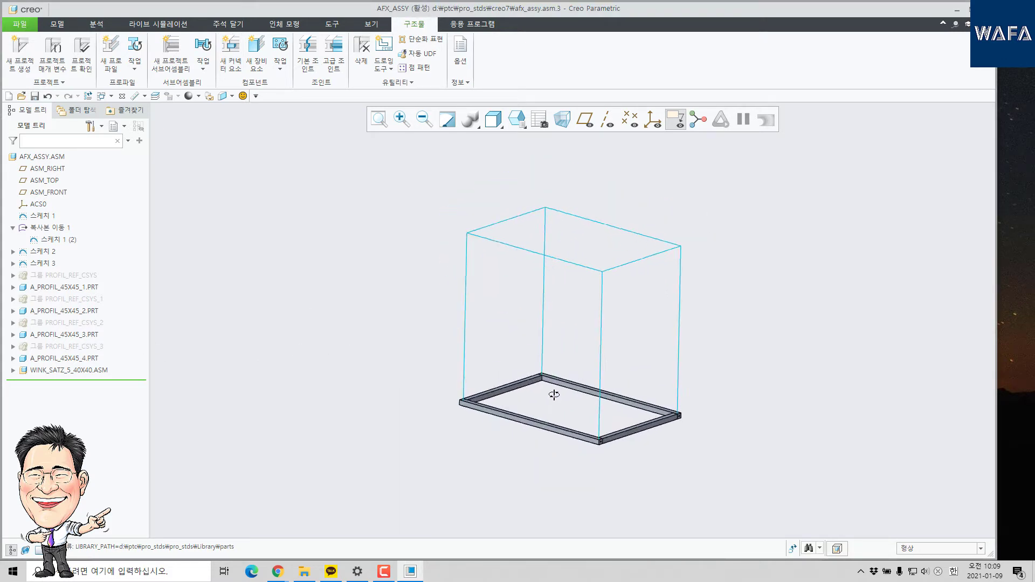
scroll(532, 364, "down", 5)
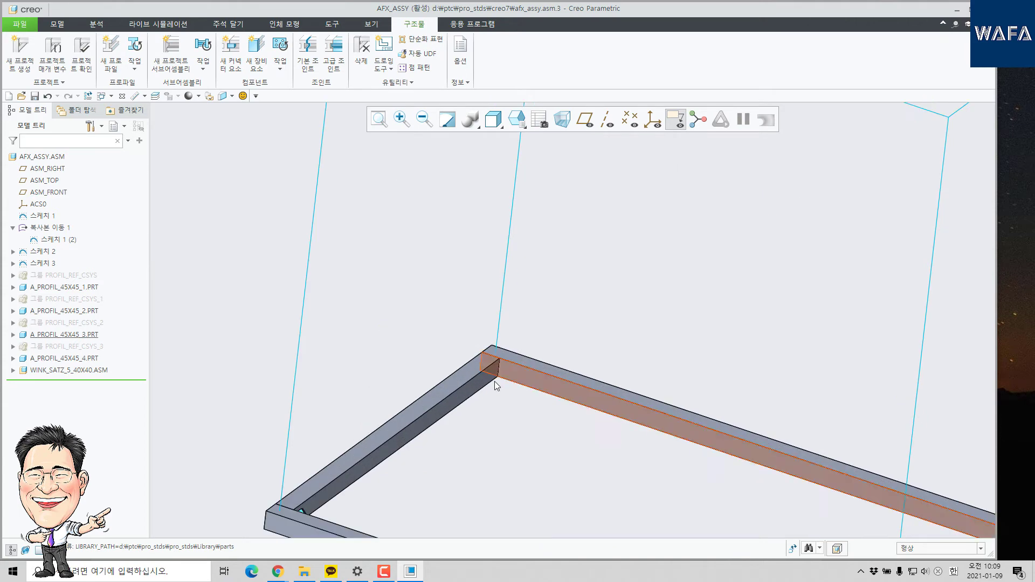
left_click(226, 53)
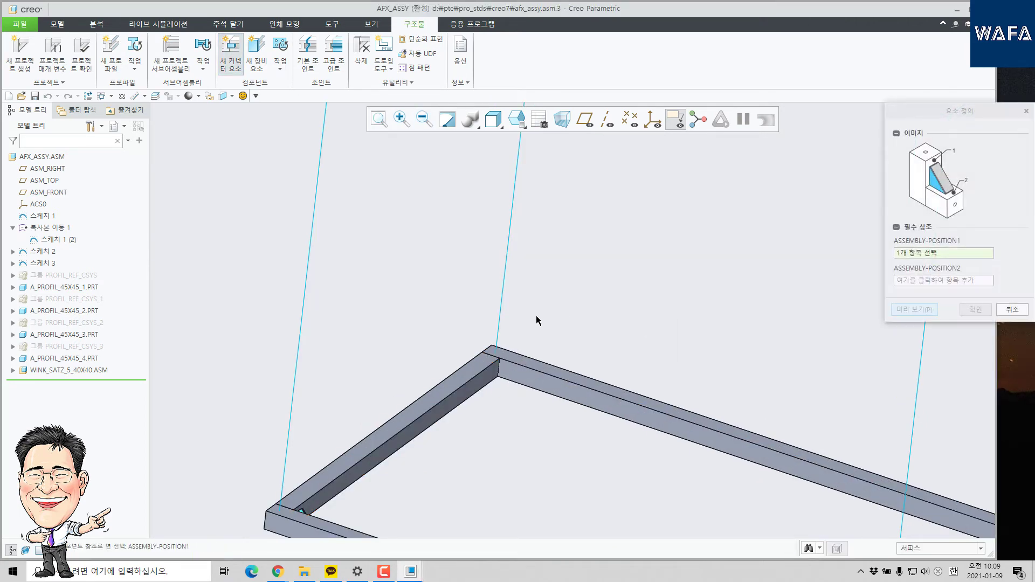
scroll(469, 365, "down", 3)
left_click(523, 373)
left_click(544, 374)
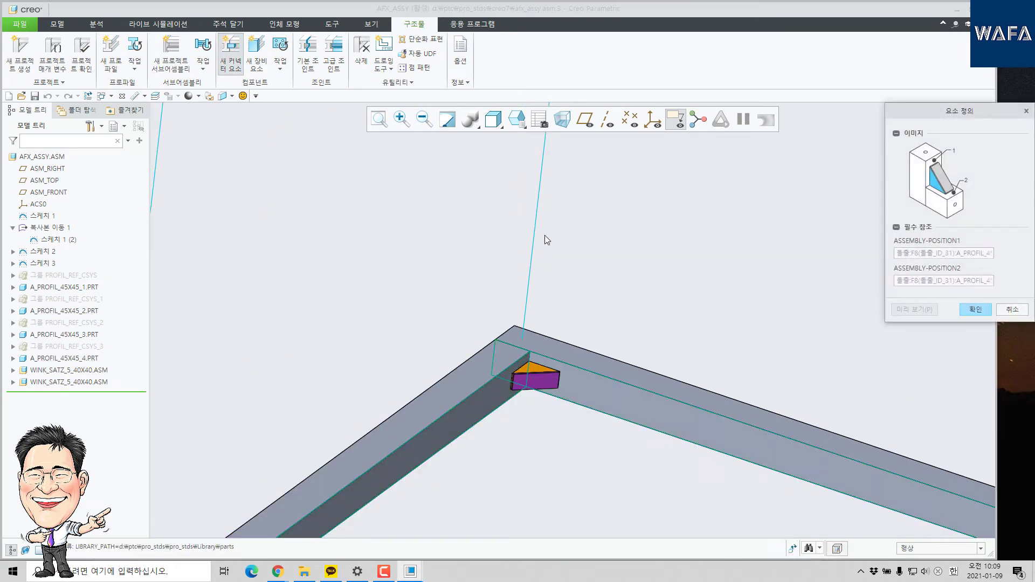
middle_click(556, 226)
Place a third ang_set_5_40x40 bracket between the inner faces of the rear and right profiles at their shared corner
scroll(557, 227, "up", 5)
middle_click(555, 235)
scroll(561, 229, "up", 3)
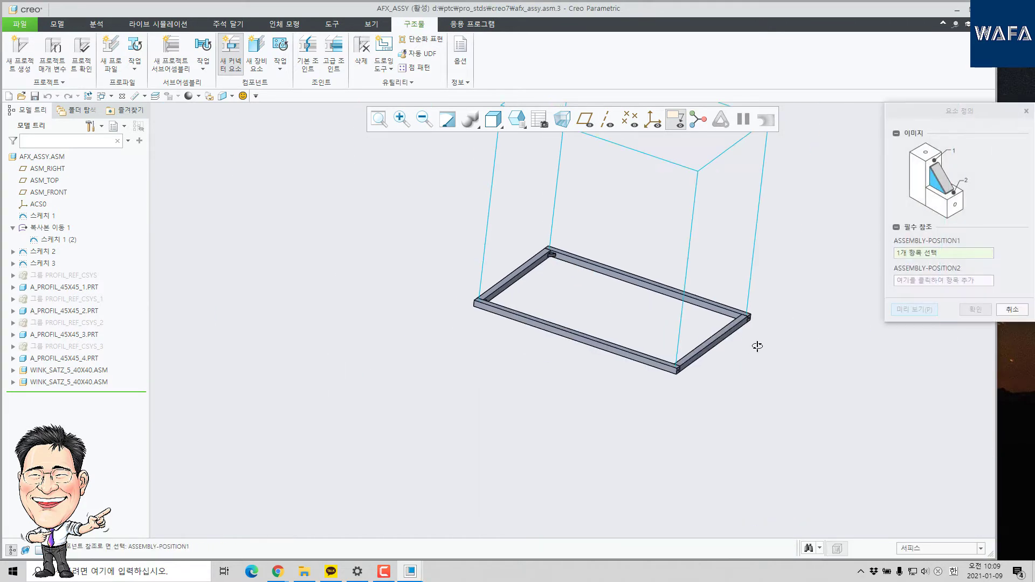
middle_click_drag(757, 346, 717, 301)
scroll(717, 300, "down", 5)
left_click(719, 383)
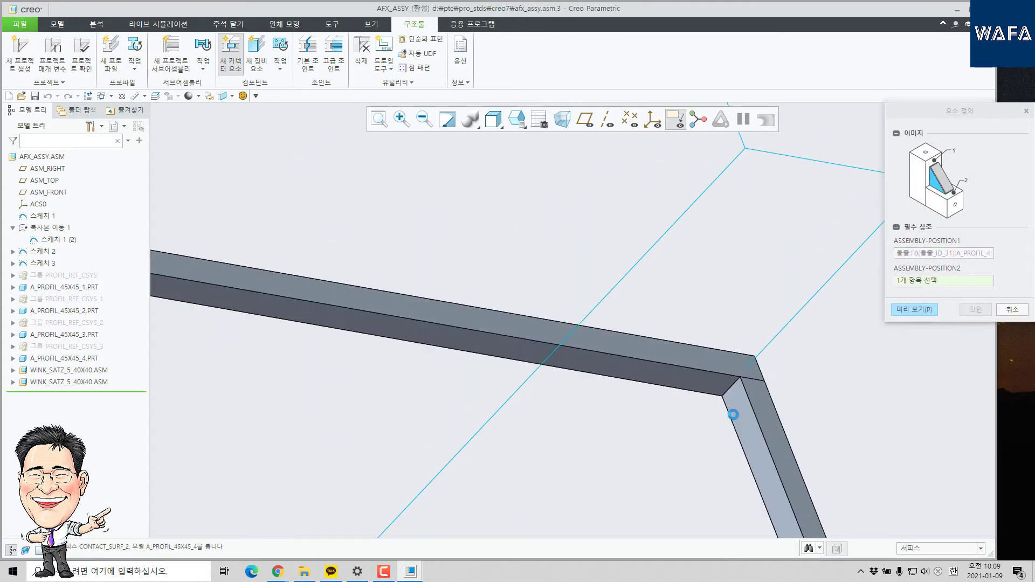
left_click(733, 414)
middle_click(594, 383)
Place the fourth ang_set_5_40x40 bracket between the inner faces of the front and right profiles and finish the connector placement
scroll(593, 324, "up", 5)
middle_click_drag(589, 227, 666, 437)
left_click(661, 435)
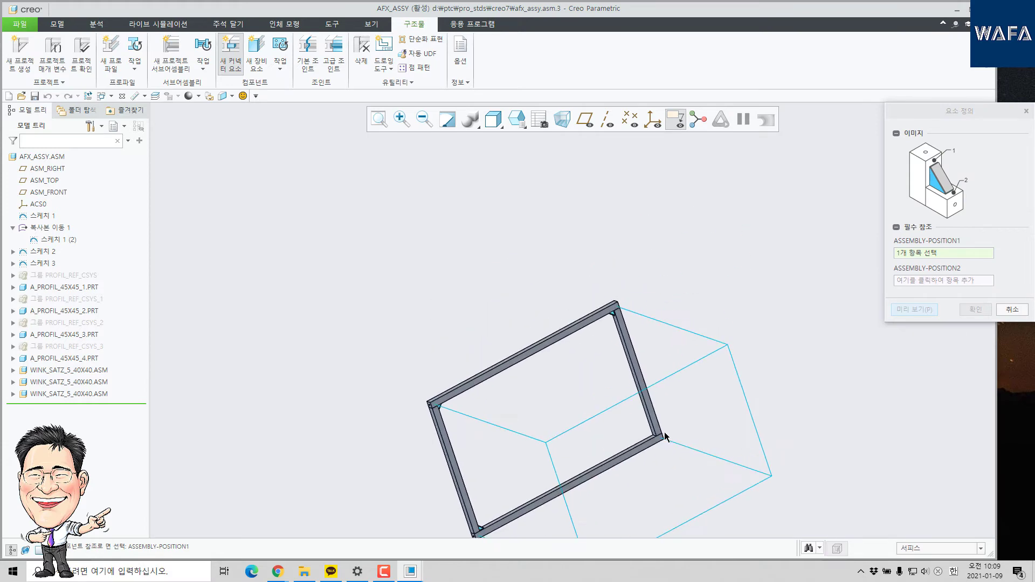
scroll(664, 437, "down", 5)
left_click(622, 448)
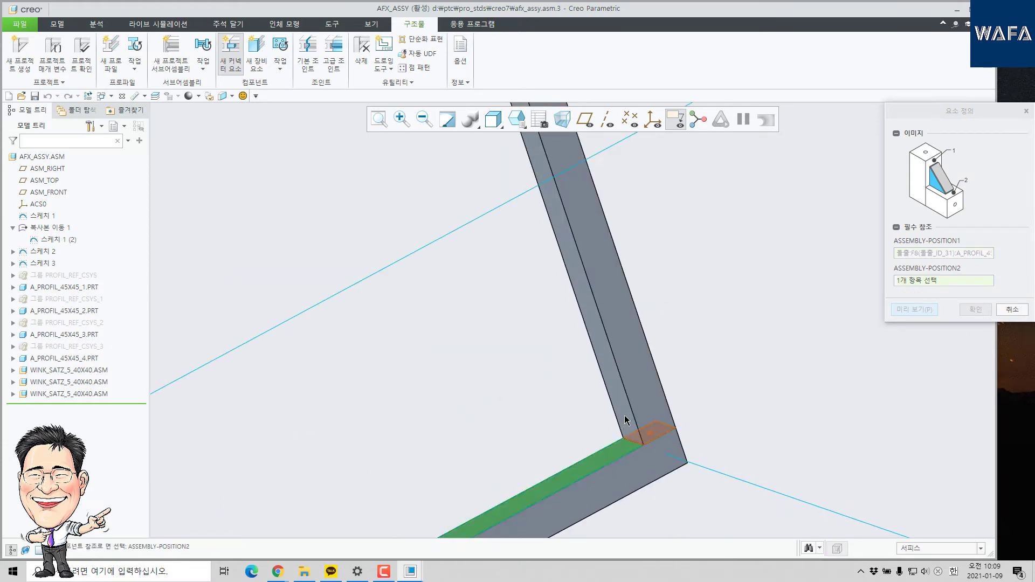
left_click(624, 414)
scroll(647, 280, "up", 5)
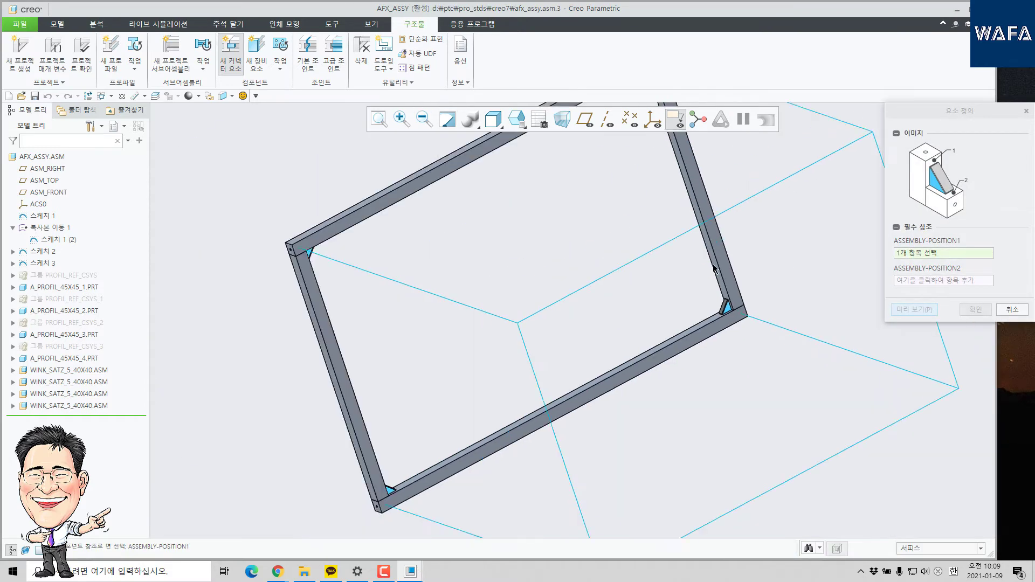
scroll(504, 300, "down", 3)
left_click(1011, 311)
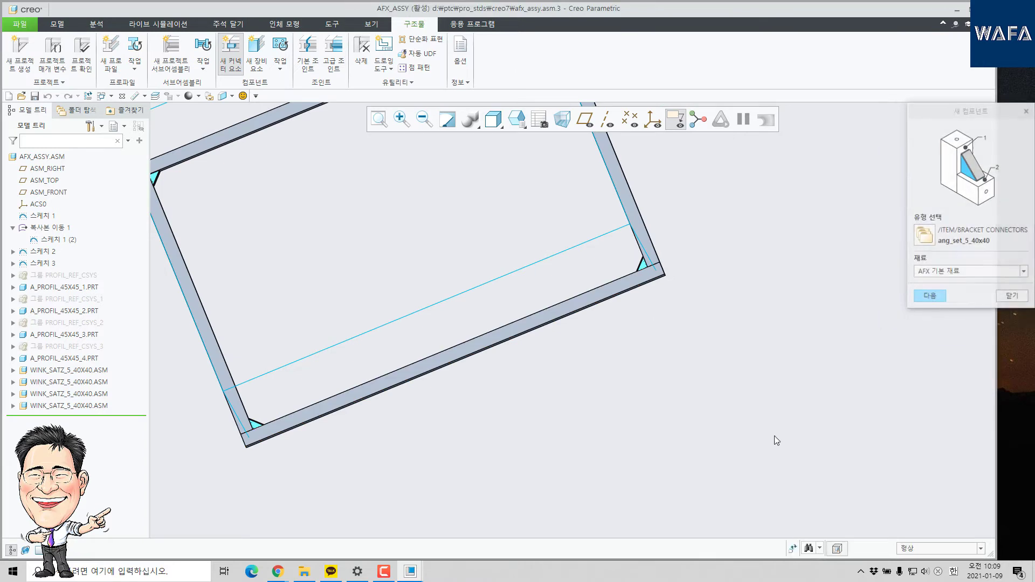
left_click(1012, 298)
middle_click_drag(762, 328, 596, 330)
scroll(513, 310, "down", 3)
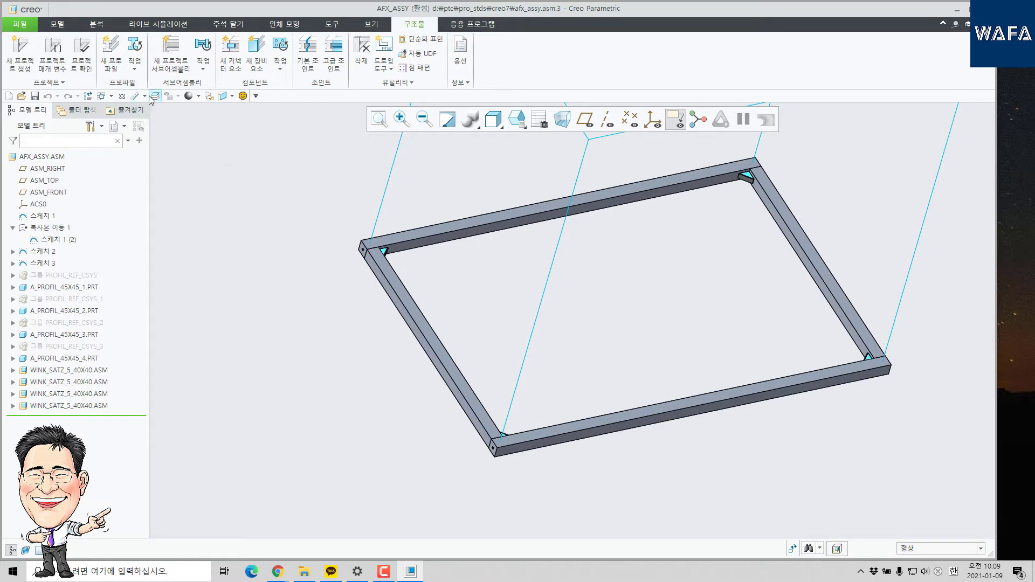
left_click(135, 63)
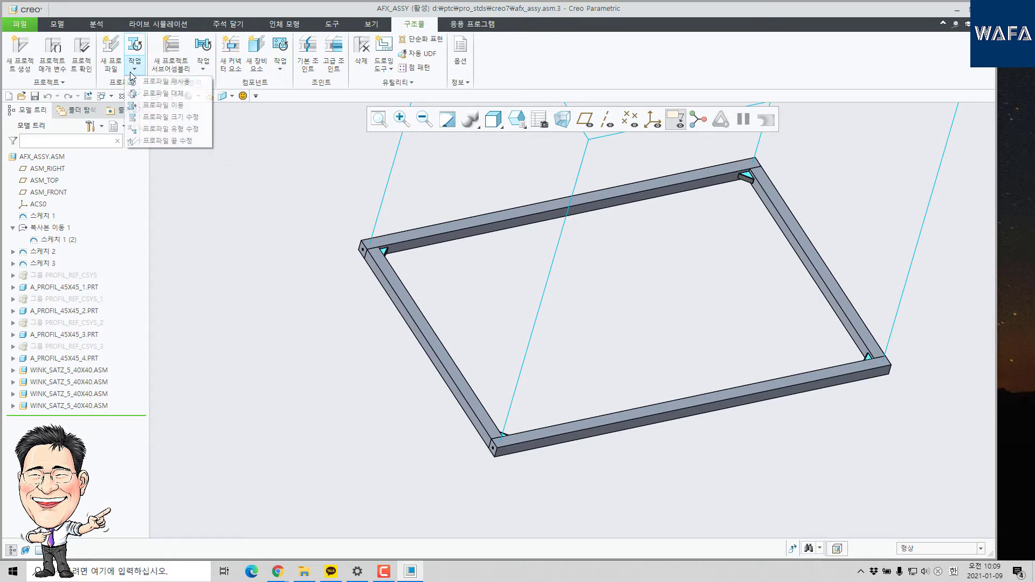
left_click(162, 93)
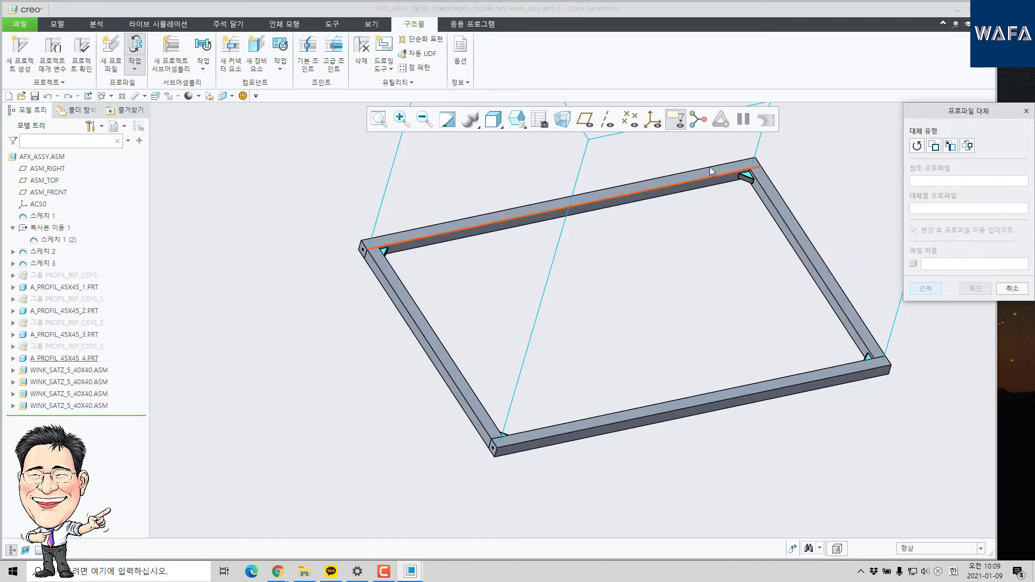
left_click(934, 147)
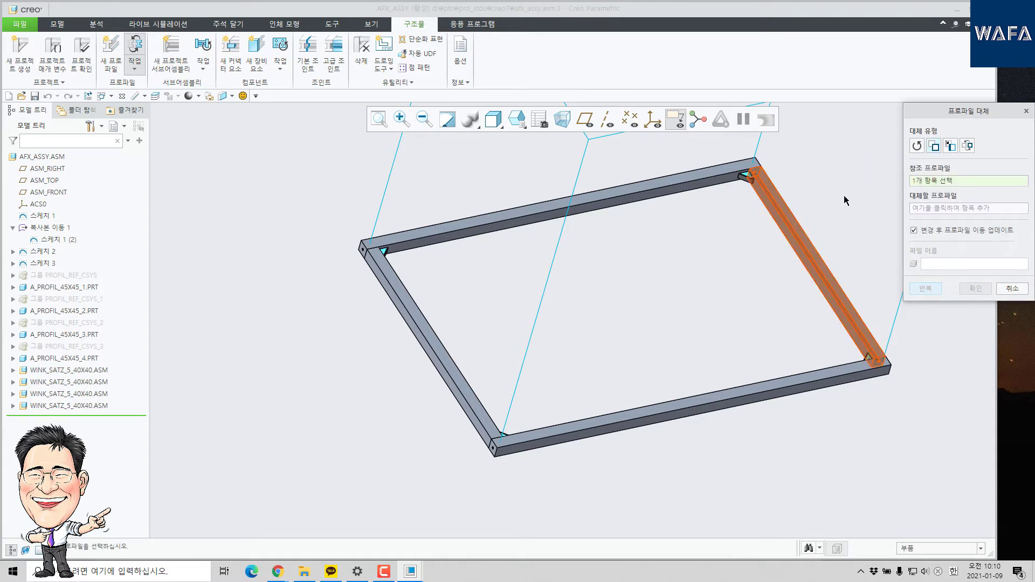
left_click(916, 145)
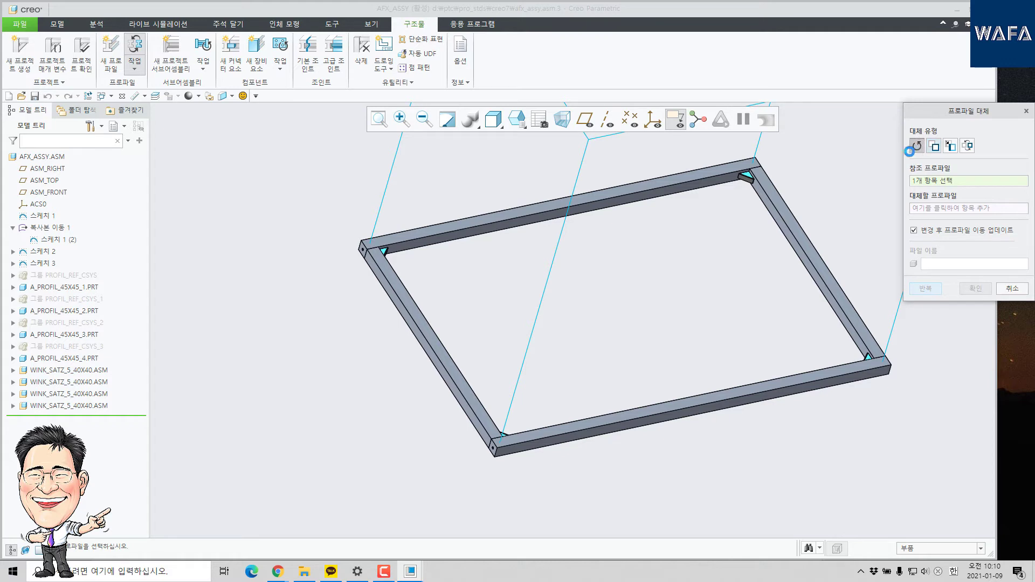
left_click(779, 205)
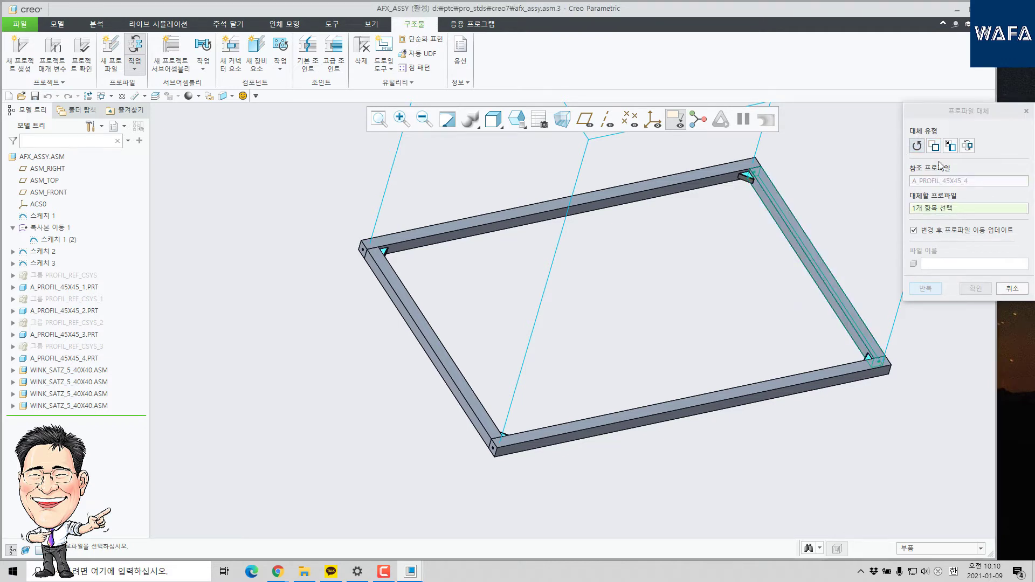
left_click(934, 145)
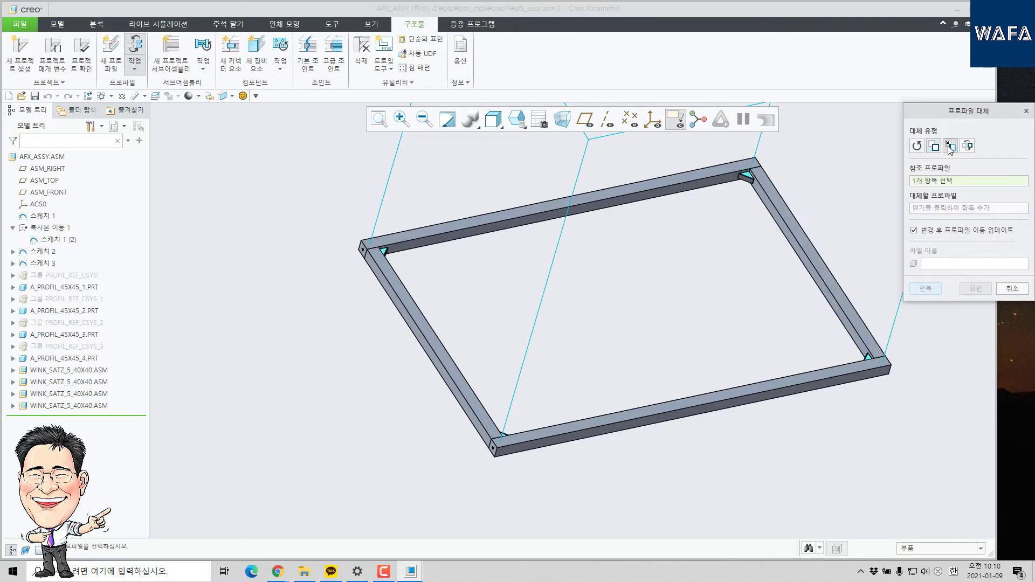
left_click(967, 146)
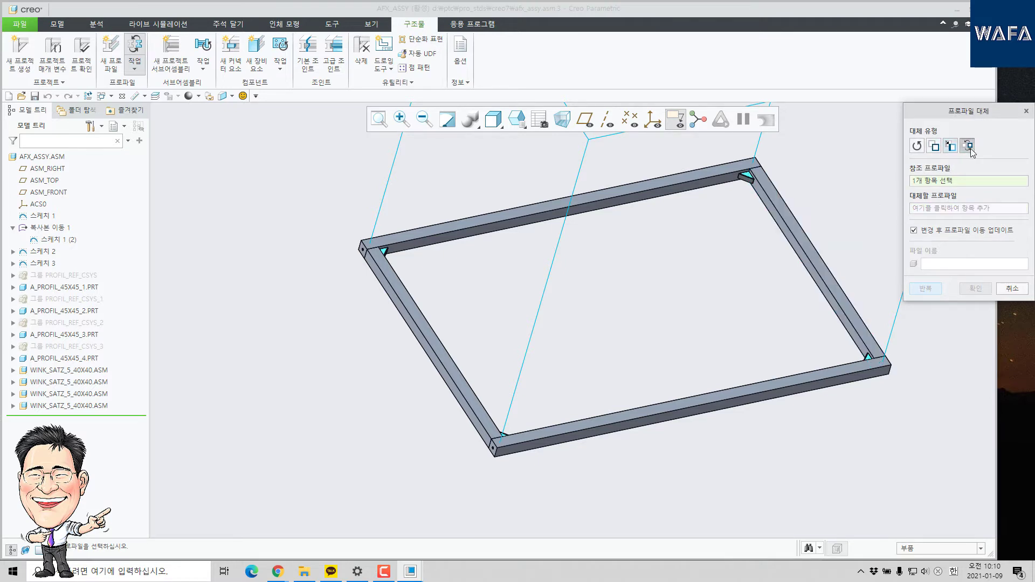
left_click(1018, 290)
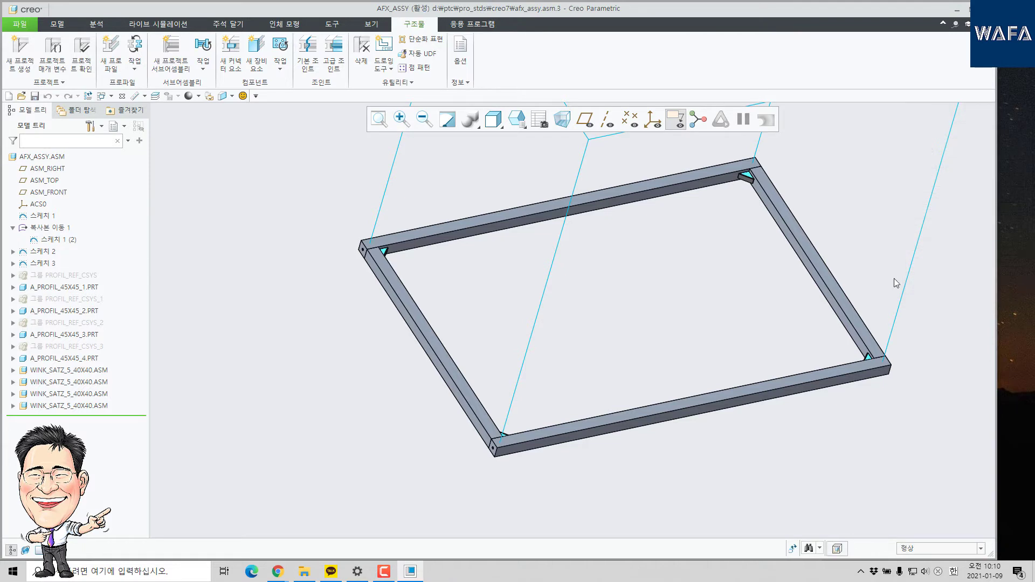
left_click(134, 63)
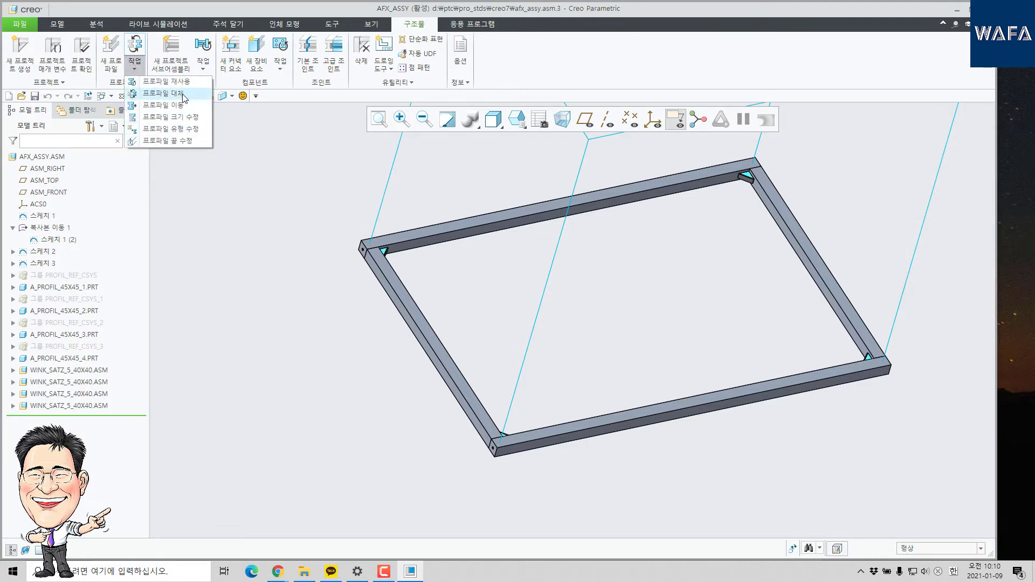
left_click(181, 142)
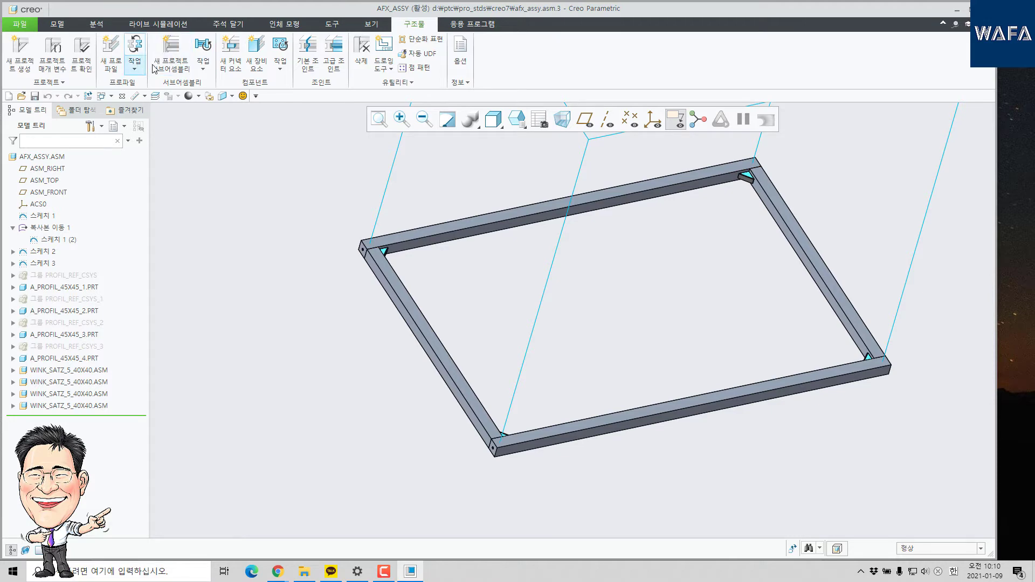
Start a new equipment element and choose the polycarbonat plate from the ITEM plate elements
left_click(256, 52)
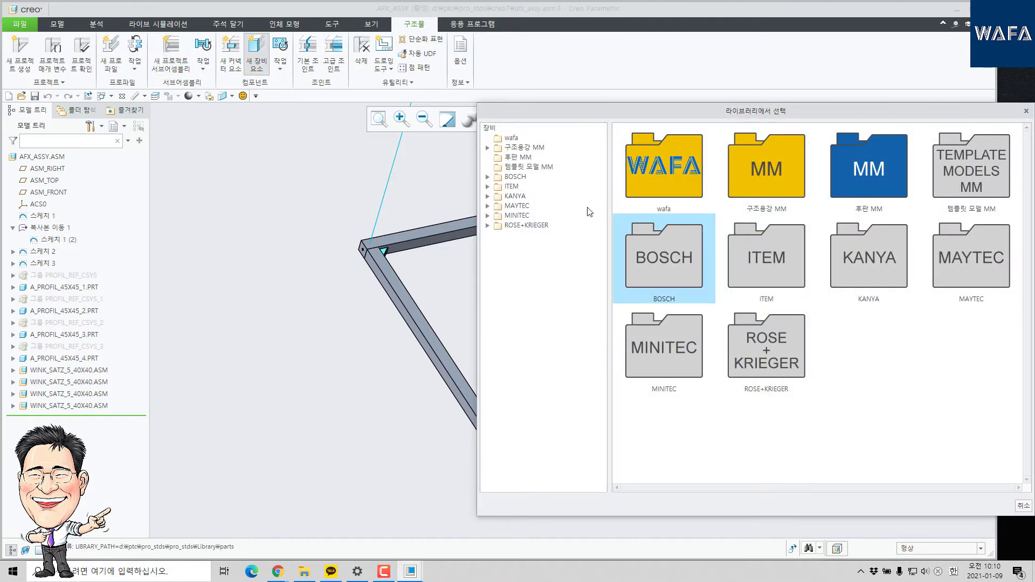
left_click(511, 139)
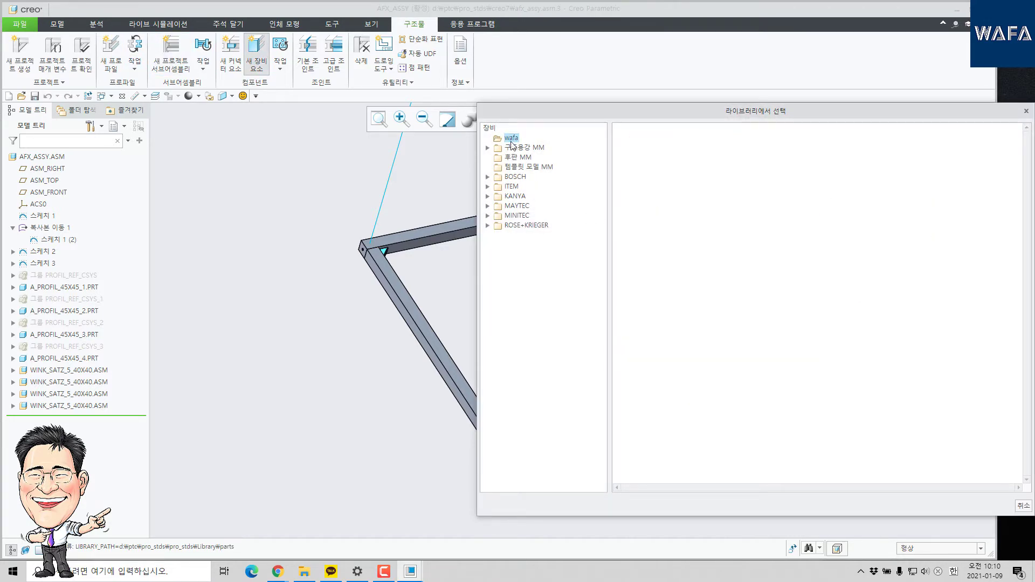
left_click(516, 157)
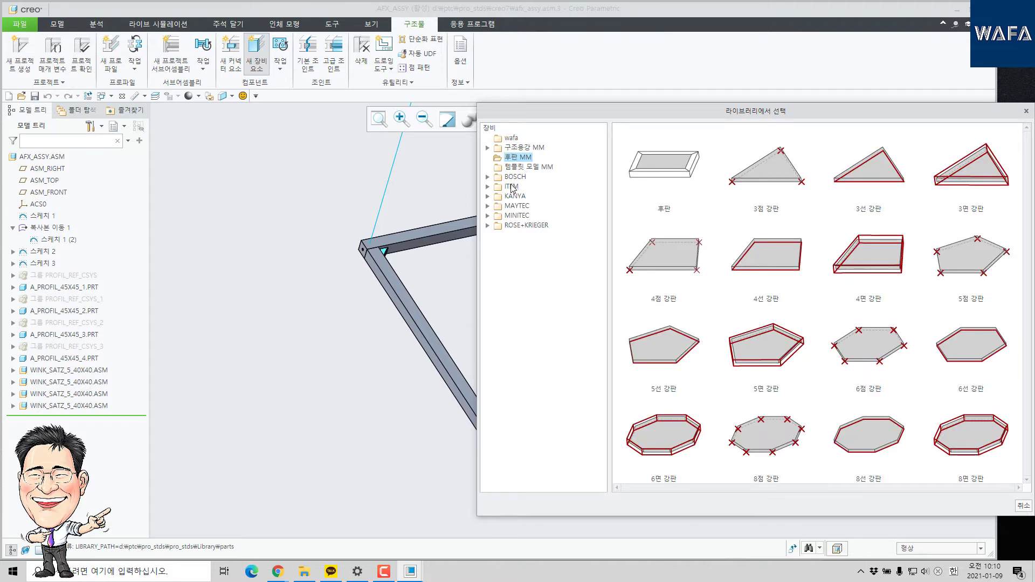
left_click(513, 177)
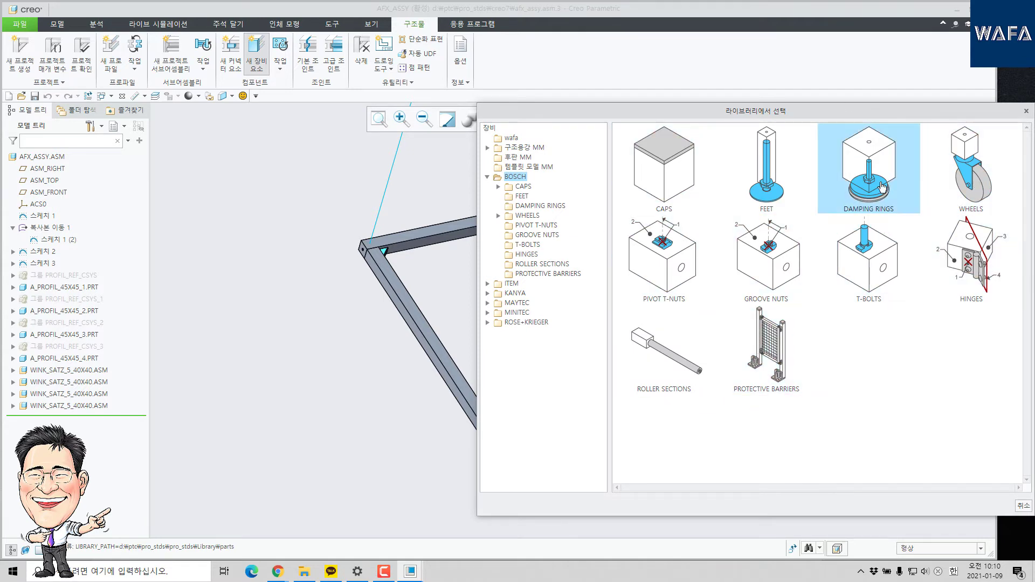
left_click(512, 284)
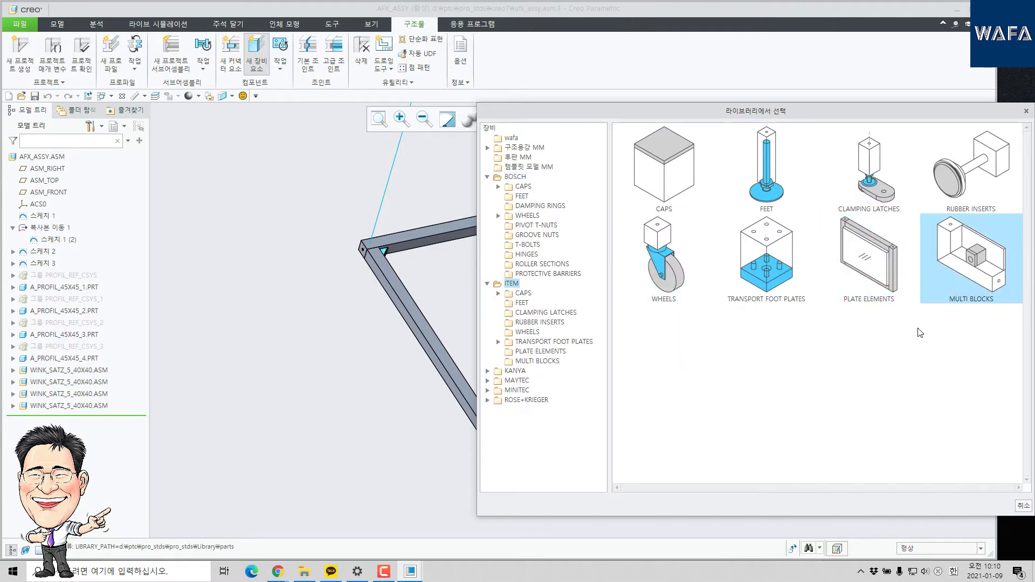
double_click(869, 270)
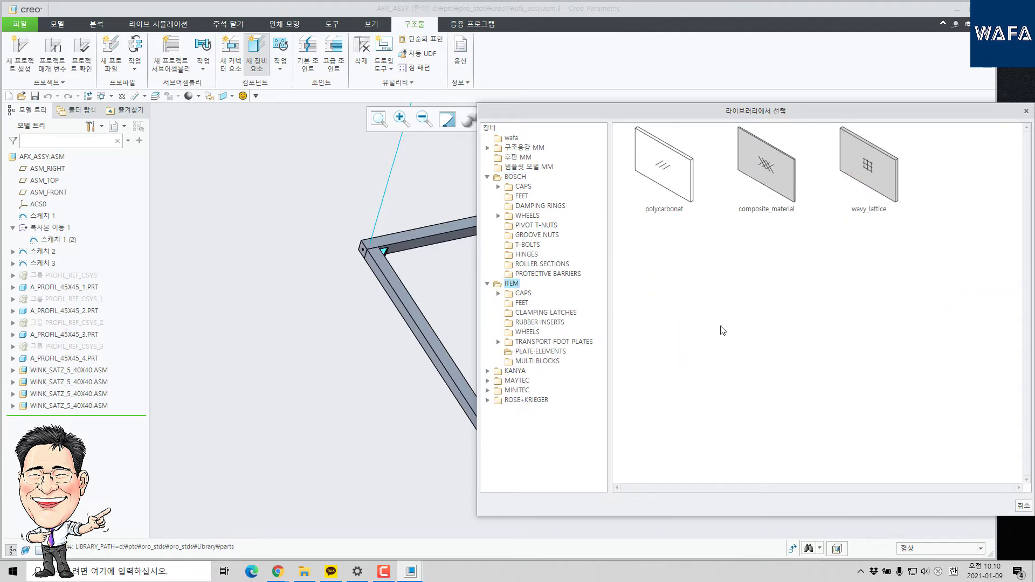
double_click(679, 195)
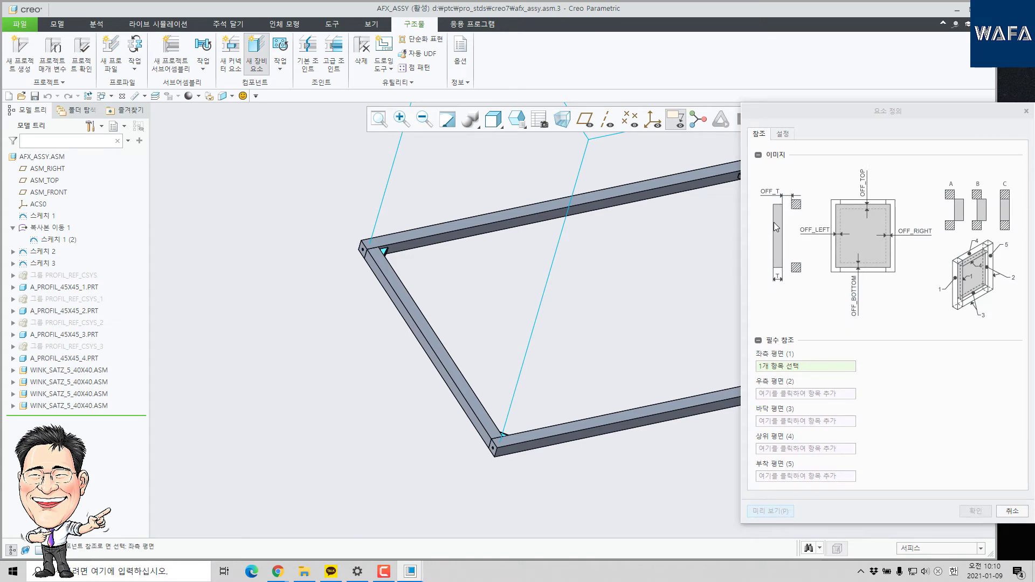
left_click(782, 133)
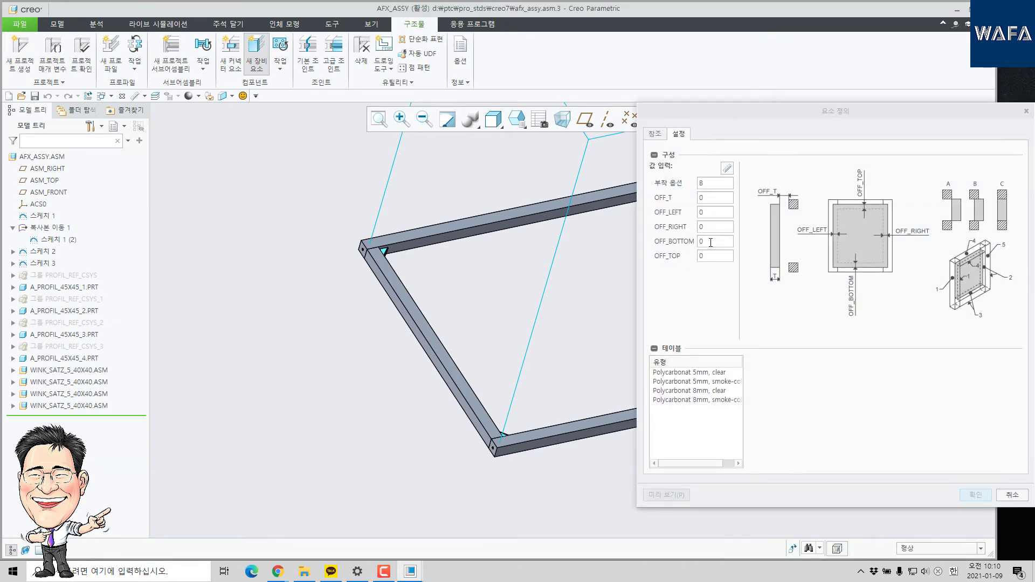
left_click(714, 197)
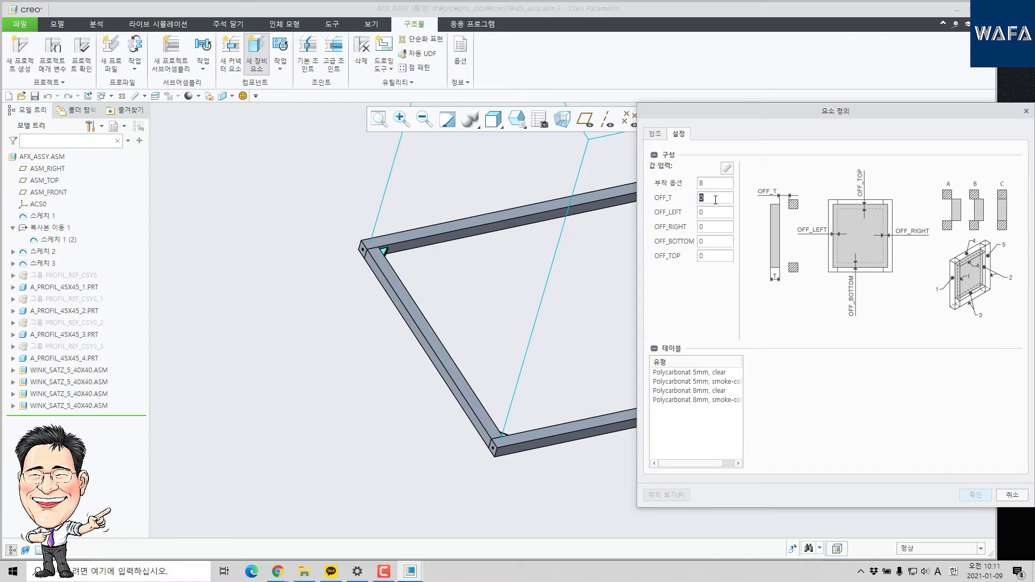
left_click(655, 134)
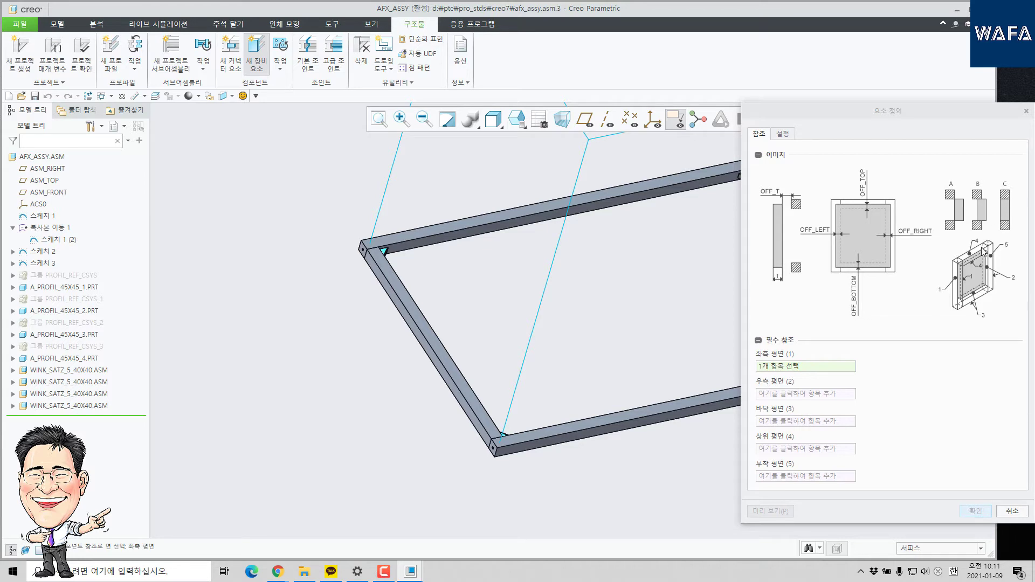
left_click(952, 196)
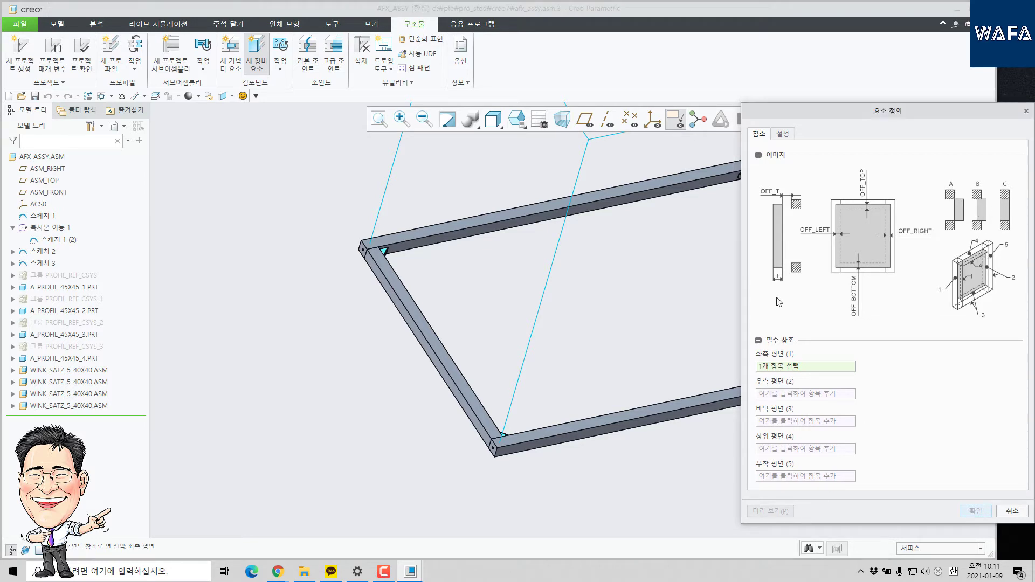
Assign the four profiles' outer faces as left, right, bottom and top planes, a flat frame face as attachment plane, and preview the plate
left_click(467, 414)
scroll(273, 402, "down", 5)
middle_click_drag(273, 402, 431, 380)
scroll(486, 417, "up", 8)
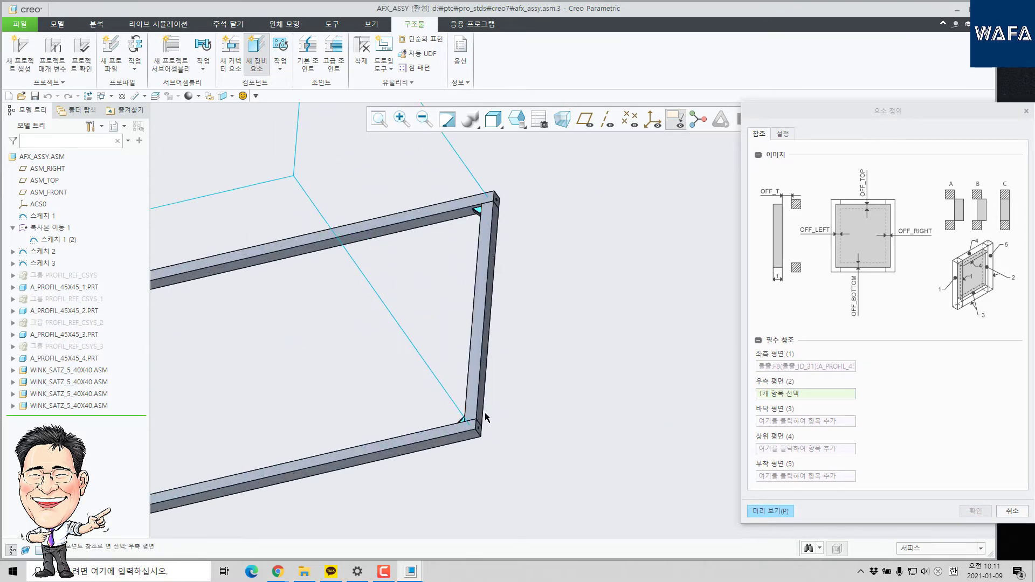
left_click(485, 417)
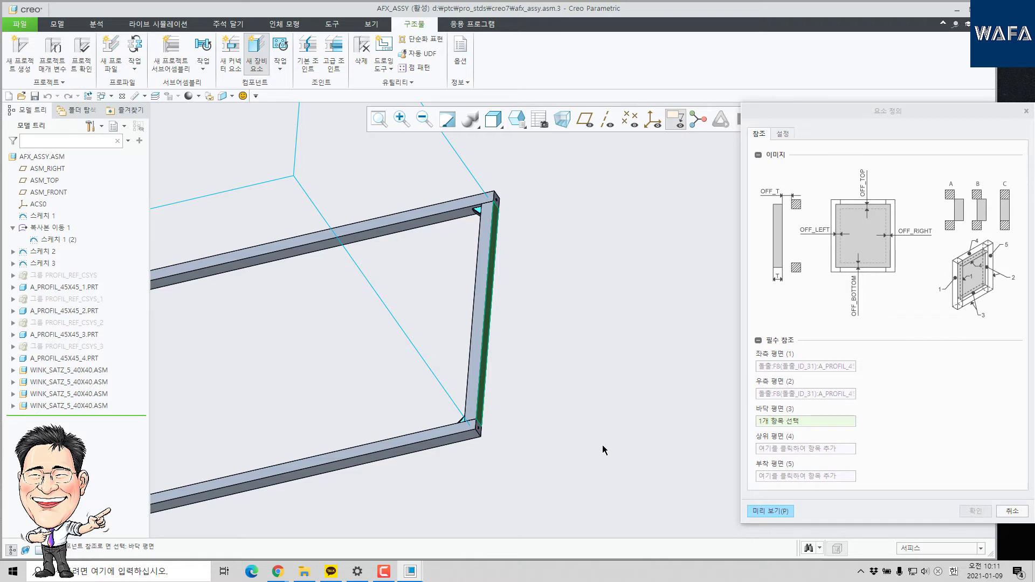
left_click(420, 447)
middle_click_drag(458, 317, 453, 389)
left_click(489, 351)
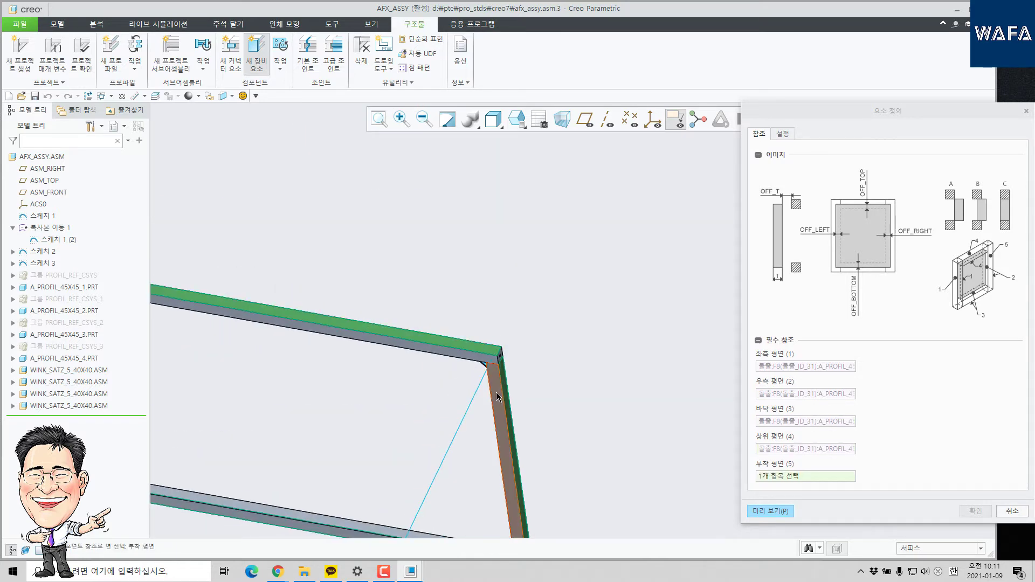
left_click(497, 397)
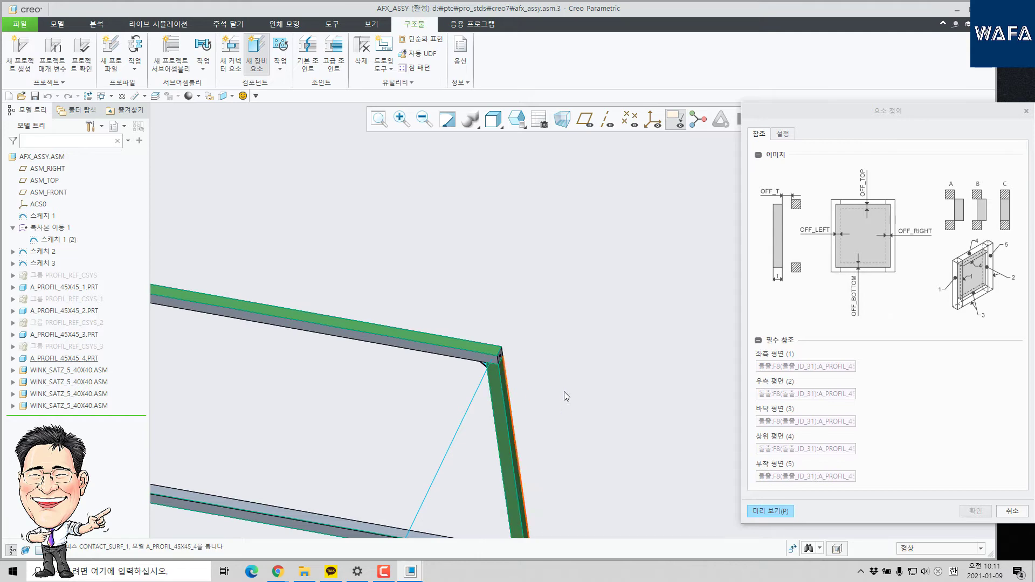
left_click(760, 511)
scroll(545, 362, "up", 3)
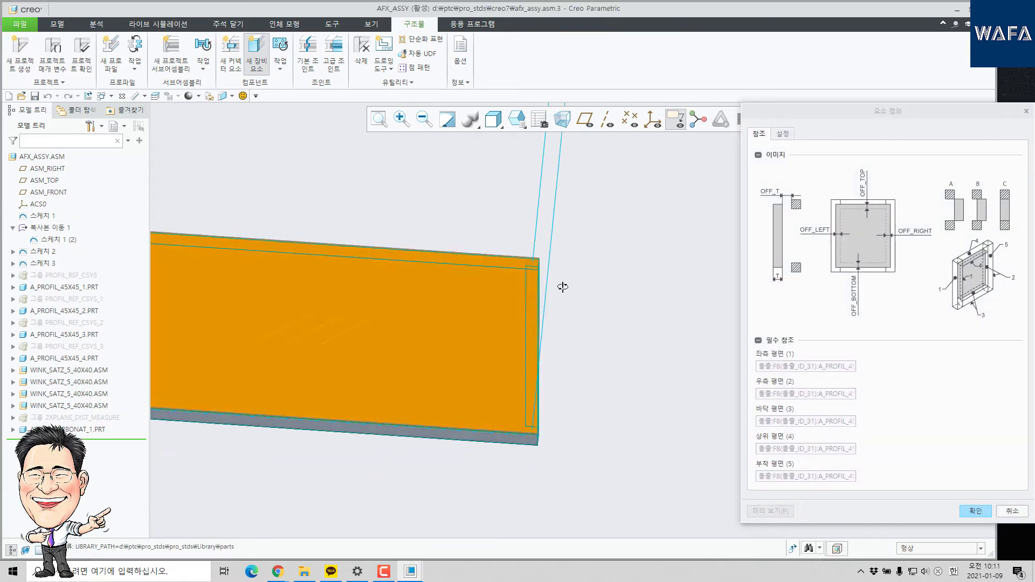
scroll(562, 287, "down", 4)
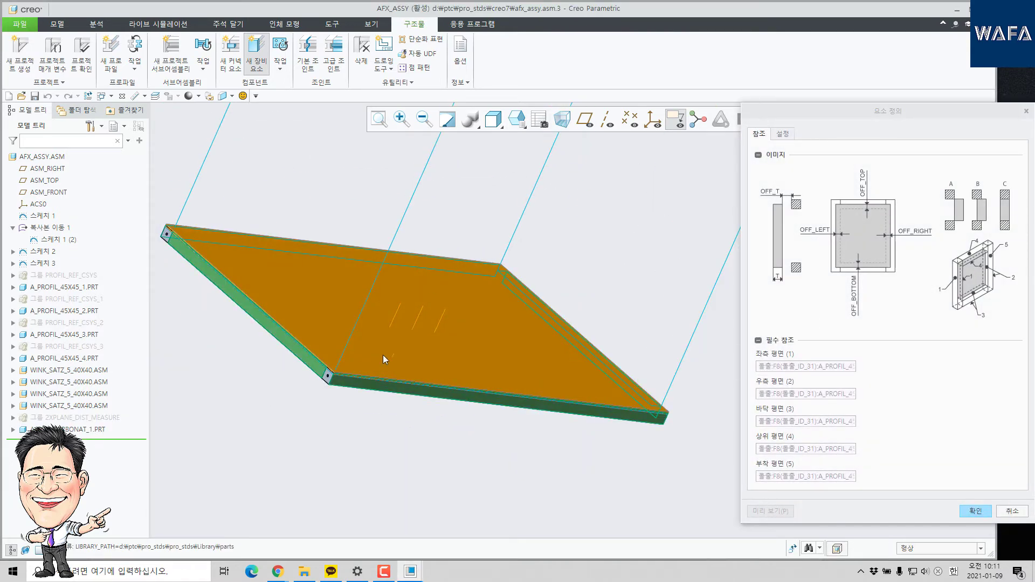
Set the polycarbonate plate's OFF_LEFT, OFF_RIGHT, OFF_BOTTOM and OFF_TOP offsets to 5
left_click(781, 136)
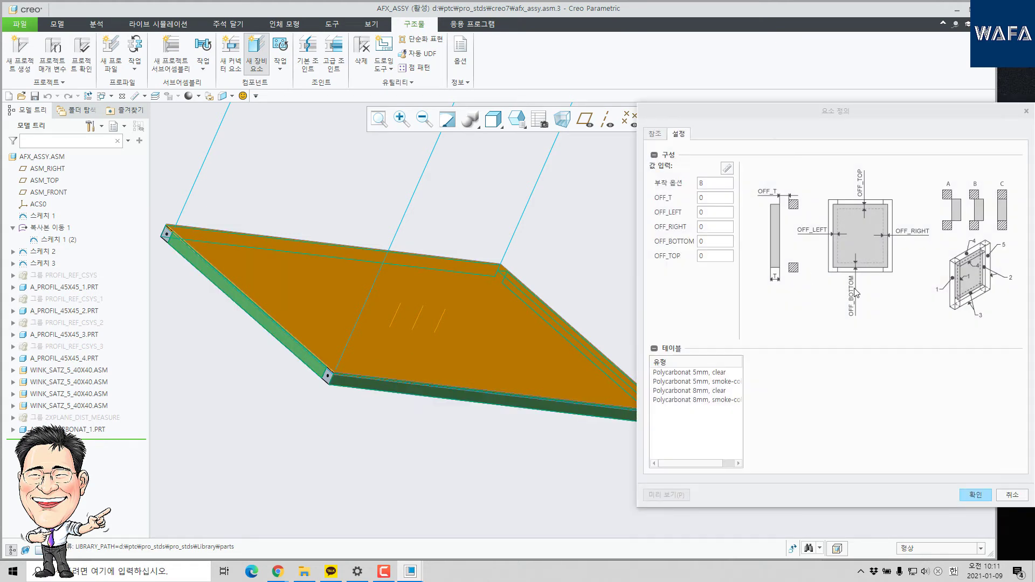
left_click(719, 211)
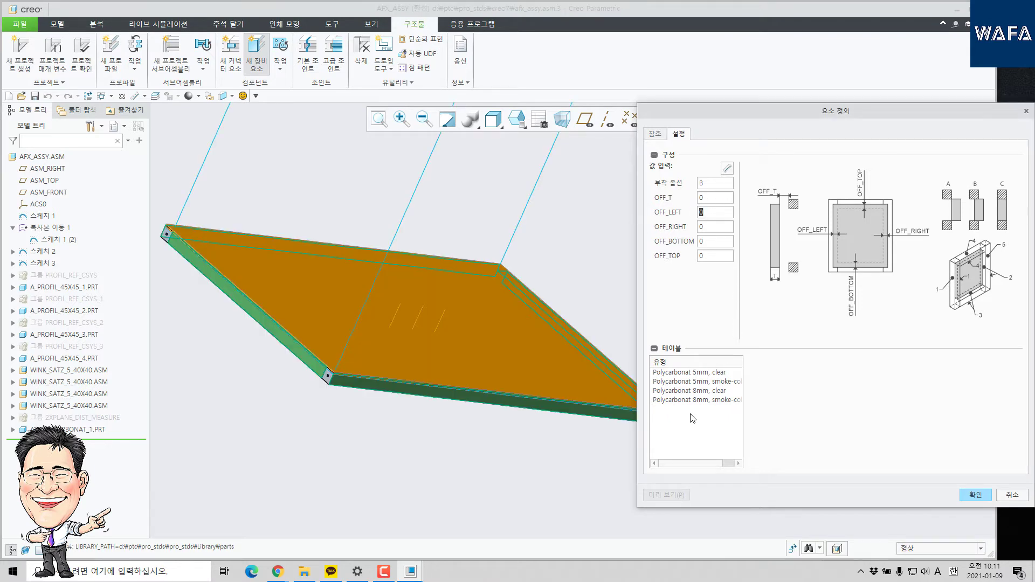
type("5")
key("Tab")
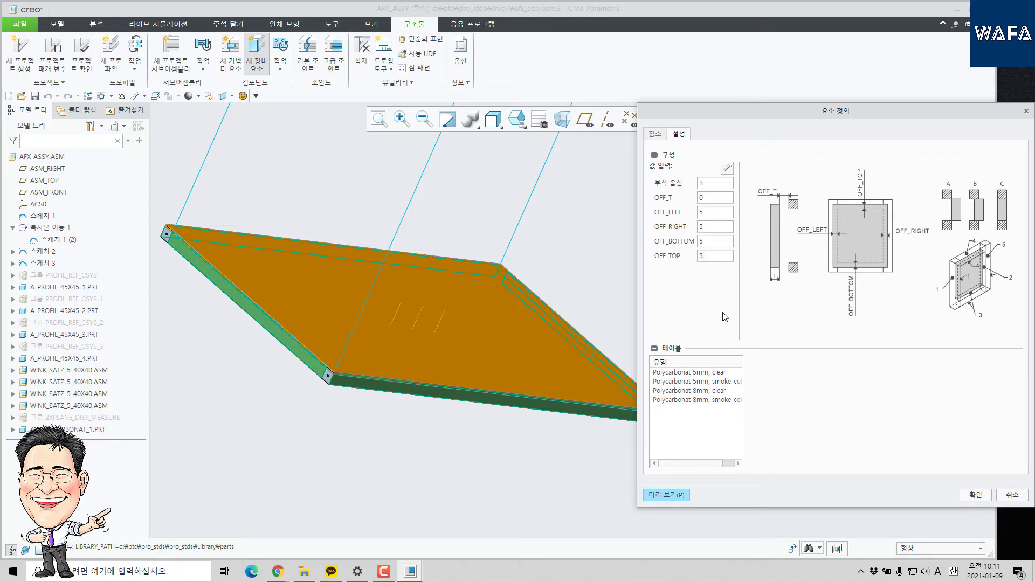
Preview the polycarbonate plate and check its edge against the outer faces at the front frame corner
left_click(655, 500)
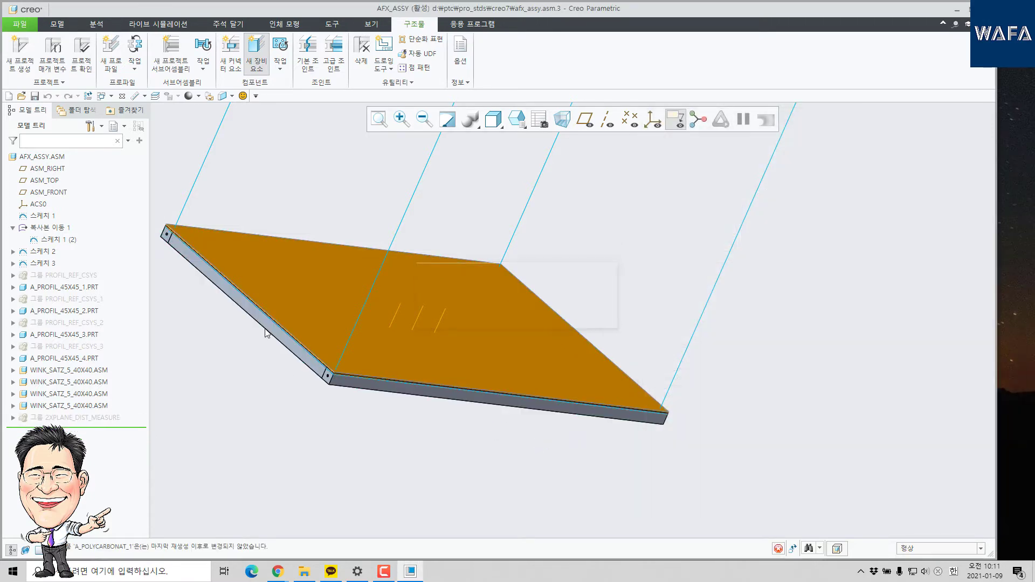
scroll(358, 379, "up", 5)
mouse_move(269, 356)
middle_mouse_down()
mouse_move(254, 347)
mouse_move(283, 352)
middle_mouse_up()
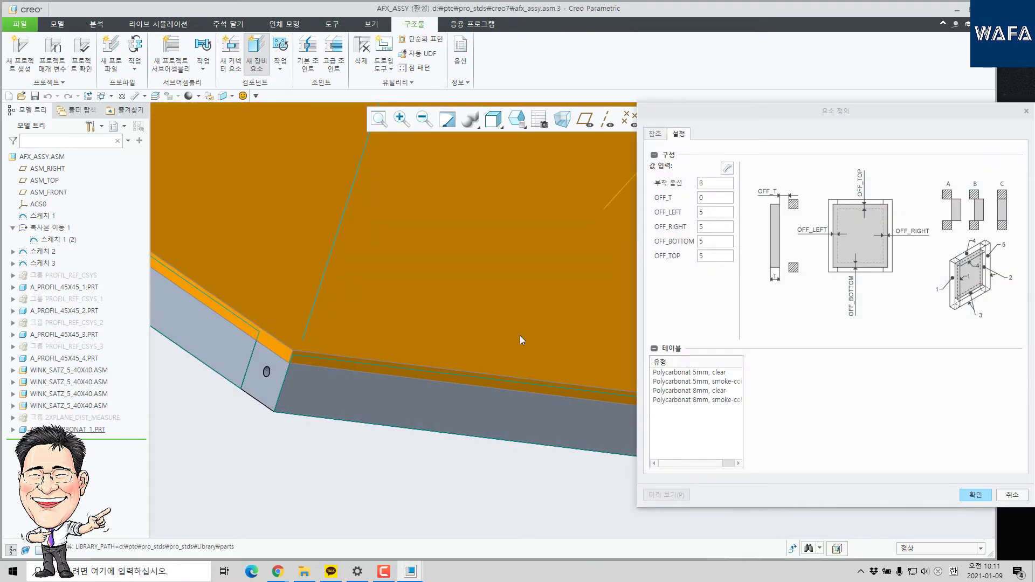
Set the plate's OFF_LEFT, OFF_RIGHT, OFF_BOTTOM and OFF_TOP offsets to -5, preview it and finish the plate element
left_click(708, 212)
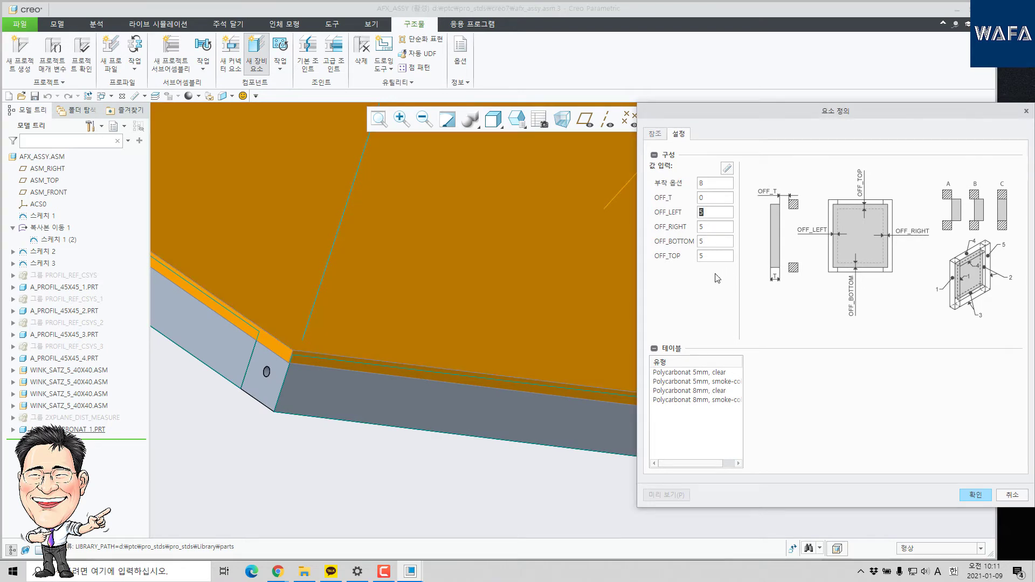
type("-5")
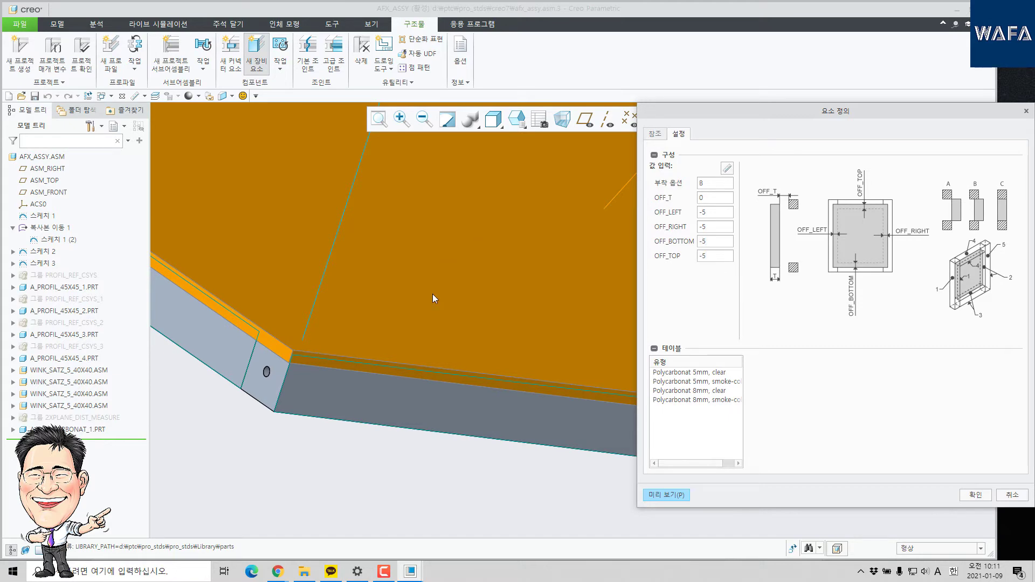
left_click(667, 495)
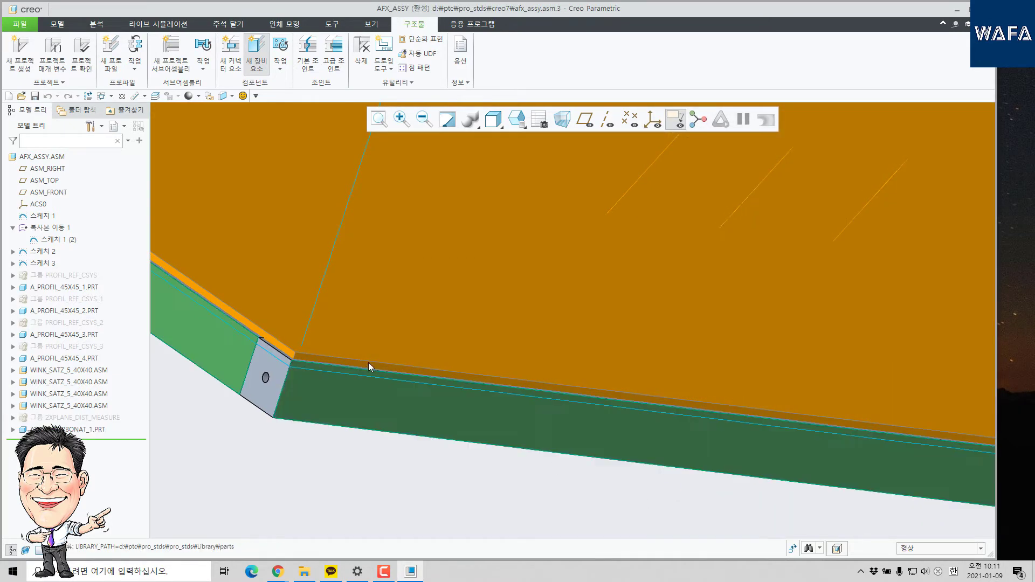
middle_click_drag(368, 362, 316, 386)
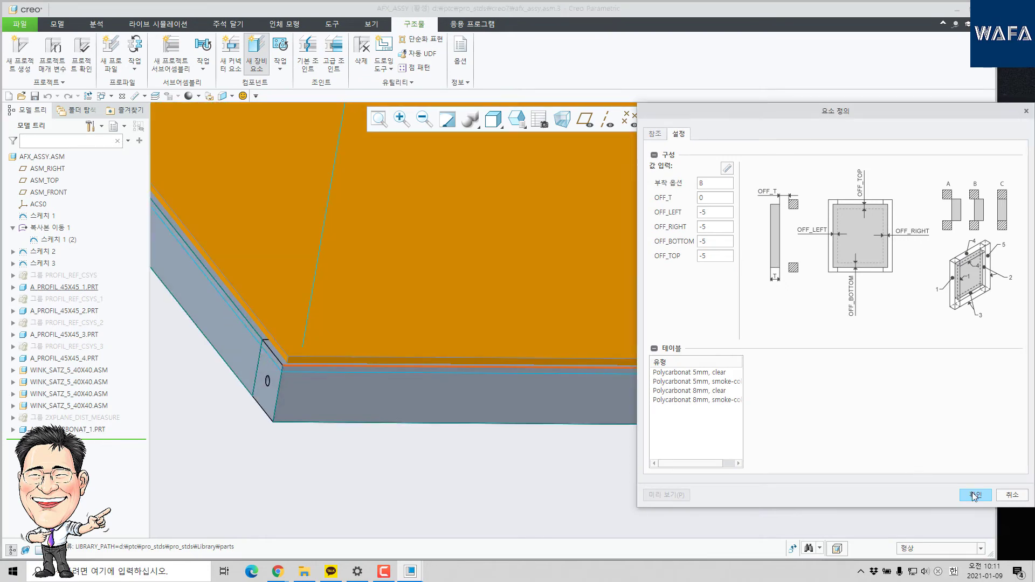
left_click(975, 495)
left_click(1011, 296)
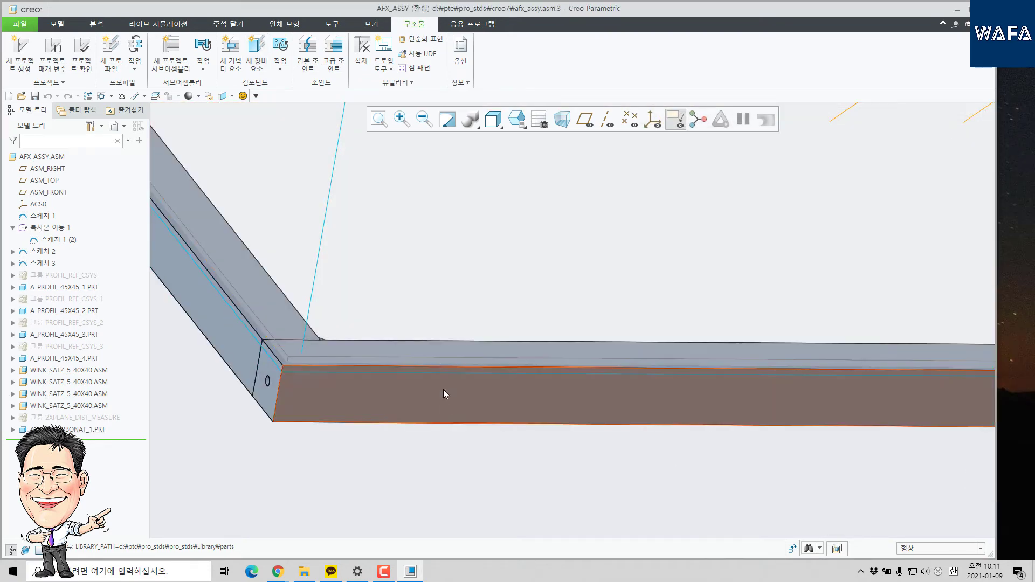
scroll(443, 389, "down", 5)
middle_click_drag(507, 404, 467, 412)
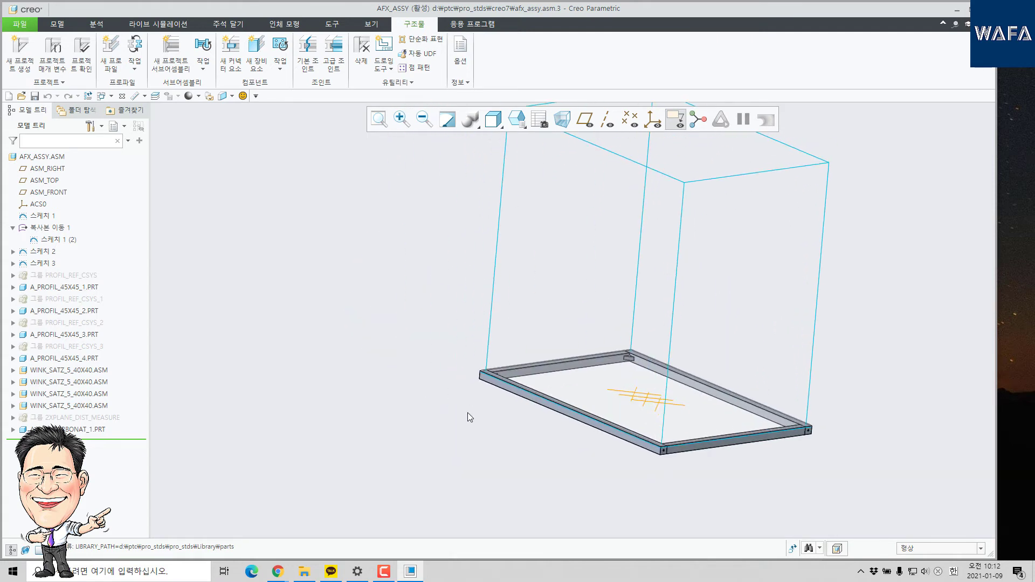
key("ctrl+d")
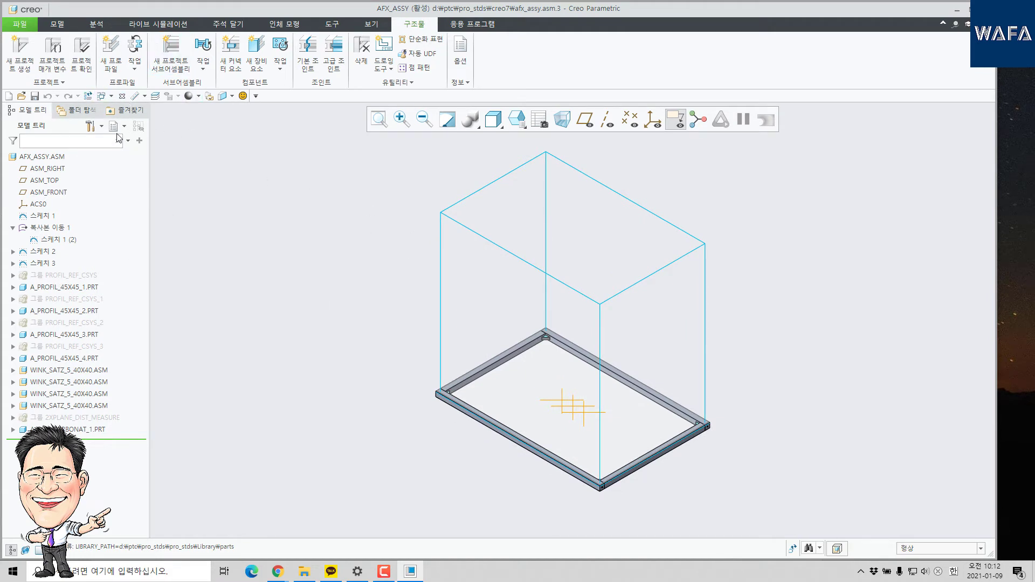
Close the assembly, clear the undisplayed items from the session, and reopen afx_assy.asm from creo7
left_click(121, 97)
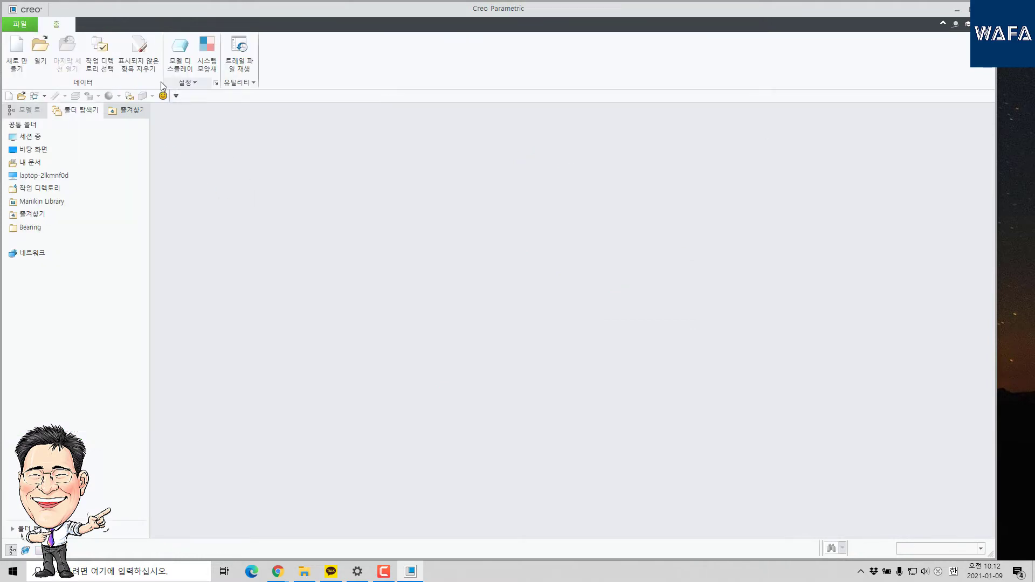
left_click(138, 54)
key("Return")
left_click(20, 25)
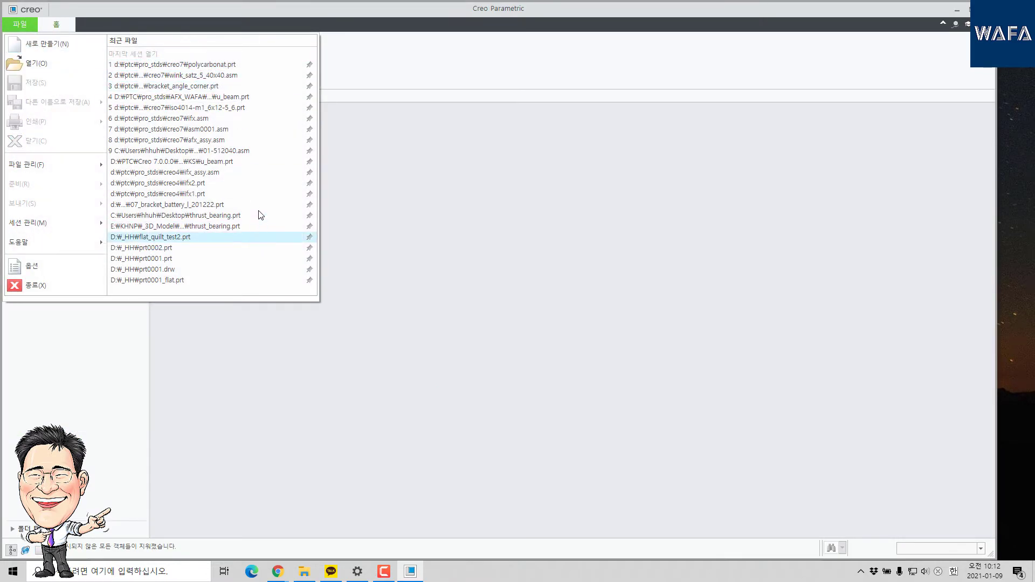
left_click(232, 140)
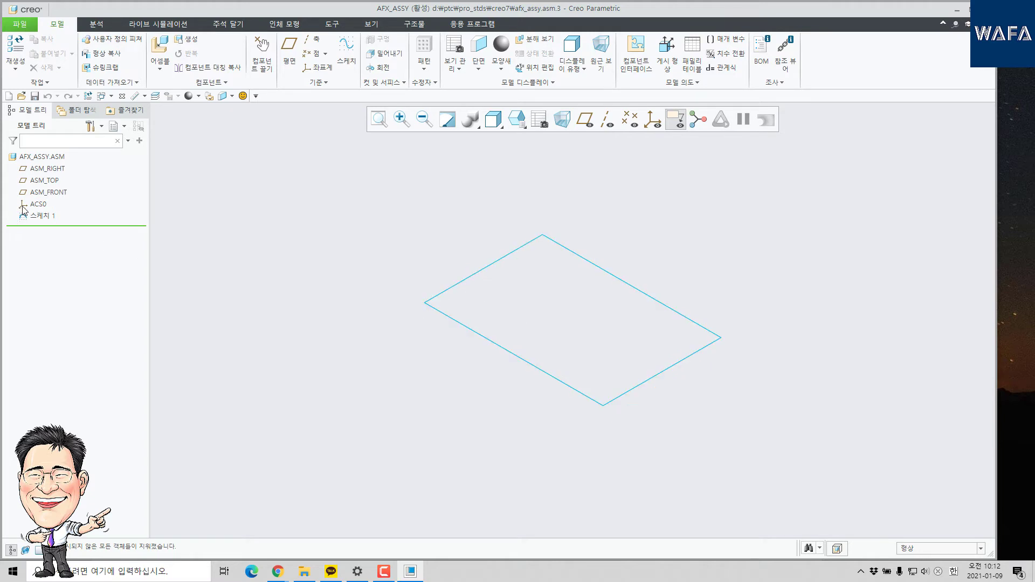
Paste a dependent copy of the base rectangle sketch, translated upward with ASM_TOP as the direction reference
left_click(40, 217)
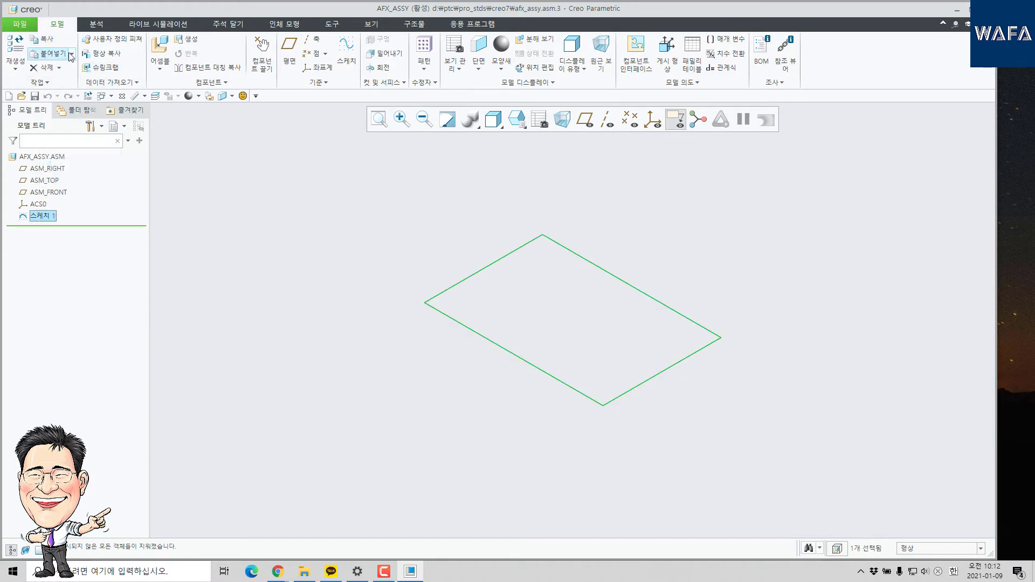
left_click(72, 53)
left_click(81, 78)
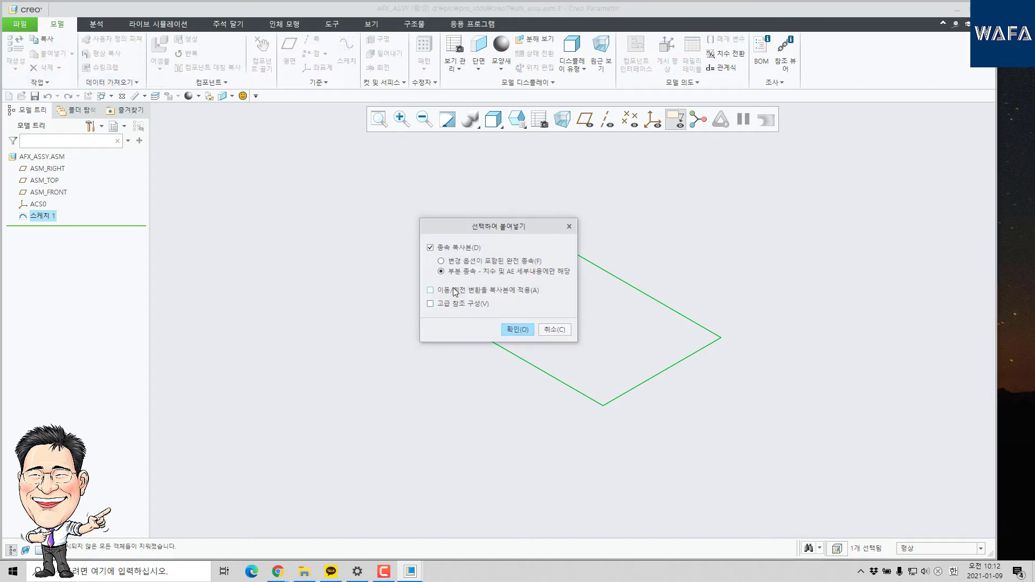
left_click(516, 329)
left_click(45, 180)
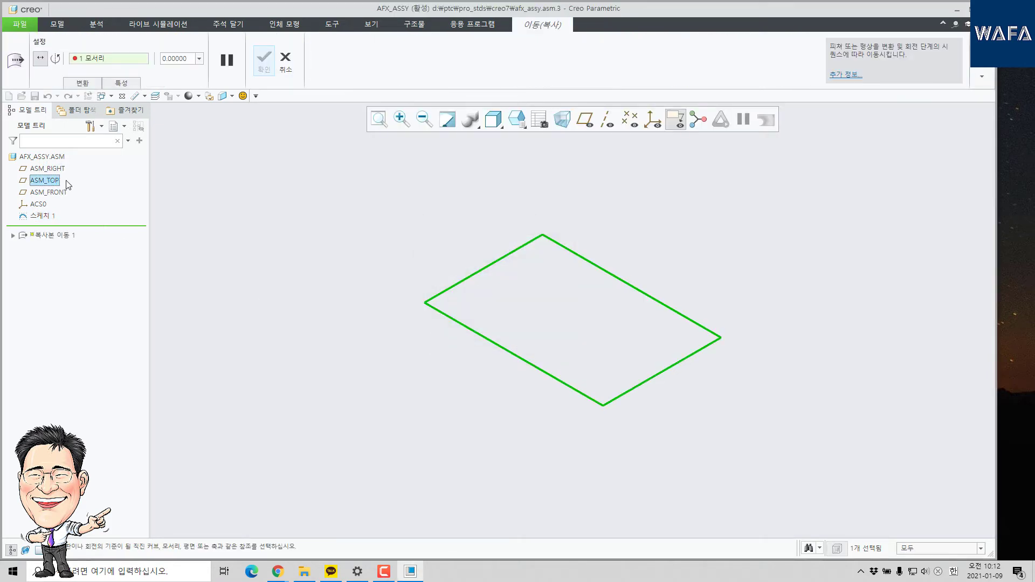
key("Return")
middle_click(621, 353)
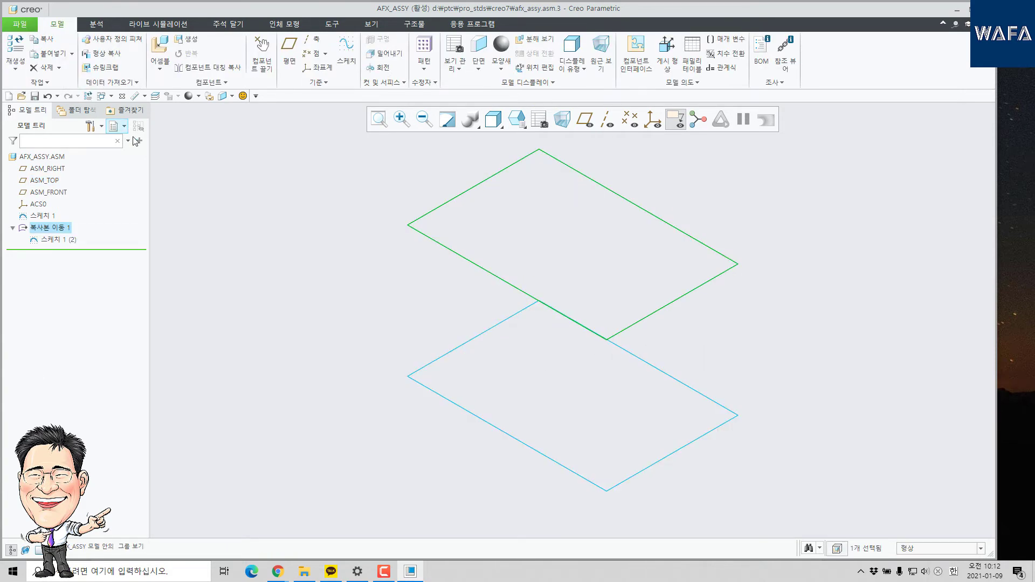
Try to sketch a vertical line between the rectangles' corners on a new datum plane at zero offset from ASM_FRONT
left_click(346, 52)
left_click(289, 51)
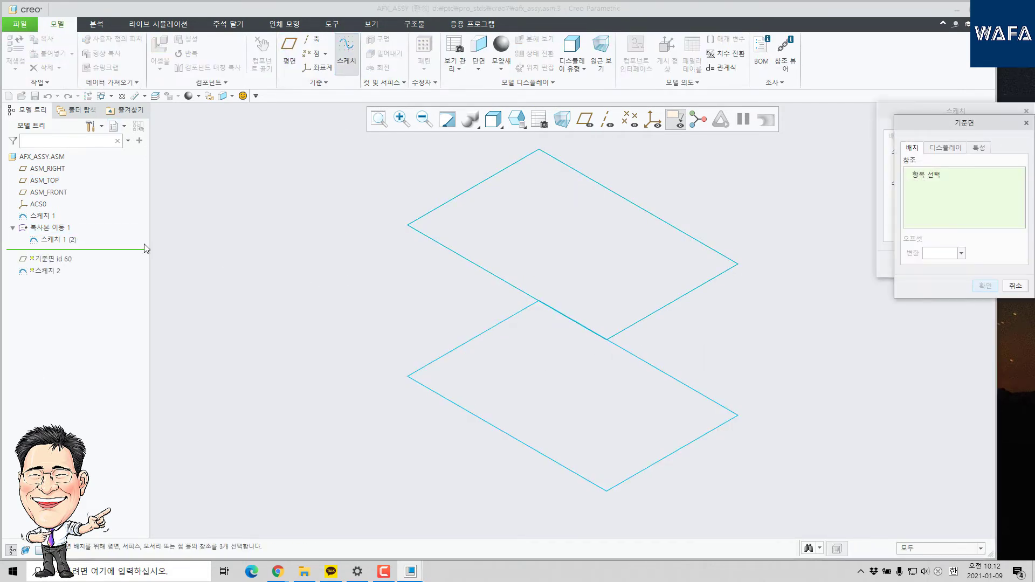
left_click(54, 192)
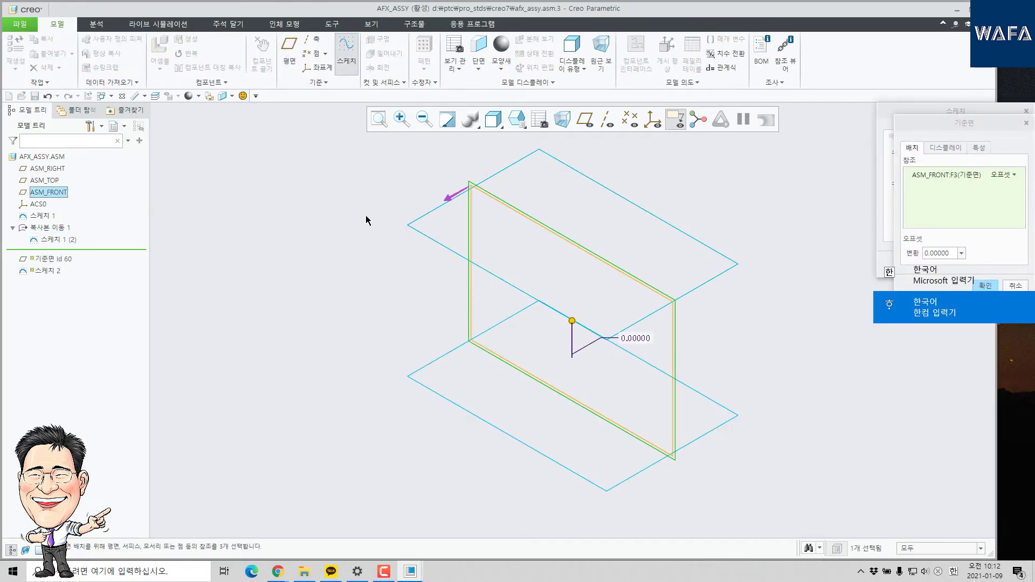
middle_click(366, 243)
middle_click(371, 244)
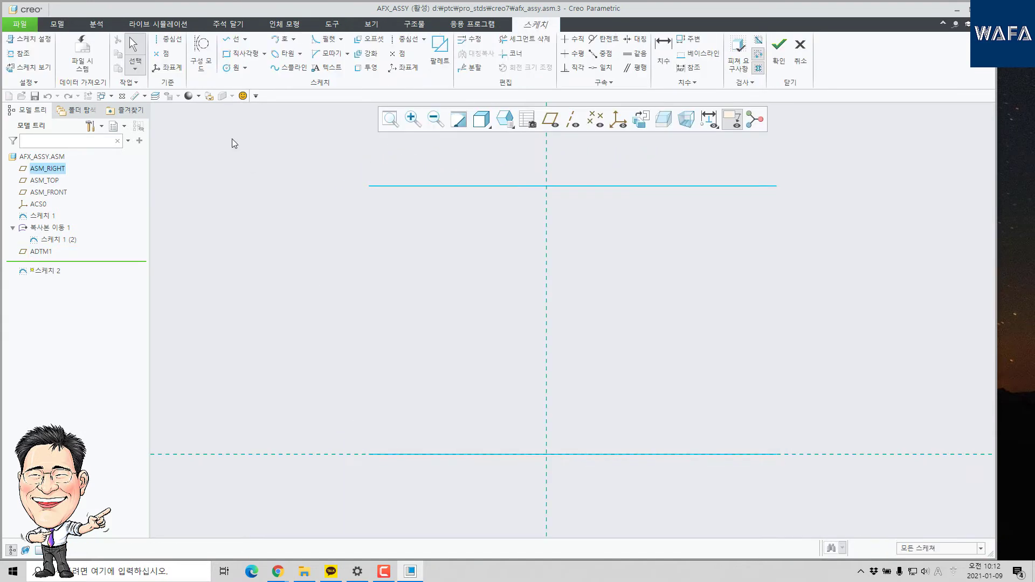
left_click(232, 40)
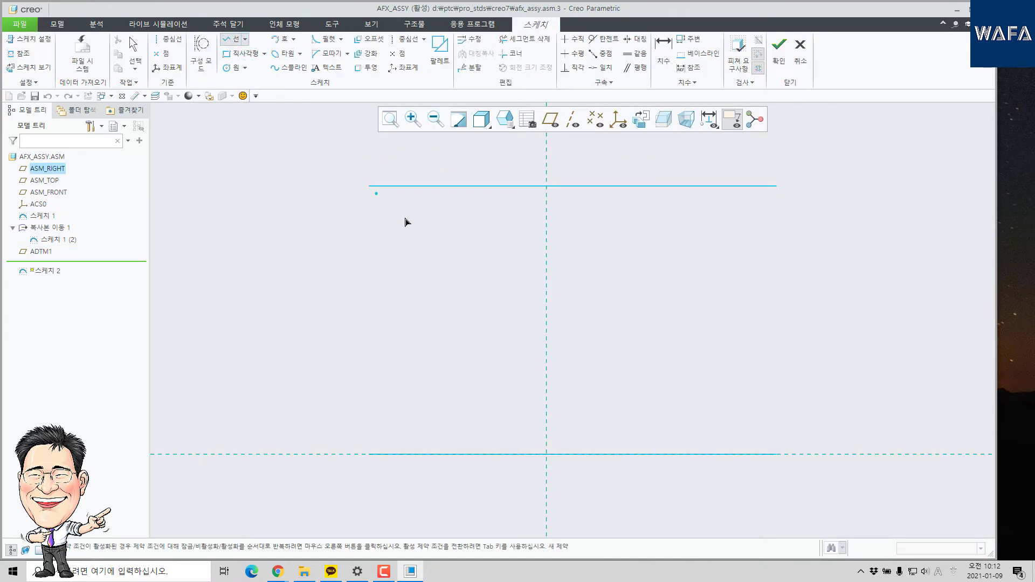
middle_click_drag(406, 221, 407, 252)
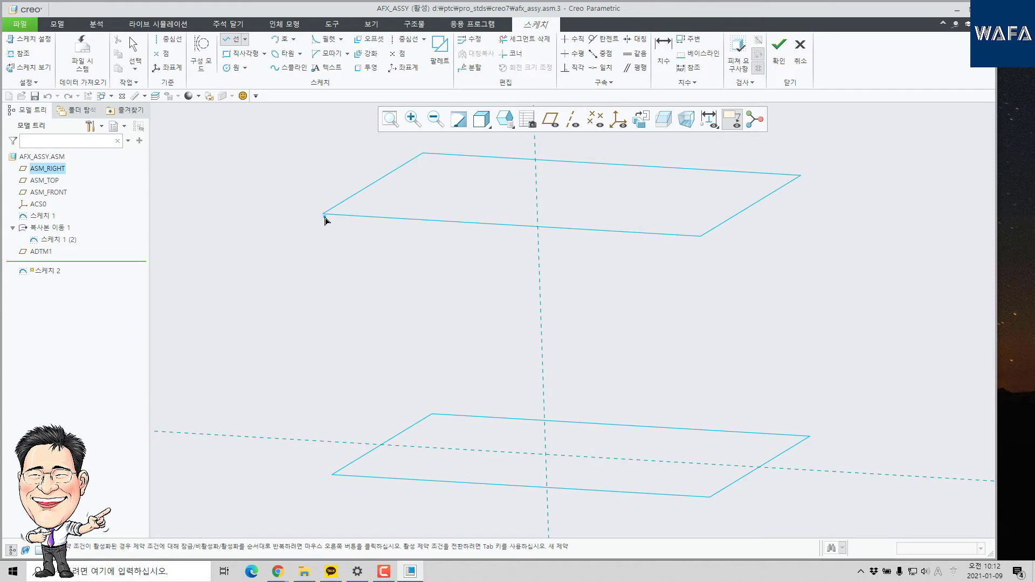
left_click(317, 450)
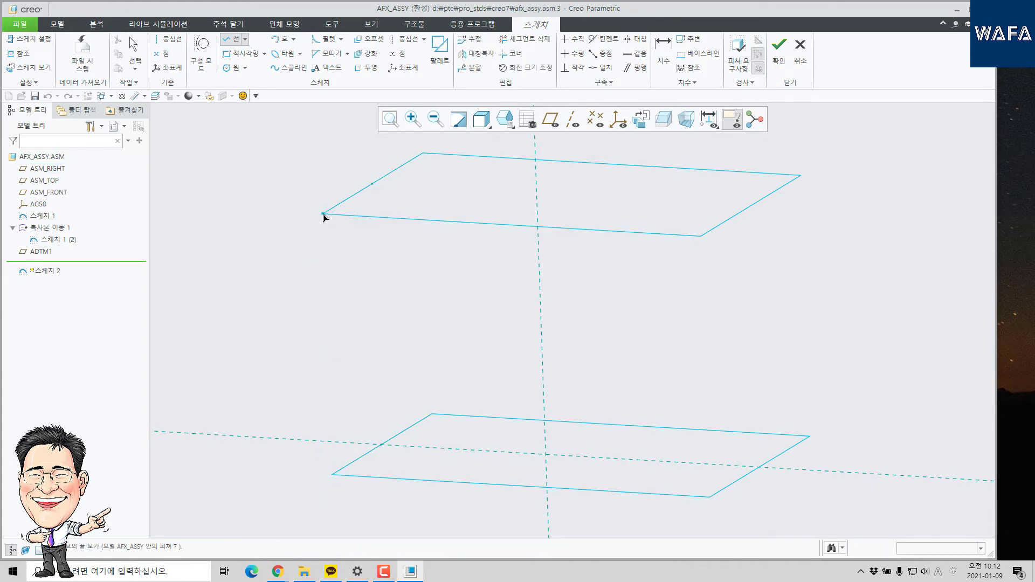
left_click(323, 214)
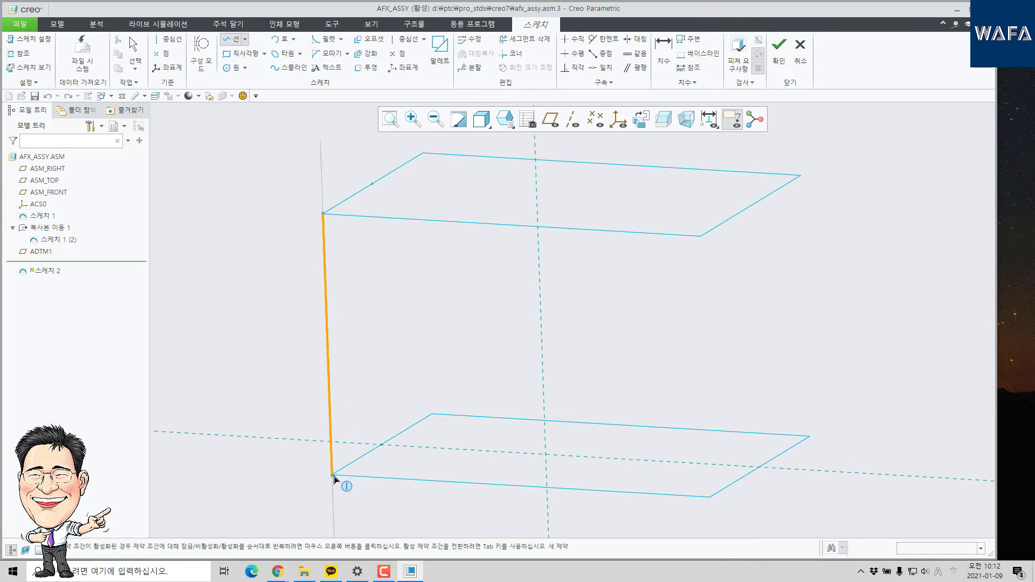
middle_click_drag(393, 453, 384, 277)
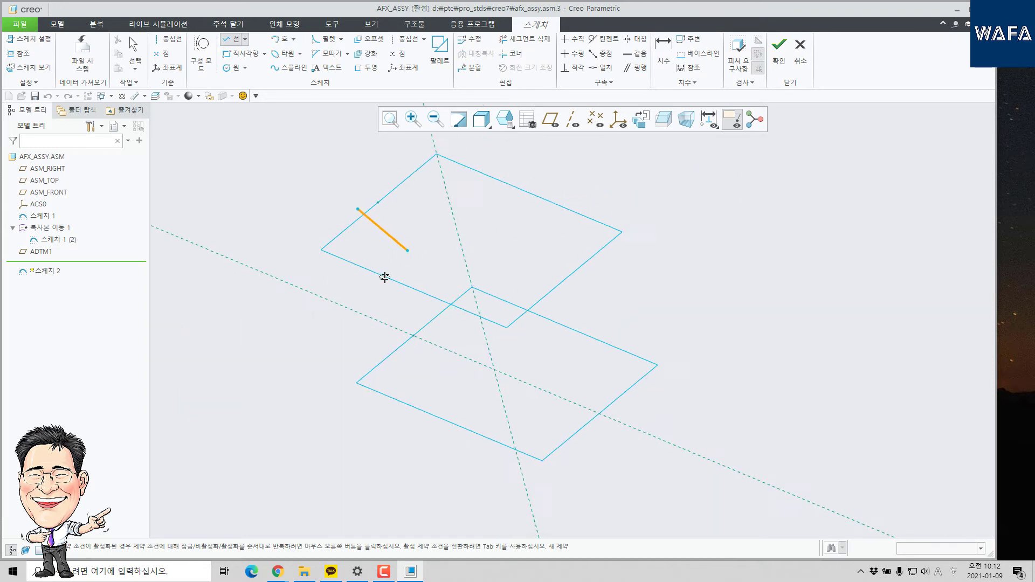
Discard the line sketch and delete the ADTM1 datum plane
left_click(800, 53)
left_click(540, 306)
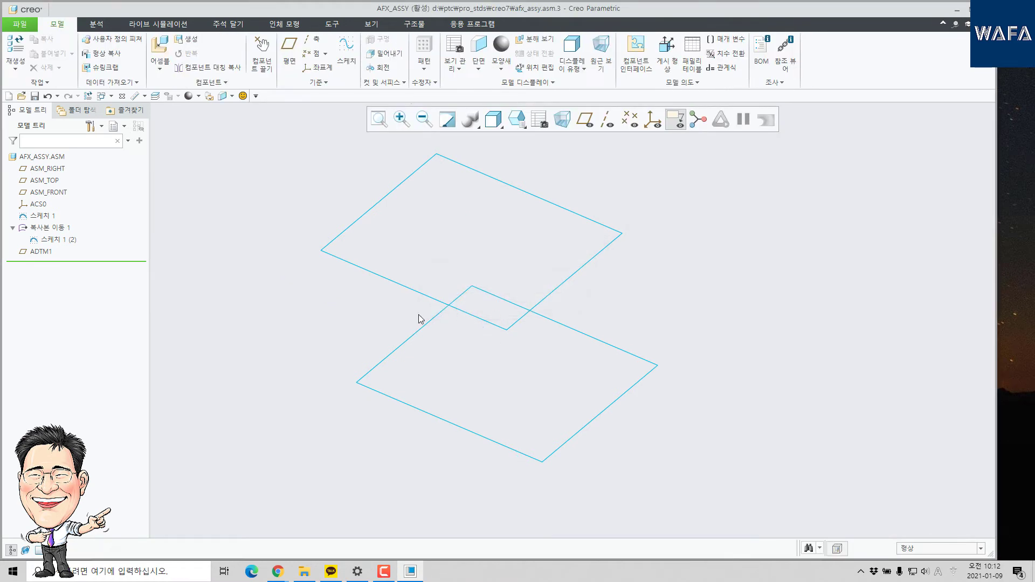
left_click(47, 252)
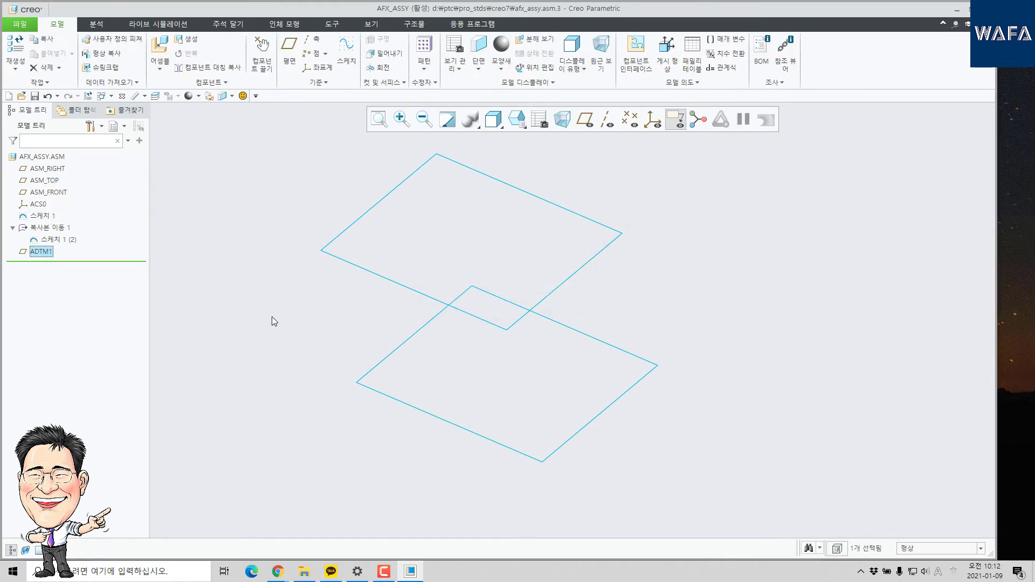
key("Delete")
Show the datum planes and start a sketch on a new plane parallel to ASM_FRONT through the base rectangle's front-left corner
left_click(494, 299)
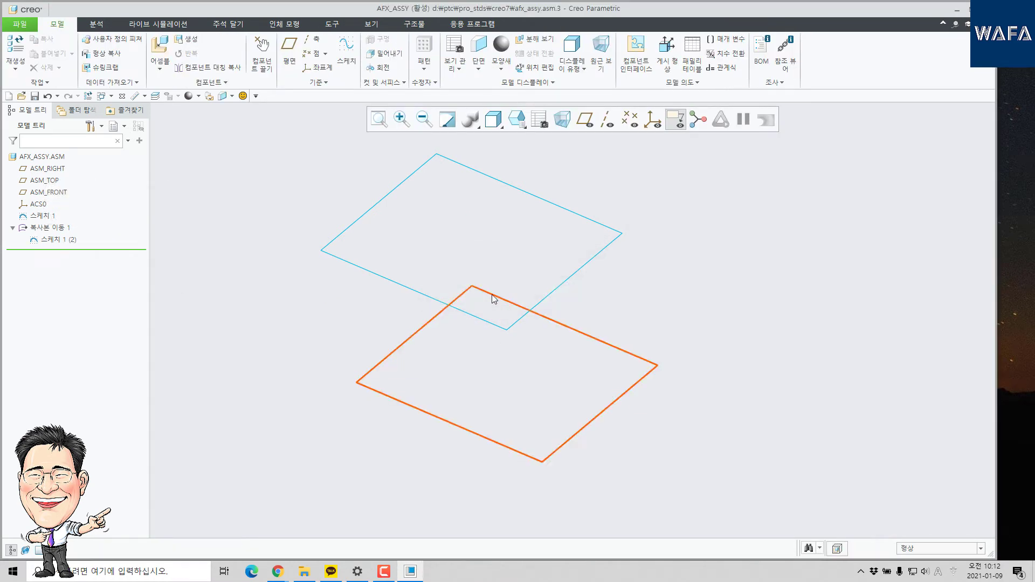
mouse_move(490, 296)
middle_mouse_down()
mouse_move(599, 146)
mouse_move(586, 123)
middle_mouse_up()
left_click(585, 119)
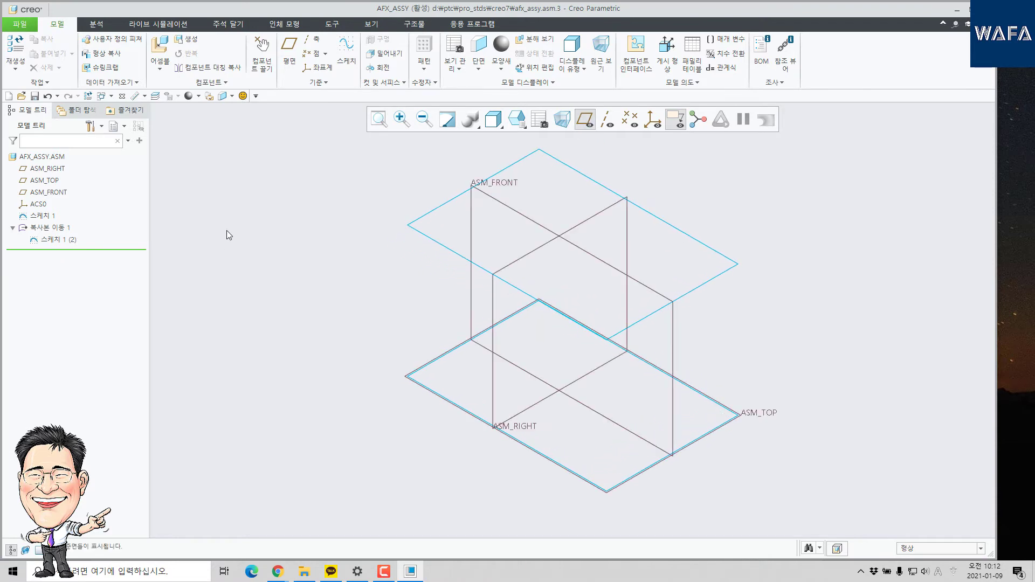
left_click(338, 46)
left_click(290, 52)
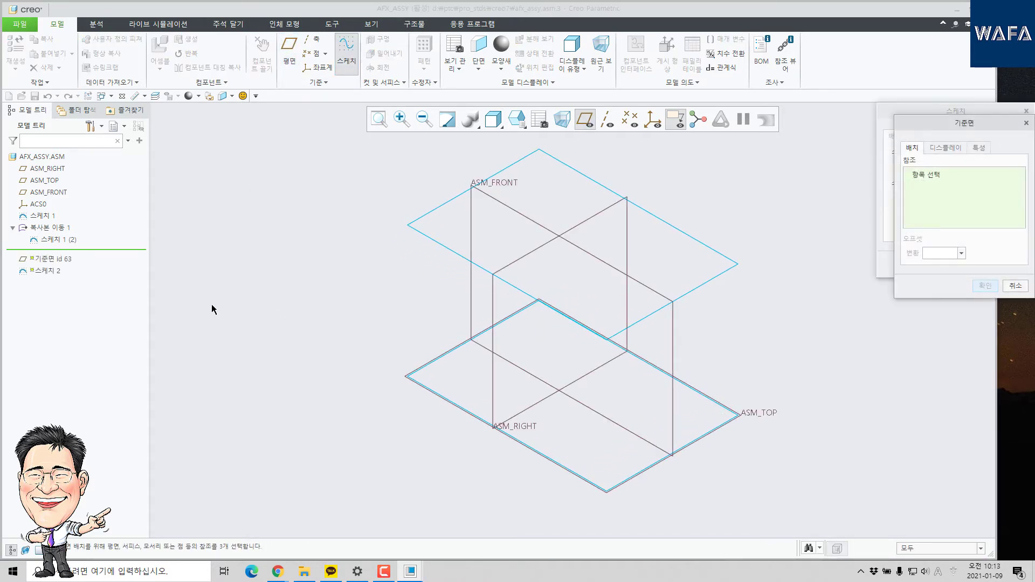
left_click(58, 194)
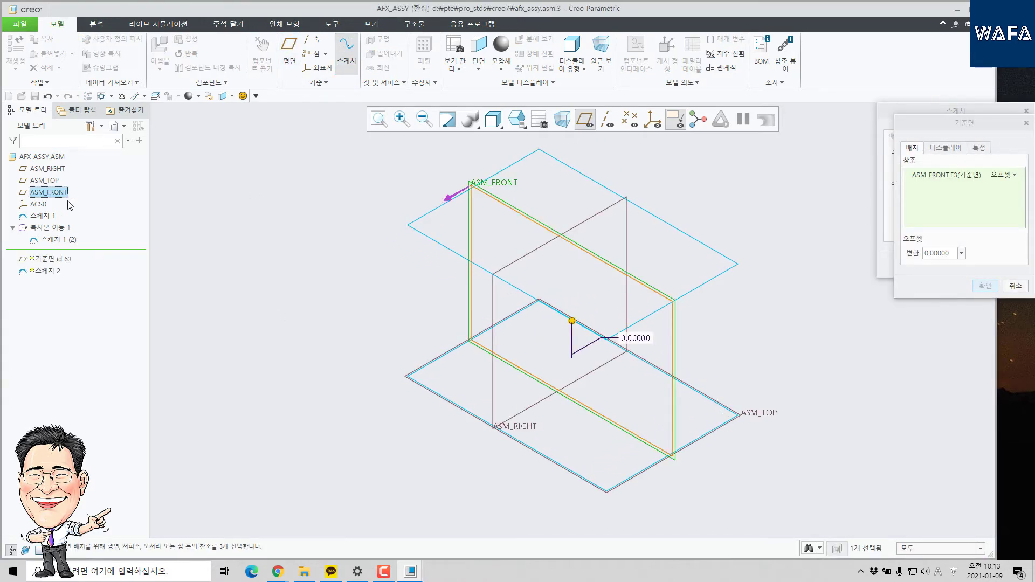
left_click(408, 376, "ctrl")
middle_click(247, 371)
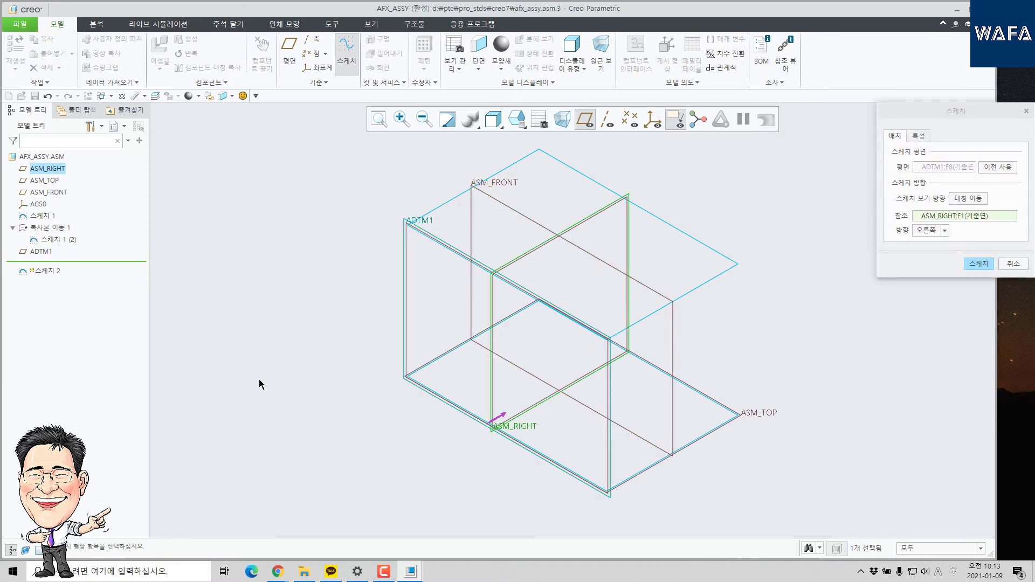
middle_click(259, 379)
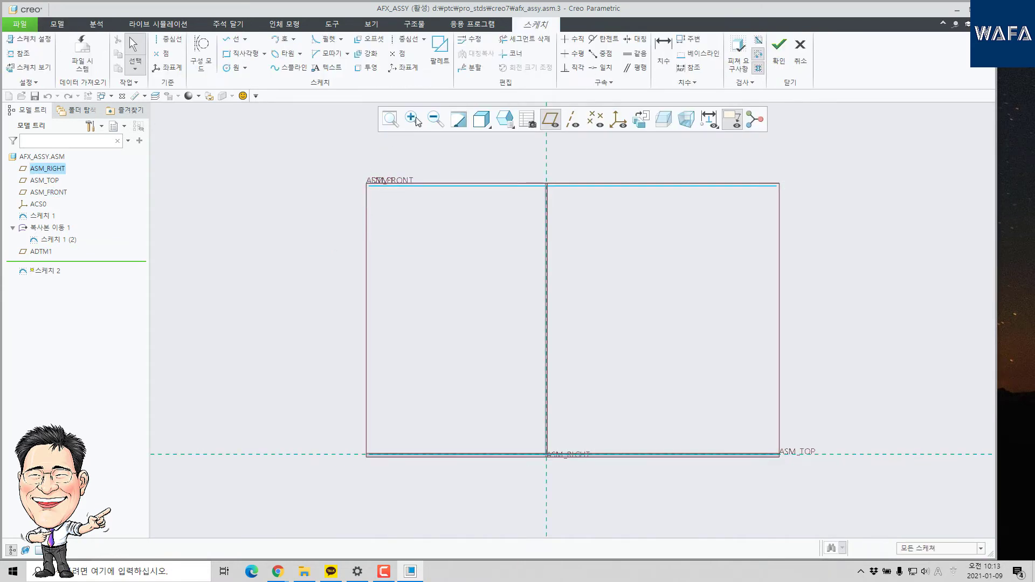
Hide the datum planes and add the left end of the upper rectangle's edge as a sketch reference for the Line tool
left_click(550, 119)
left_click(232, 39)
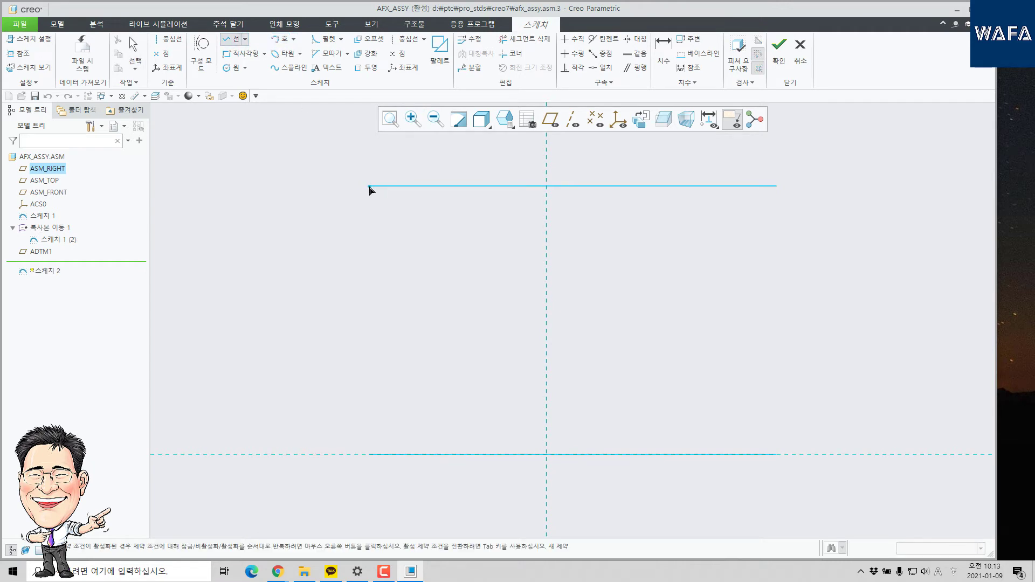
left_click(20, 53)
left_click(369, 186)
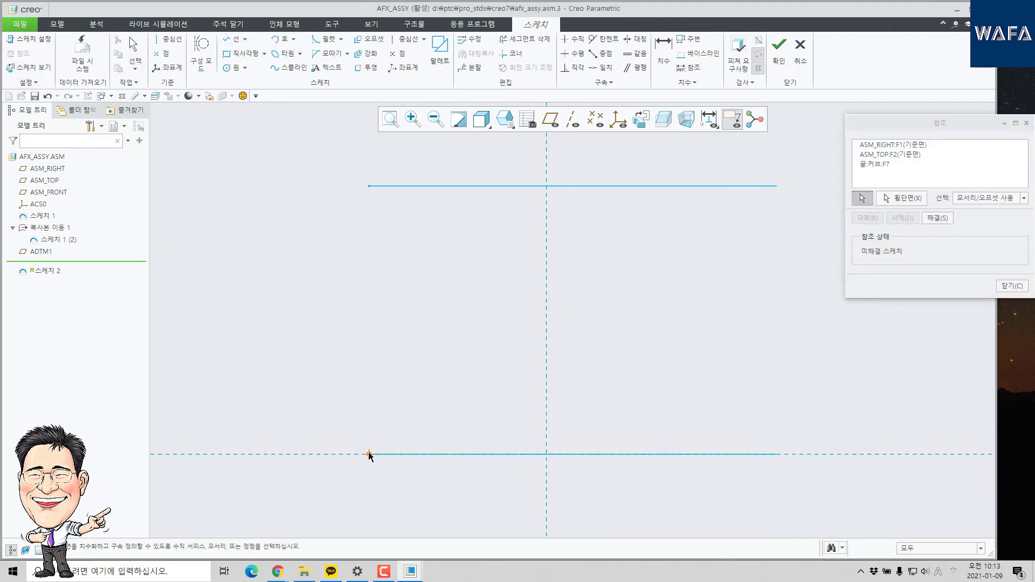
right_click(371, 456)
left_click(413, 418)
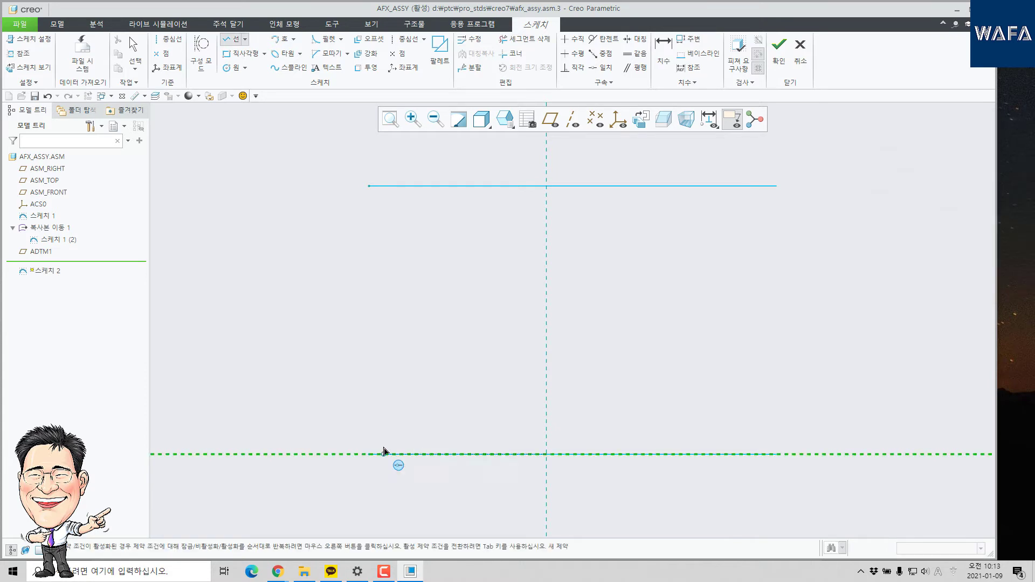
Sketch two vertical lines joining the lower and upper rectangles' front corners, and finish the sketch
left_click(368, 454)
left_click(369, 186)
middle_click(566, 286)
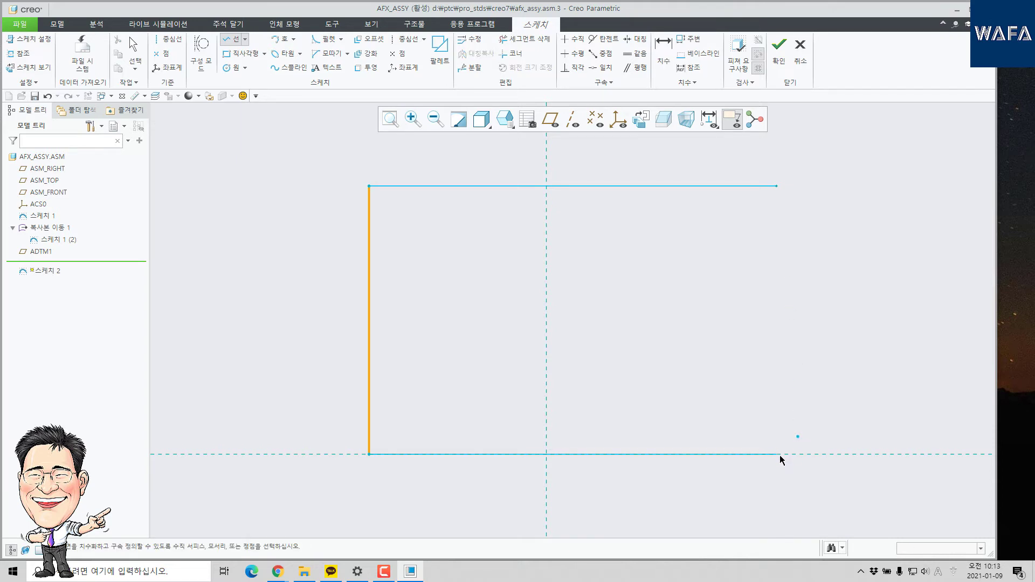
left_click(777, 186)
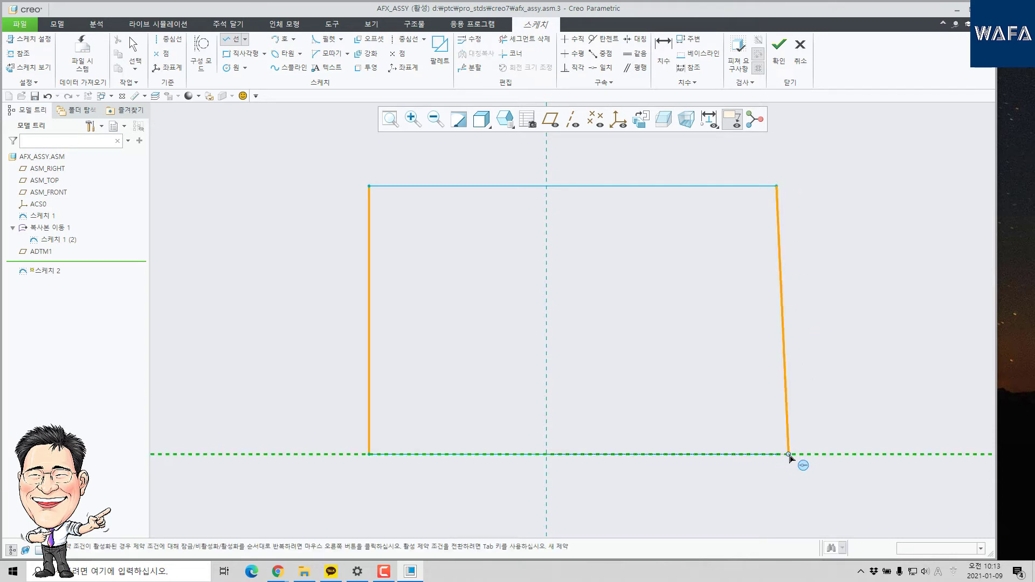
left_click(776, 454)
middle_click(844, 357)
middle_click(844, 358)
key("ctrl+d")
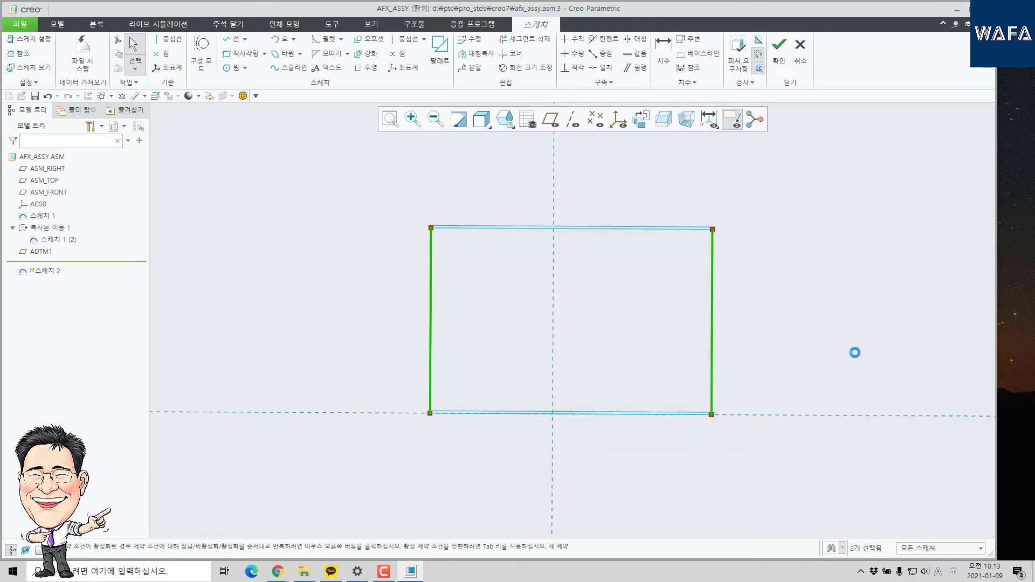
left_click(781, 51)
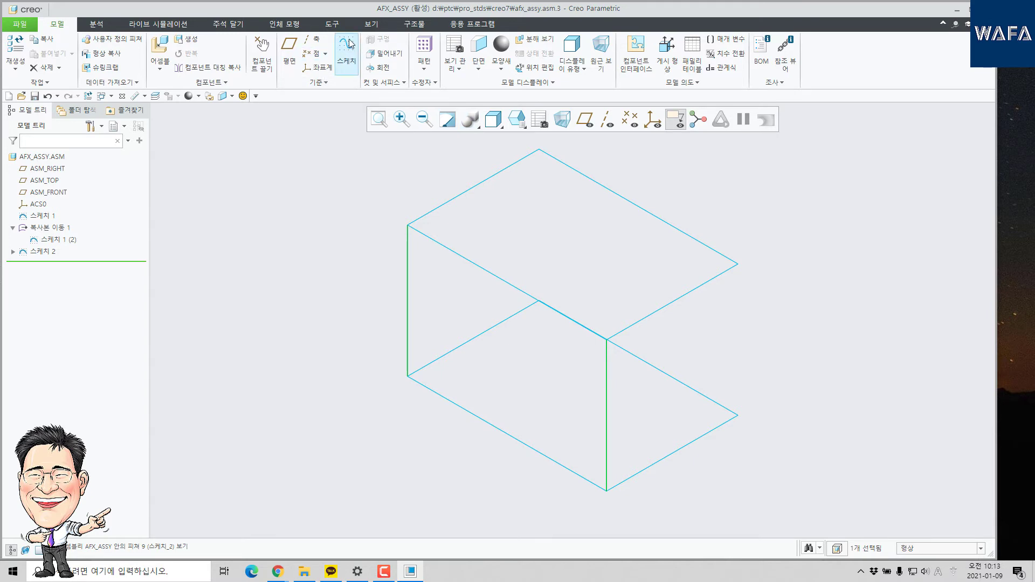
Set the base rectangle's front-edge offset from the centre reference to 500 and its short side to 1000
left_click(38, 214)
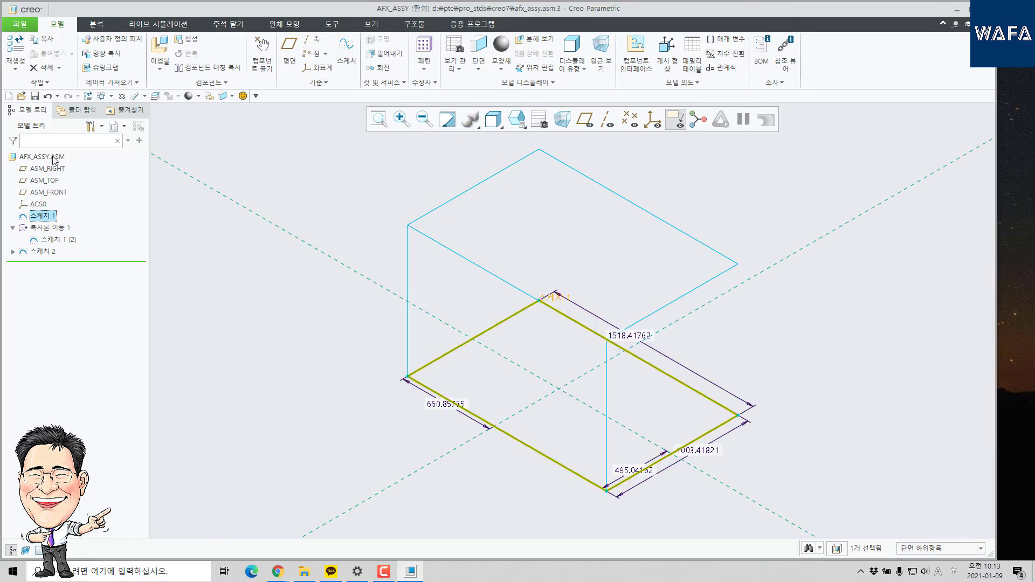
double_click(627, 473)
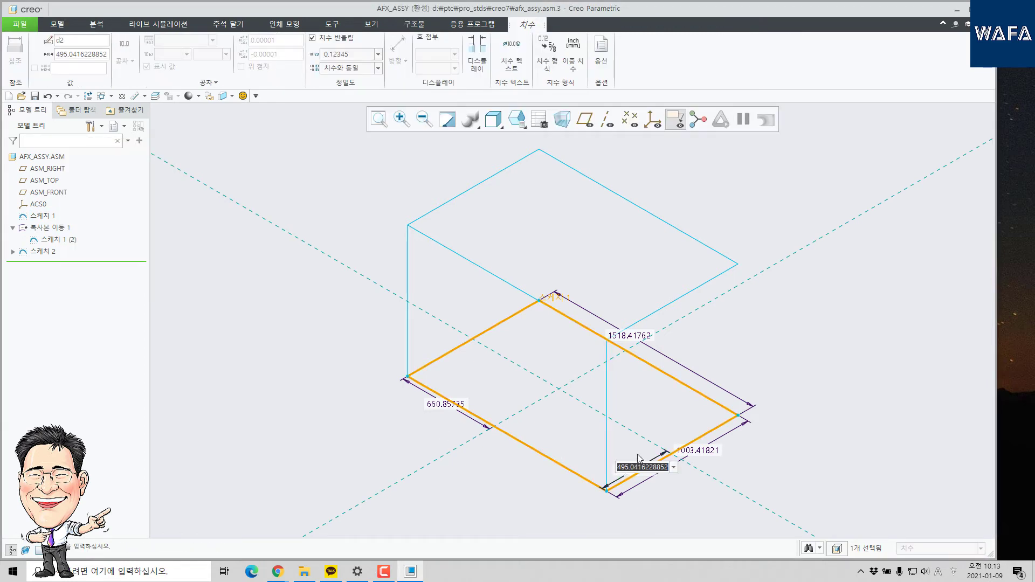
type("500")
key("Return")
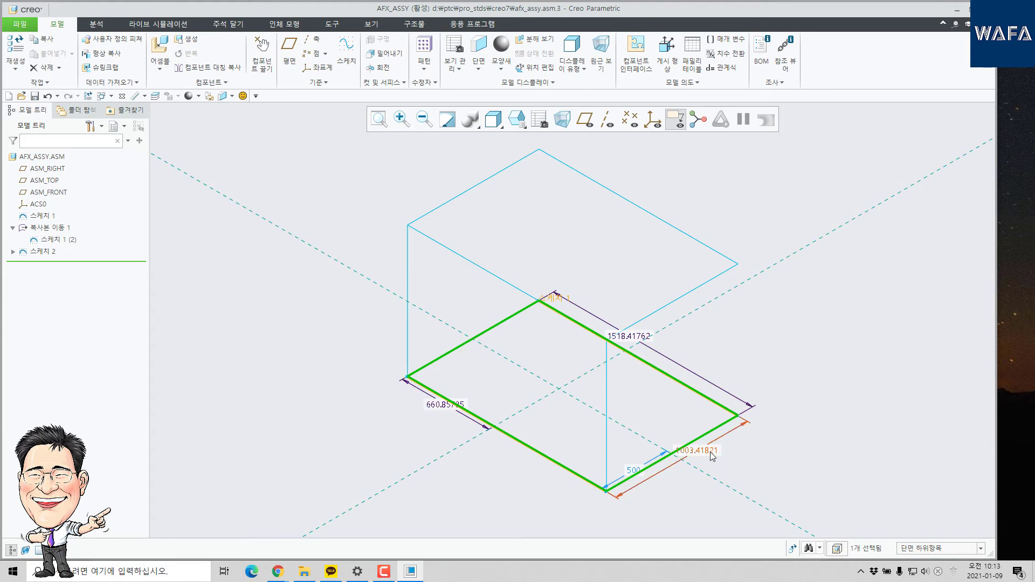
double_click(712, 456)
type("1000")
key("Return")
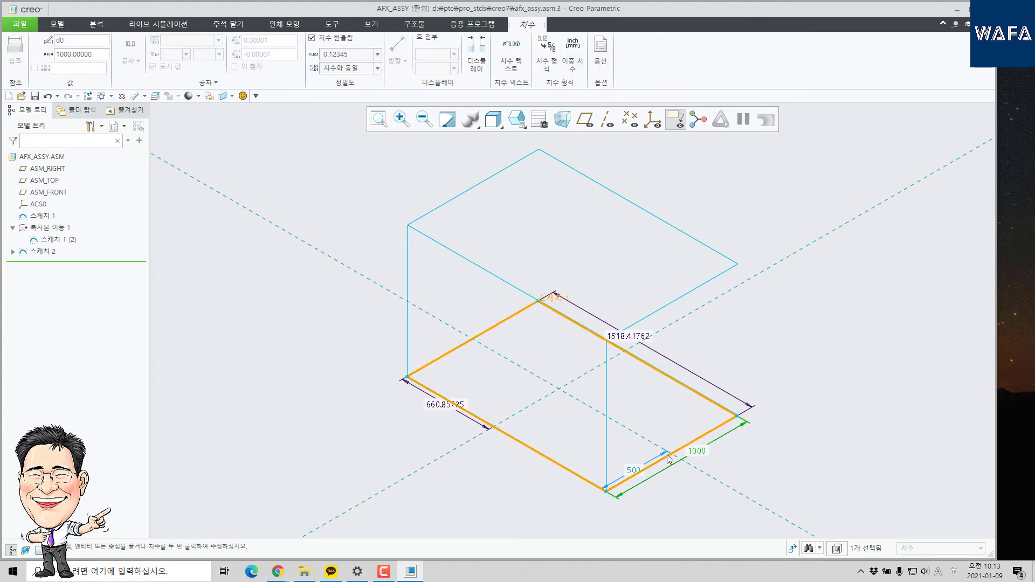
Mirror the sketch of the two vertical lines about ASM_FRONT and save the assembly
left_click(47, 250)
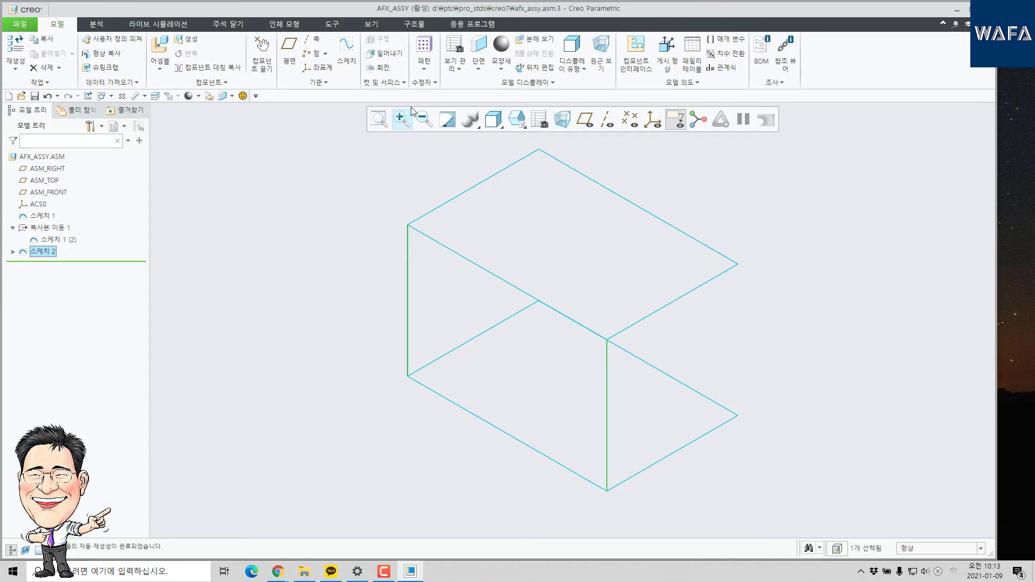
left_click(423, 82)
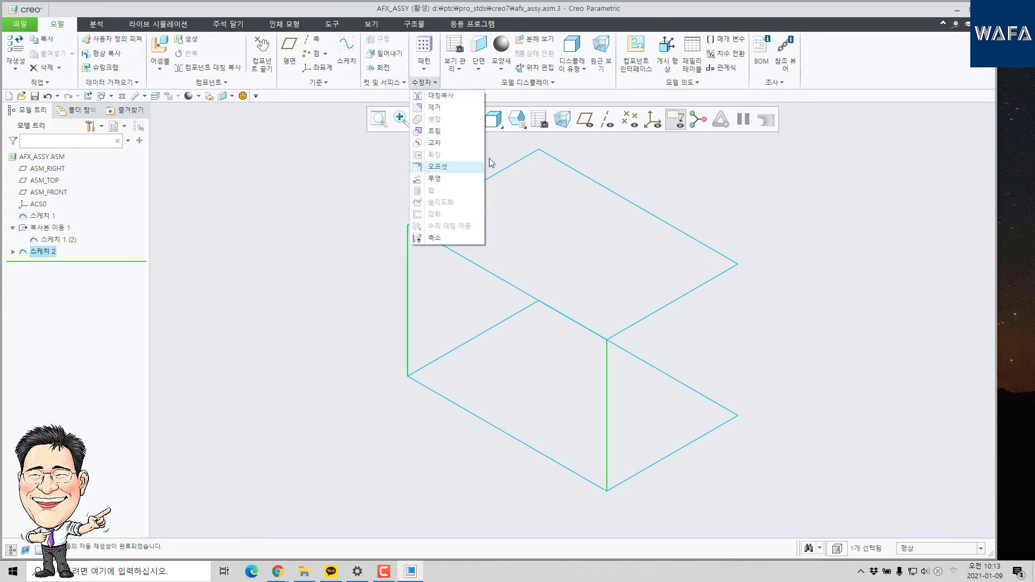
left_click(441, 97)
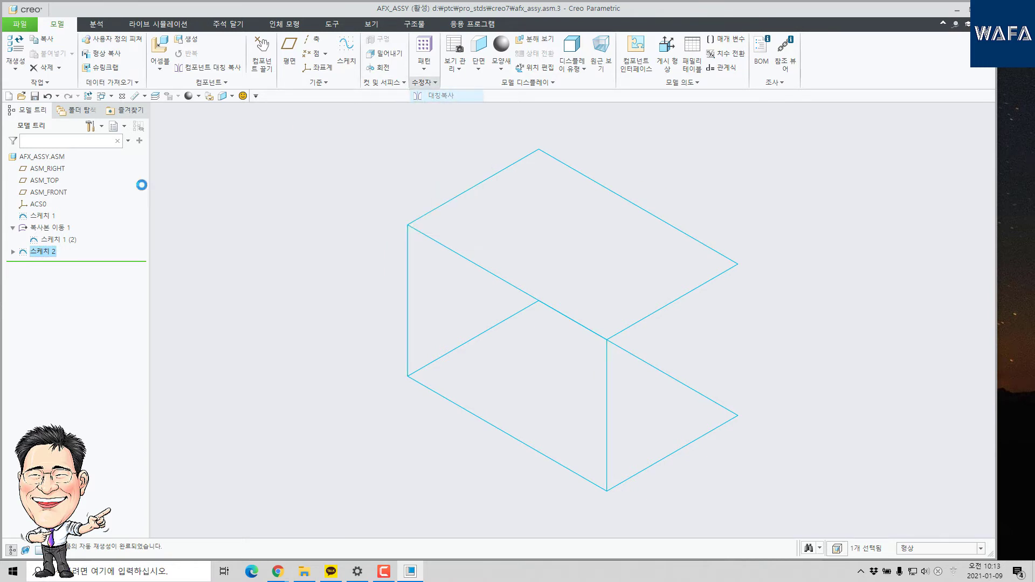
left_click(49, 193)
middle_click(314, 177)
left_click(310, 193)
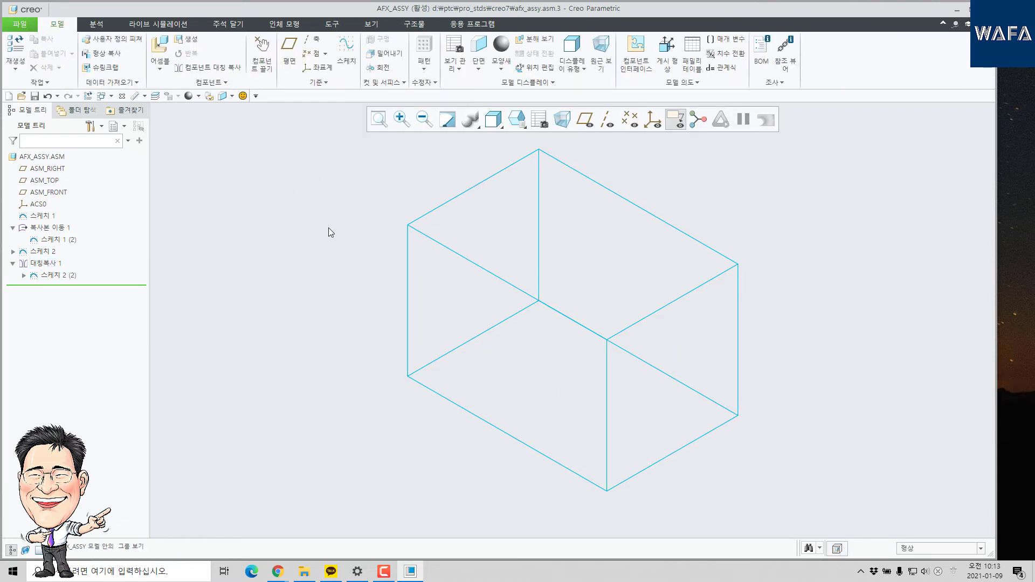
key("ctrl+s")
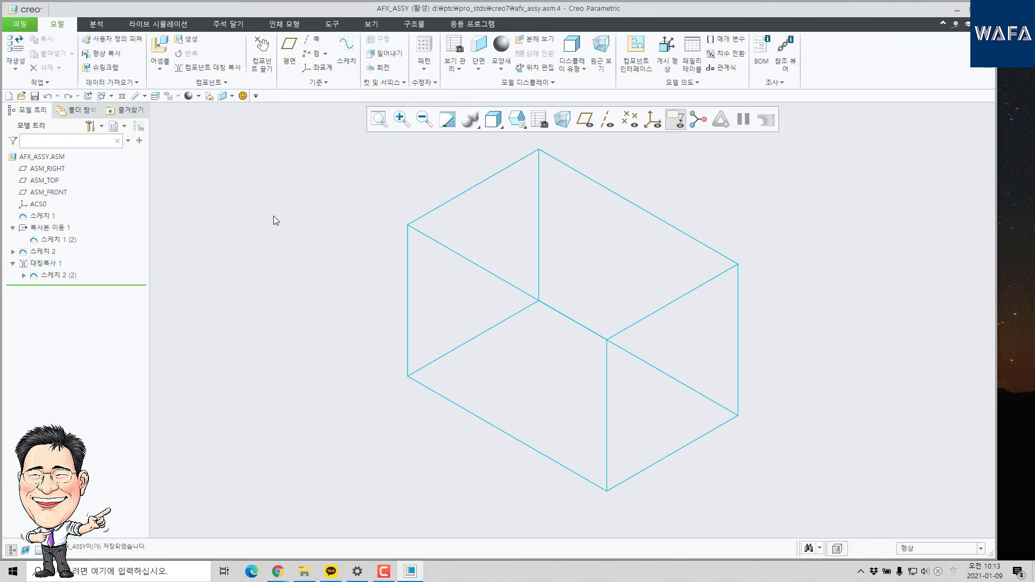
Start a new framework profile and examine the available sizes of the KS square tube and pipe sections
left_click(414, 23)
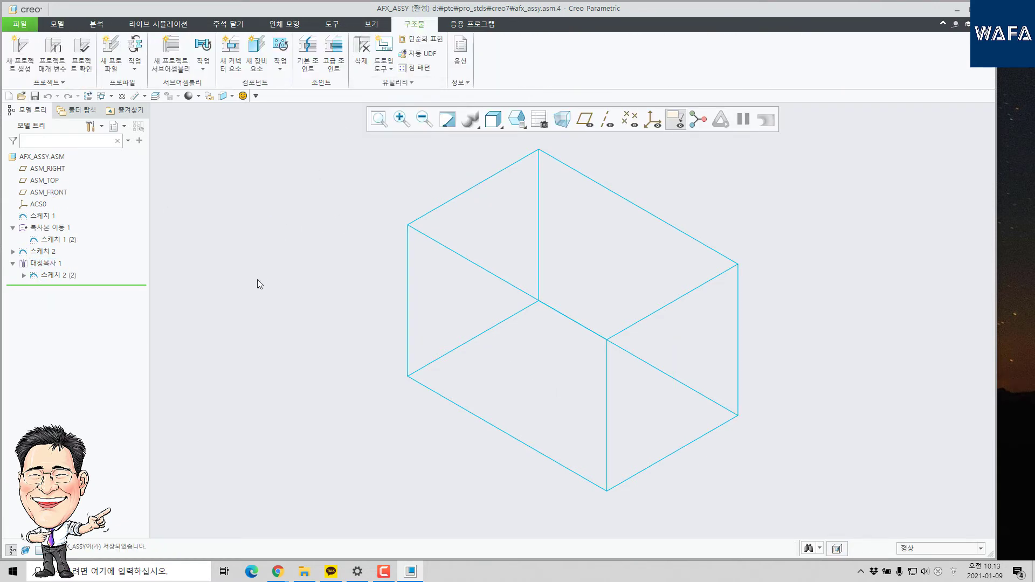
left_click(112, 63)
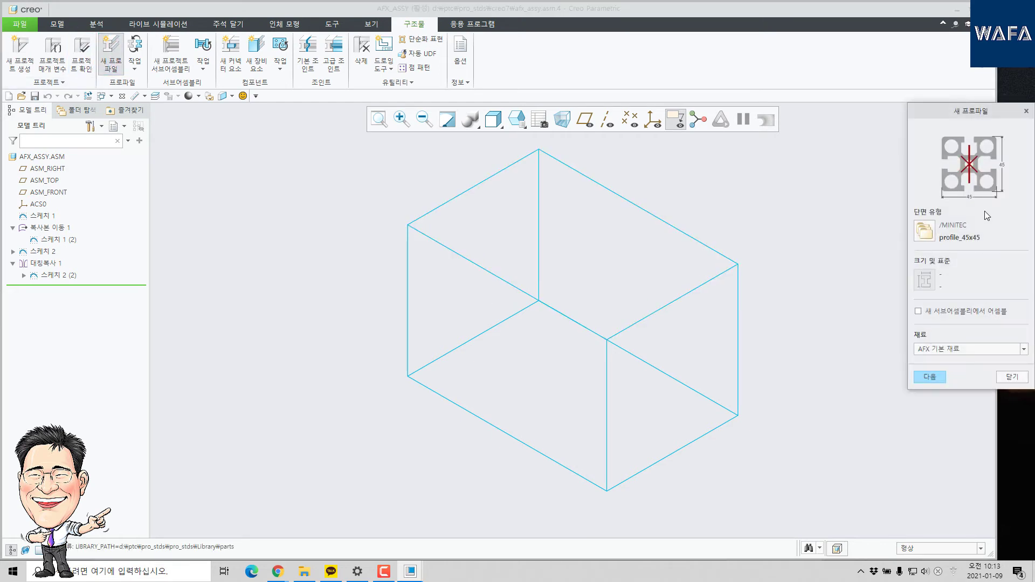
left_click_drag(964, 116, 841, 153)
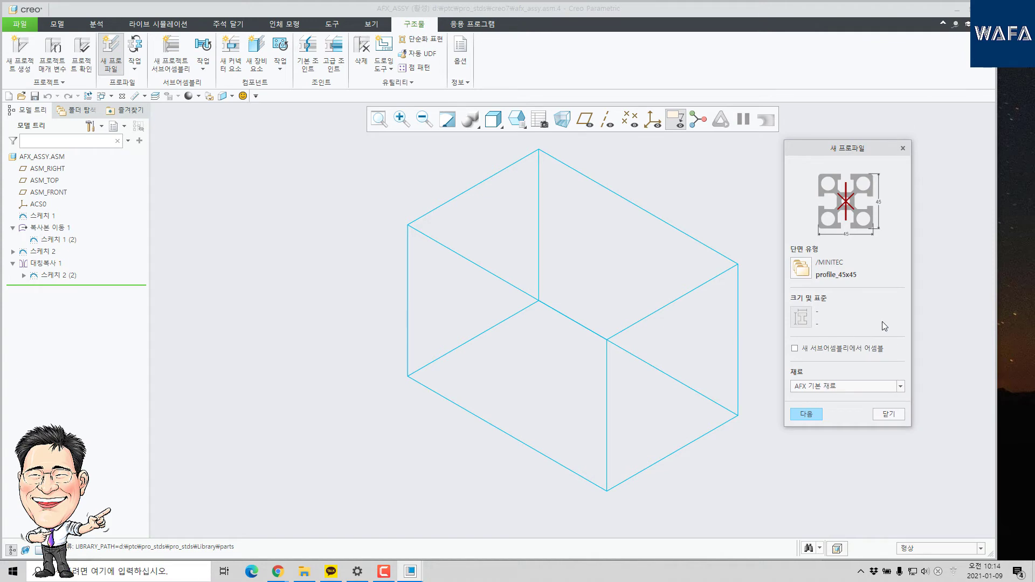
left_click(799, 270)
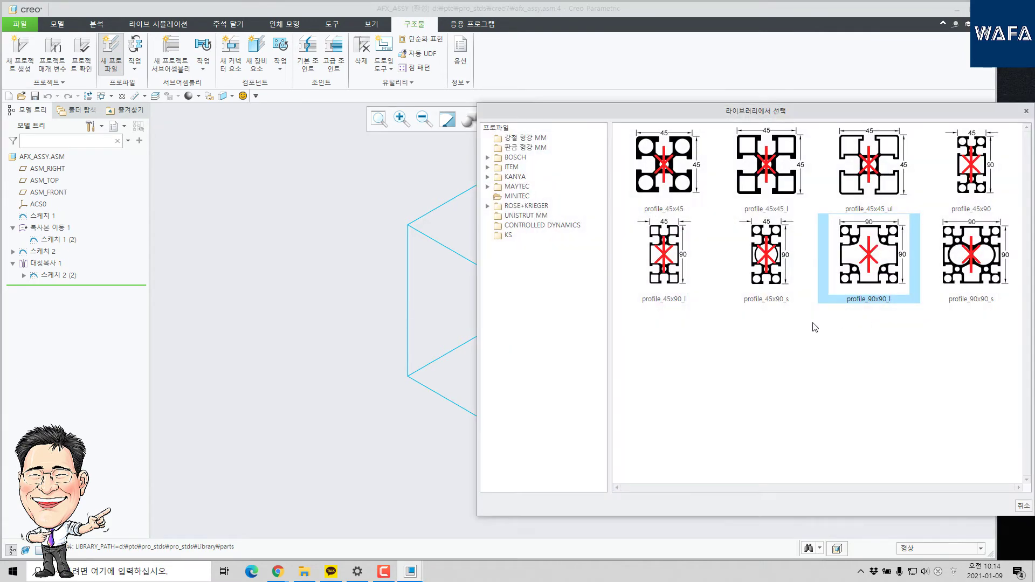
left_click(506, 236)
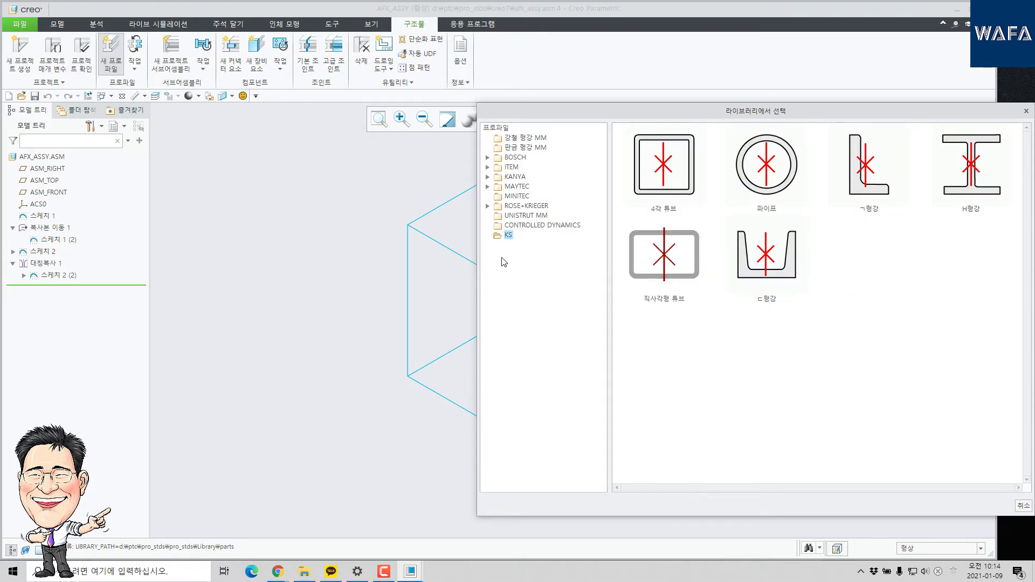
double_click(663, 168)
scroll(803, 358, "down", 15)
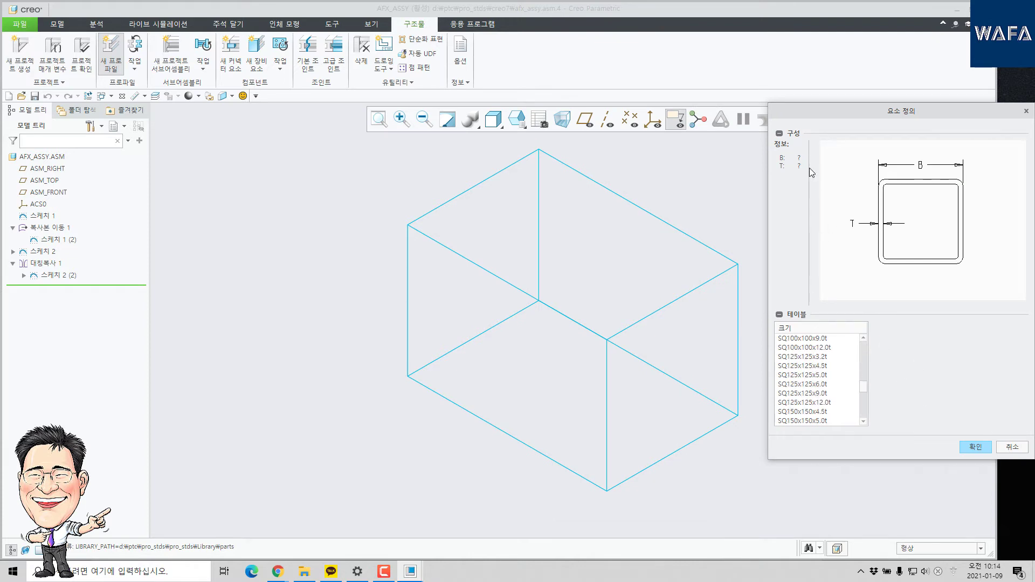
left_click(1014, 447)
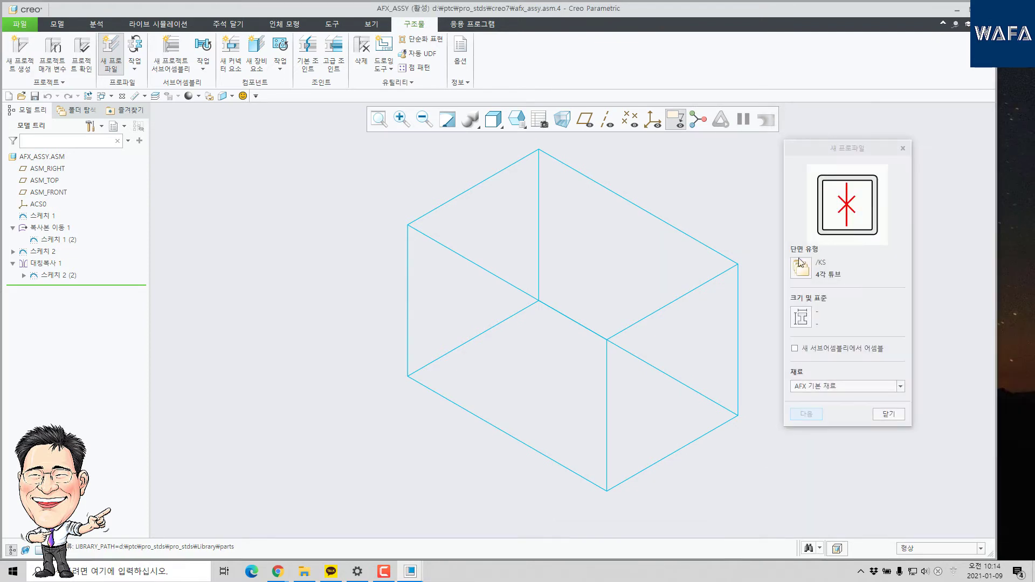
left_click(788, 330)
double_click(776, 187)
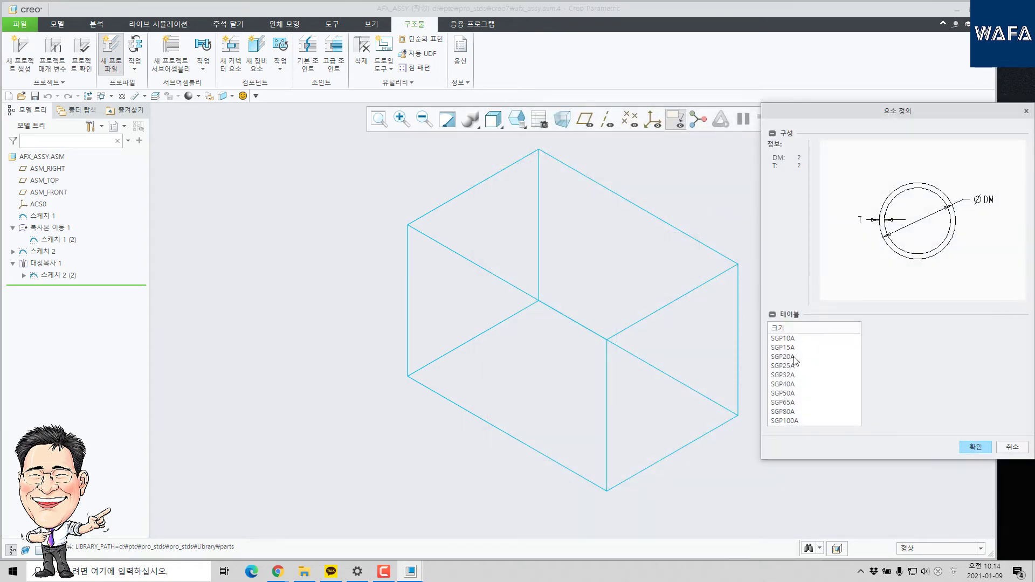
left_click(1012, 447)
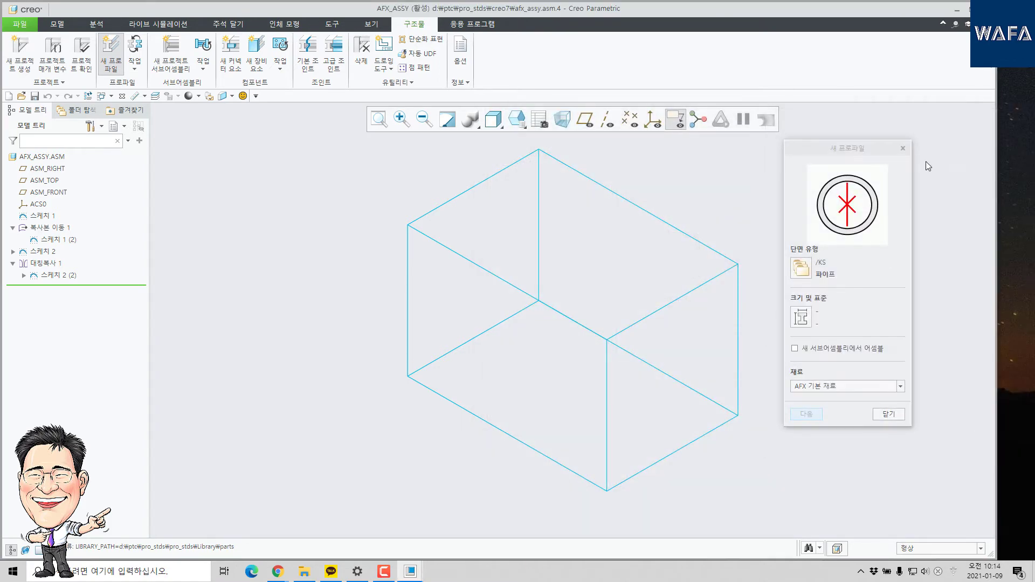
Choose the KS ㄷ형강 (C-channel) section in size 75x40 for the new profile
left_click(799, 268)
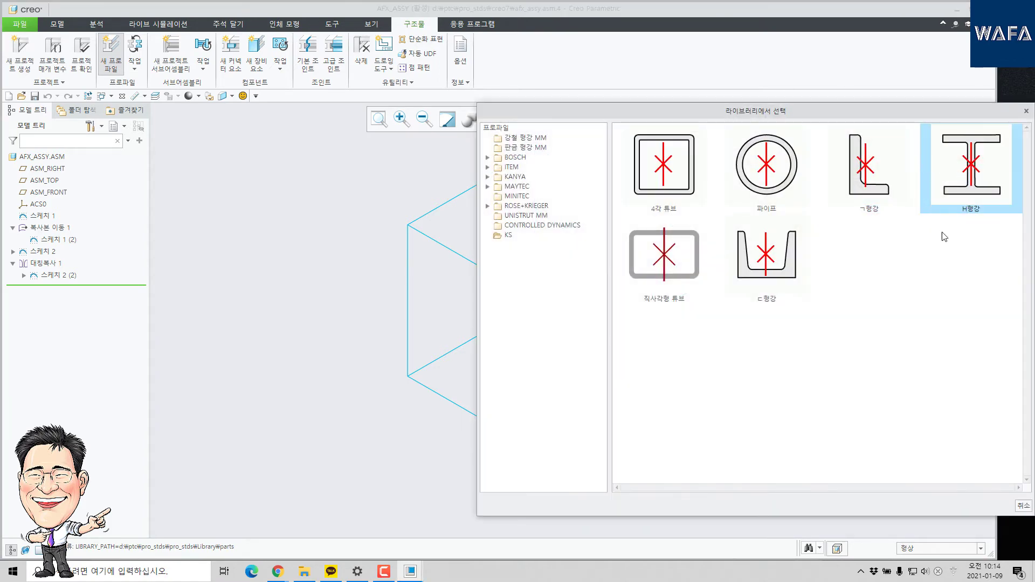
left_click(796, 237)
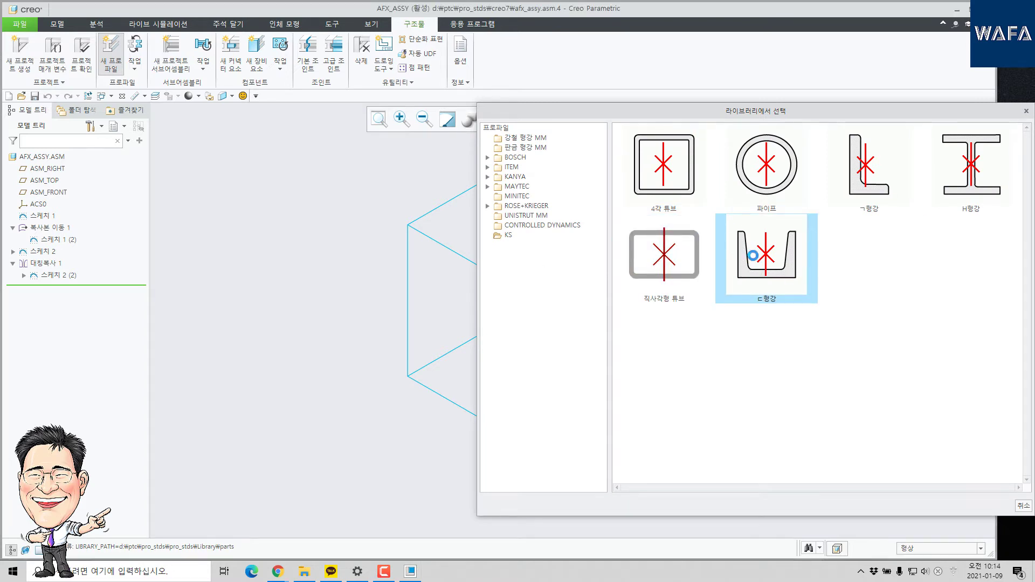
double_click(752, 259)
left_click(916, 259)
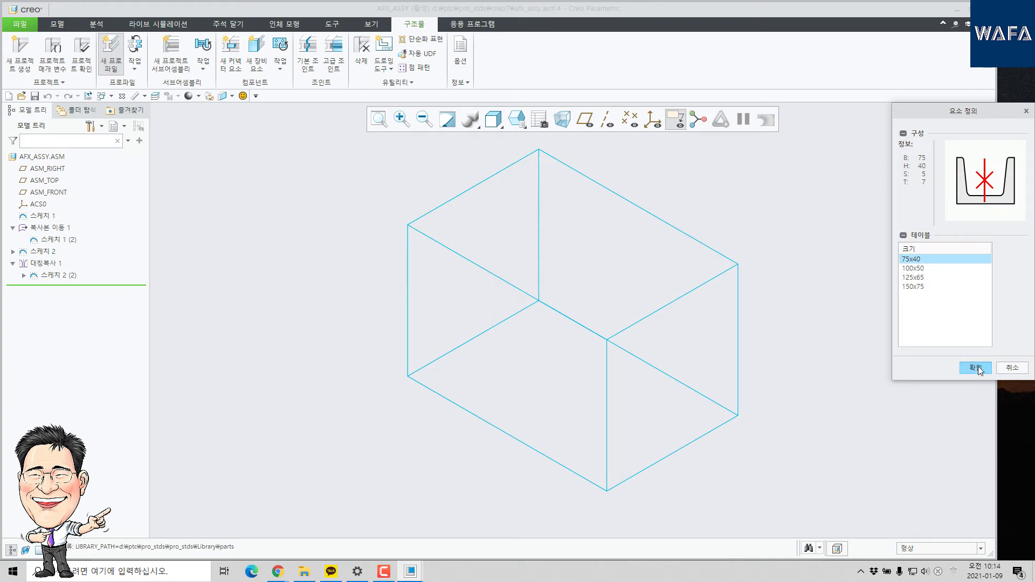
left_click(975, 368)
key("Return")
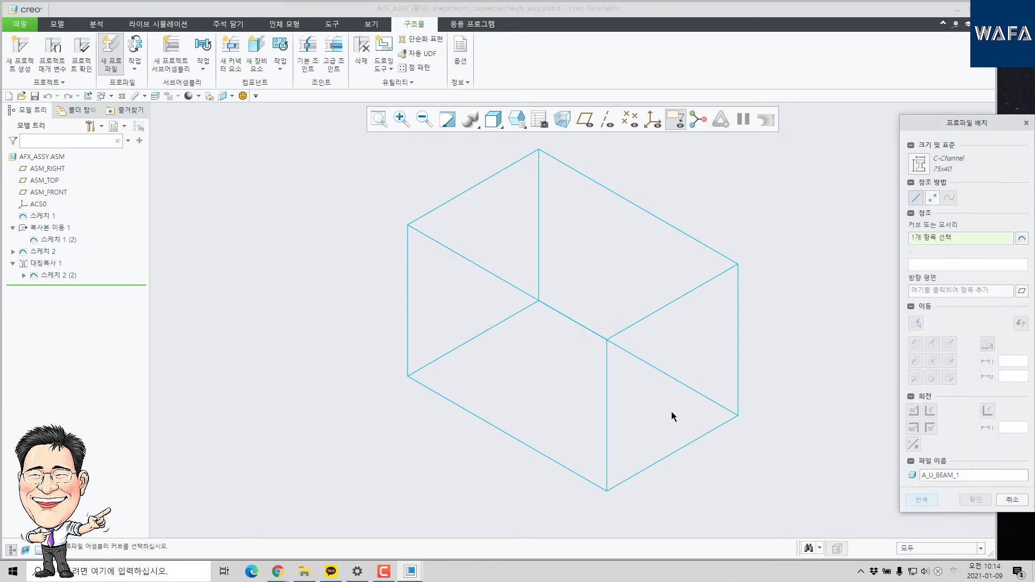
Place the C-channel along the base rectangle's front long edge, rotated 180° so its web faces outward, and apply it
scroll(461, 405, "up", 2)
left_click(421, 393)
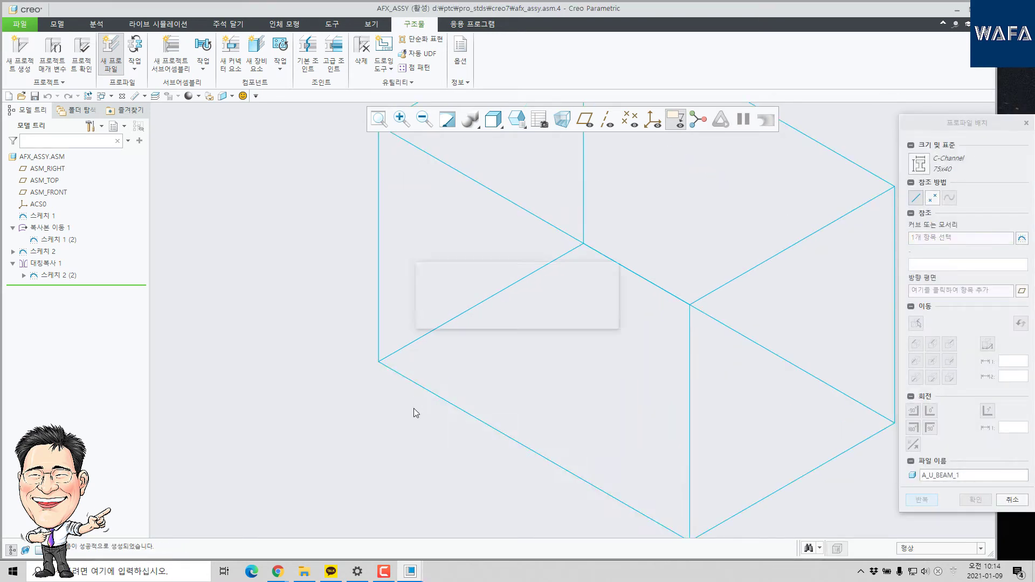
scroll(372, 355, "up", 3)
mouse_move(372, 356)
middle_mouse_down()
mouse_move(503, 371)
mouse_move(399, 393)
mouse_move(406, 408)
mouse_move(354, 360)
middle_mouse_up()
scroll(361, 367, "down", 2)
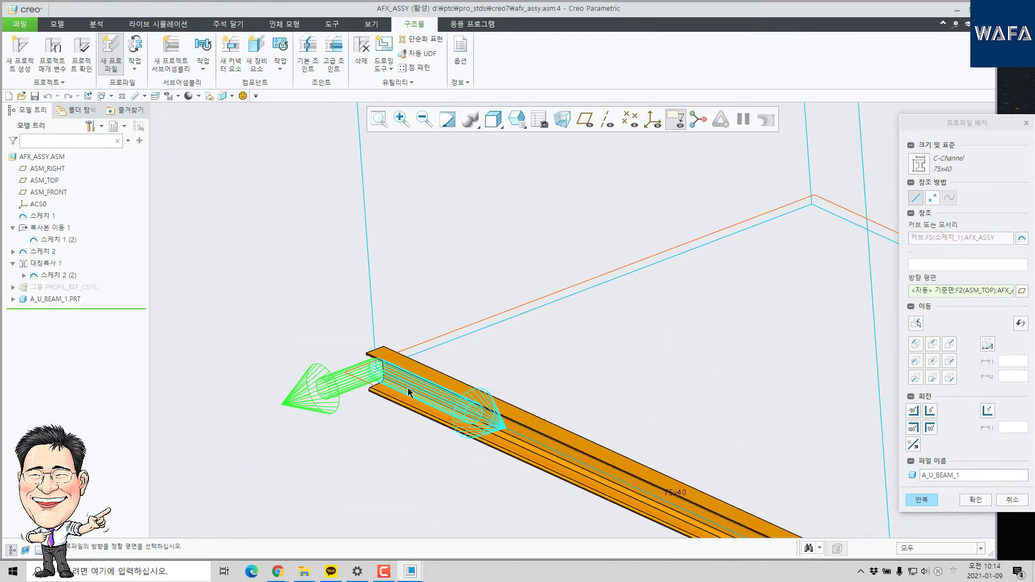
scroll(400, 380, "down", 3)
middle_click_drag(318, 307, 346, 372)
scroll(347, 372, "up", 4)
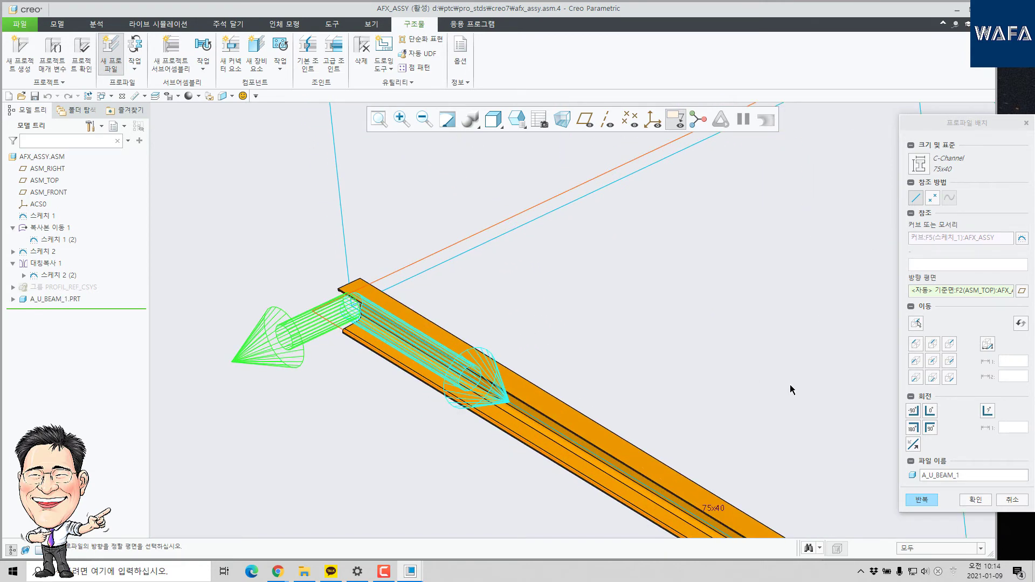
left_click(930, 429)
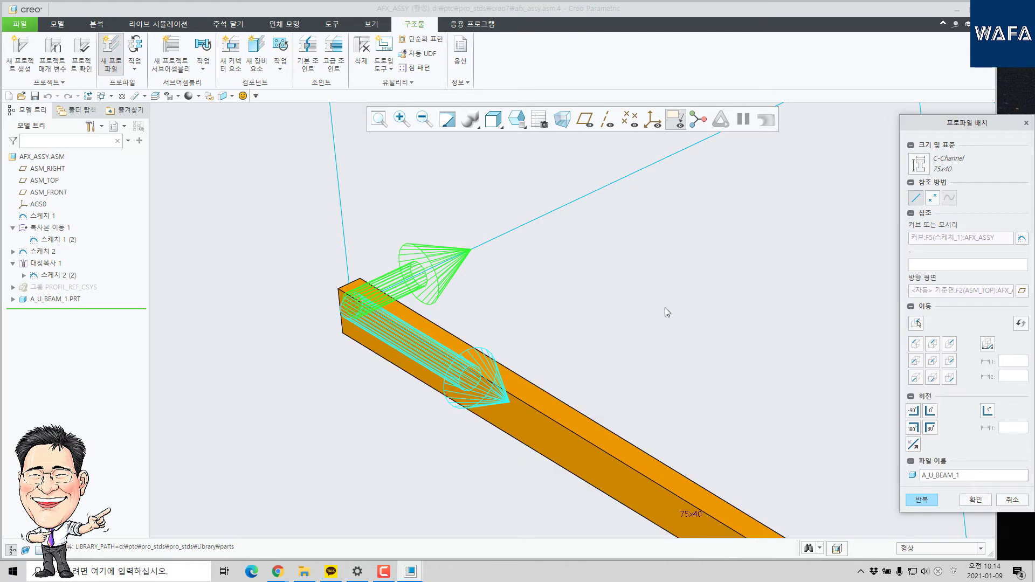
left_click(910, 500)
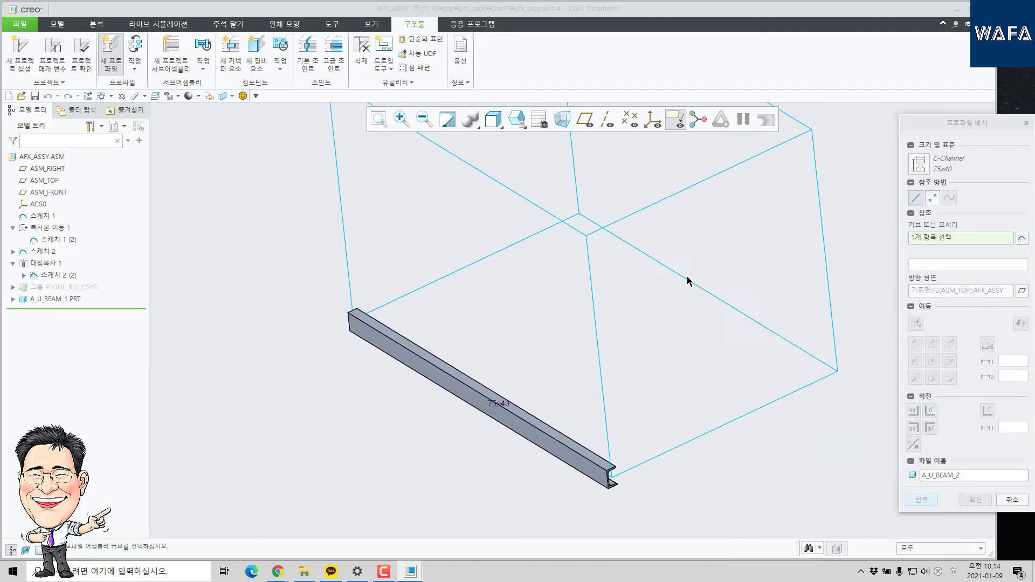
Place 75x40 C-channels along the base rectangle's rear long edge and right short edge, each rotated 180° with the web facing outward
left_click(687, 281)
left_click(915, 430)
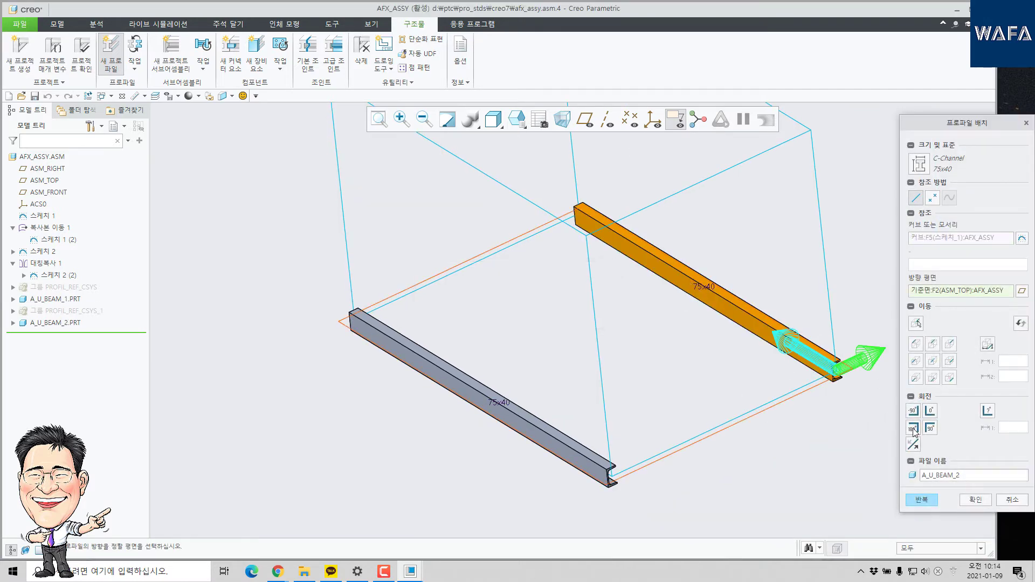
left_click(928, 505)
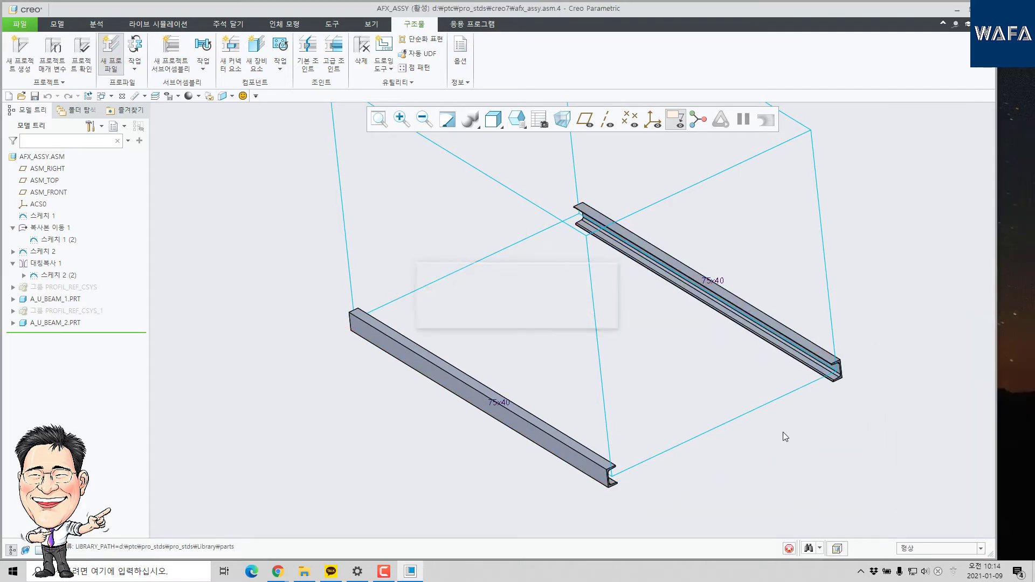
left_click(762, 406)
left_click(915, 429)
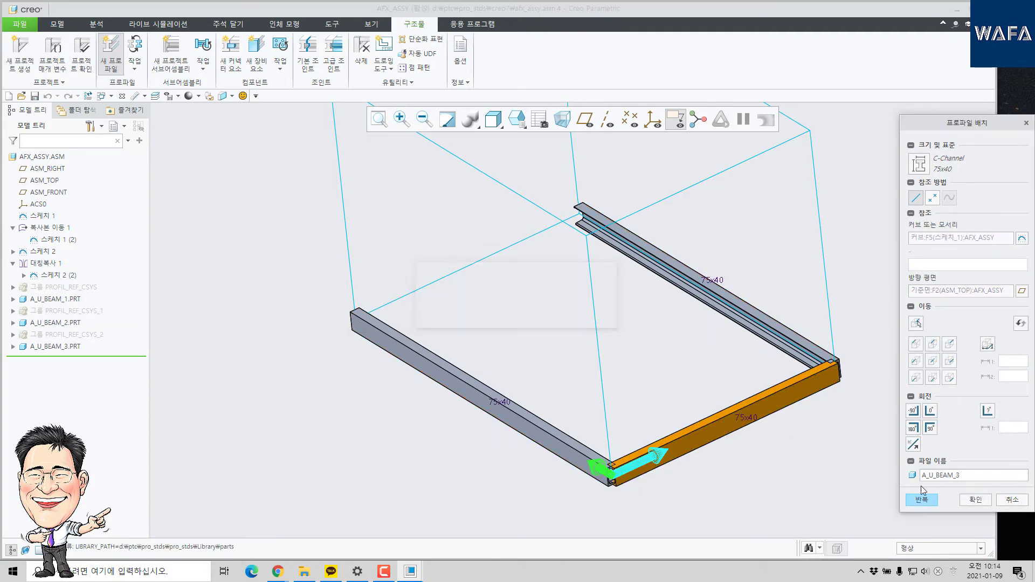
left_click(922, 500)
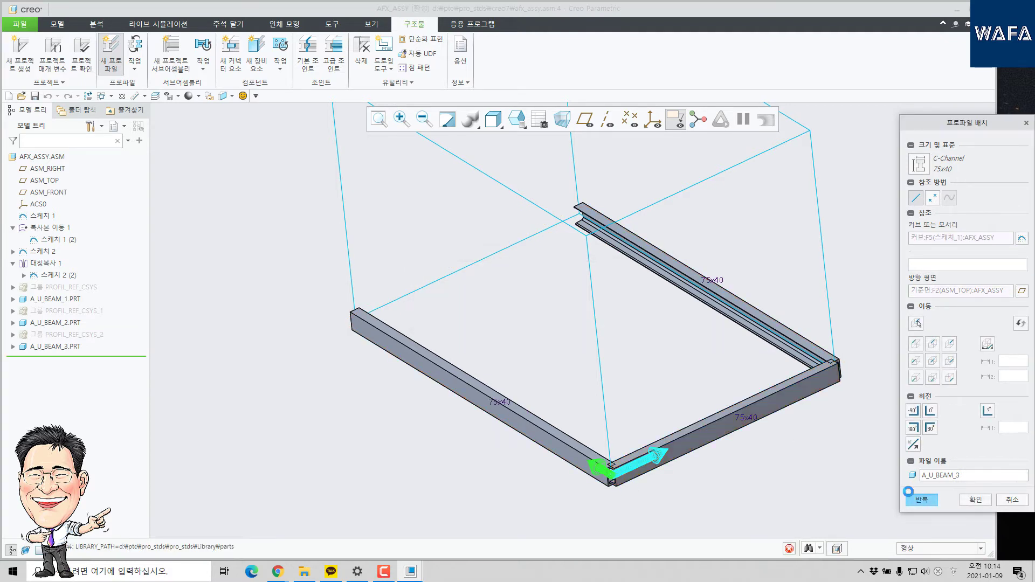
Place a 75x40 C-channel along the base rectangle's left short edge, rotated 180° with the web facing outward, and finish profile placement
left_click(464, 272)
left_click(913, 431)
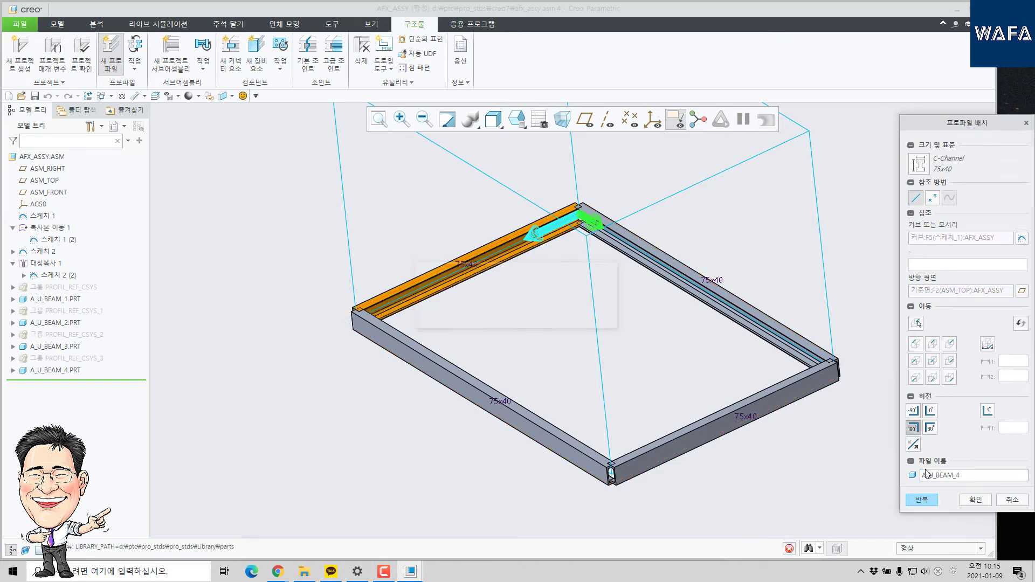
left_click(975, 501)
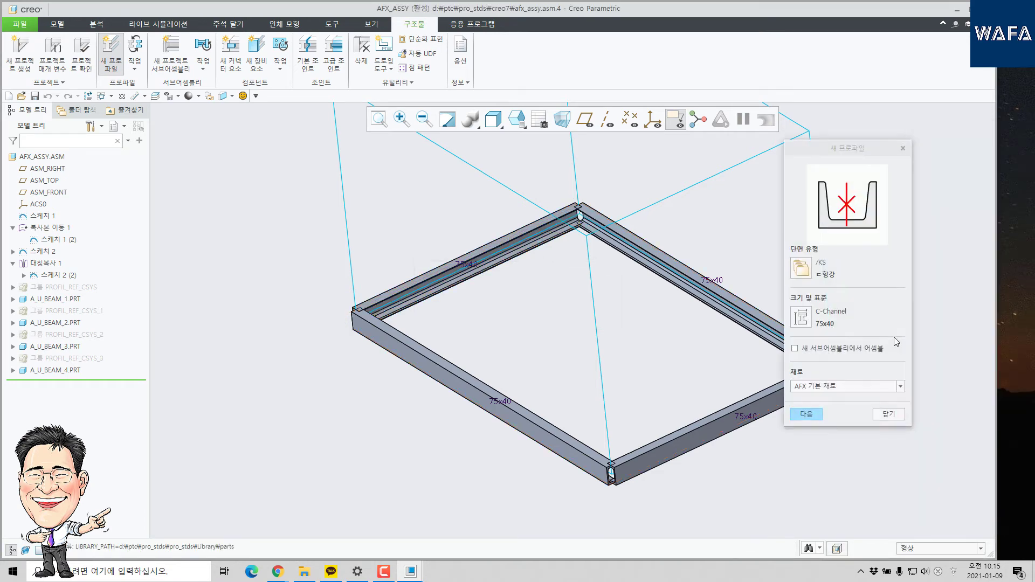
left_click(899, 414)
Miter the two base channels meeting at the rear corner with a basic corner joint
scroll(558, 148, "up", 3)
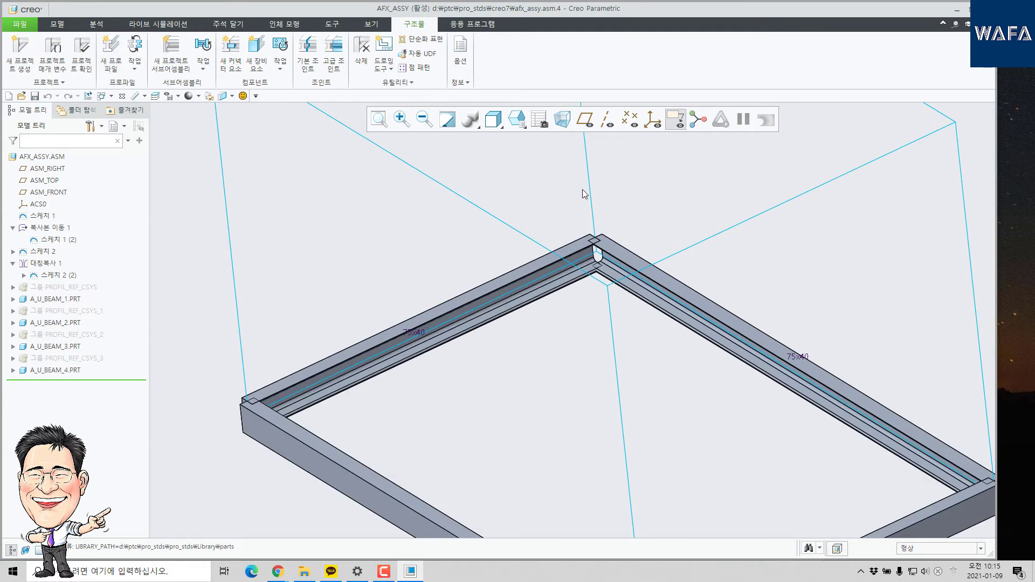
scroll(620, 235, "up", 3)
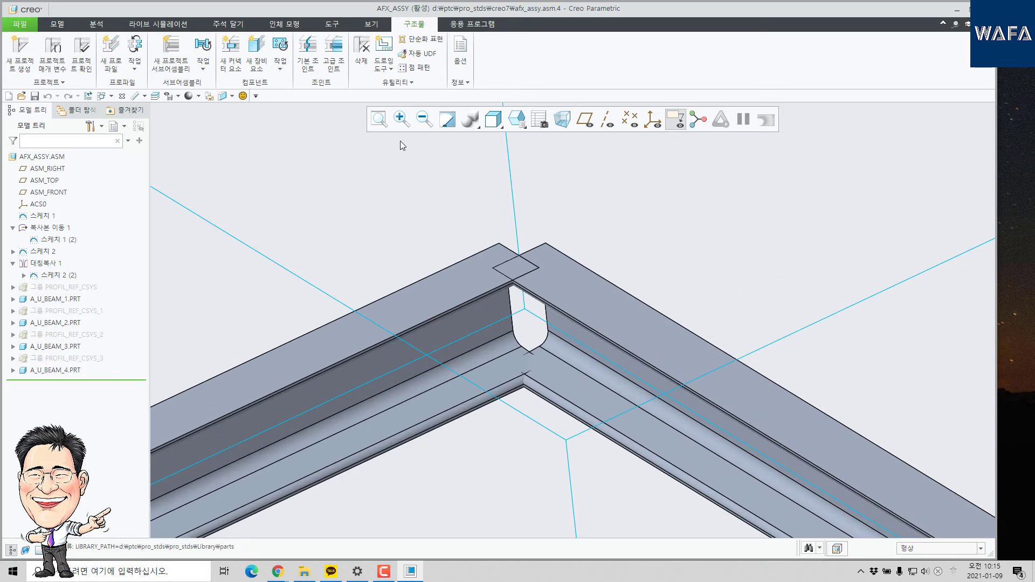
left_click(308, 54)
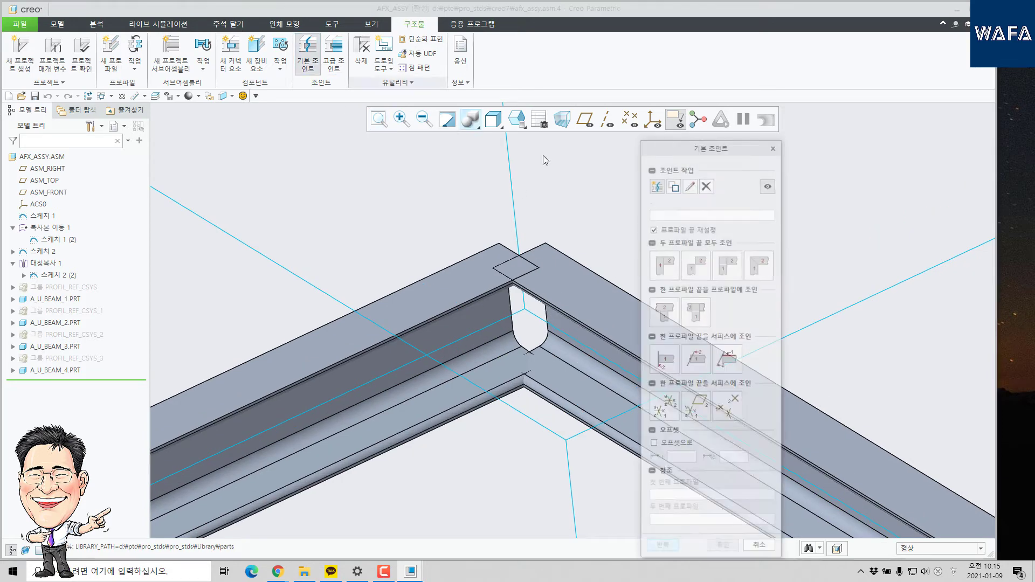
left_click(755, 264)
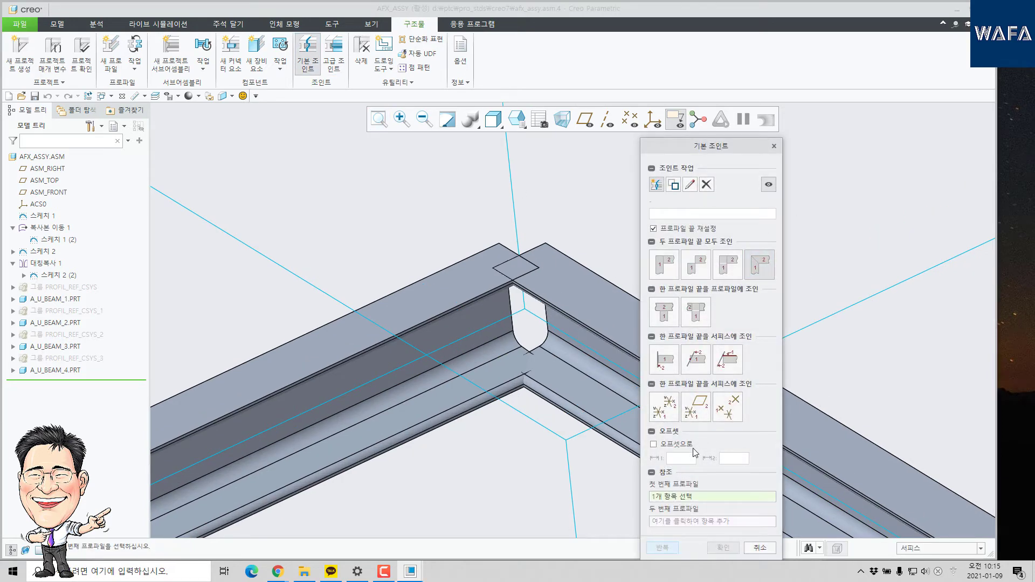
scroll(558, 276, "down", 5)
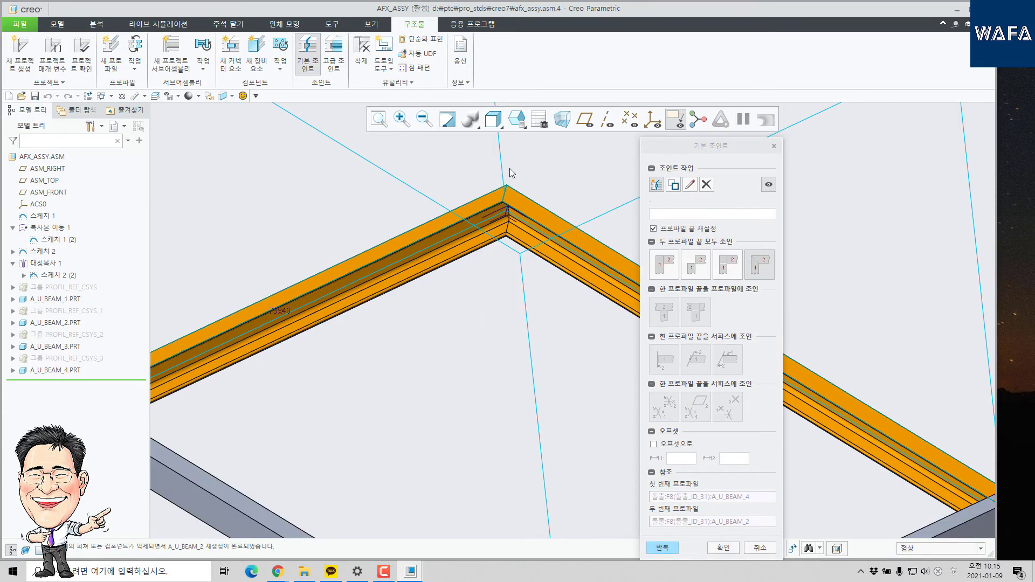
Miter the base frame's left corner and front corner with the same basic corner joint
scroll(349, 280, "up", 4)
left_click(376, 263)
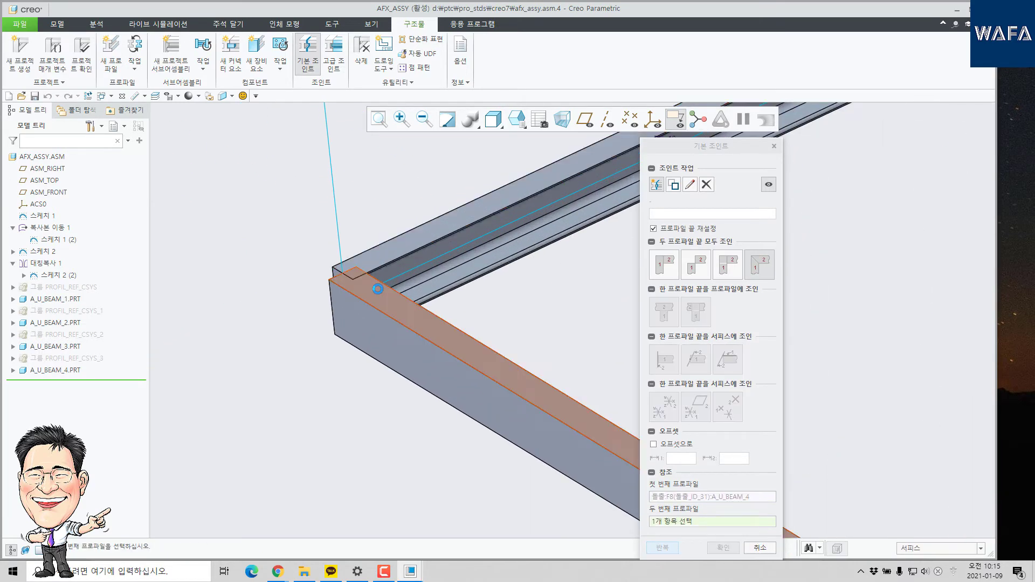
left_click(377, 284)
scroll(301, 239, "down", 4)
scroll(480, 343, "up", 5)
middle_click(415, 334)
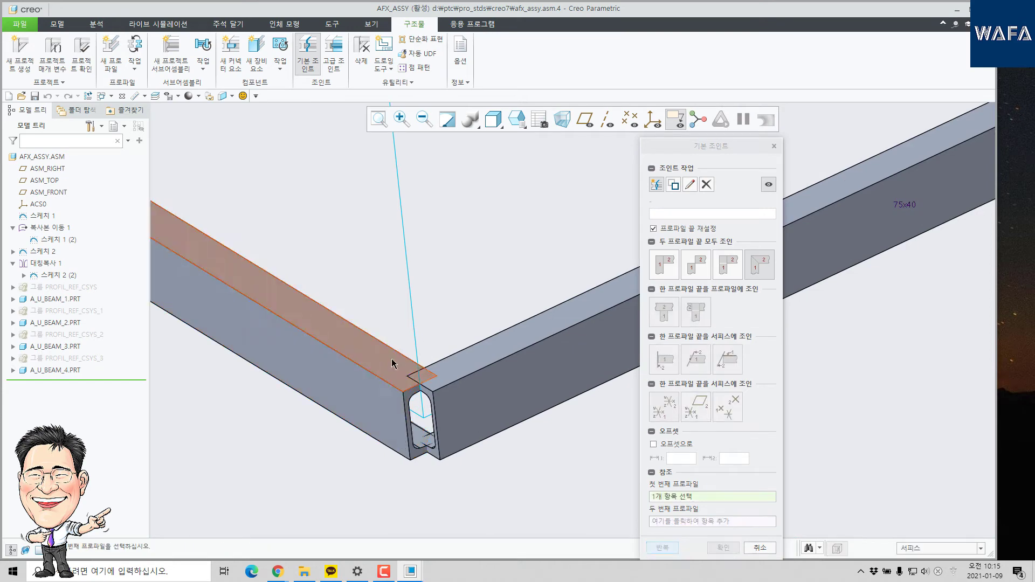
left_click(394, 360)
left_click(455, 369)
scroll(360, 385, "down", 3)
scroll(358, 383, "down", 3)
Miter the base frame's right corner between the rear long and right short channels, and finish the joints
scroll(489, 310, "up", 5)
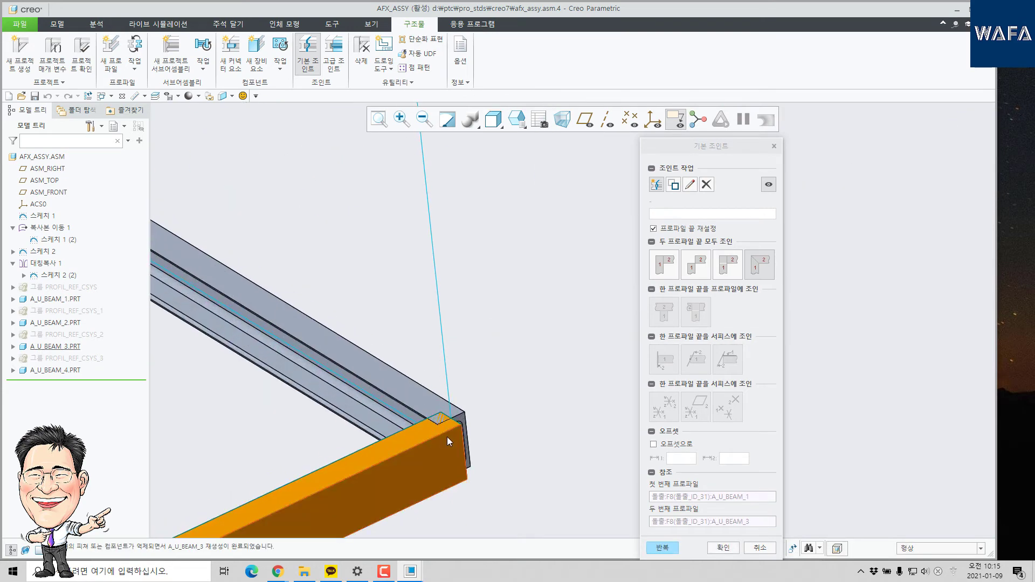
middle_click(447, 435)
left_click(419, 397)
left_click(415, 432)
left_click(732, 547)
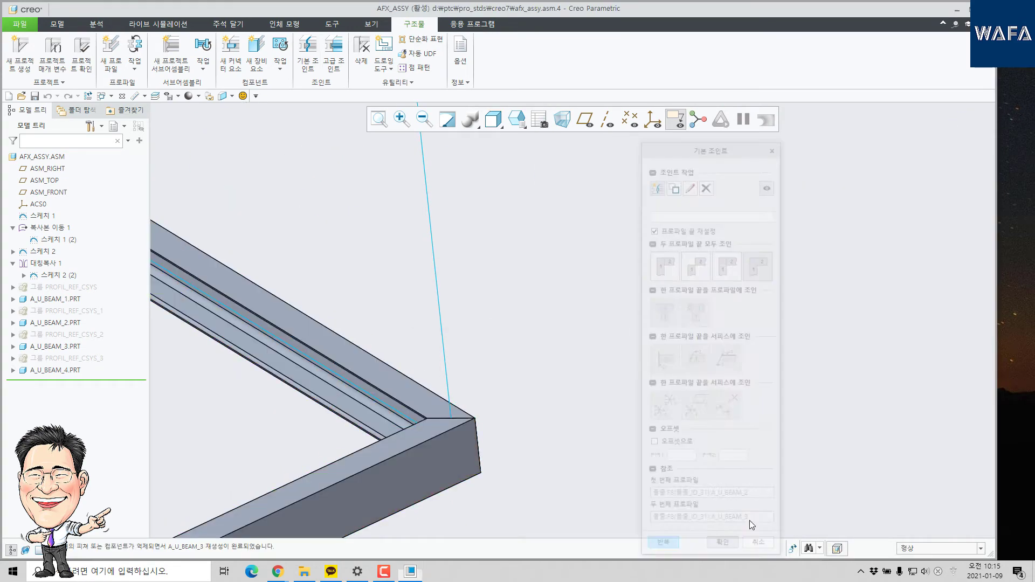
scroll(728, 305, "down", 5)
scroll(747, 315, "down", 5)
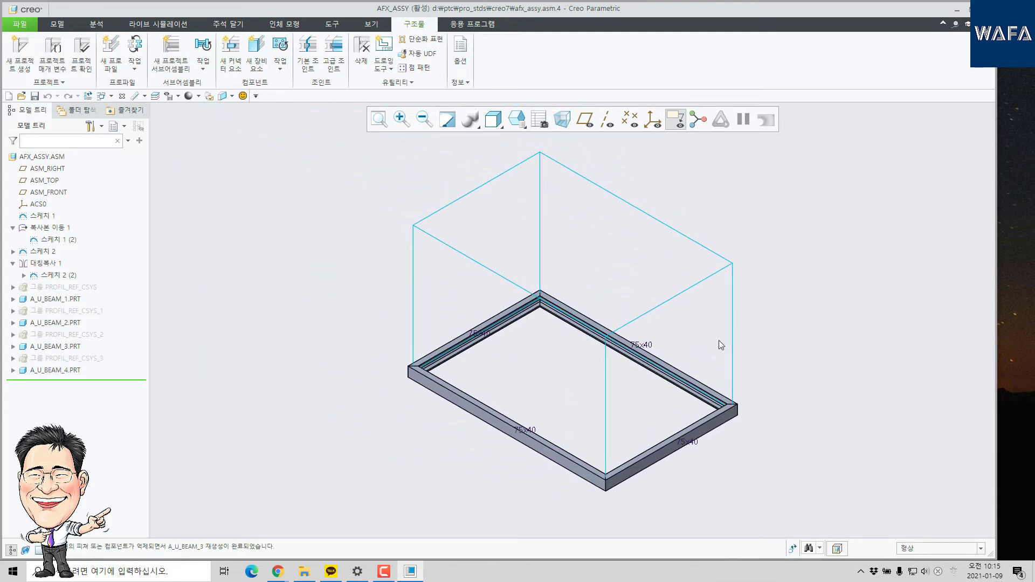
Inspect the mitered base frame and turn off the display of the 75x40 annotations
scroll(473, 345, "down", 5)
middle_click_drag(474, 344, 471, 286)
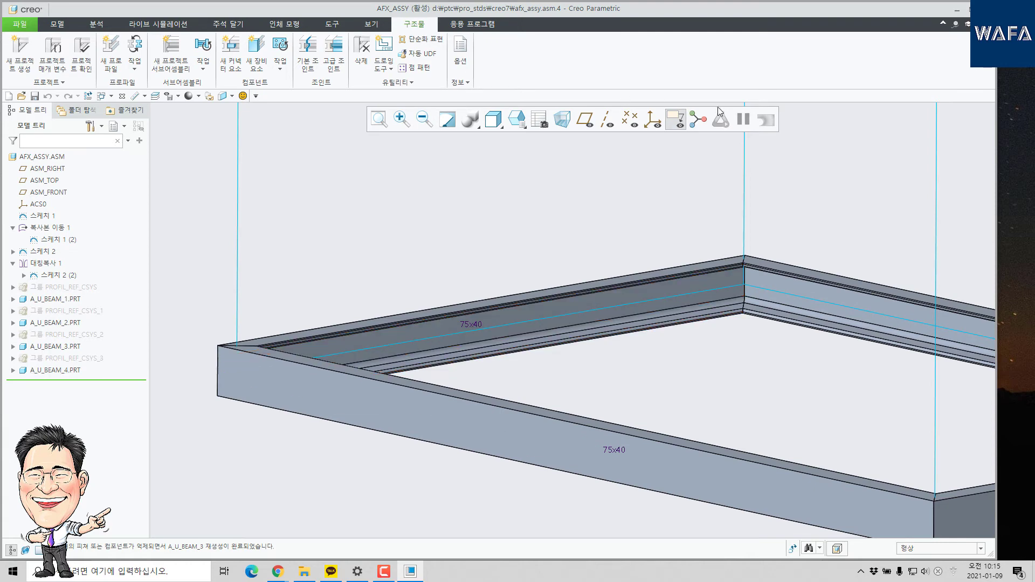
left_click(678, 129)
scroll(523, 250, "up", 4)
mouse_move(523, 250)
middle_mouse_down()
mouse_move(535, 294)
mouse_move(544, 285)
middle_mouse_up()
scroll(557, 290, "up", 5)
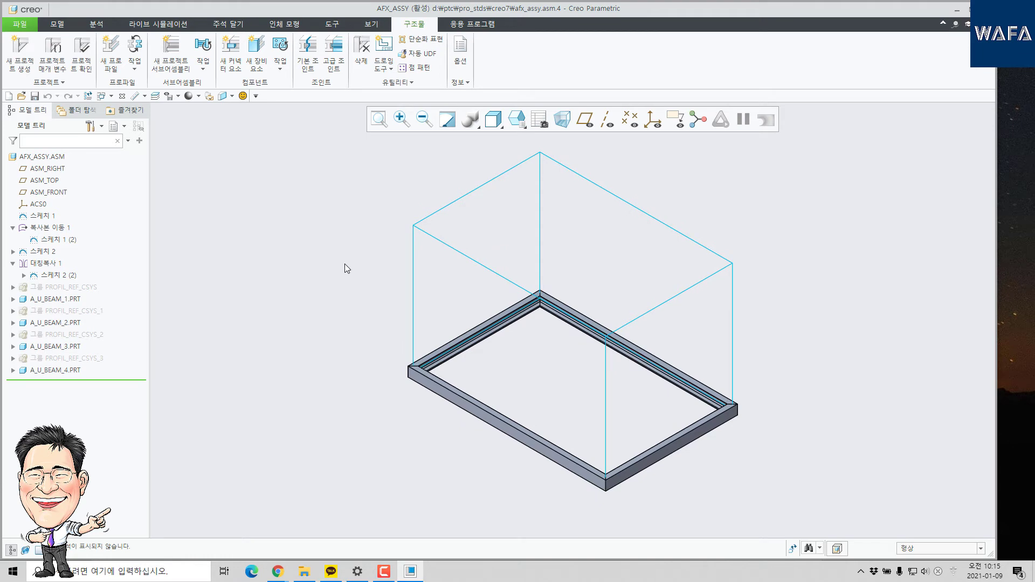
Place a new 75x40 C-channel along the upper rectangle's left short edge, rotated 90° with the web facing outward
left_click(57, 24)
left_click(400, 28)
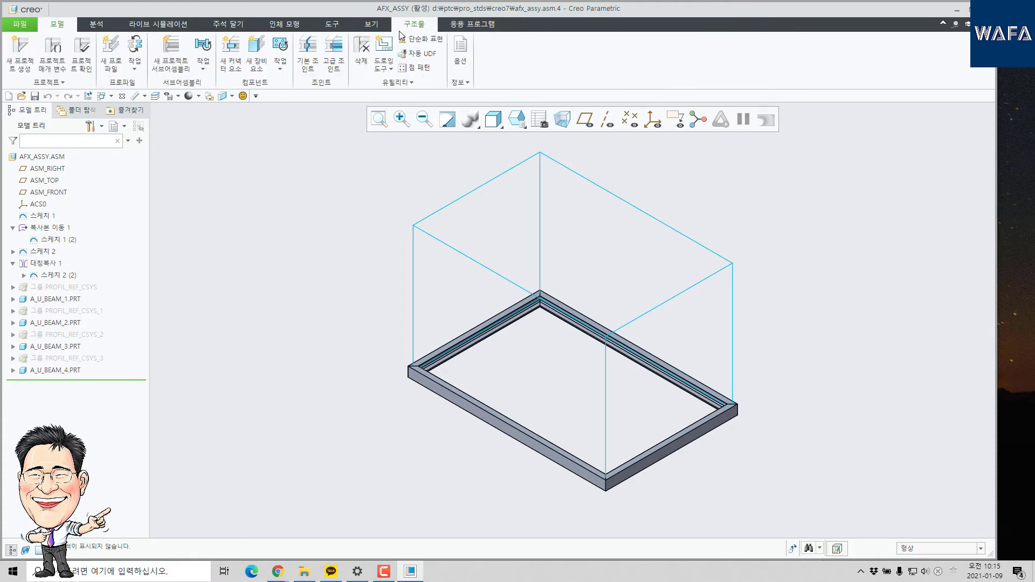
left_click(111, 51)
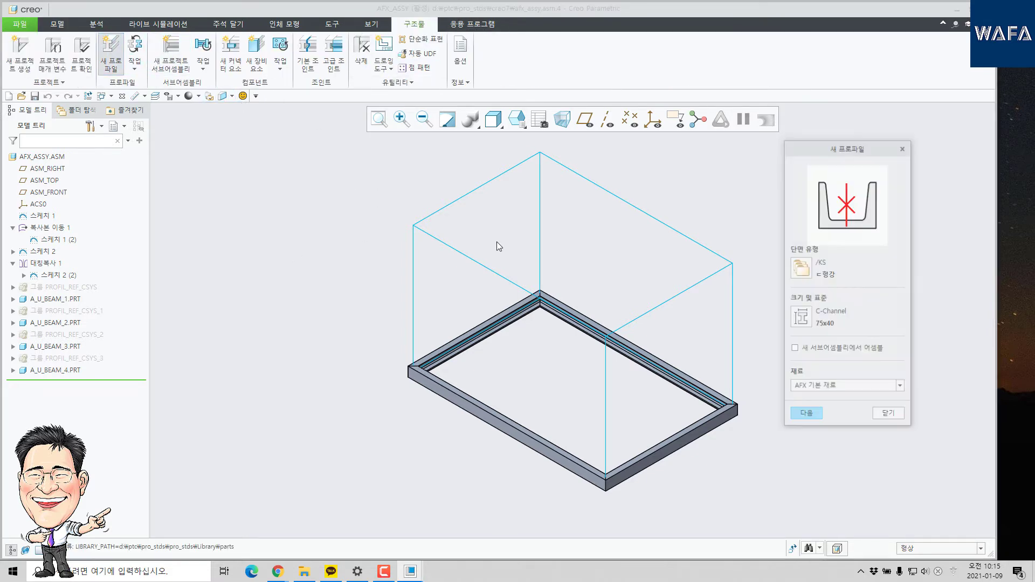
left_click(805, 416)
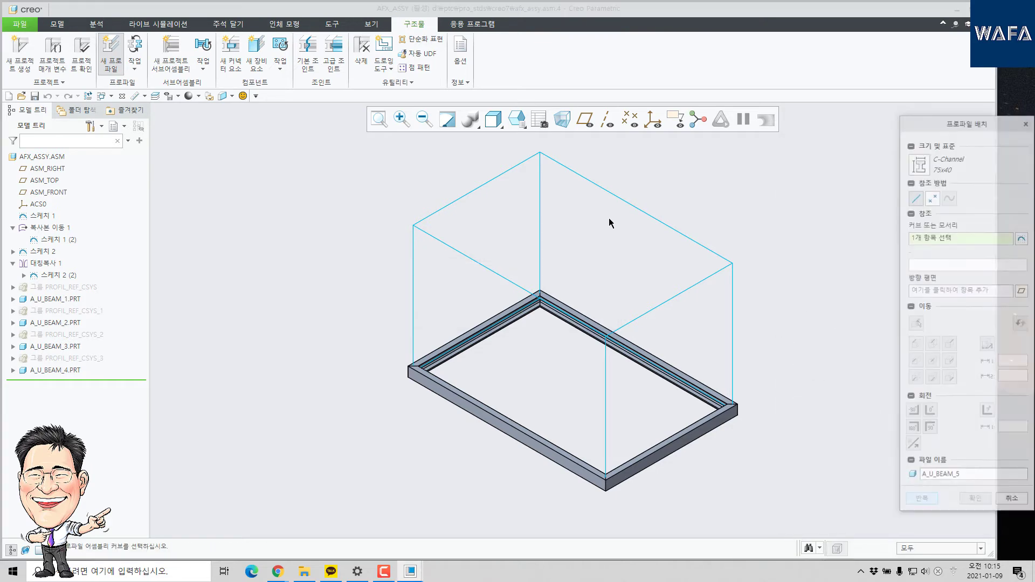
left_click(527, 159)
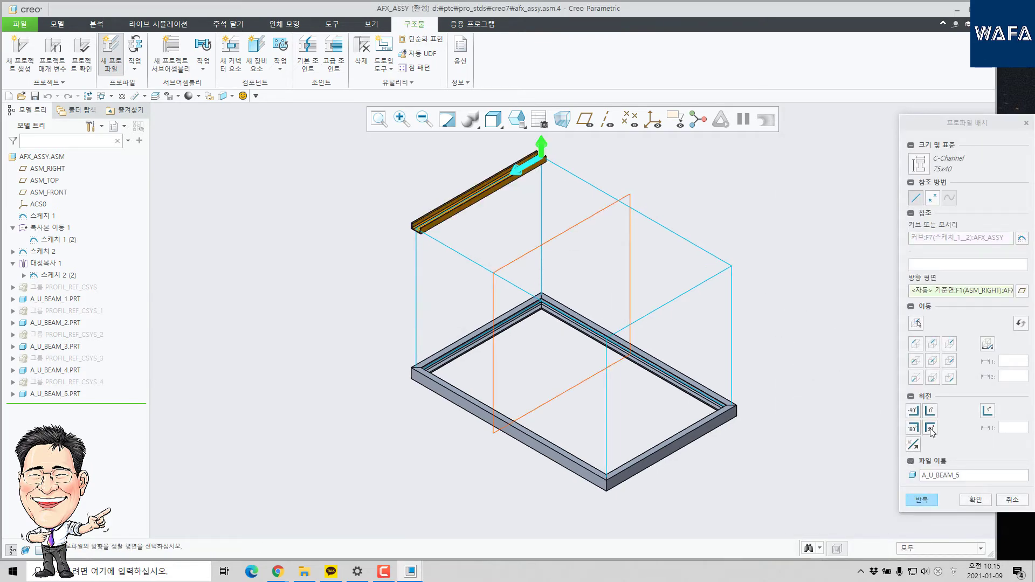
left_click(930, 428)
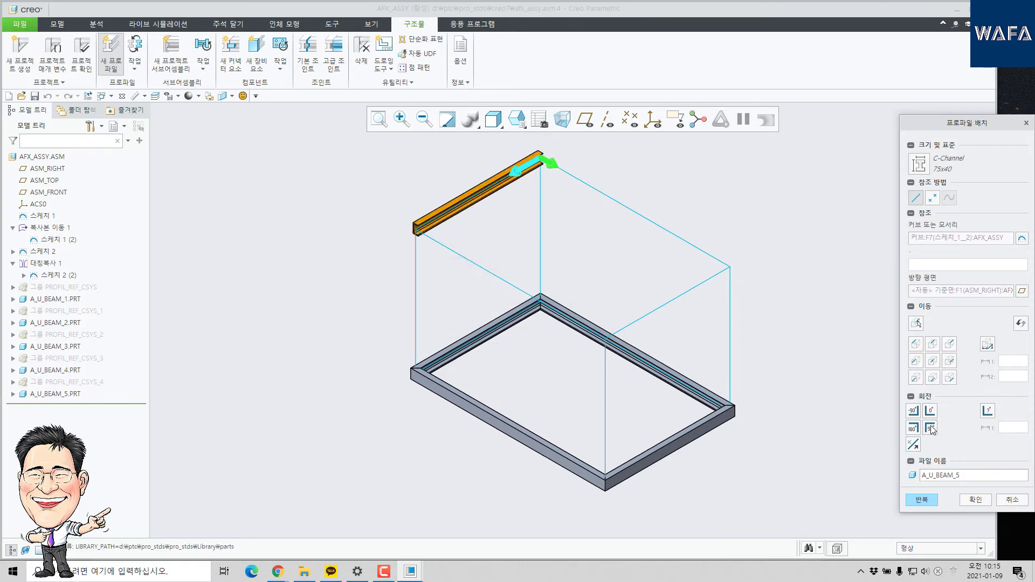
middle_click(718, 268)
Place 75x40 C-channels along the upper rectangle's rear long, right short and front long edges, each rotated 180° with the web facing outward
left_click(626, 208)
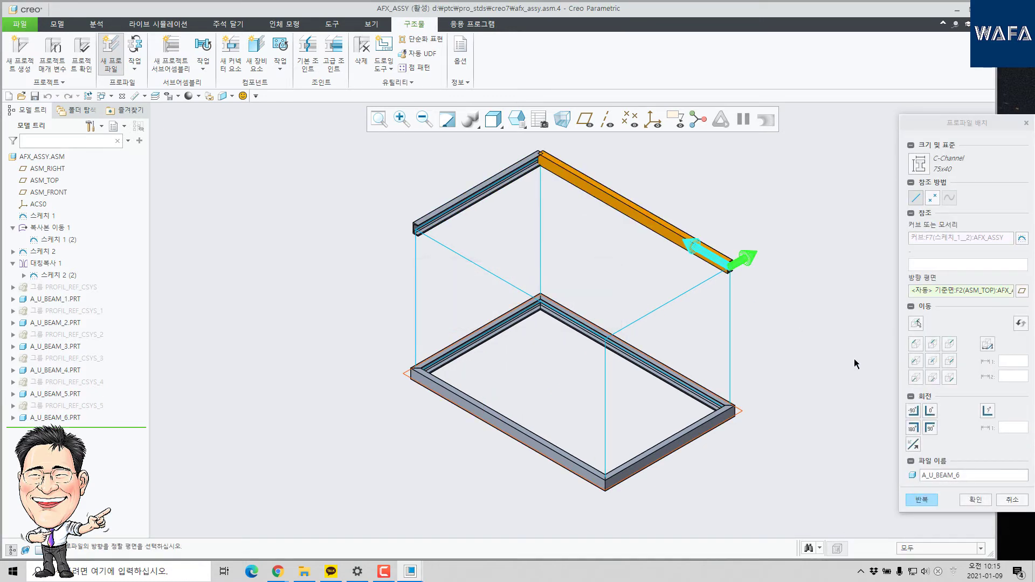
left_click(914, 424)
middle_click(727, 308)
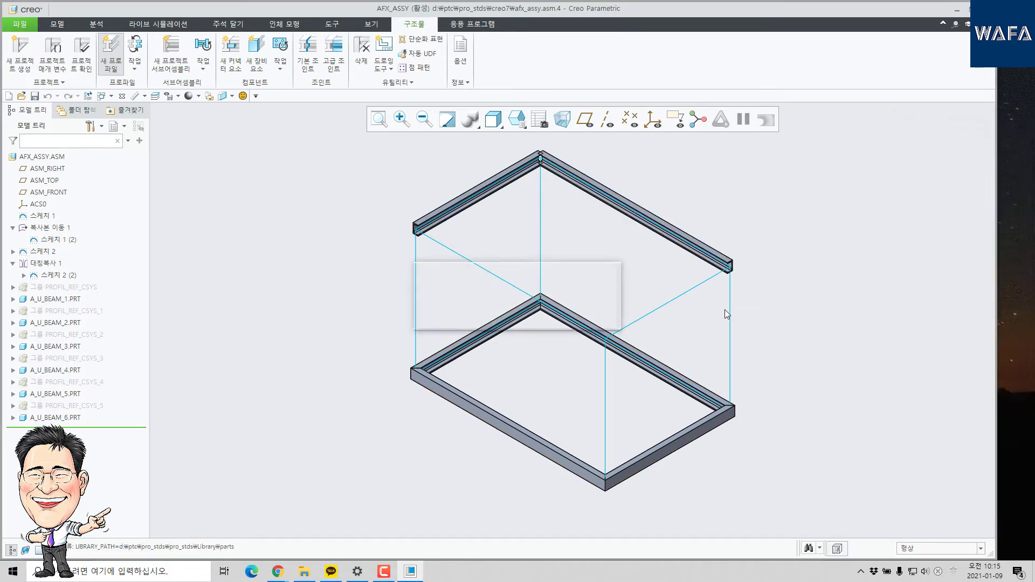
left_click(691, 292)
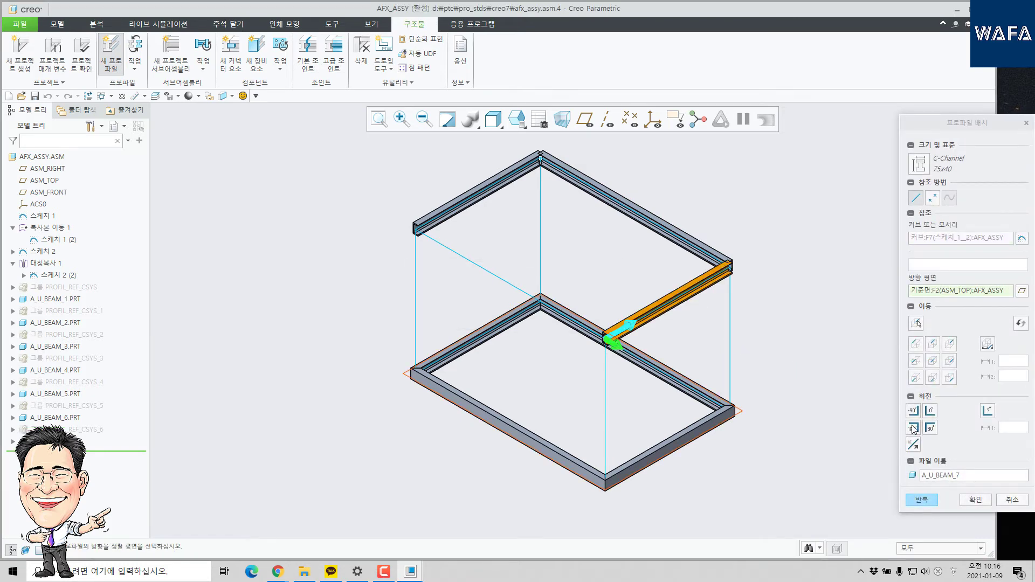
left_click(914, 428)
middle_click(780, 416)
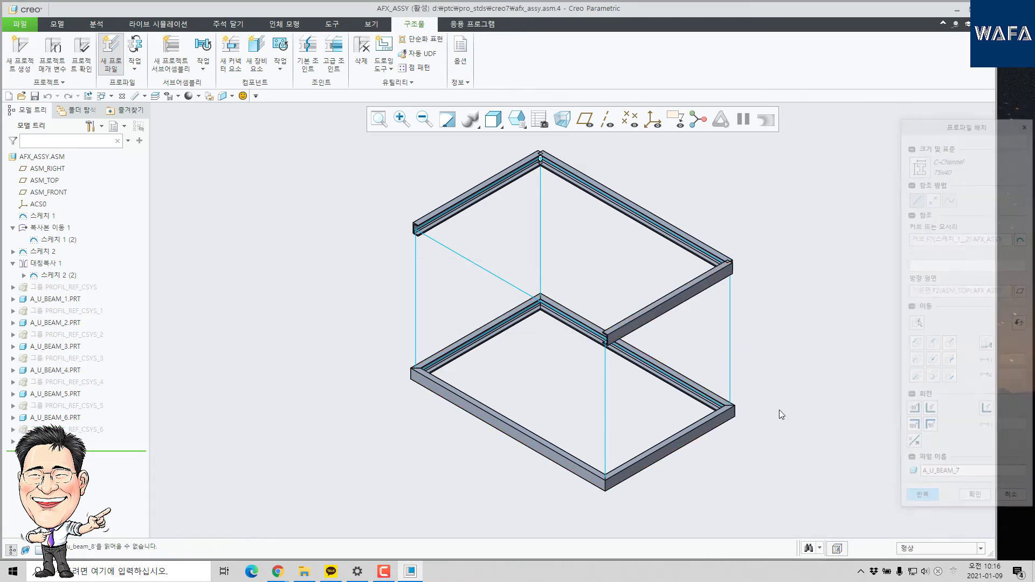
left_click(513, 289)
left_click(912, 427)
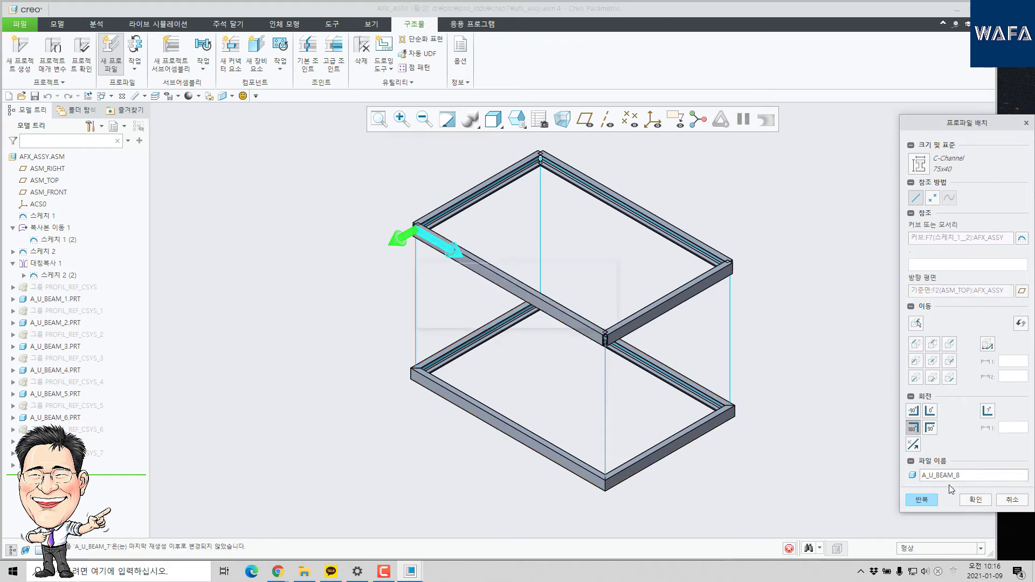
left_click(923, 501)
Place 75x40 C-channels along the two front vertical edges, each rotated 180° with the web facing outward
left_click(416, 305)
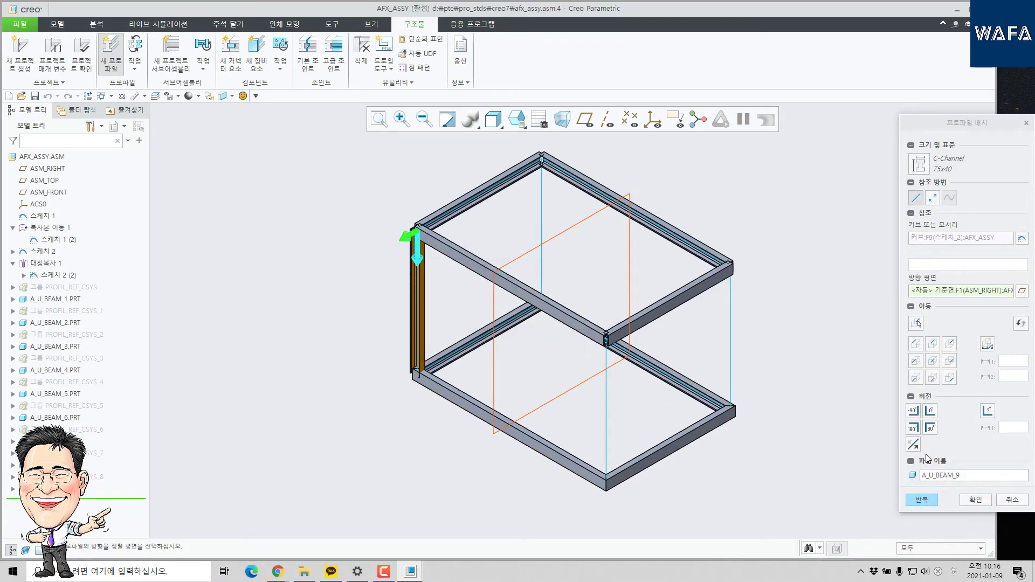
left_click(912, 445)
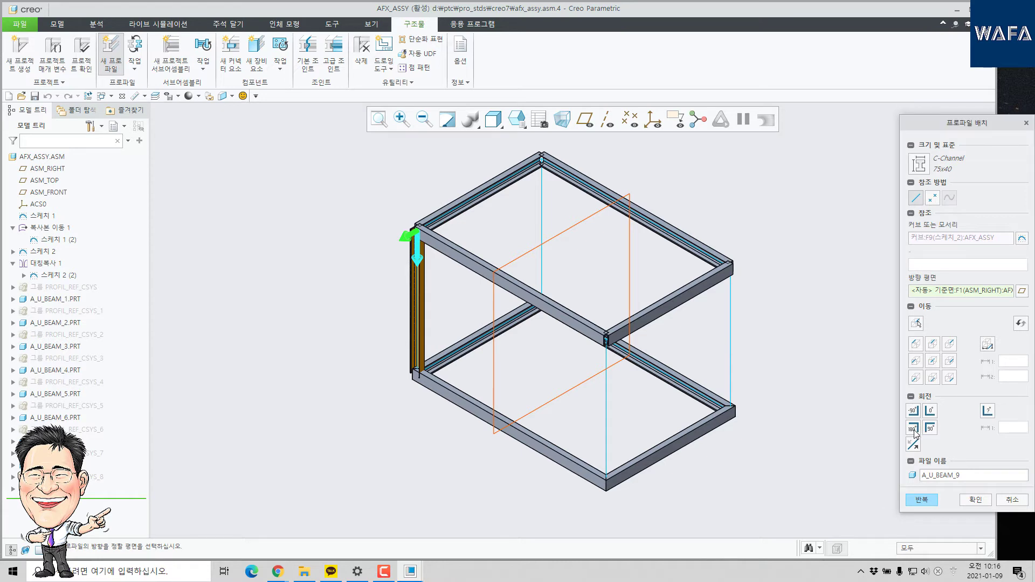
left_click(923, 500)
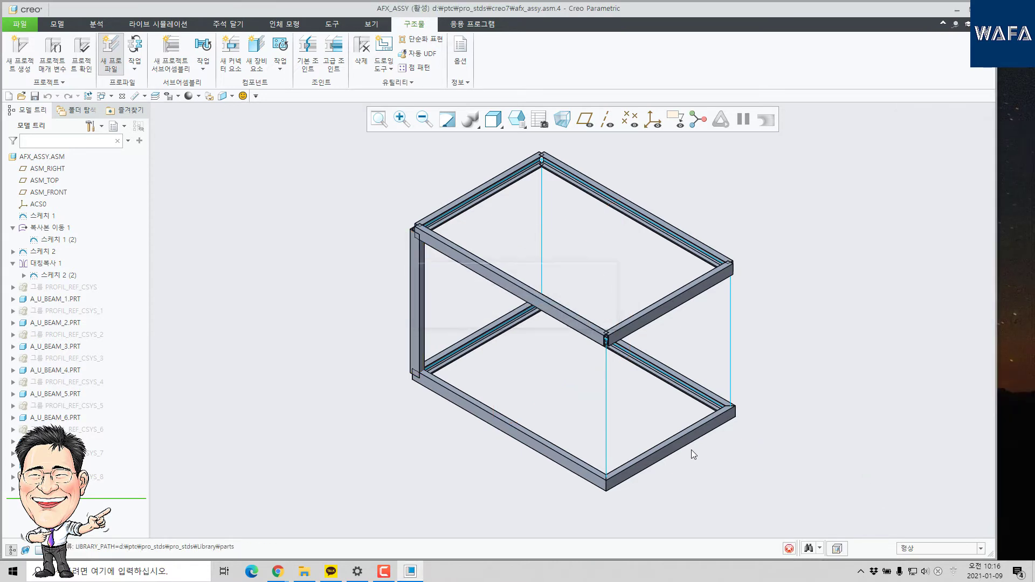
left_click(606, 422)
left_click(912, 427)
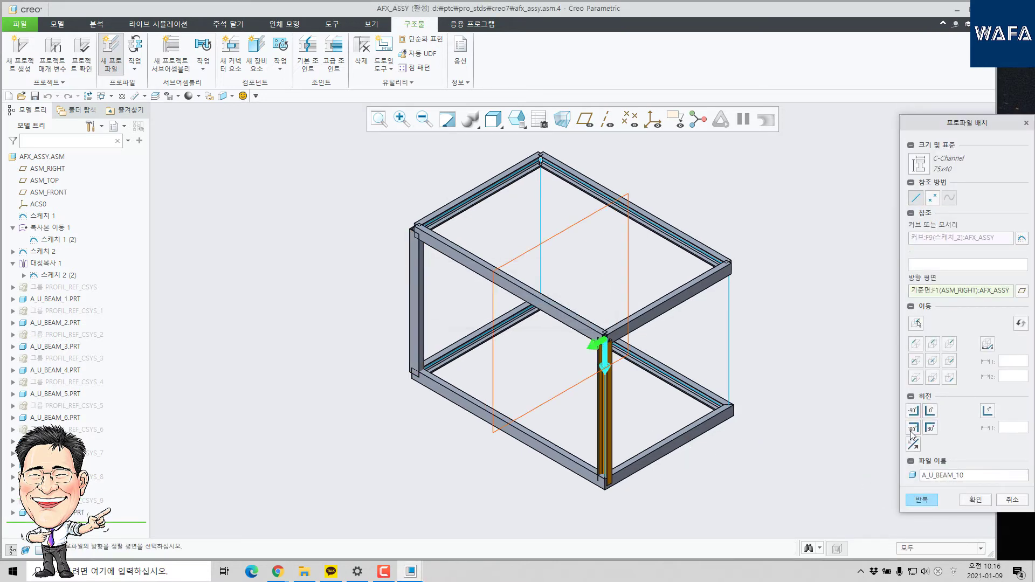
left_click(922, 500)
Place 75x40 C-channels along the two rear vertical edges in their default orientation and finish profile placement
left_click(730, 373)
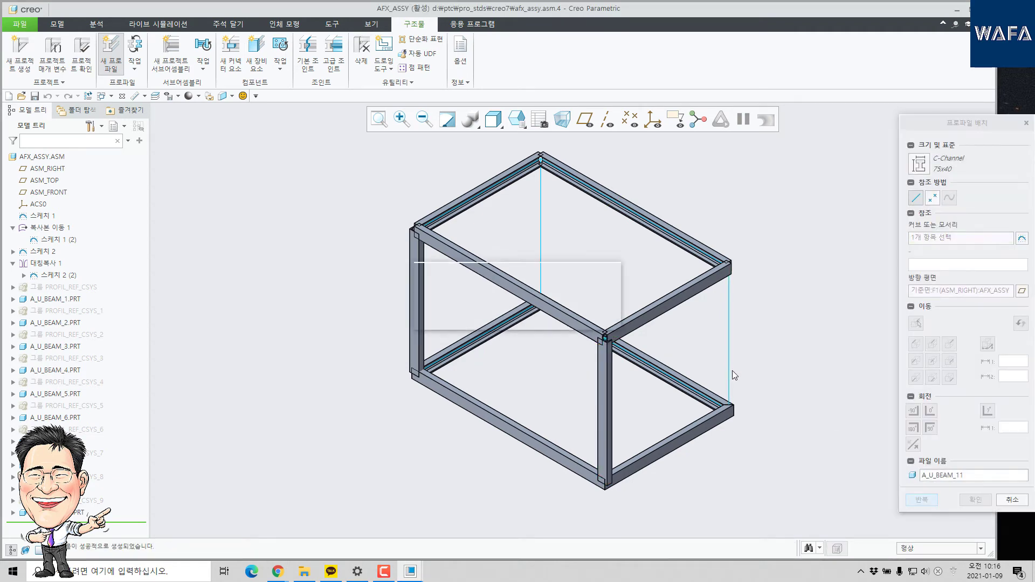
left_click(921, 500)
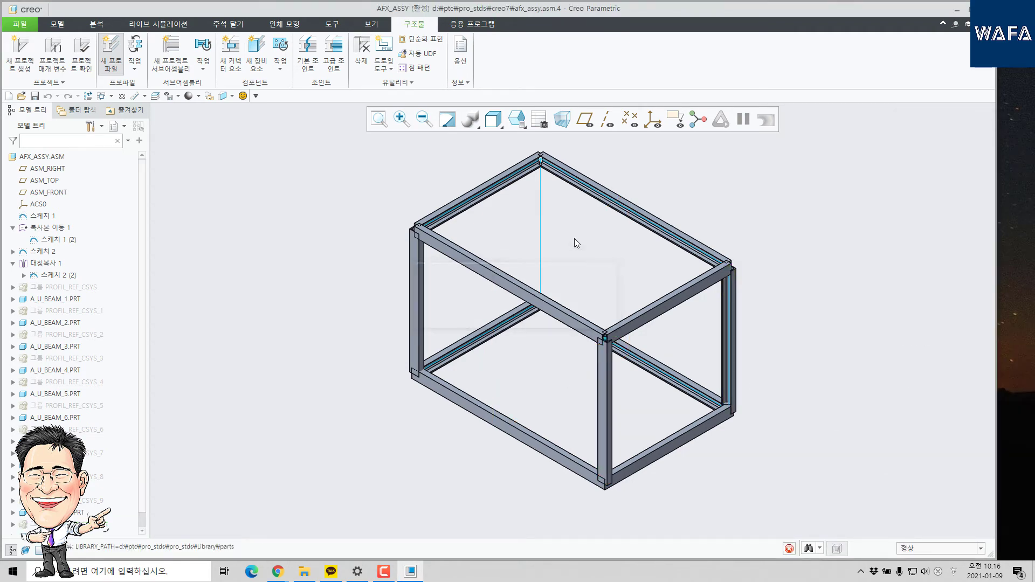
left_click(541, 238)
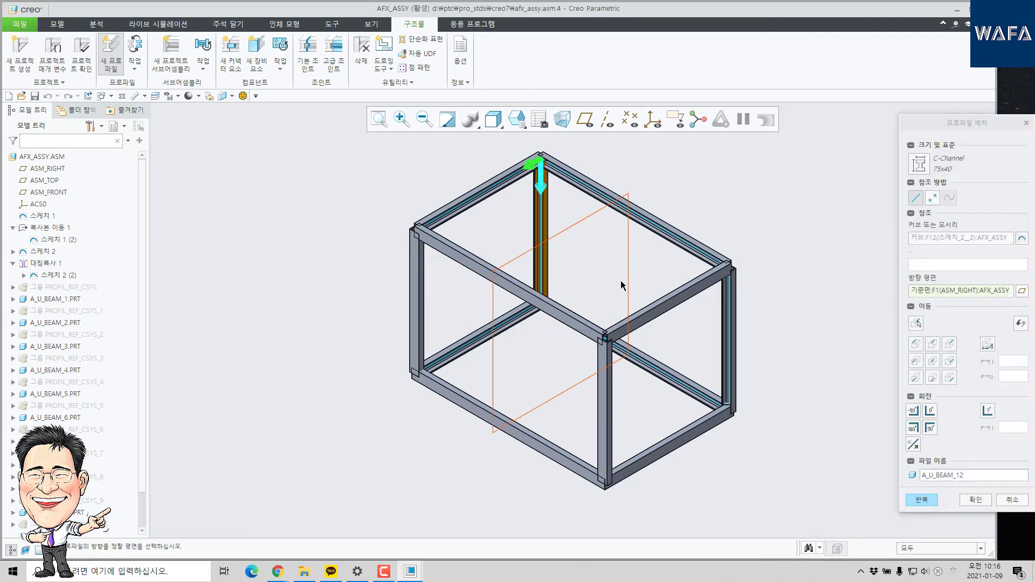
left_click(975, 499)
left_click(893, 418)
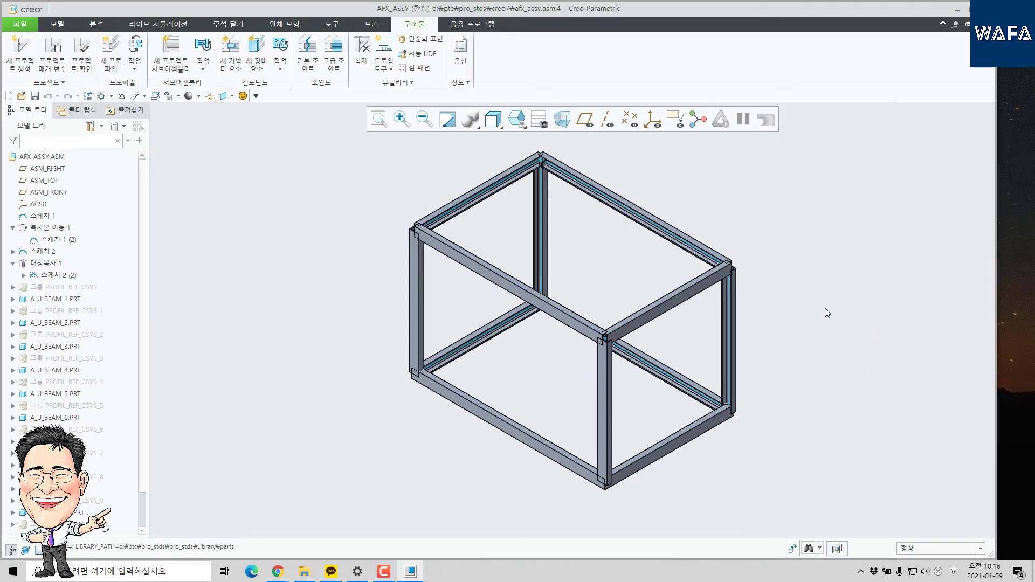
Miter the upper frame's left short and front long channels where they meet, using the basic corner joint
scroll(730, 255, "down", 5)
middle_click_drag(721, 295, 769, 307)
scroll(769, 306, "up", 4)
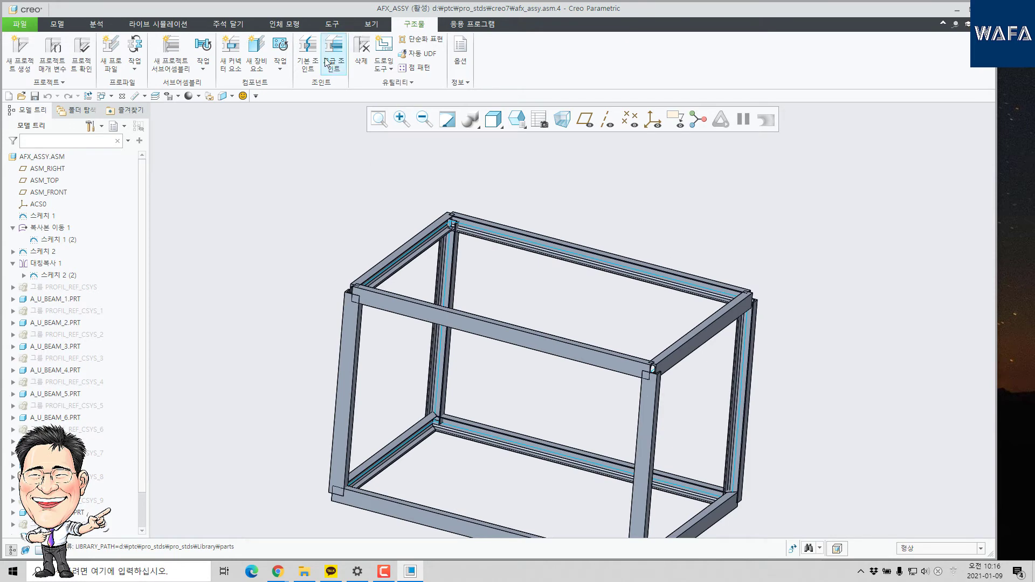
left_click(307, 54)
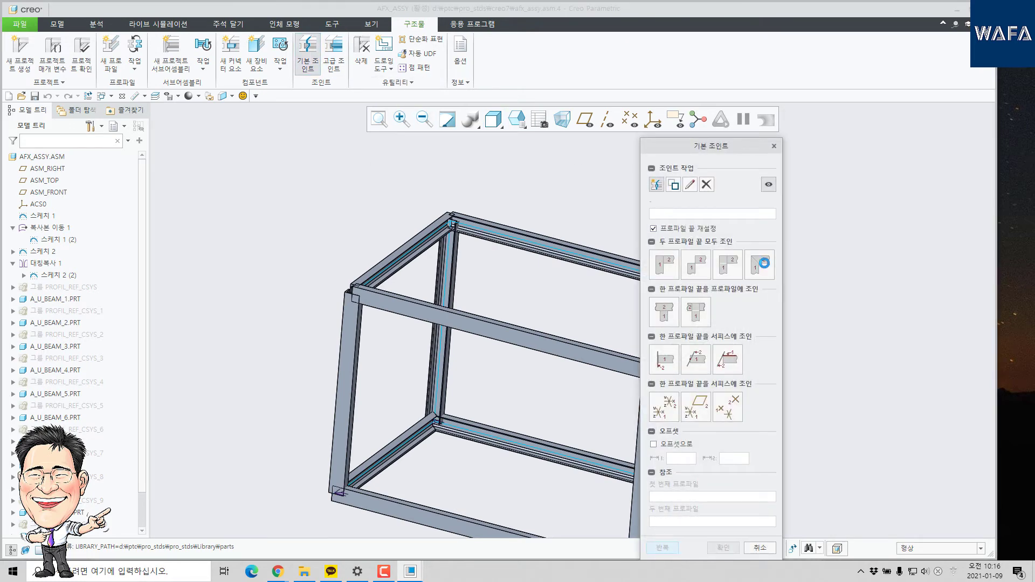
left_click(380, 260)
scroll(345, 294, "down", 4)
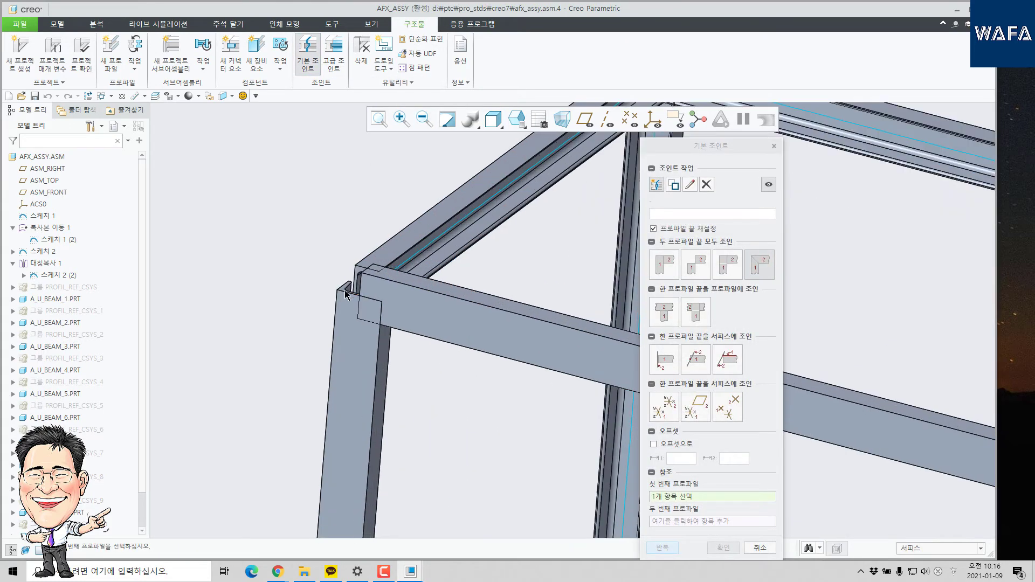
left_click(373, 268)
scroll(361, 264, "up", 5)
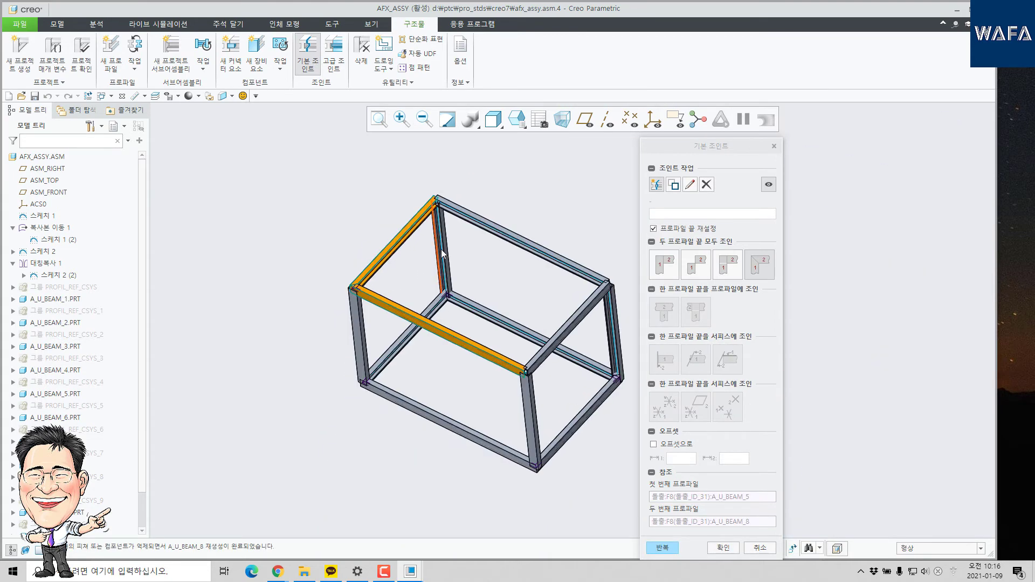
Miter the upper frame's left short and rear long channels where they meet
scroll(450, 192, "down", 5)
middle_click(422, 210)
left_click(368, 259)
left_click(398, 250)
scroll(280, 175, "up", 4)
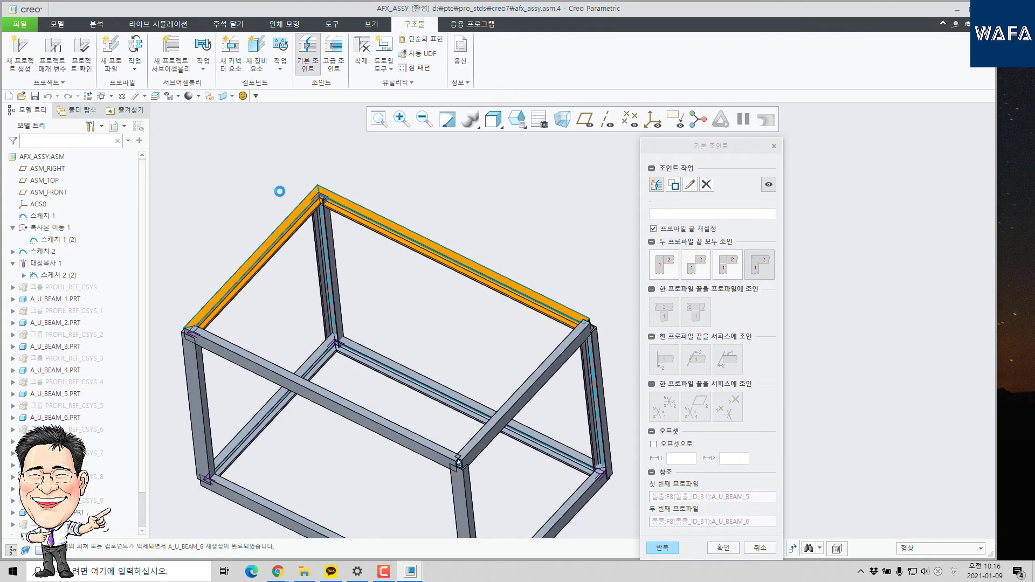
Miter the upper frame's rear long and right short channels where they meet
scroll(422, 226, "down", 5)
middle_click(424, 270)
left_click(424, 269)
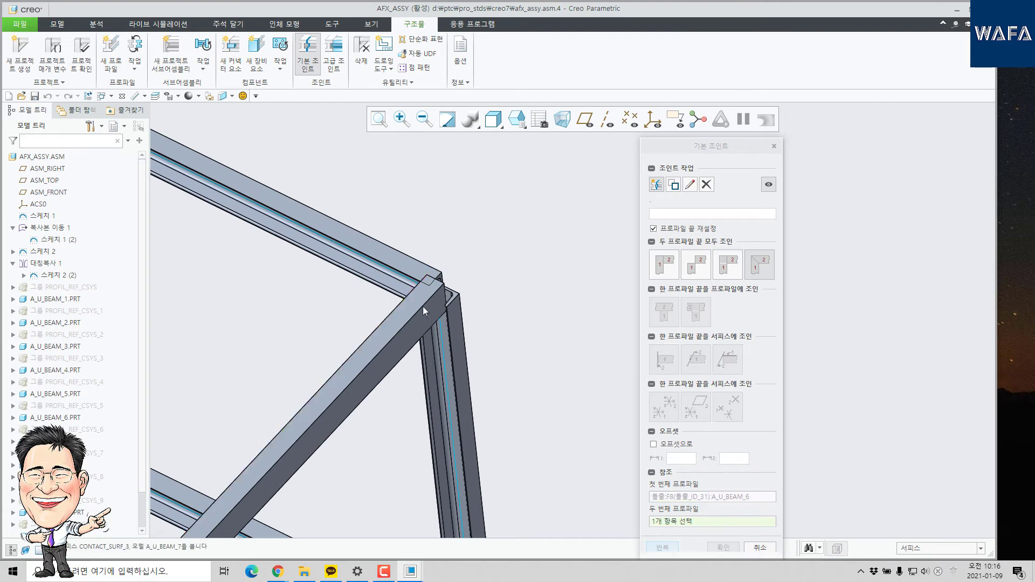
left_click(422, 306)
middle_click(537, 243)
scroll(550, 250, "up", 5)
scroll(407, 353, "down", 5)
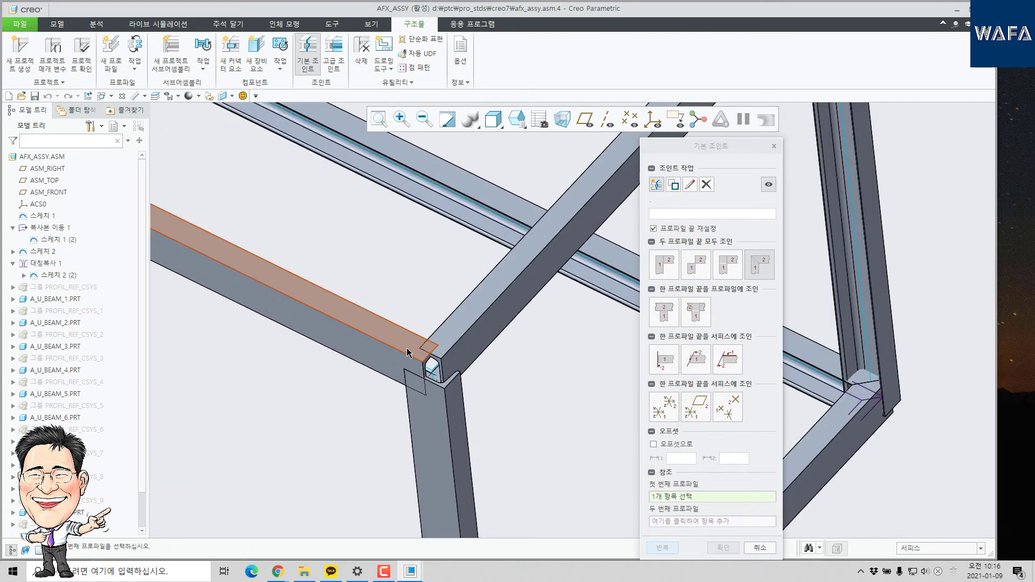
Join the two upper profiles at the open front-right corner of the frame with a mitre corner joint
left_click(407, 353)
left_click(500, 360)
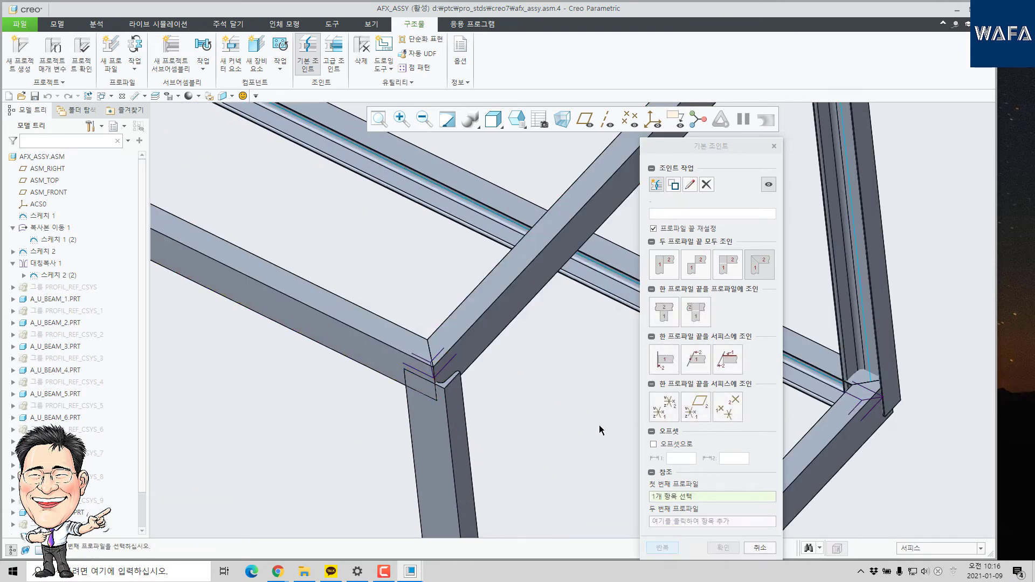
left_click(760, 548)
Join the upper end of the front-left vertical beam A_U_BEAM_9 to the upper profile with an end-to-profile basic joint
scroll(600, 342, "up", 10)
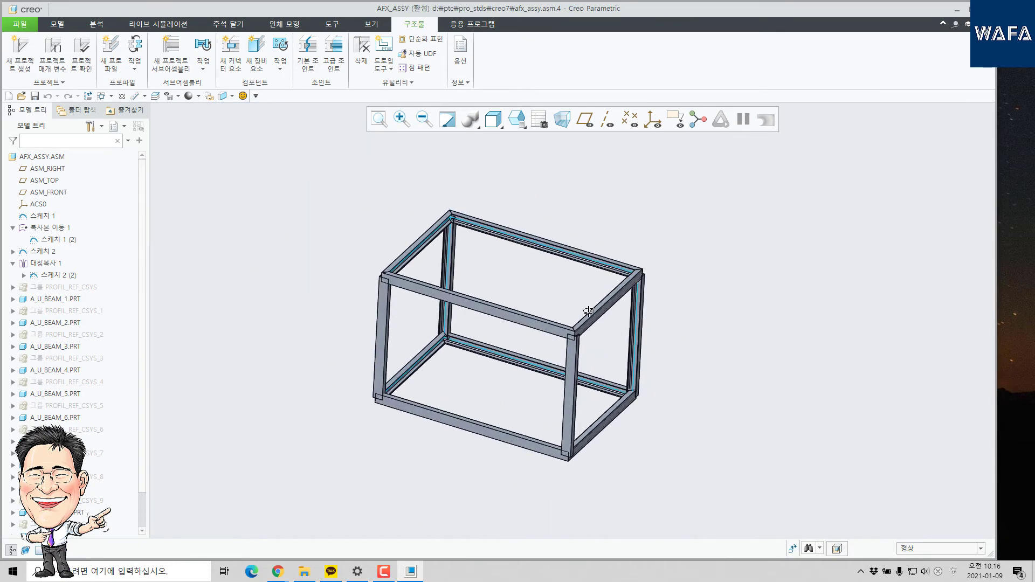
scroll(423, 421, "down", 8)
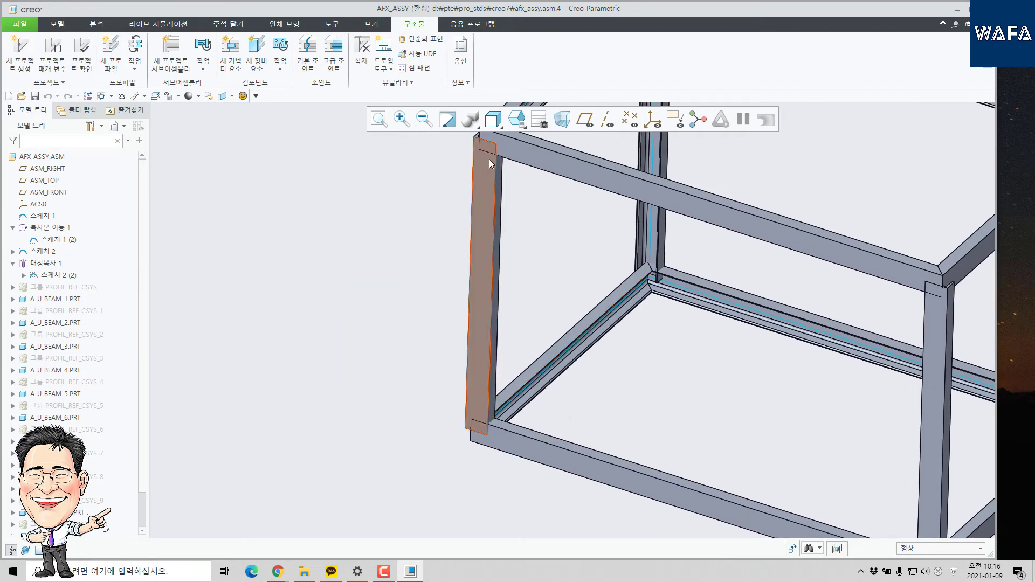
left_click(307, 54)
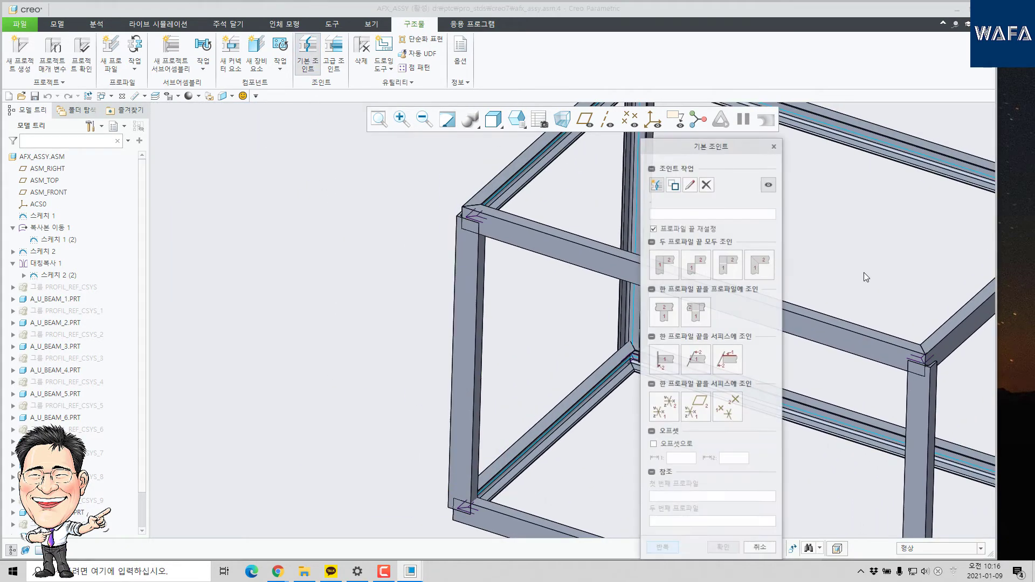
left_click(661, 319)
left_click(467, 250)
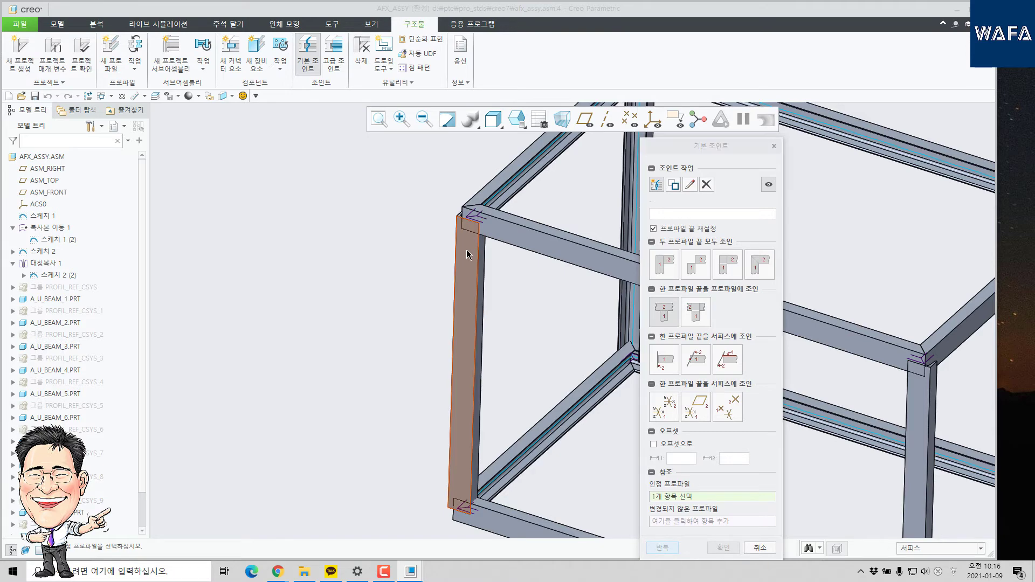
middle_click(531, 354)
Join the lower end of the front-left vertical beam A_U_BEAM_9 to the front lower profile A_U_BEAM_1
middle_click_drag(507, 417, 475, 286, "shift")
scroll(458, 356, "down", 4)
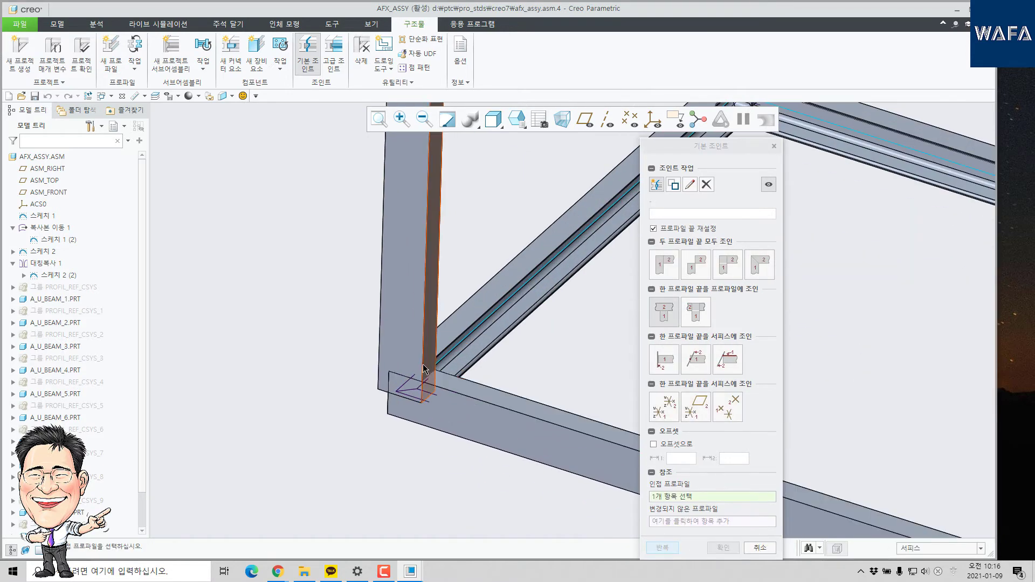
left_click(429, 384)
left_click(438, 408)
scroll(225, 250, "up", 4)
middle_click_drag(420, 360, 148, 374, "shift")
middle_click(302, 406)
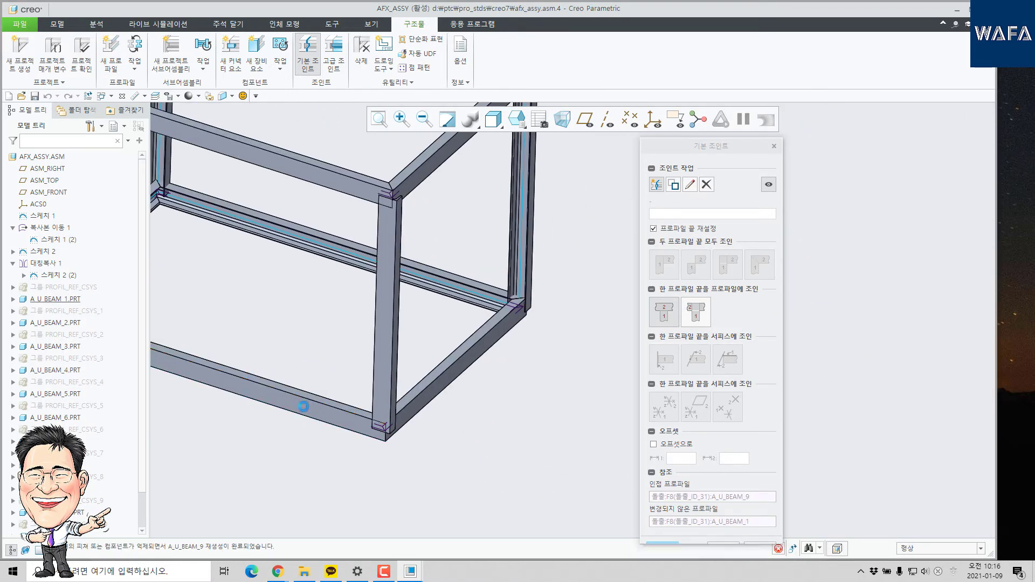
Join the lower end of the front-right vertical beam A_U_BEAM_10 to the front lower profile A_U_BEAM_1
left_click(379, 411)
left_click(356, 423)
scroll(460, 376, "down", 5)
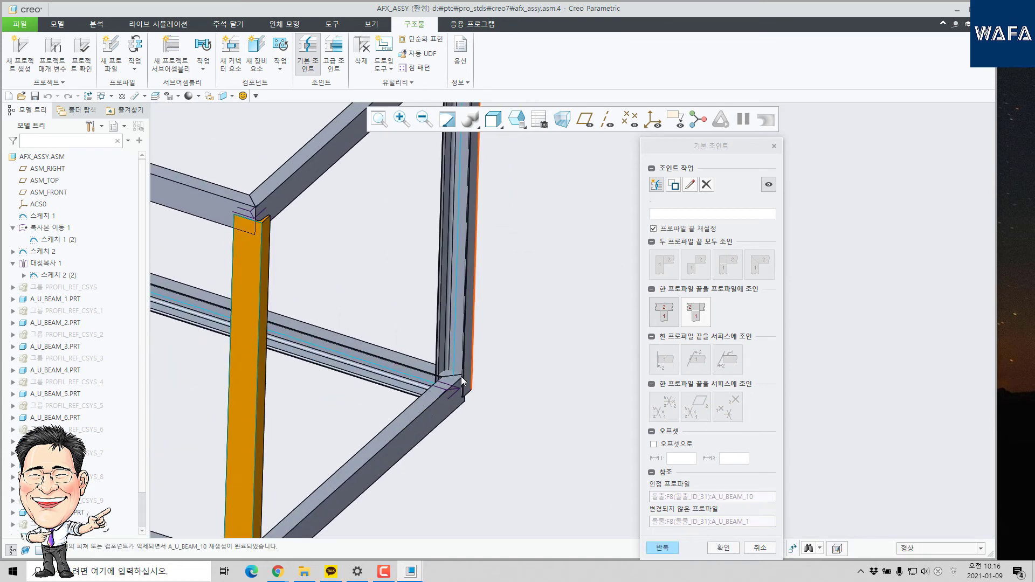
middle_click(496, 356)
Join the rear-right vertical beam A_U_BEAM_11 at its lower end to A_U_BEAM_3 and at its upper end to A_U_BEAM_7
left_click(449, 356)
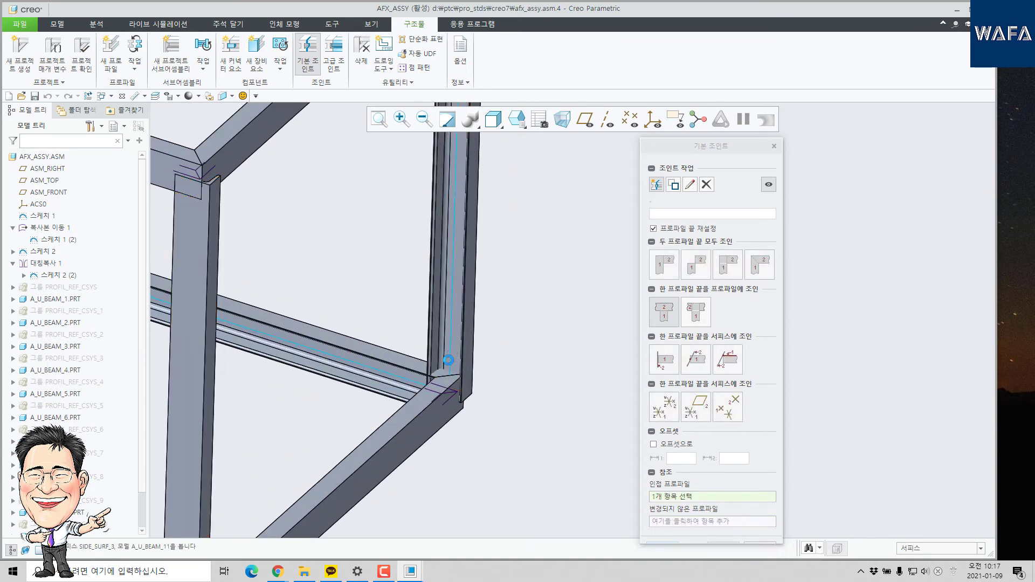
left_click(410, 424)
scroll(558, 340, "up", 5)
middle_click_drag(384, 332, 513, 438, "shift")
scroll(359, 372, "down", 4)
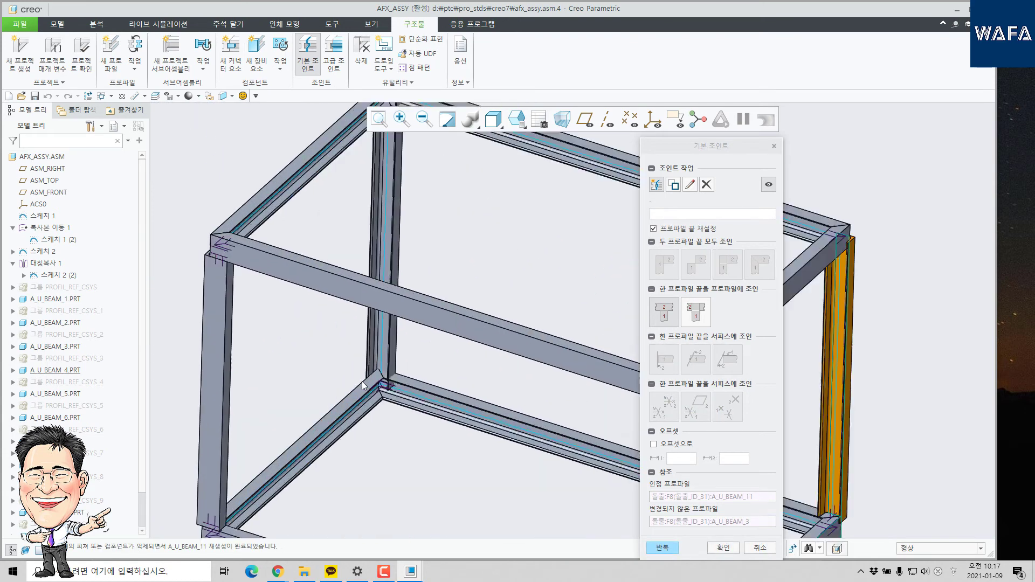
middle_click_drag(359, 361, 174, 412, "shift")
middle_click_drag(433, 349, 187, 359, "shift")
middle_click(528, 294)
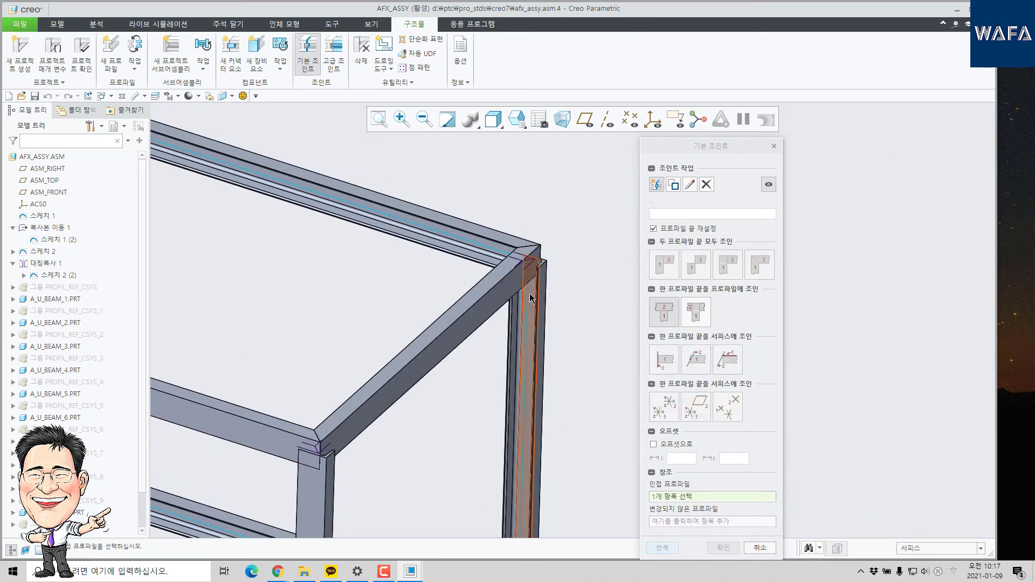
left_click(527, 321)
left_click(485, 302)
Join the lower end of the rear-left vertical beam A_U_BEAM_12 to the rear lower profile
scroll(441, 292, "up", 3)
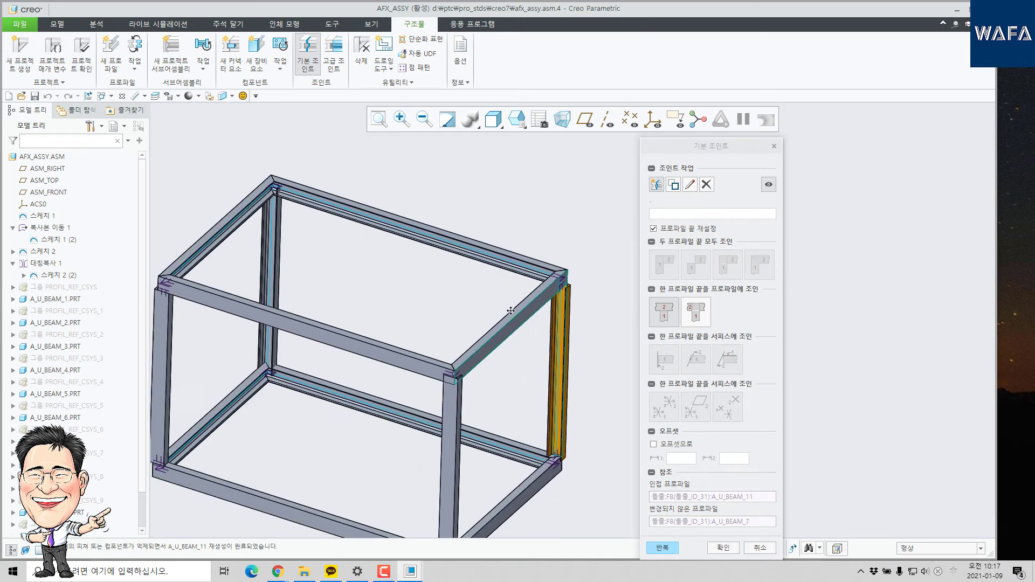
scroll(376, 376, "down", 6)
left_click(361, 348)
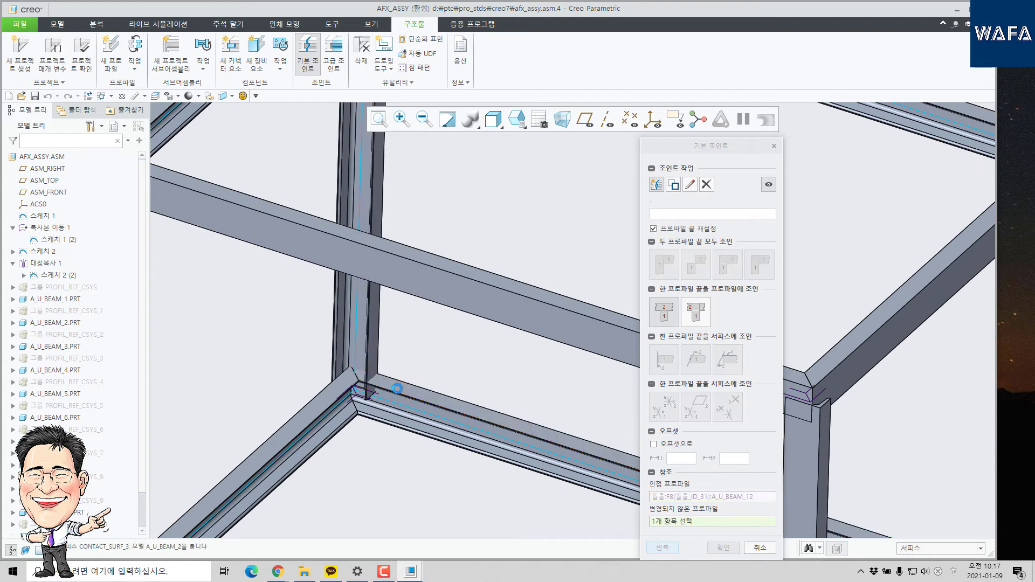
left_click(396, 386)
scroll(377, 378, "up", 3)
scroll(361, 216, "down", 3)
middle_click(361, 216)
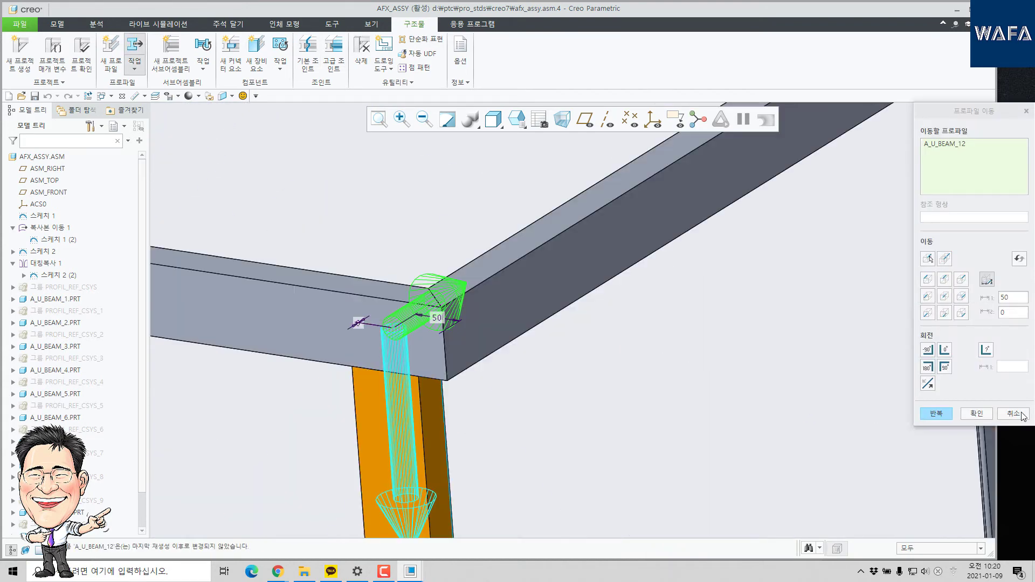
Cancel the pending profile move and measure the distance between the outer side faces of the vertical beam and the upper profile
left_click(1013, 412)
left_click(513, 305)
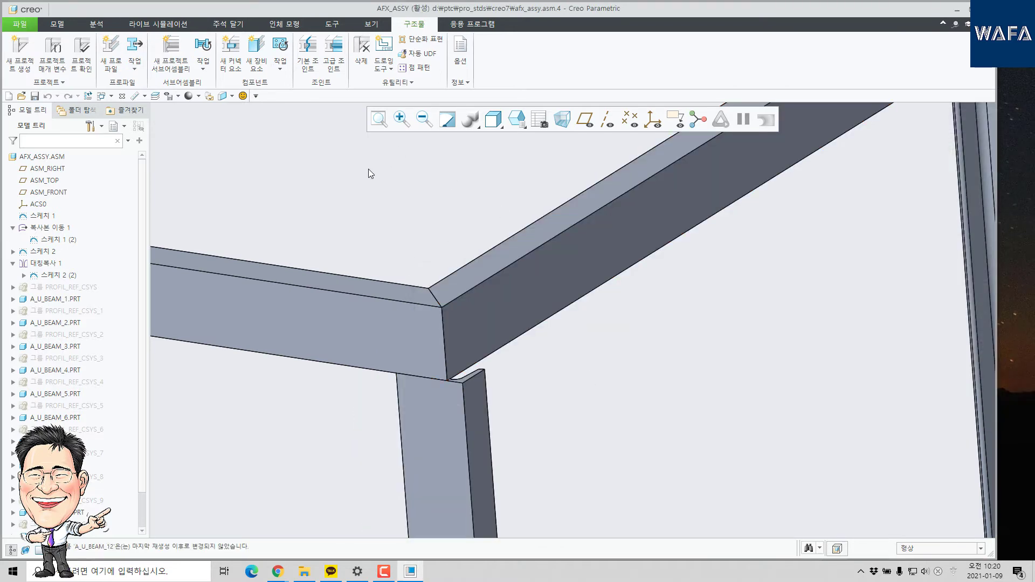
left_click(136, 97)
left_click(476, 431)
left_click(477, 345, "ctrl")
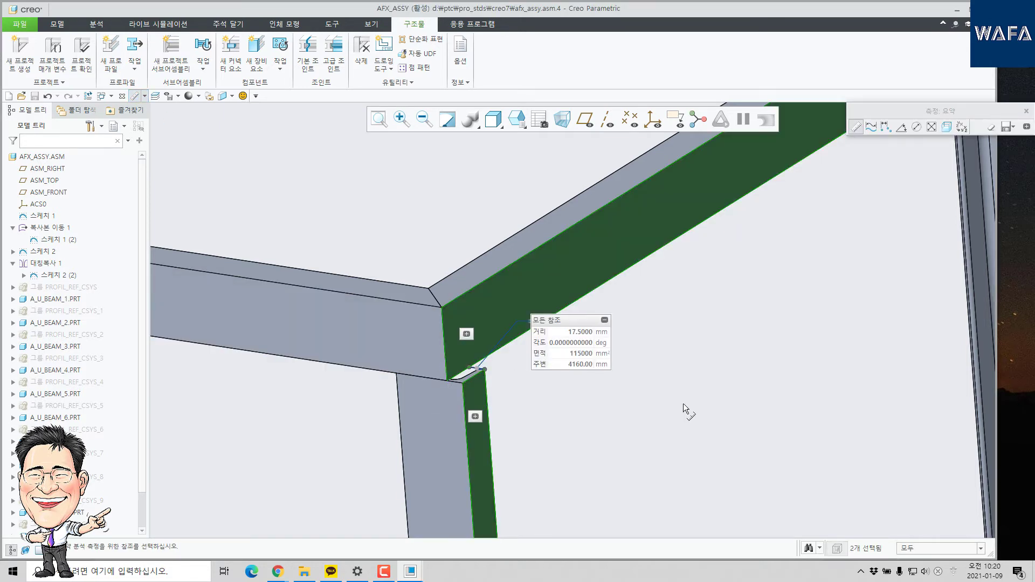
key("Escape")
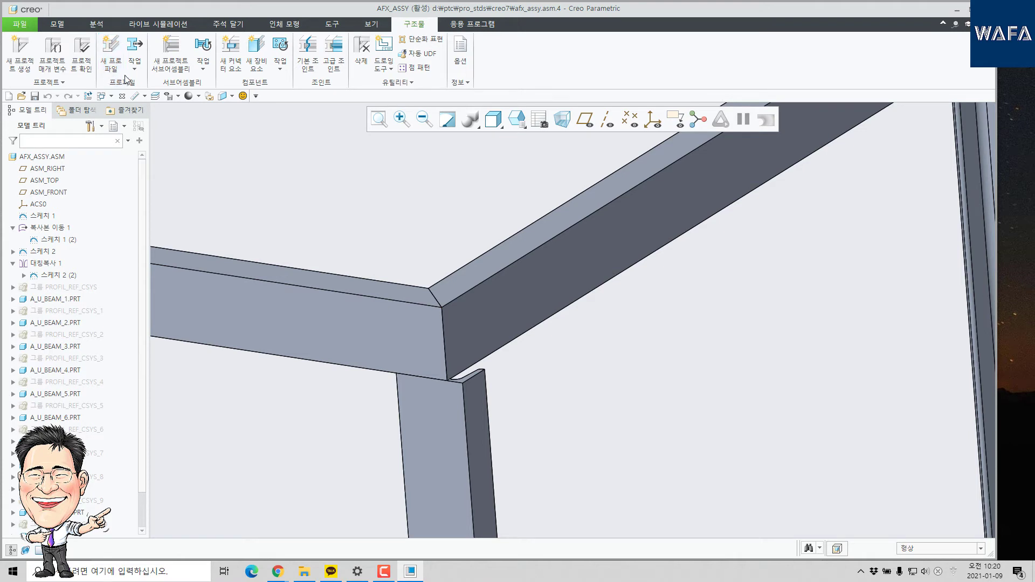
Move the vertical beam A_U_BEAM_12 by 17.5 mm in the first offset direction and 0 in the second
left_click(175, 106)
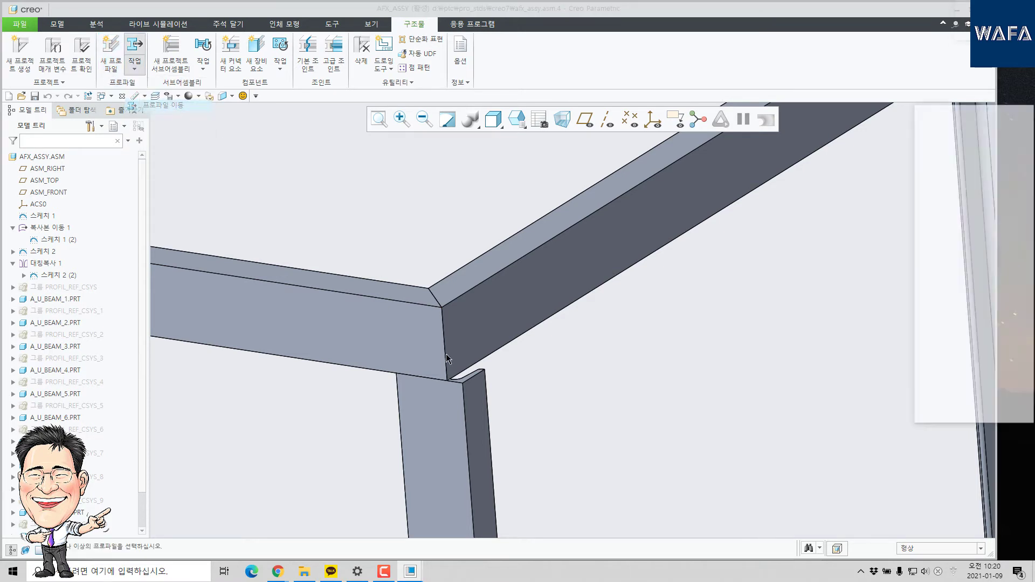
left_click(479, 458)
left_click(991, 280)
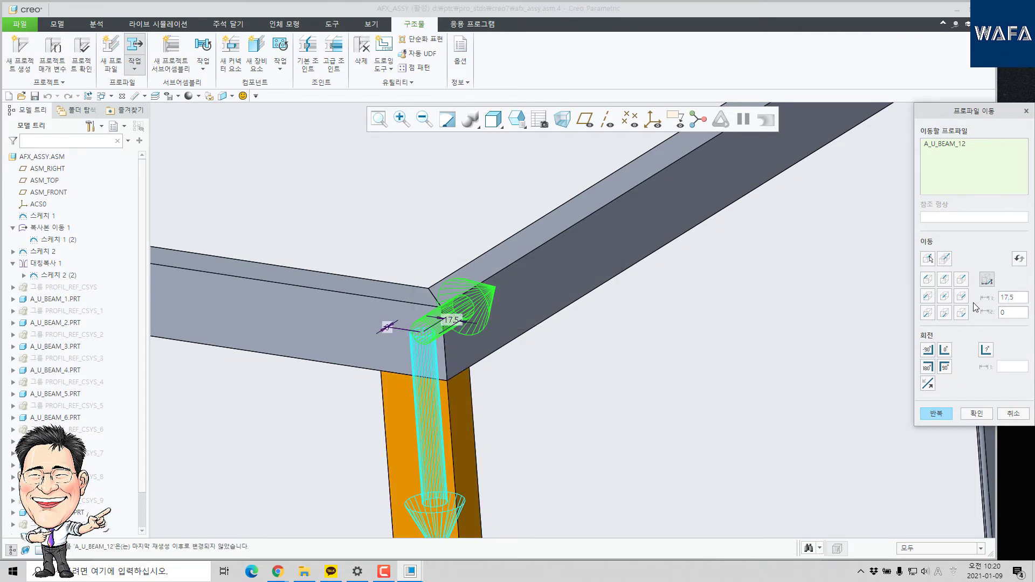
left_click(935, 419)
Move the vertical beam A_U_BEAM_9 by 17.5 mm in the first offset direction and 0 in the second
scroll(383, 378, "up", 4)
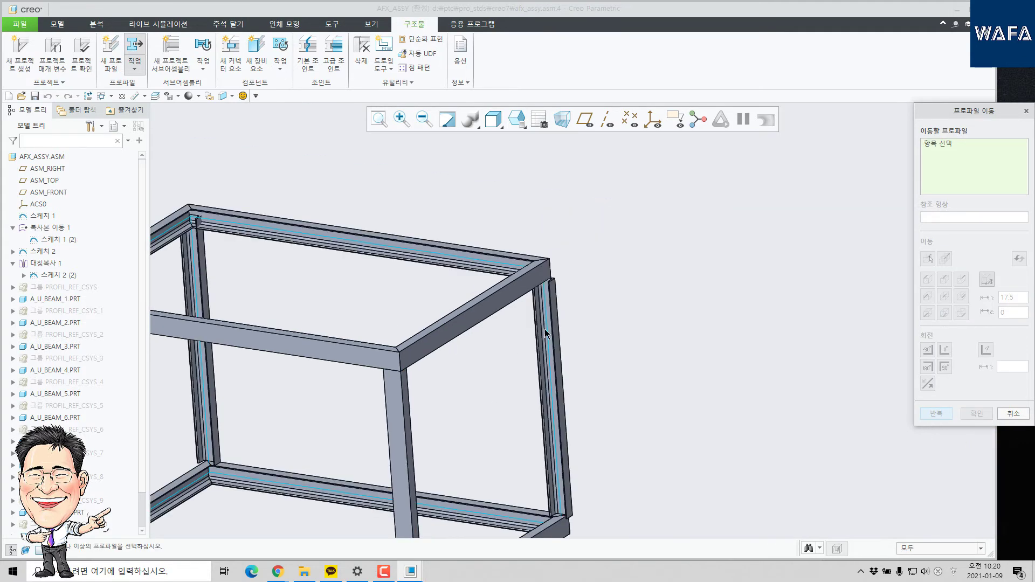
scroll(550, 252, "down", 7)
left_click(582, 409)
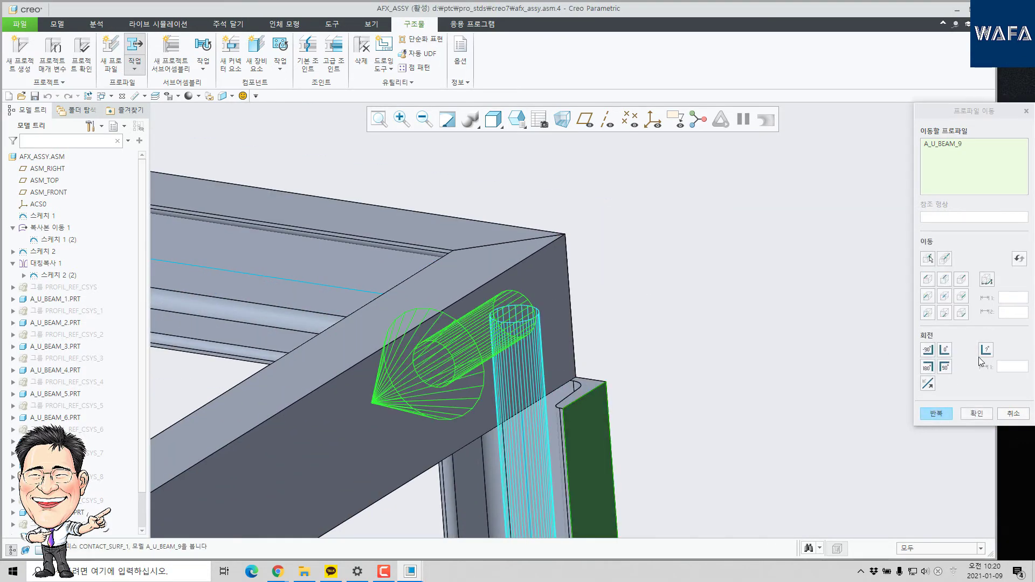
left_click(989, 281)
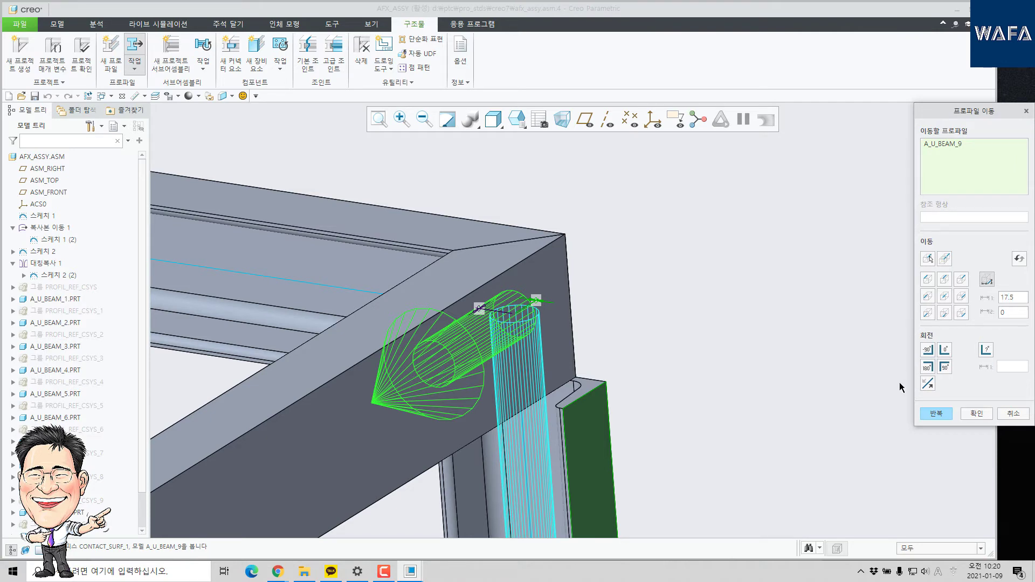
left_click(936, 413)
Choose the vertical beam A_U_BEAM_10 for moving and offset it by 17.5 mm in the first direction
scroll(601, 291, "up", 8)
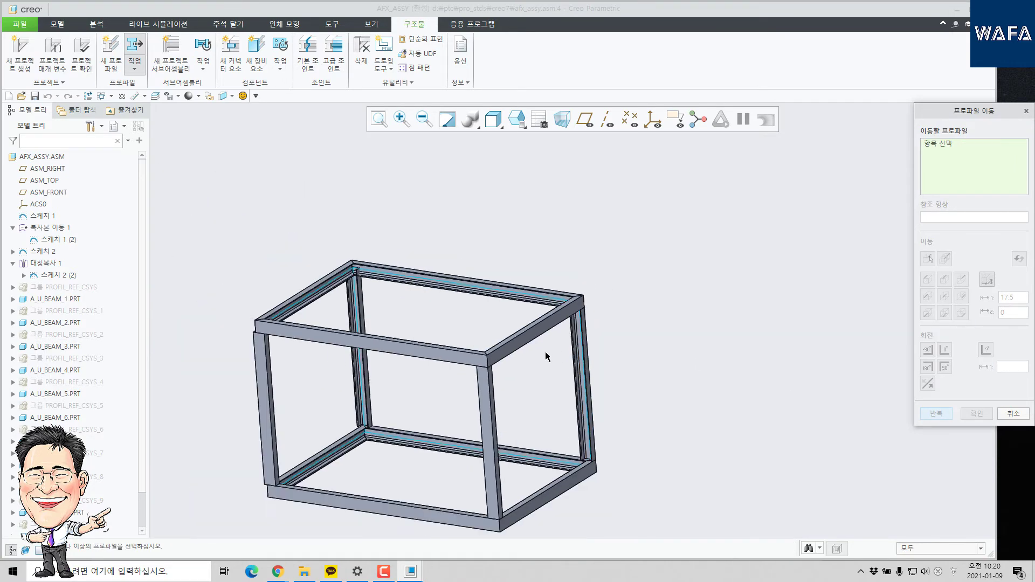
middle_click_drag(578, 321, 582, 336)
scroll(176, 320, "down", 7)
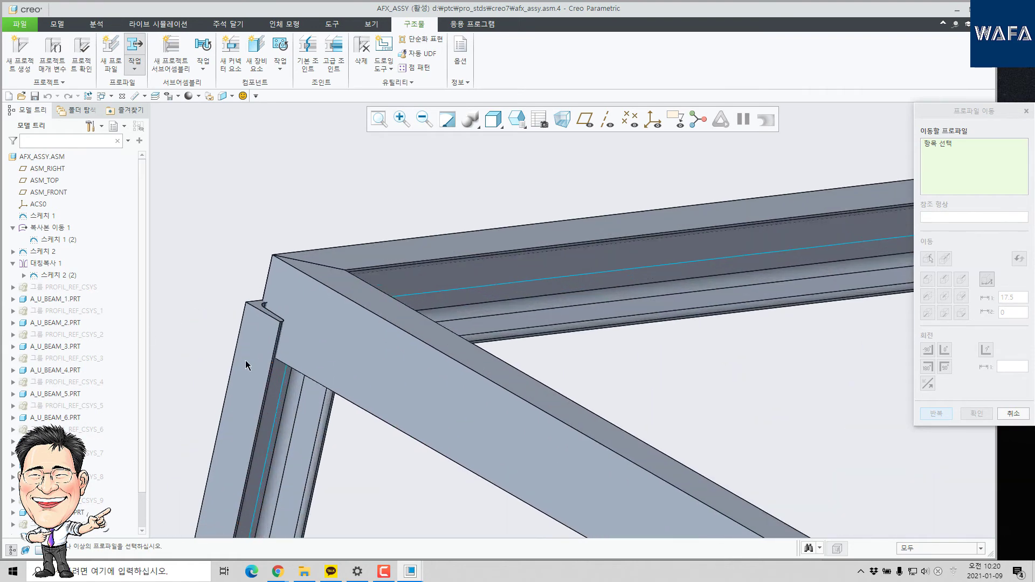
middle_click_drag(247, 363, 333, 300)
scroll(435, 229, "up", 8)
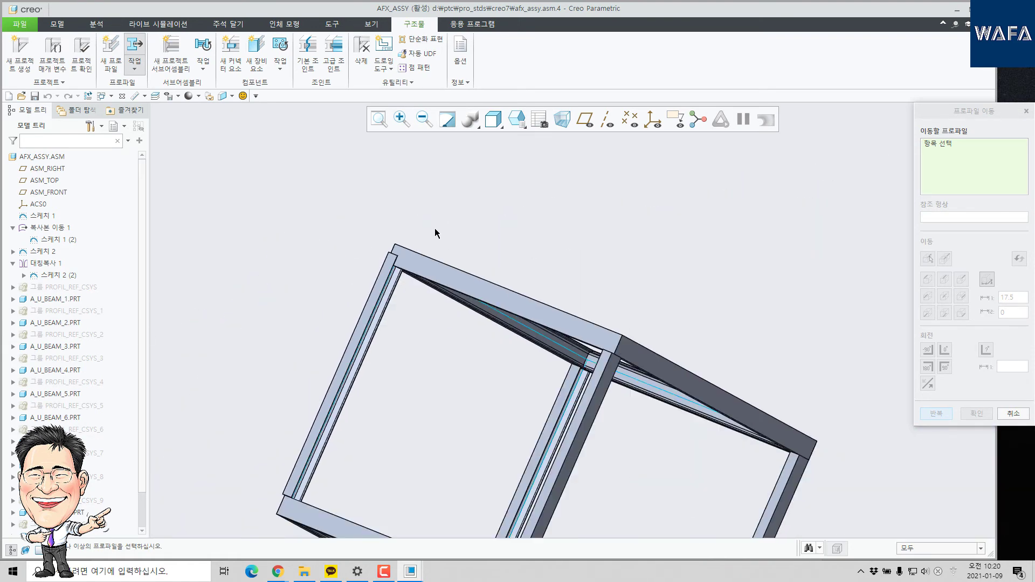
middle_click_drag(392, 372, 356, 362)
scroll(345, 361, "down", 7)
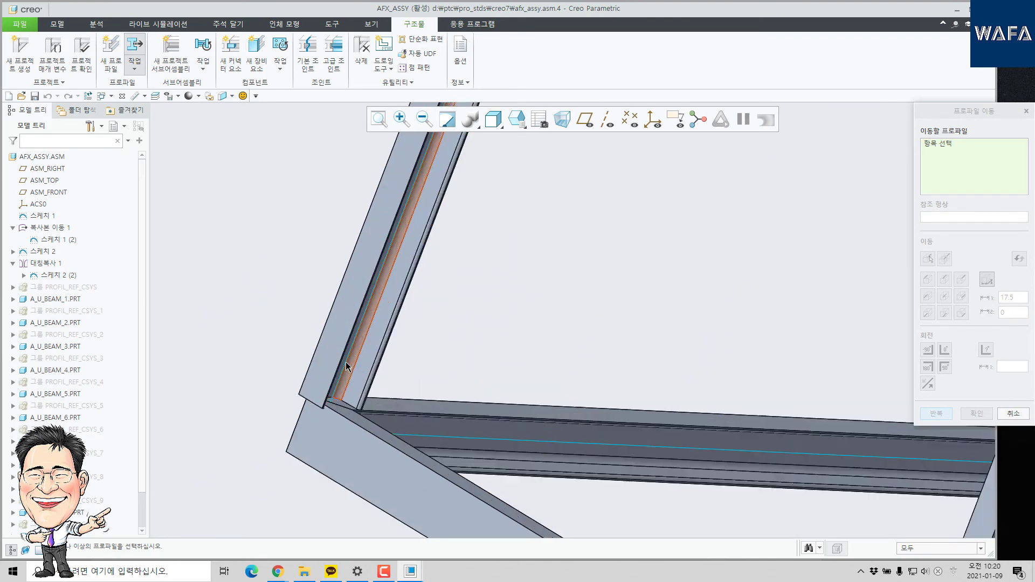
left_click(315, 380)
left_click(987, 280)
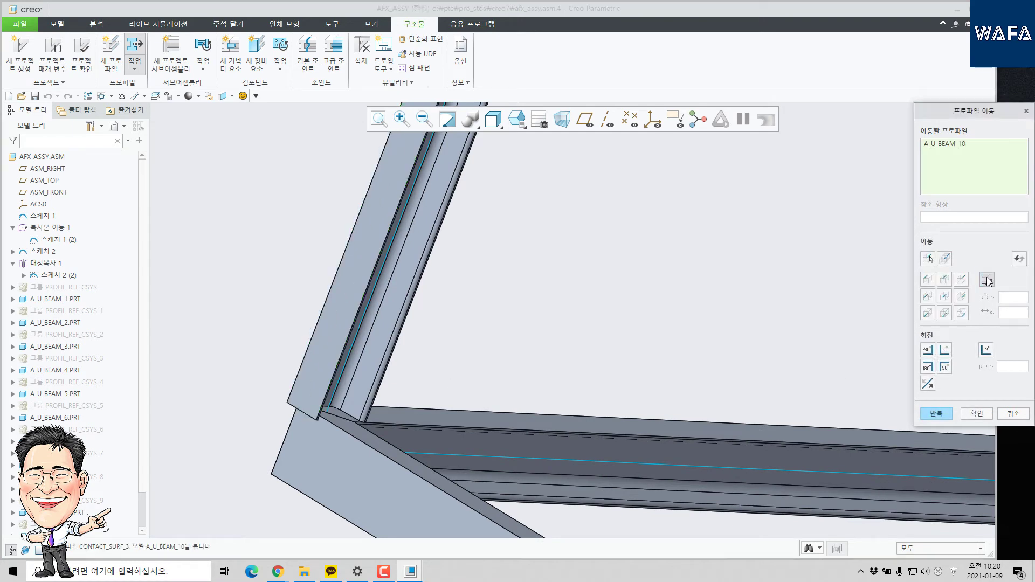
left_click(1013, 298)
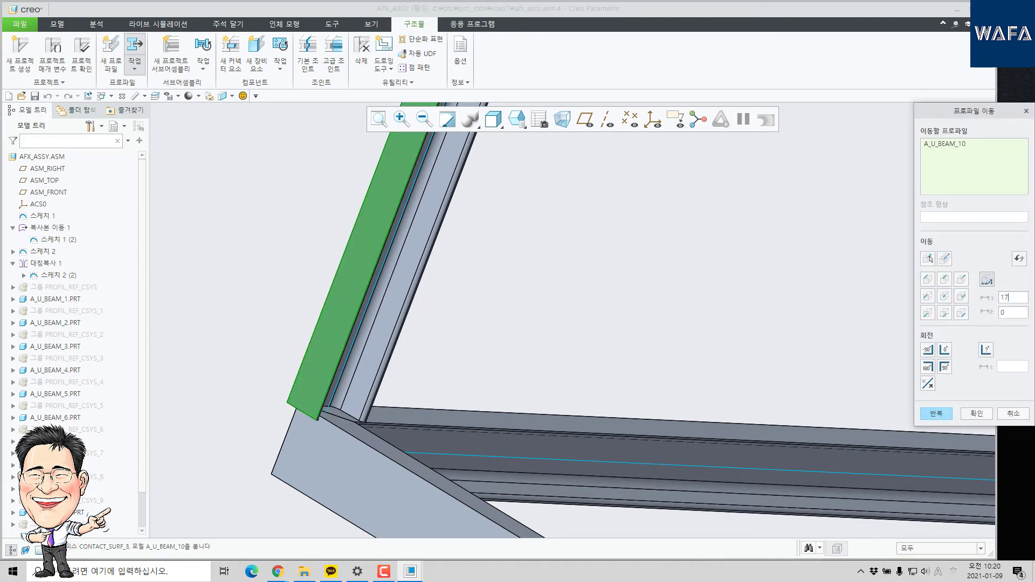
key("Return")
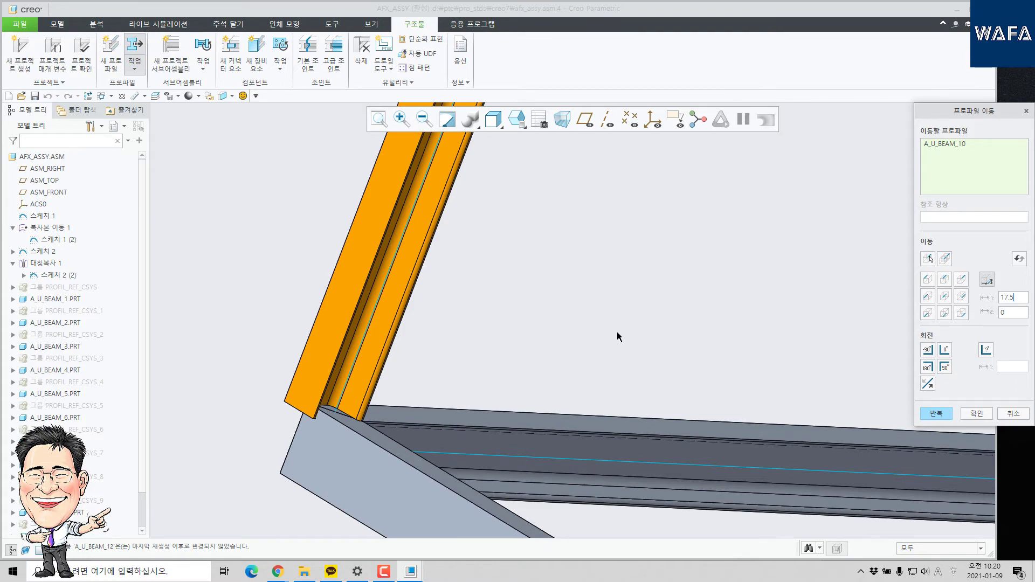
Set the first-direction offset of A_U_BEAM_10 to -17.5 mm and apply the move
scroll(474, 277, "up", 4)
scroll(512, 204, "down", 5)
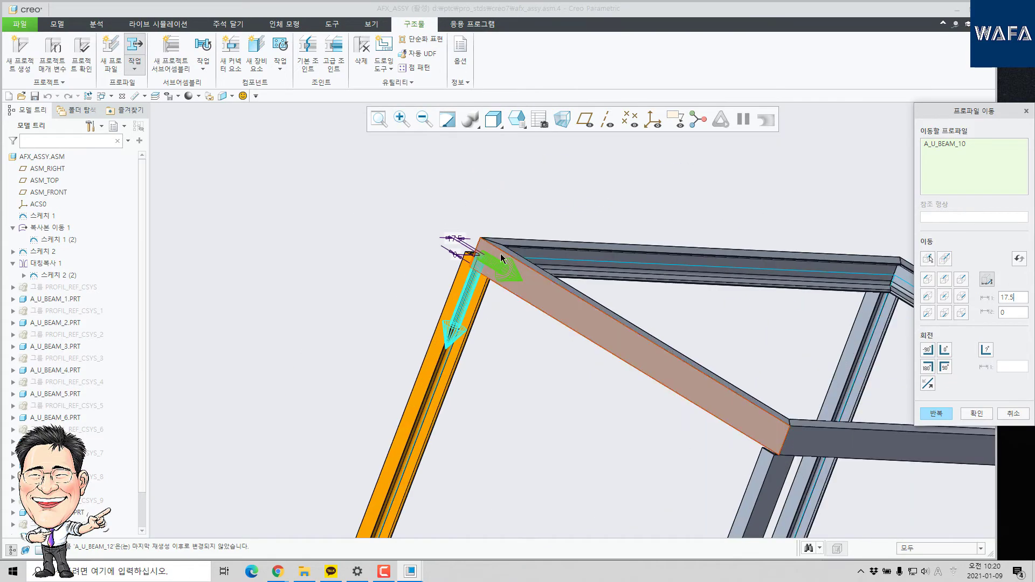
mouse_move(501, 258)
middle_mouse_down()
mouse_move(603, 268)
mouse_move(510, 259)
middle_mouse_up()
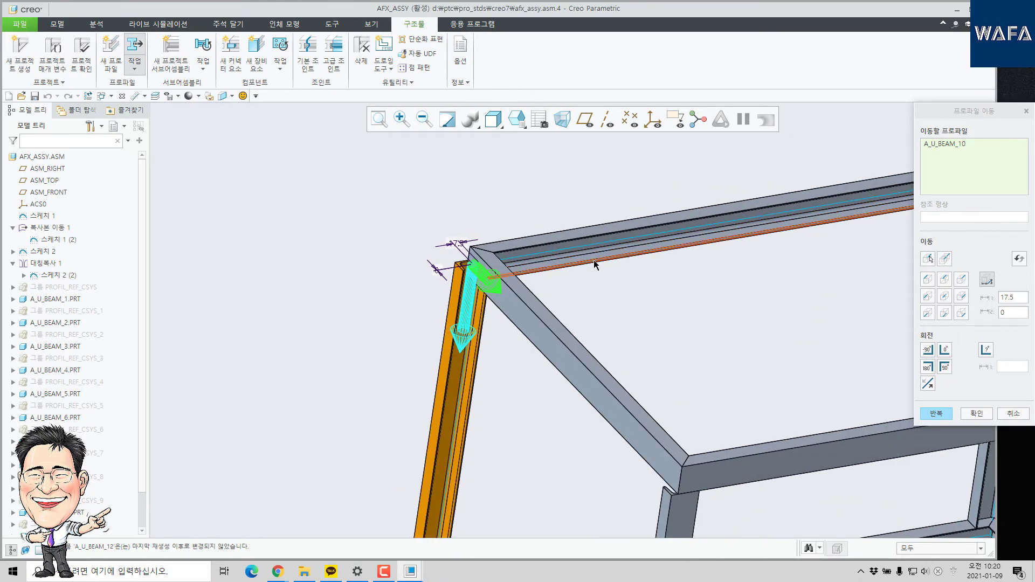
left_click(1006, 298)
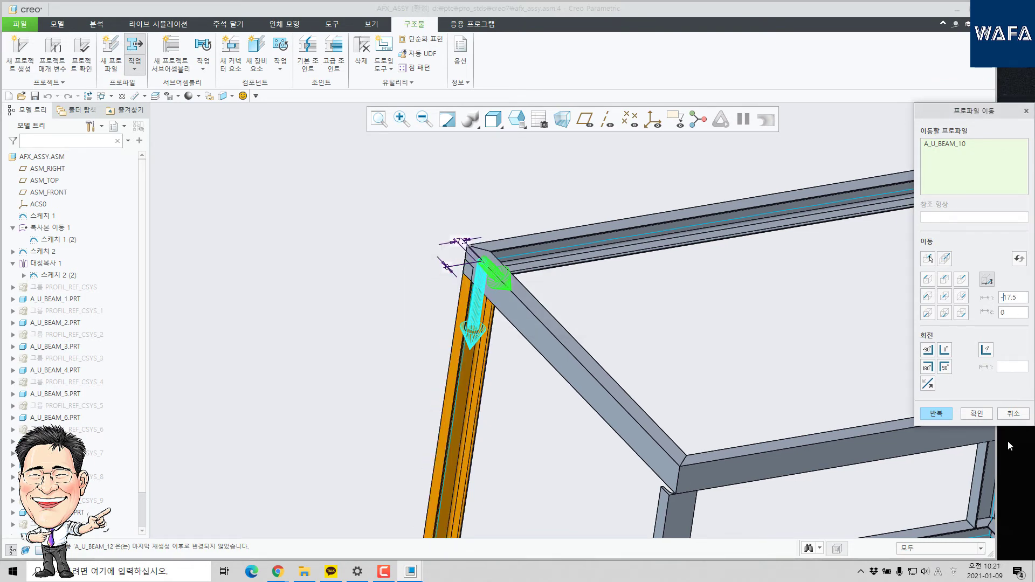
left_click(938, 413)
Move the vertical beam A_U_BEAM_11 by -17.5 mm in the first offset direction and finish moving profiles
scroll(453, 323, "up", 5)
scroll(483, 294, "down", 8)
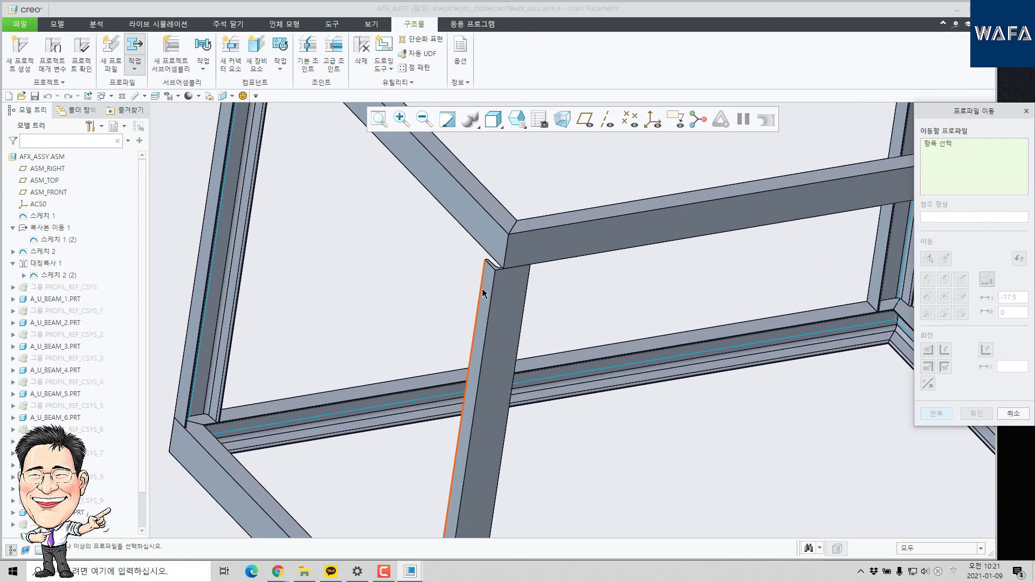
left_click(483, 294)
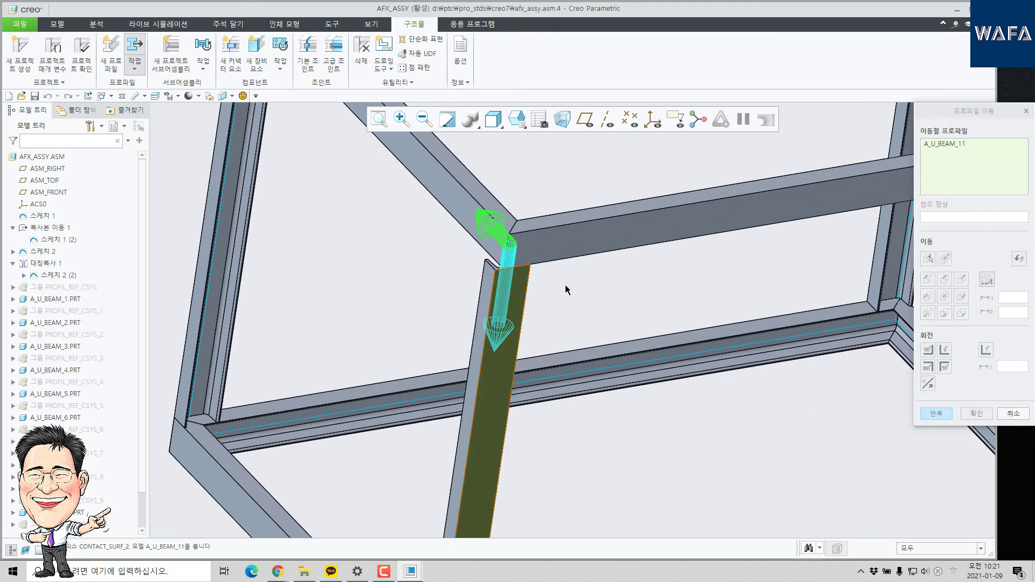
left_click(986, 279)
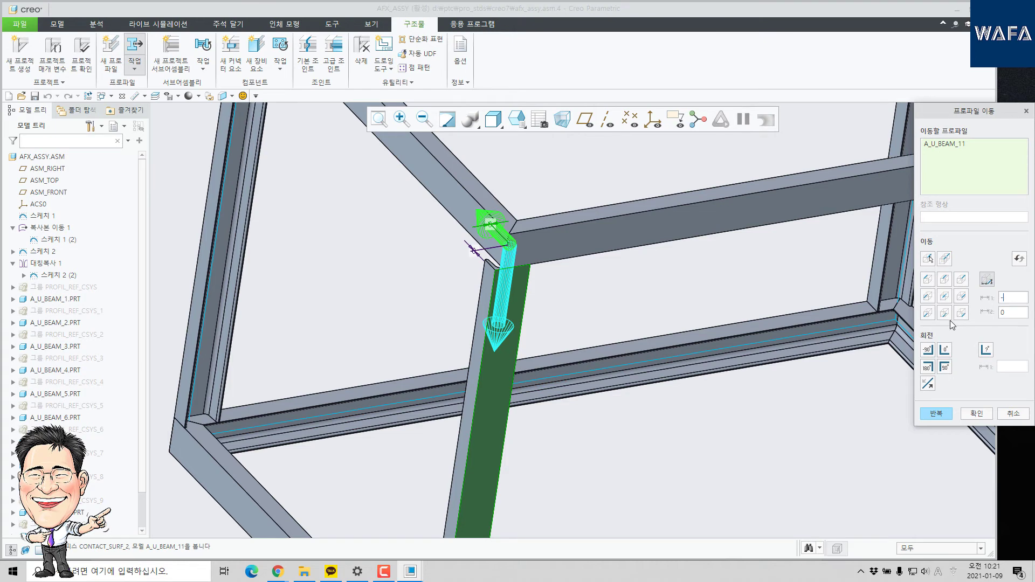
type("-17.5")
key("Return")
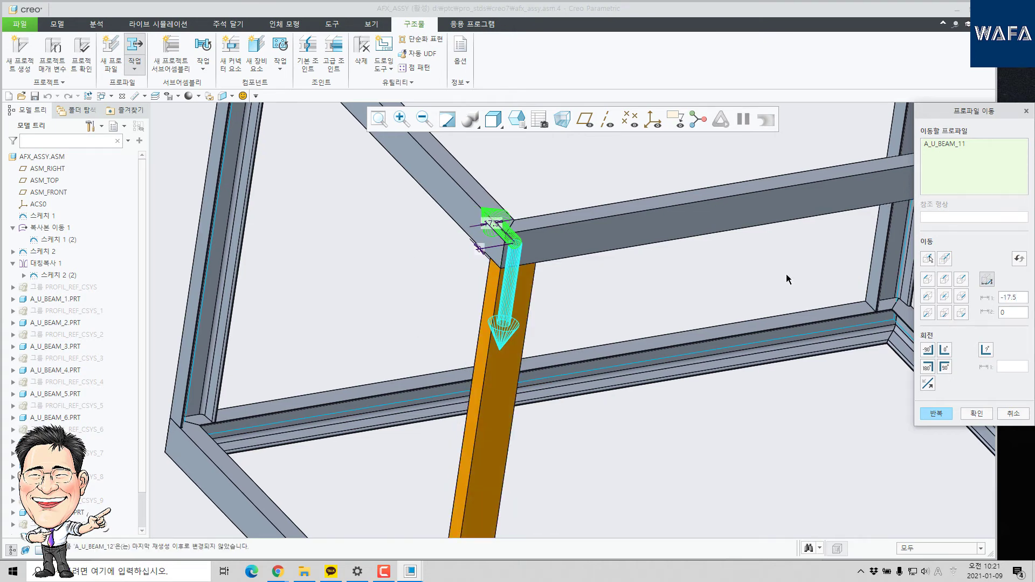
left_click(981, 414)
Join the end of the vertical beam A_U_BEAM_10 to the horizontal beam A_U_BEAM_7 with a one-profile-end-to-profile basic joint
scroll(557, 312, "up", 3)
middle_click_drag(557, 312, 570, 280)
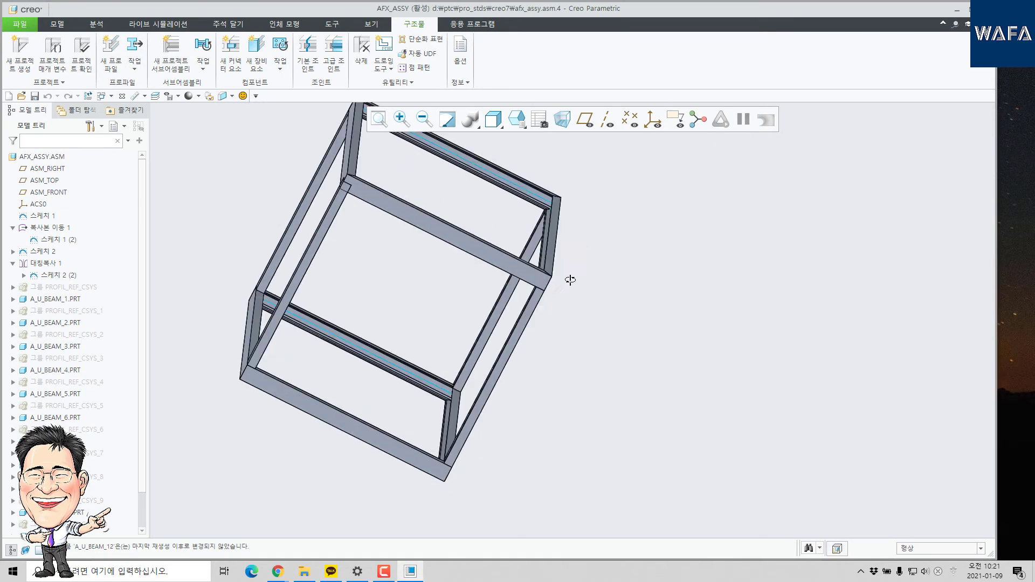
scroll(309, 160, "down", 5)
middle_click_drag(378, 186, 474, 210)
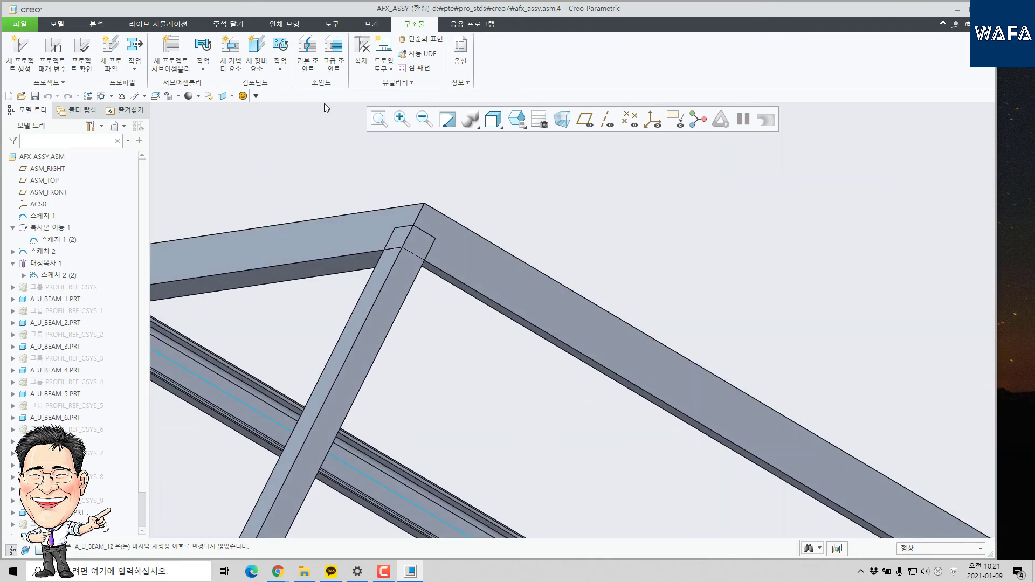
left_click(307, 51)
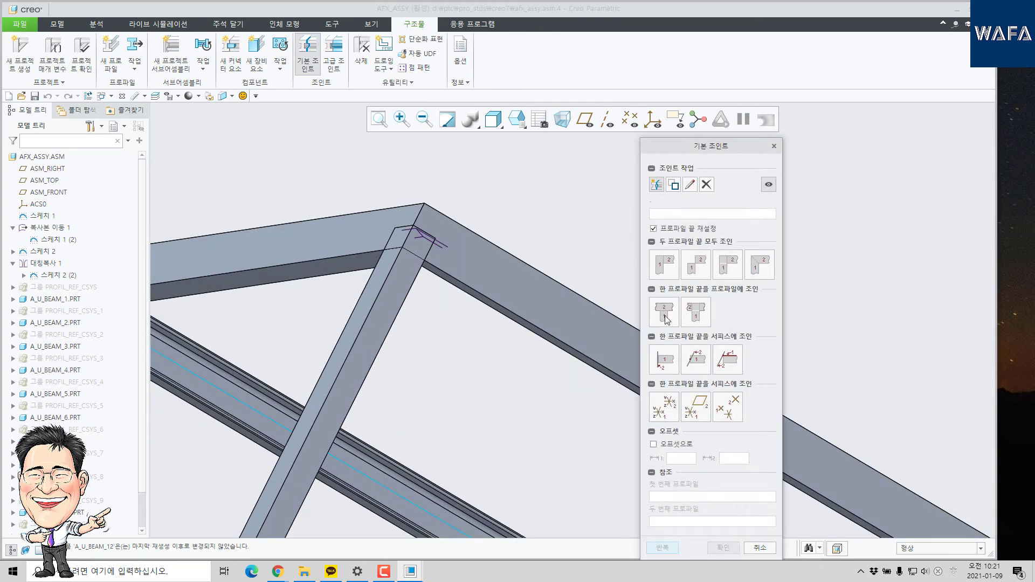
left_click(666, 319)
left_click(360, 297)
left_click(509, 280)
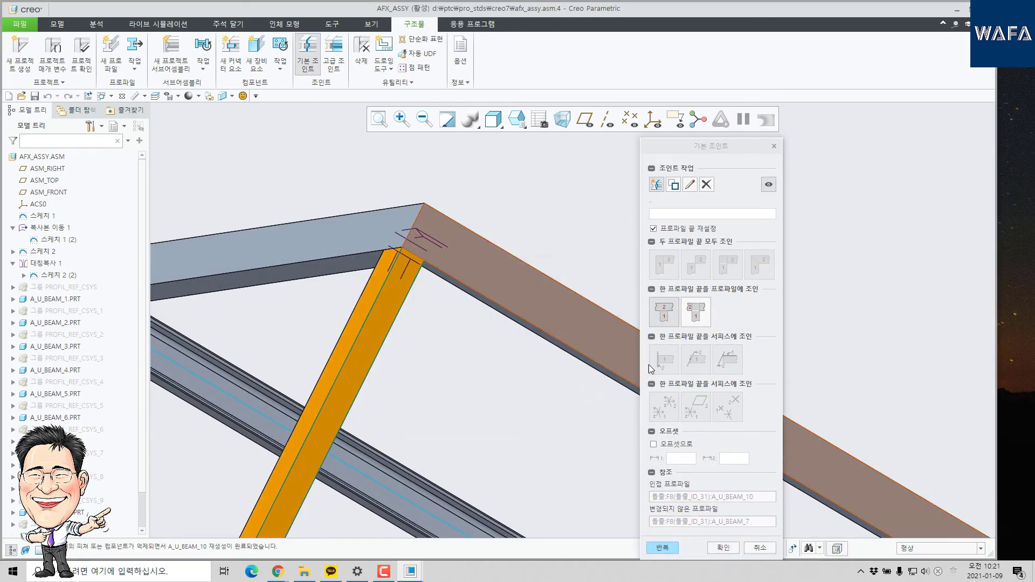
left_click(723, 548)
Hide Sketch 1, Sketch 2, the moved copy (복사본 이동 1) and the mirrored copy (대칭복사 1) of the layout sketches
scroll(681, 257, "down", 10)
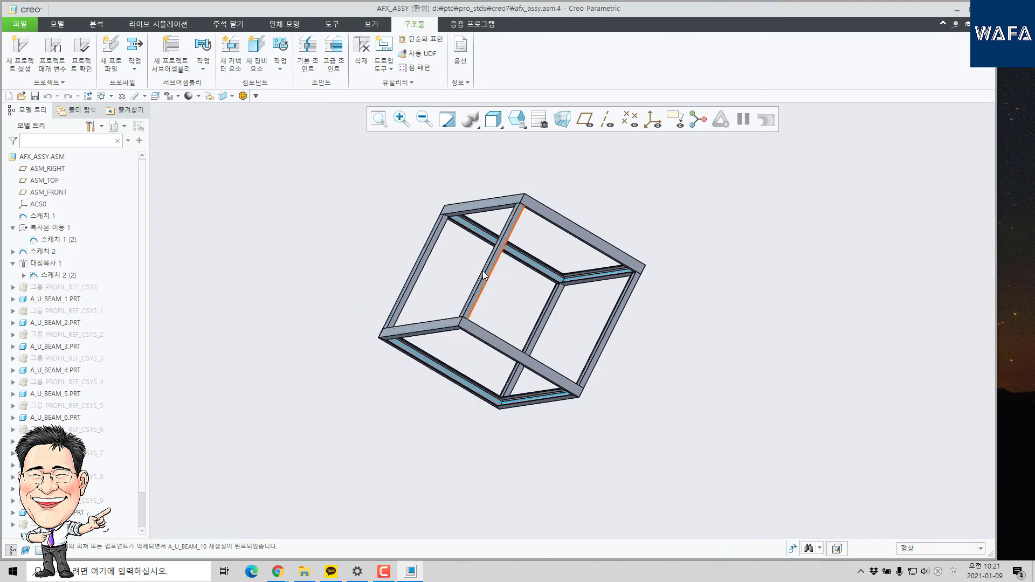
middle_click_drag(483, 271, 467, 250)
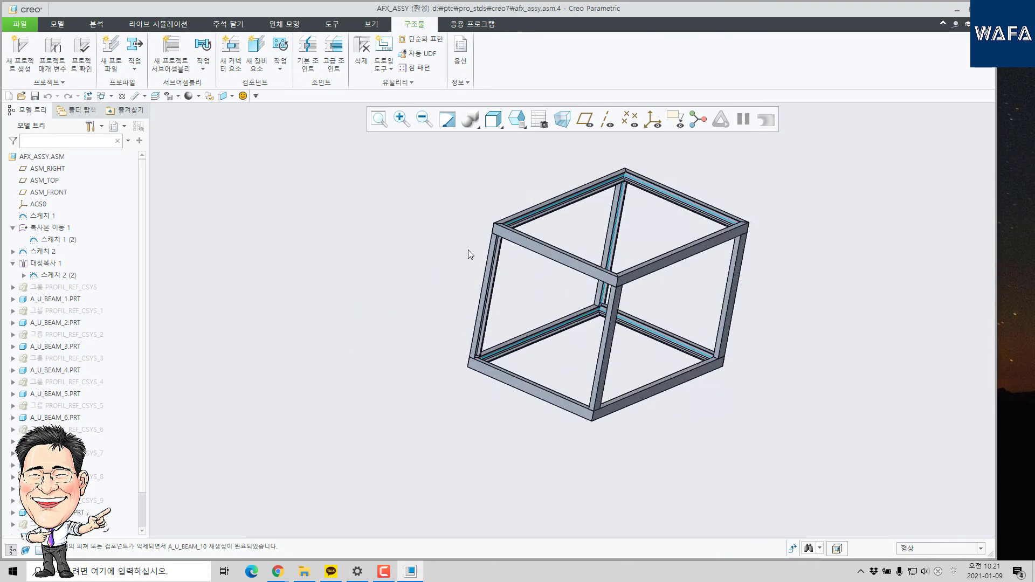
key("ctrl+d")
scroll(515, 153, "up", 5)
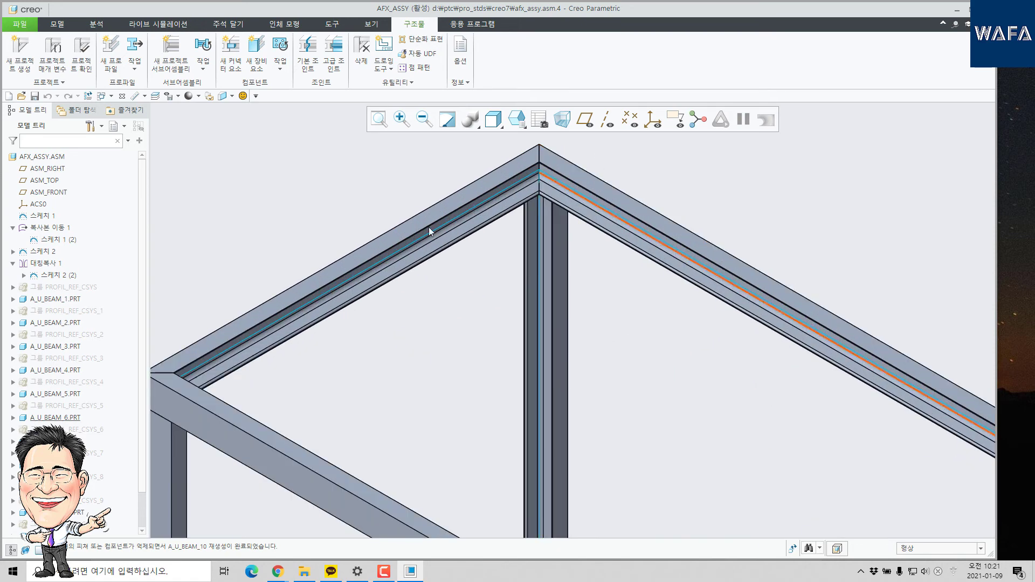
left_click(48, 251, "ctrl")
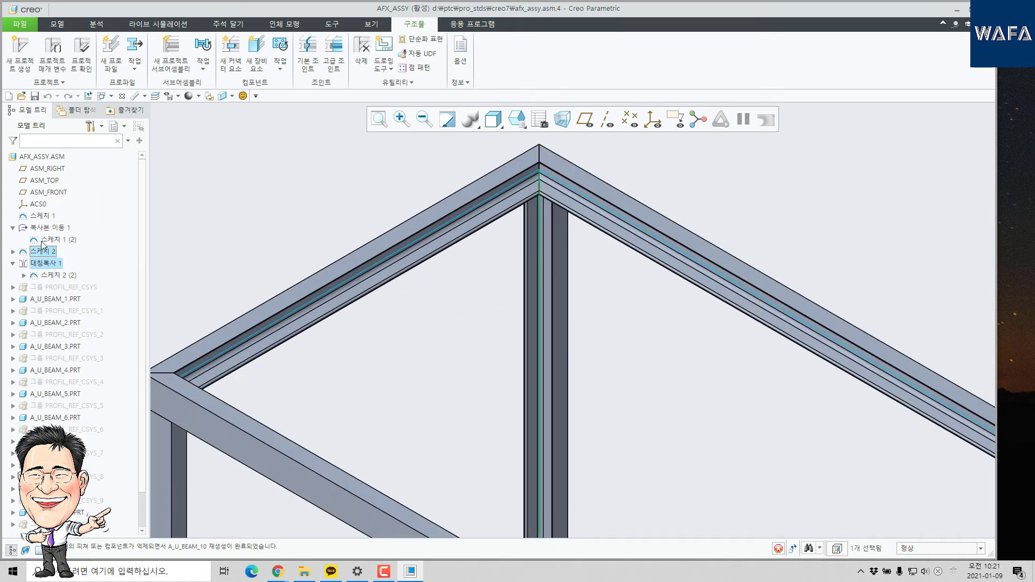
left_click(44, 229, "ctrl")
left_click(43, 216, "ctrl")
left_click(56, 189)
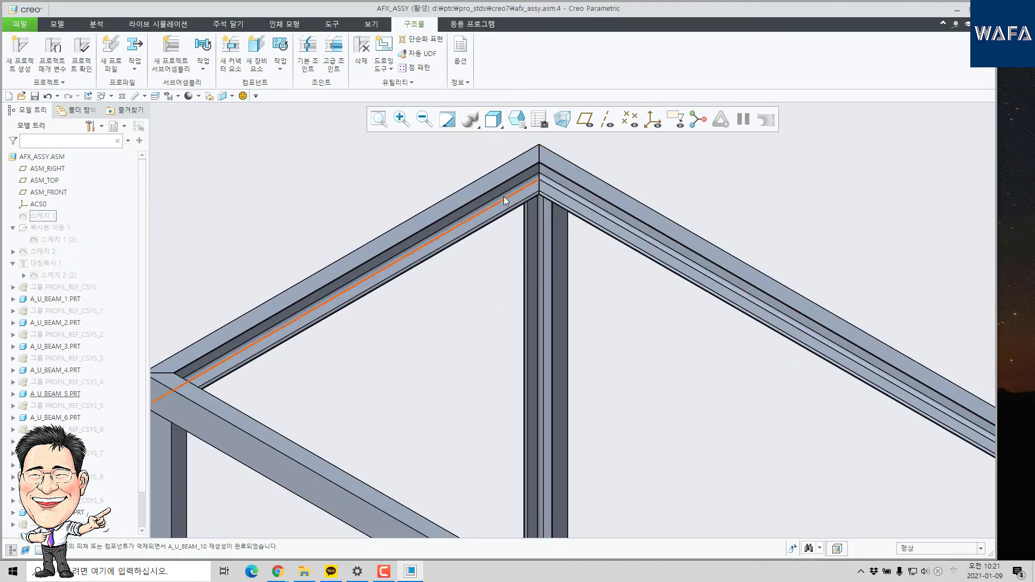
Start a new connector element and examine the connector library's manufacturer categories, from 구조용강 MM and BOSCH to 8020 INCH
middle_click_drag(503, 196, 519, 271)
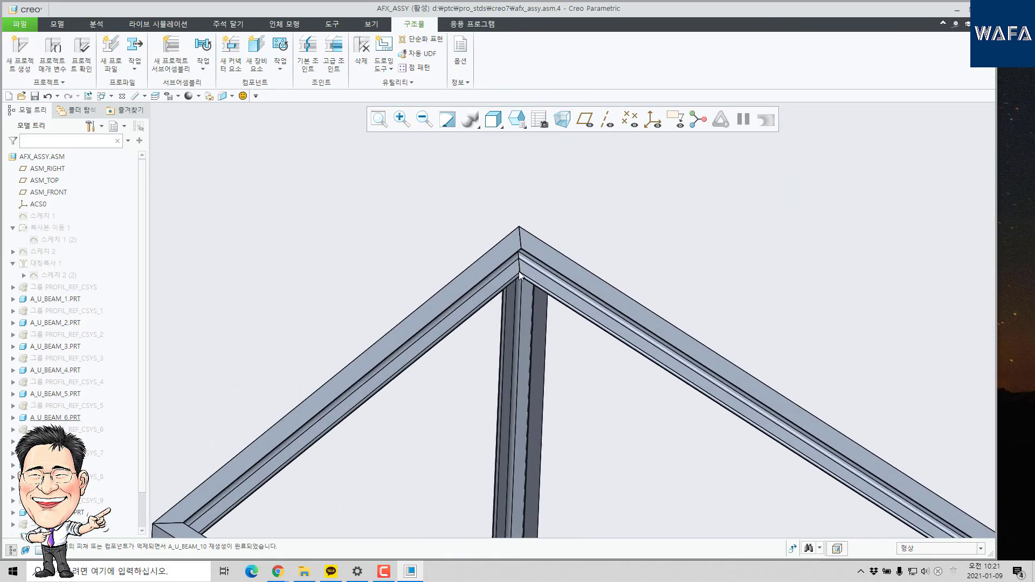
left_click(231, 54)
left_click(925, 235)
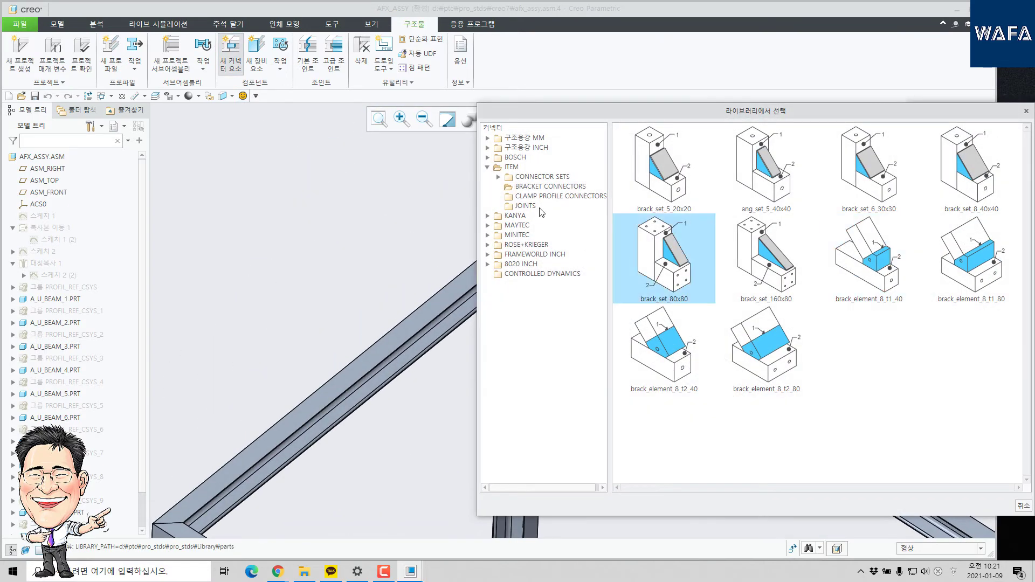
left_click(526, 138)
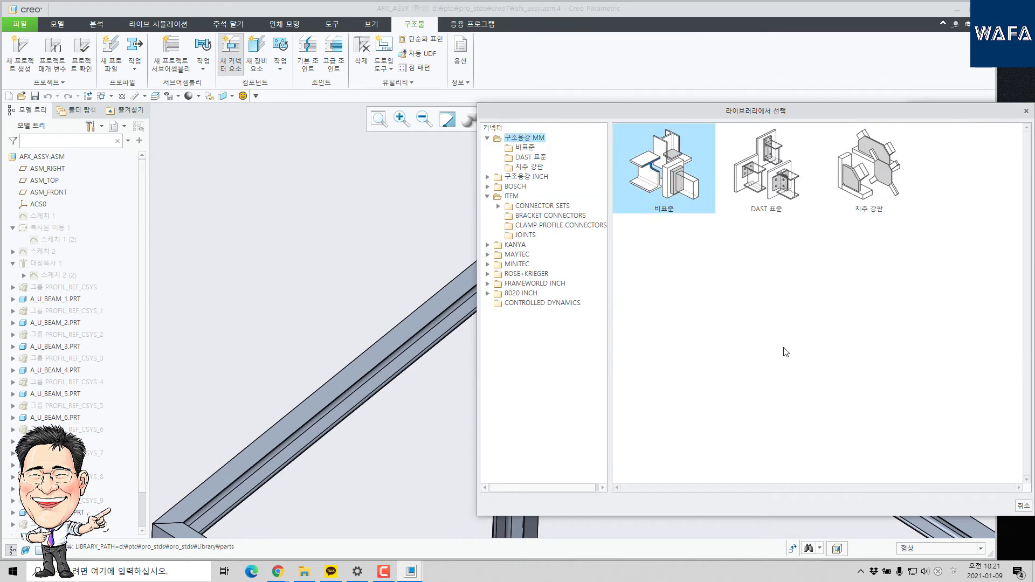
left_click(515, 187)
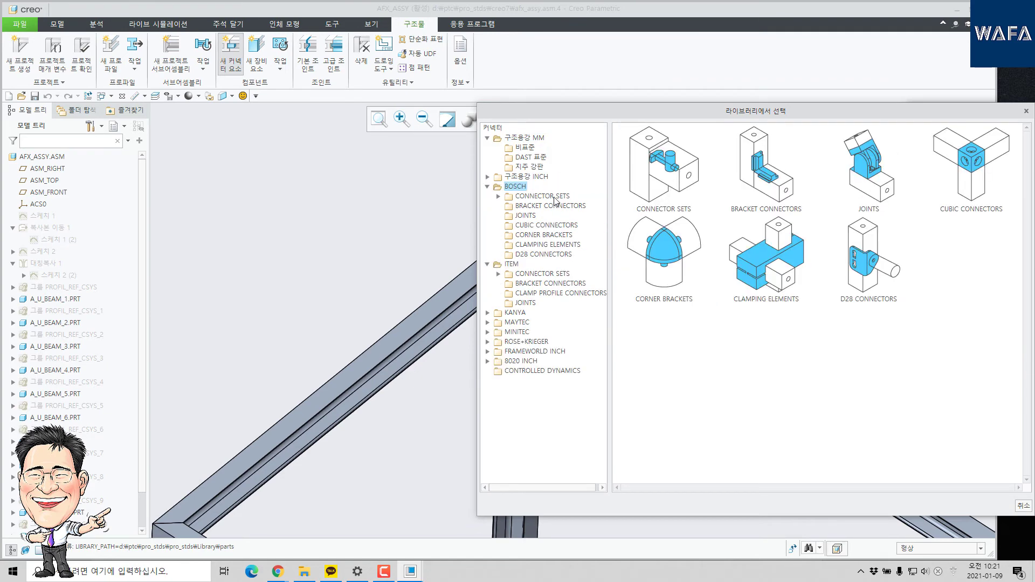
left_click(527, 360)
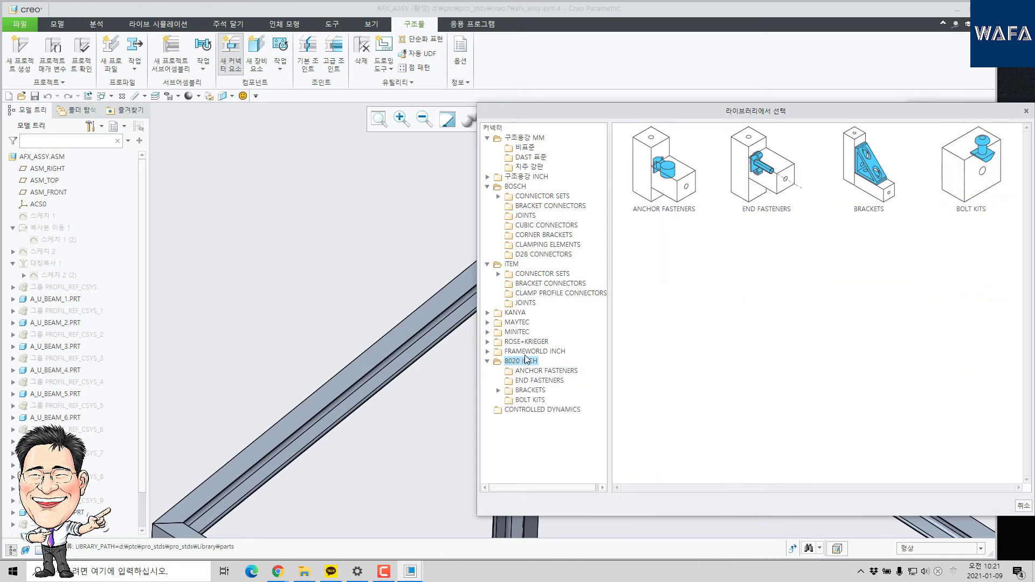
left_click(527, 351)
left_click(523, 342)
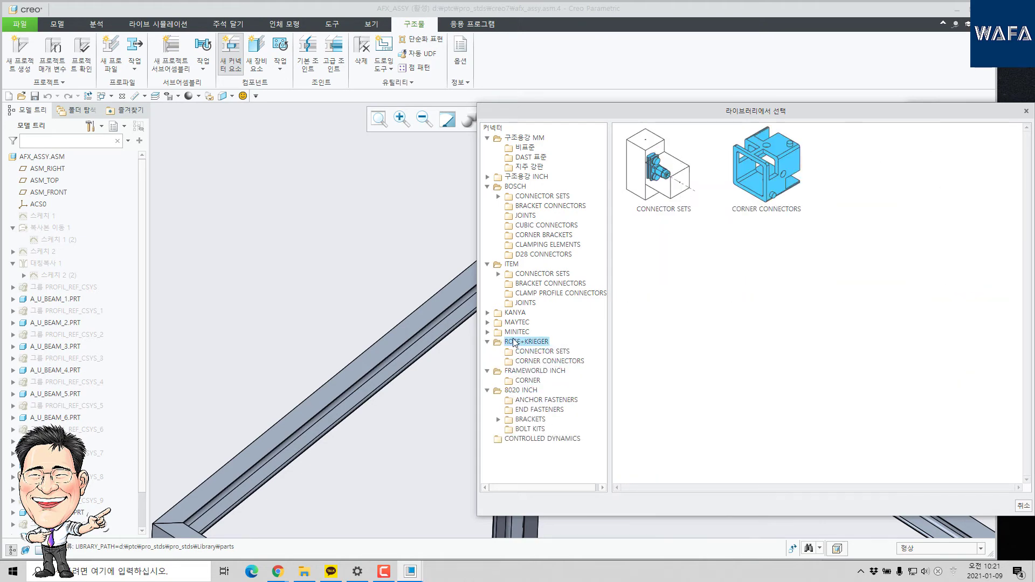
left_click(515, 332)
left_click(516, 322)
left_click(515, 312)
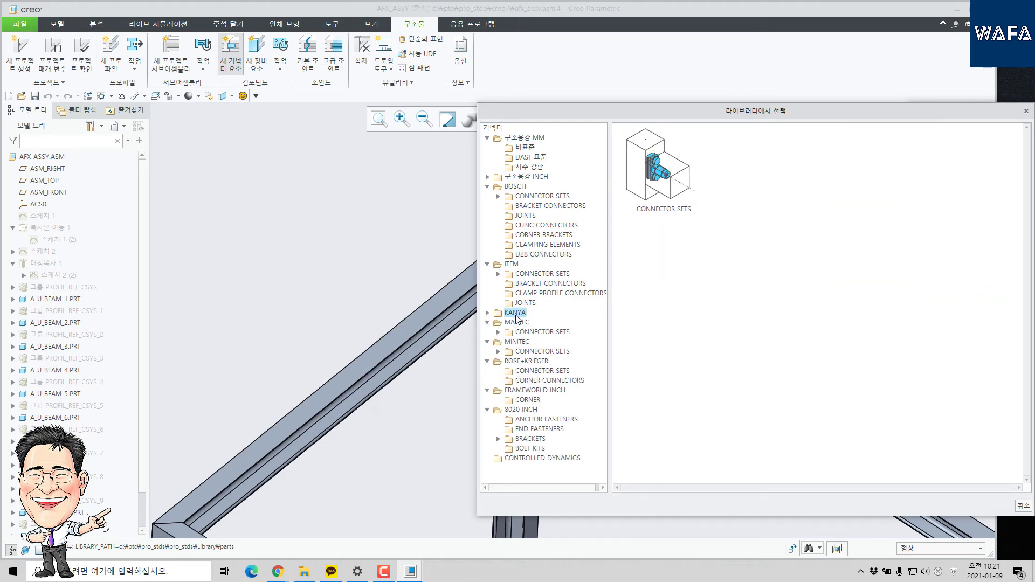
left_click(513, 264)
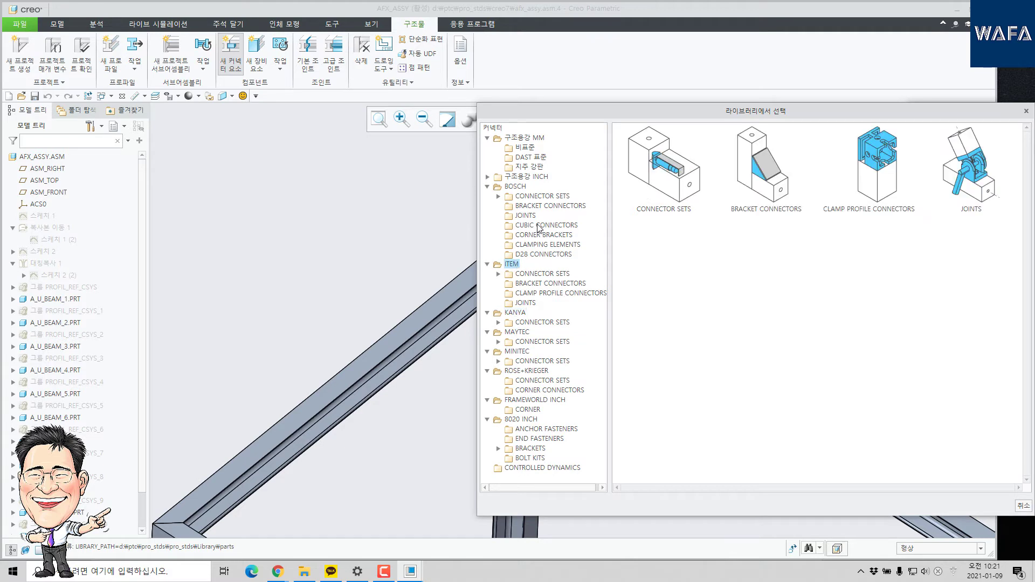
left_click(517, 187)
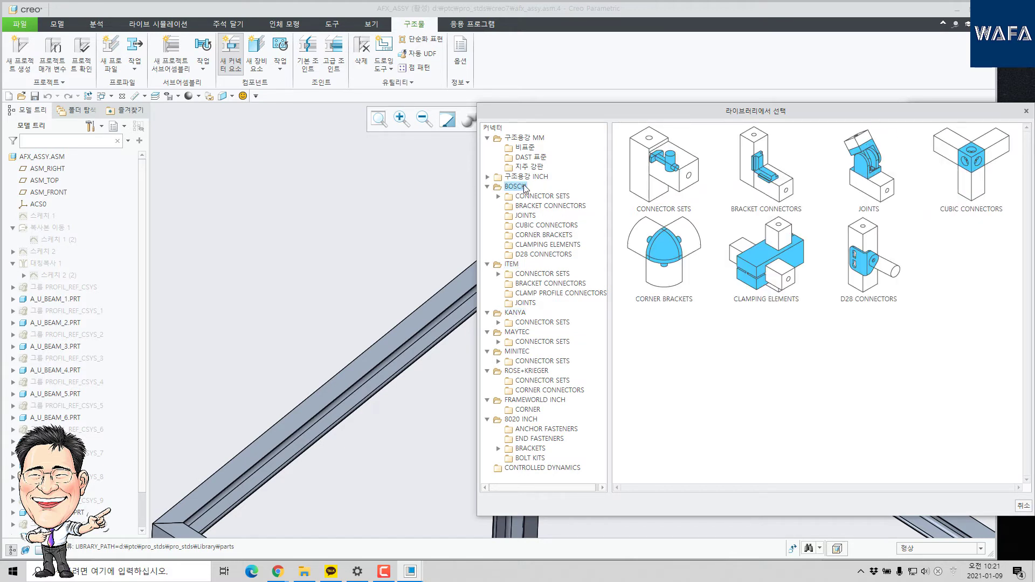
Choose the right-triangle corner plate (직삼각 코너 강판) from the 구조용강 MM 비표준 connectors and continue to its reference definition
left_click(526, 138)
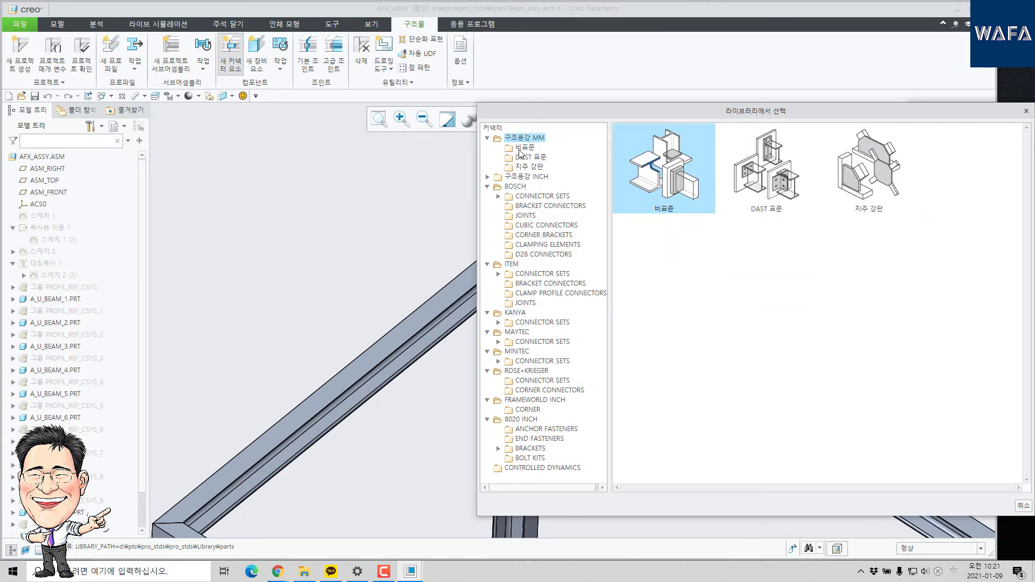
left_click(520, 149)
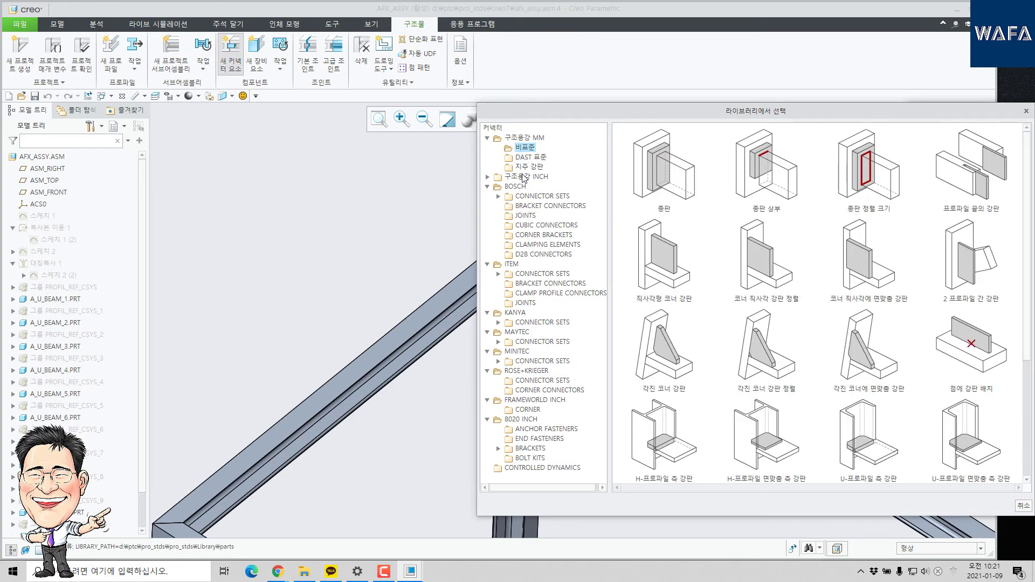
scroll(673, 366, "down", 1)
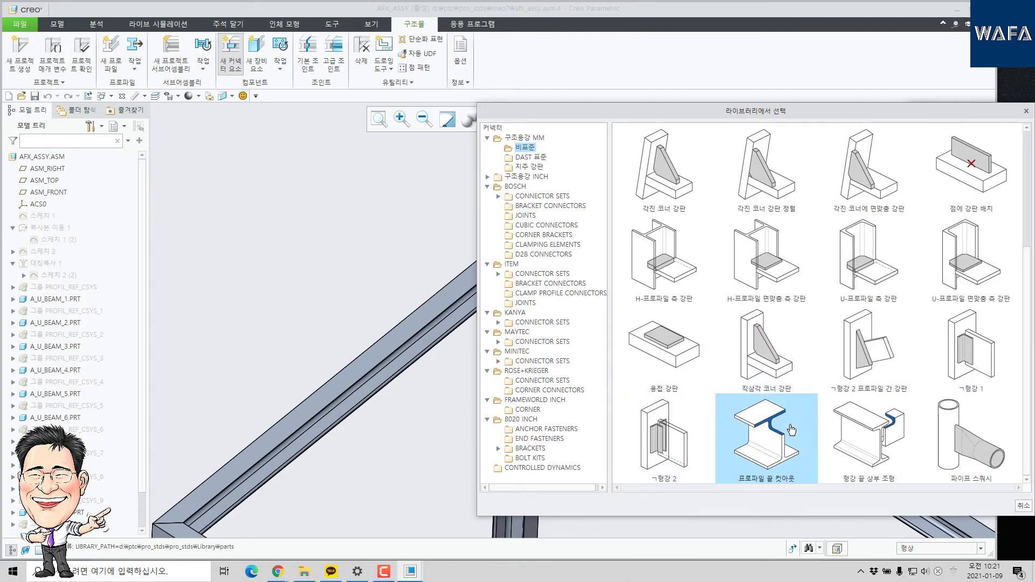
left_click(754, 342)
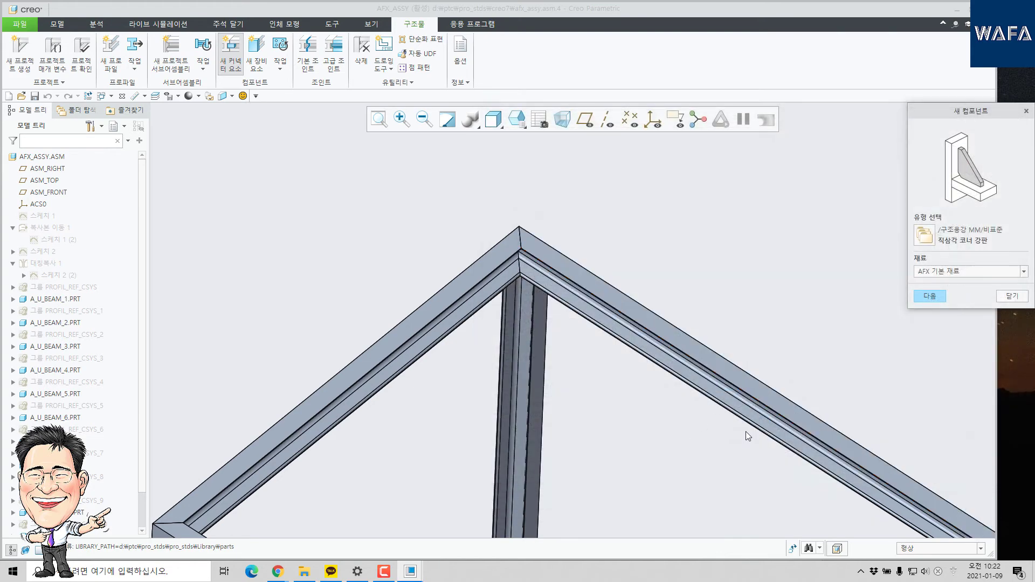
left_click(933, 296)
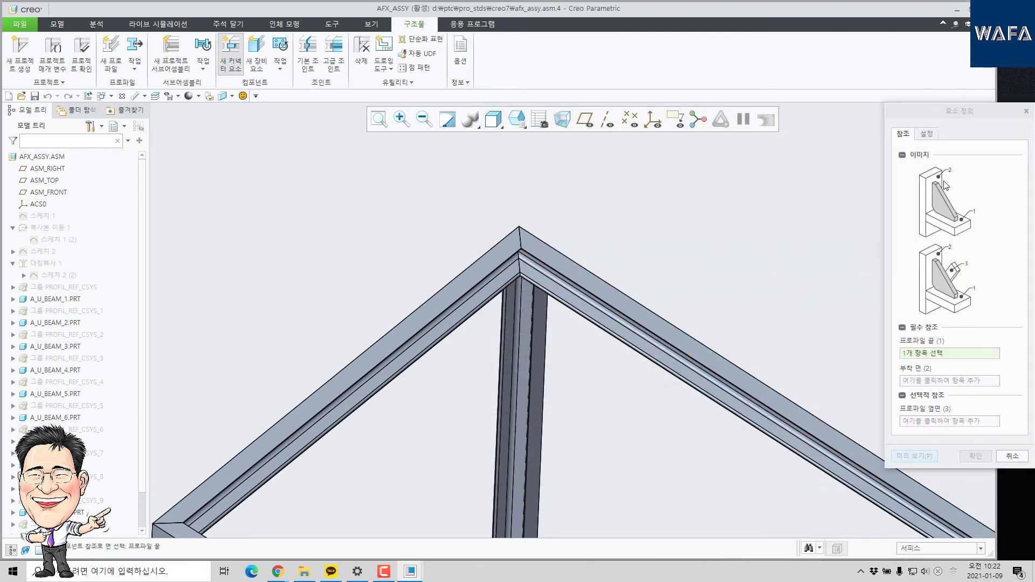
Place the corner plate between the inner faces of A_U_BEAM_5 and A_U_BEAM_6, previewing it before accepting
mouse_move(539, 259)
middle_mouse_down()
mouse_move(536, 226)
mouse_move(545, 264)
middle_mouse_up()
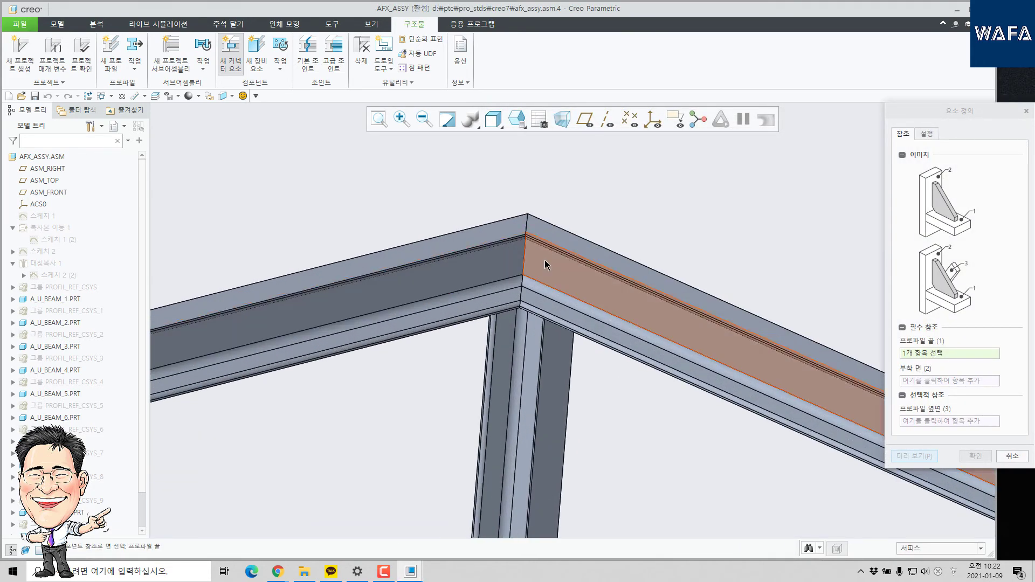
left_click(522, 276)
left_click(517, 244)
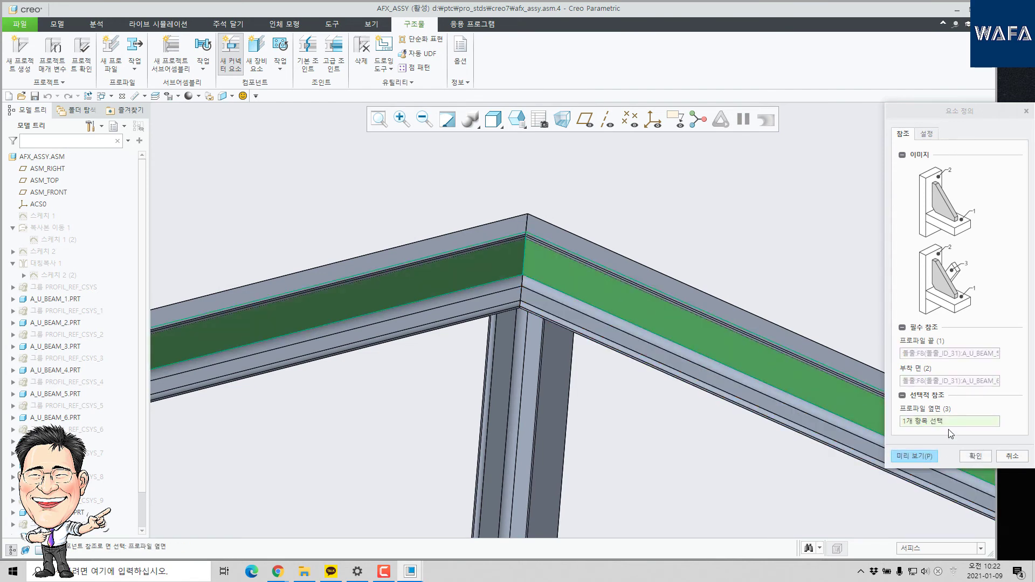
left_click(928, 456)
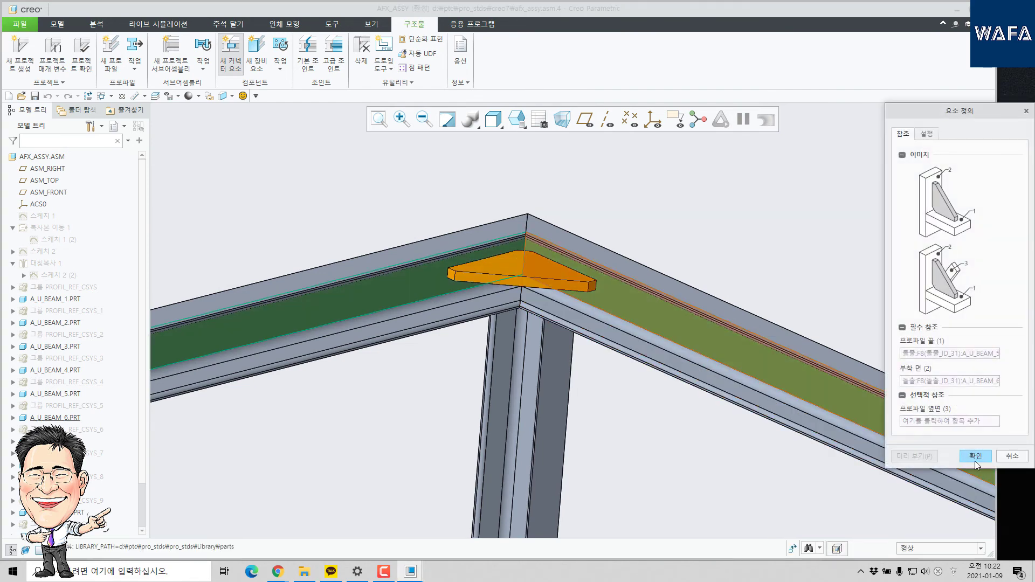
left_click(961, 456)
Place a second right-triangle corner plate between the inner channel faces of the two horizontal beams at another frame corner
scroll(500, 203, "up", 4)
middle_click(518, 220)
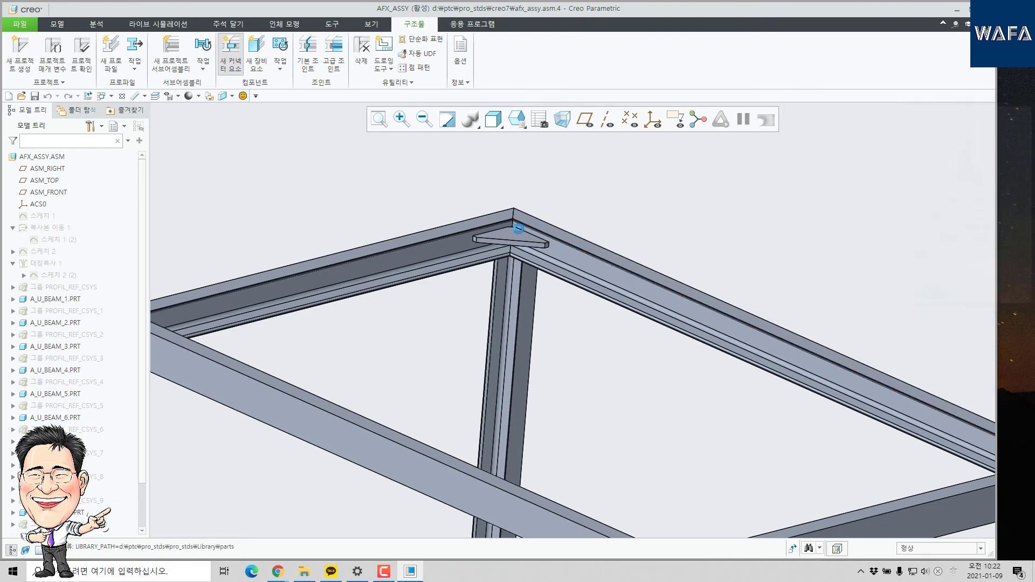
scroll(498, 236, "up", 3)
middle_click_drag(499, 237, 677, 305)
scroll(677, 306, "down", 6)
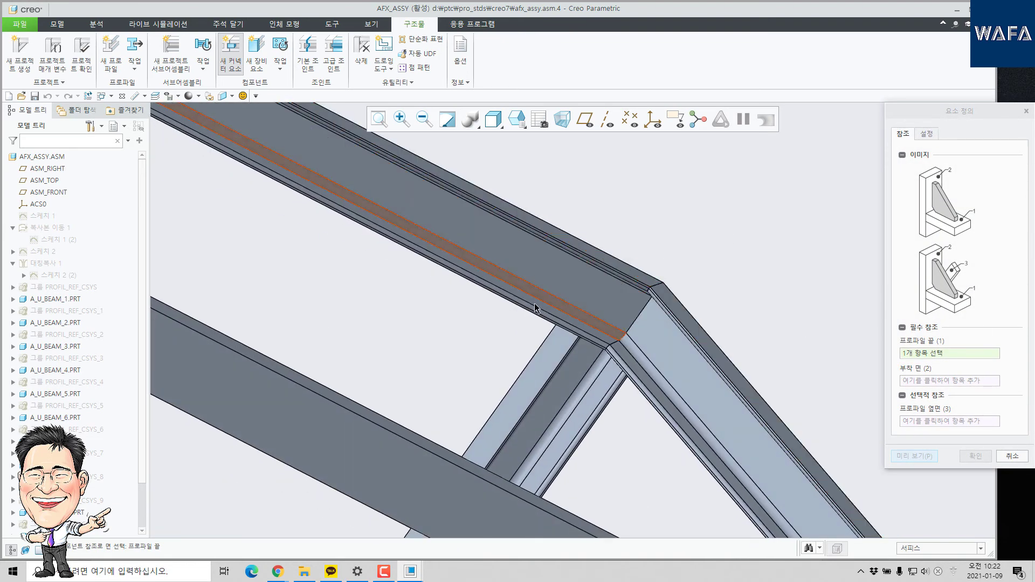
left_click(597, 295)
left_click(667, 282)
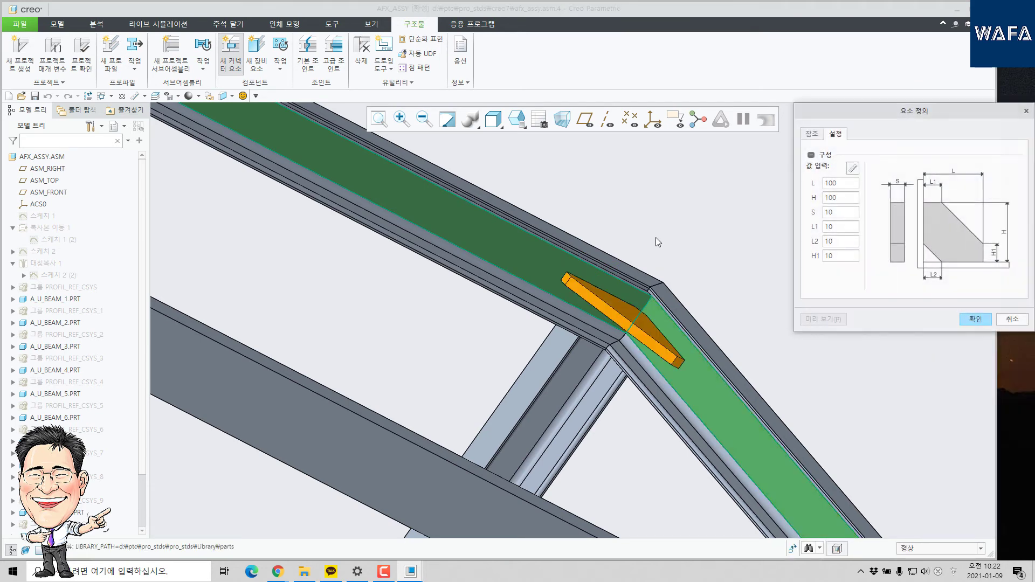
scroll(568, 243, "up", 5)
scroll(568, 243, "up", 2)
middle_click_drag(569, 243, 622, 299)
middle_click(755, 294)
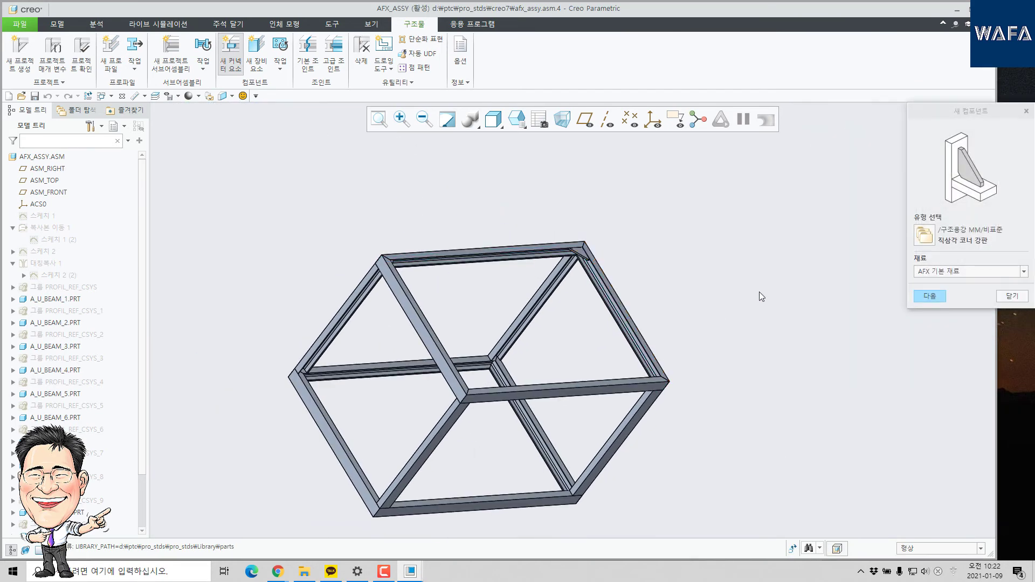
Place a right-triangle corner plate with length L 200 between the inner channel faces at the upper frame's third corner
scroll(658, 361, "down", 8)
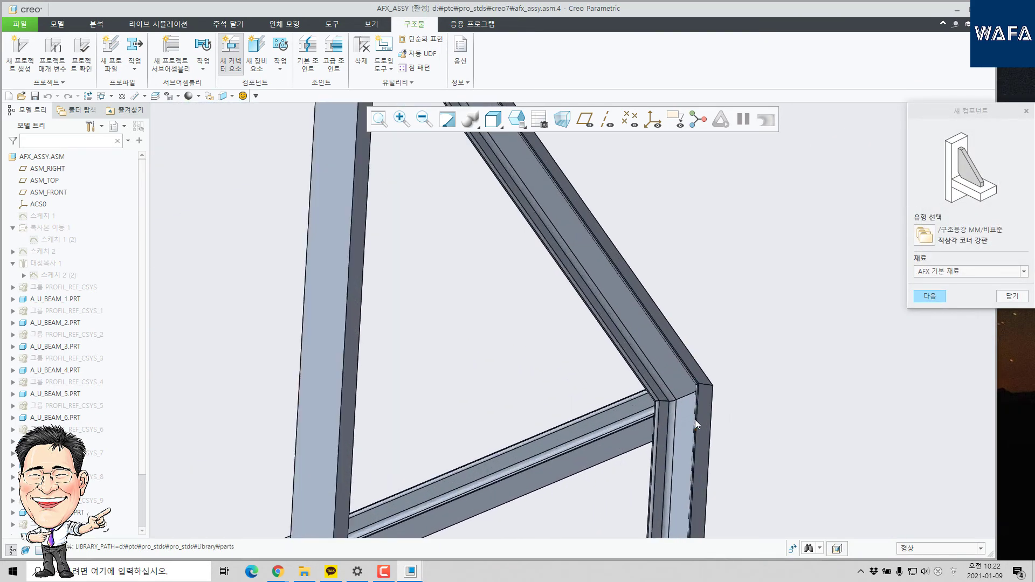
left_click(672, 370)
left_click(687, 412)
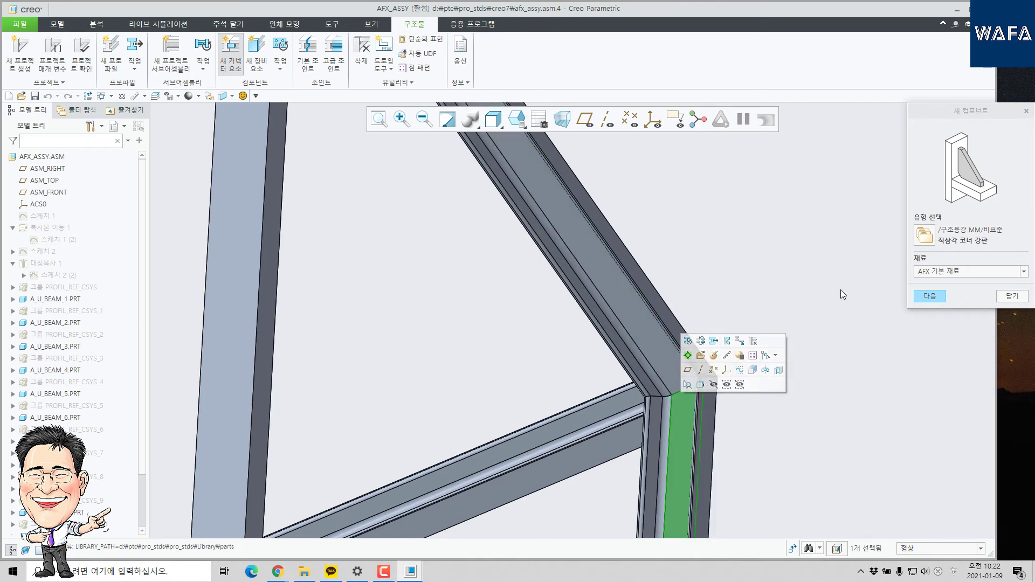
middle_click(806, 310)
left_click(682, 373)
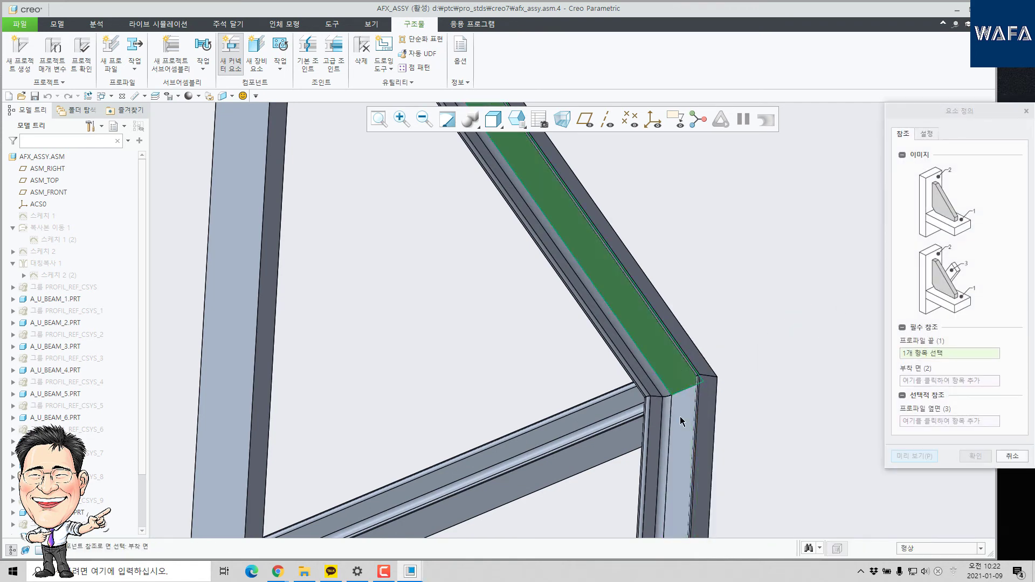
left_click(927, 134)
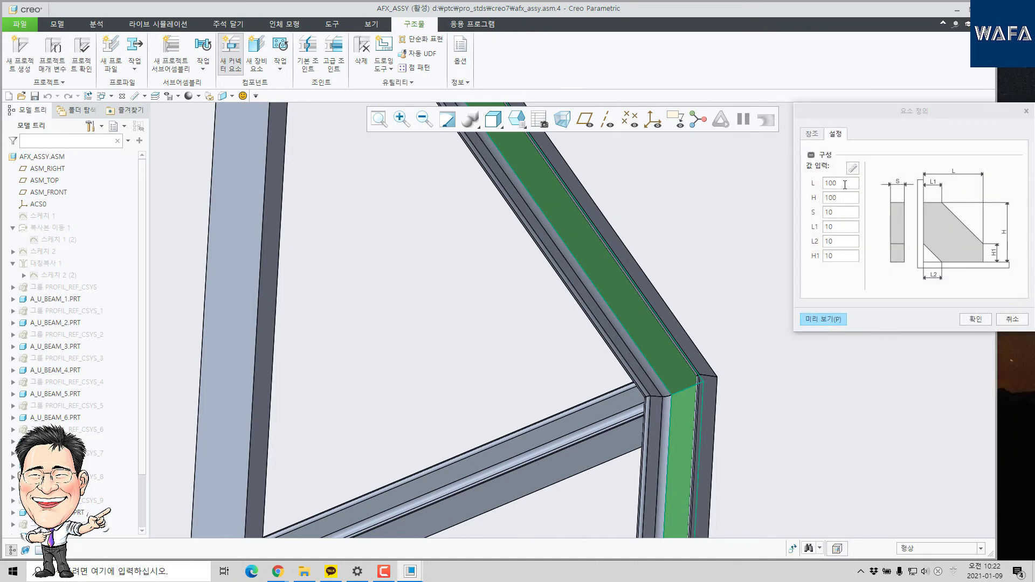
left_click(845, 183)
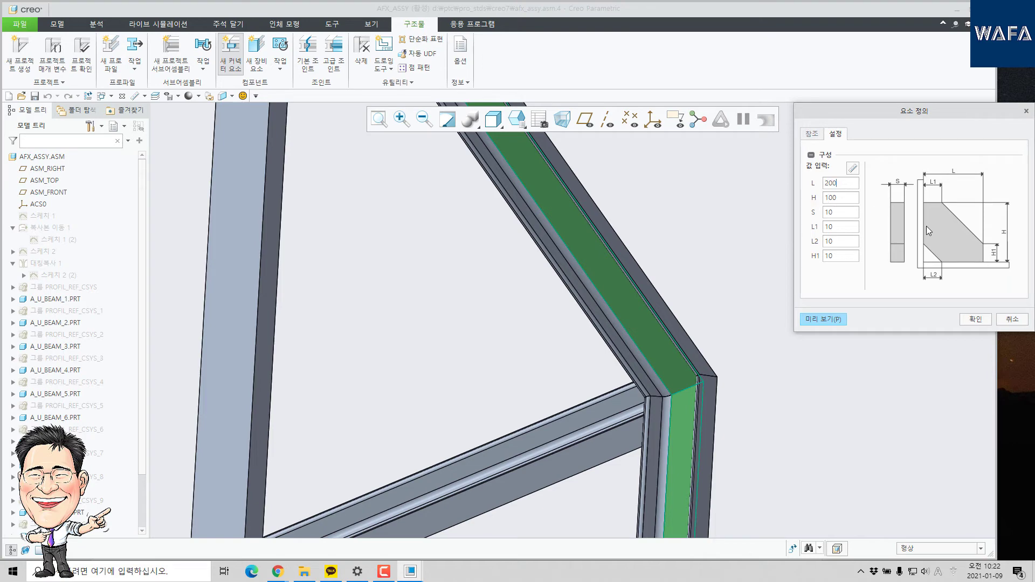
left_click(975, 320)
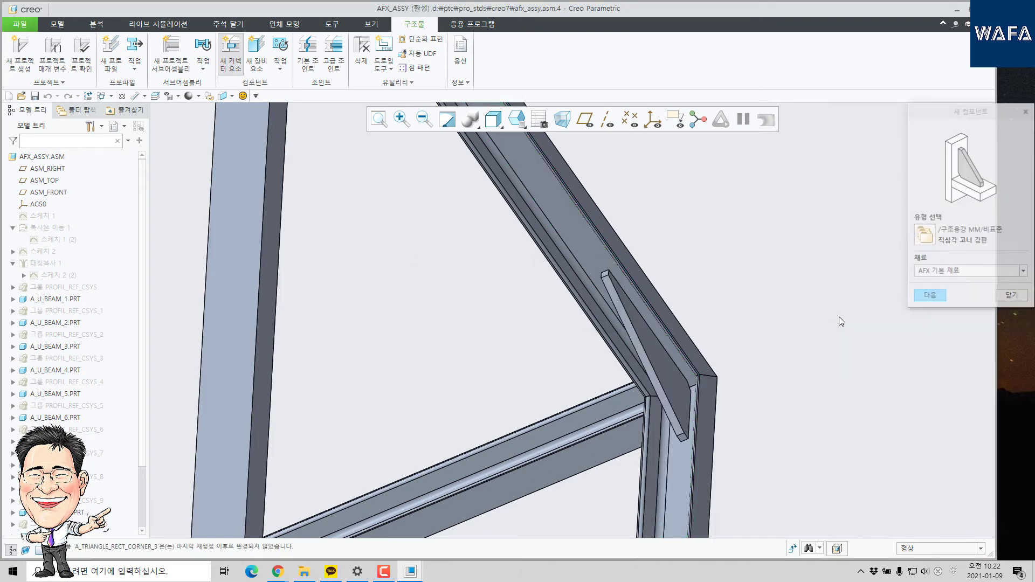
Place a corner plate with the default dimensions at the upper frame's remaining corner, previewing it before accepting
key("Return")
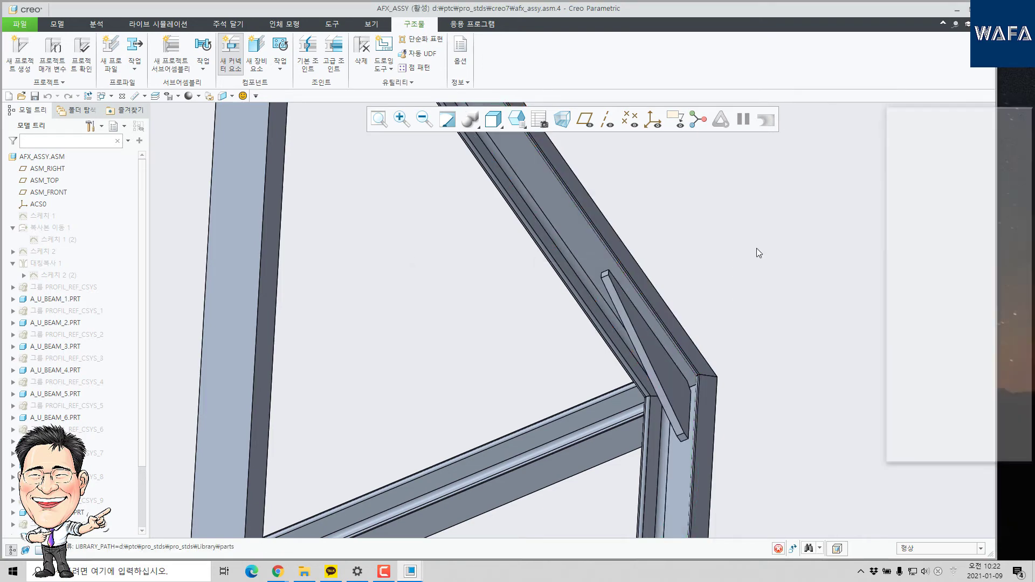
key("ctrl+d")
scroll(641, 441, "down", 8)
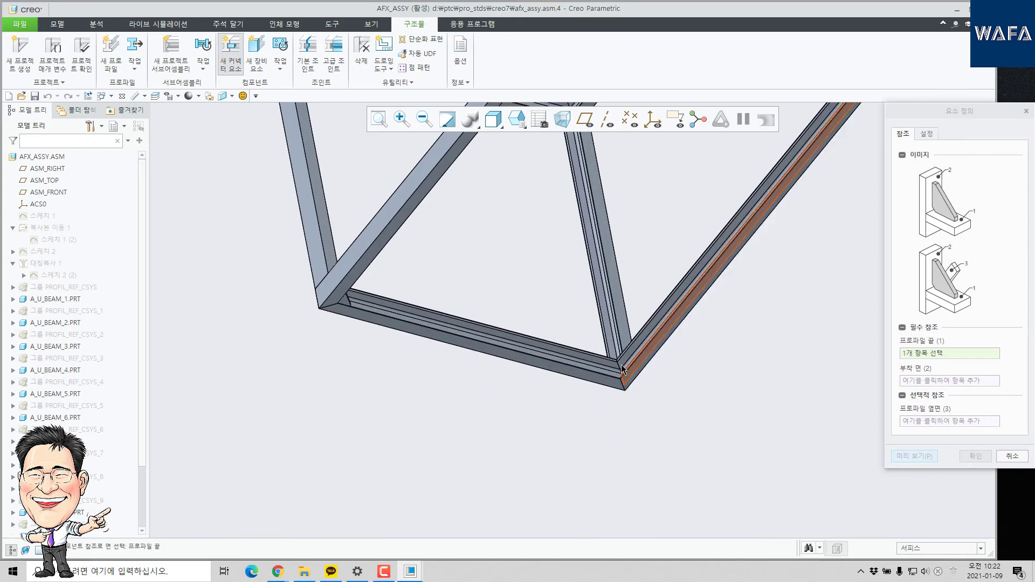
left_click(605, 434)
left_click(661, 426)
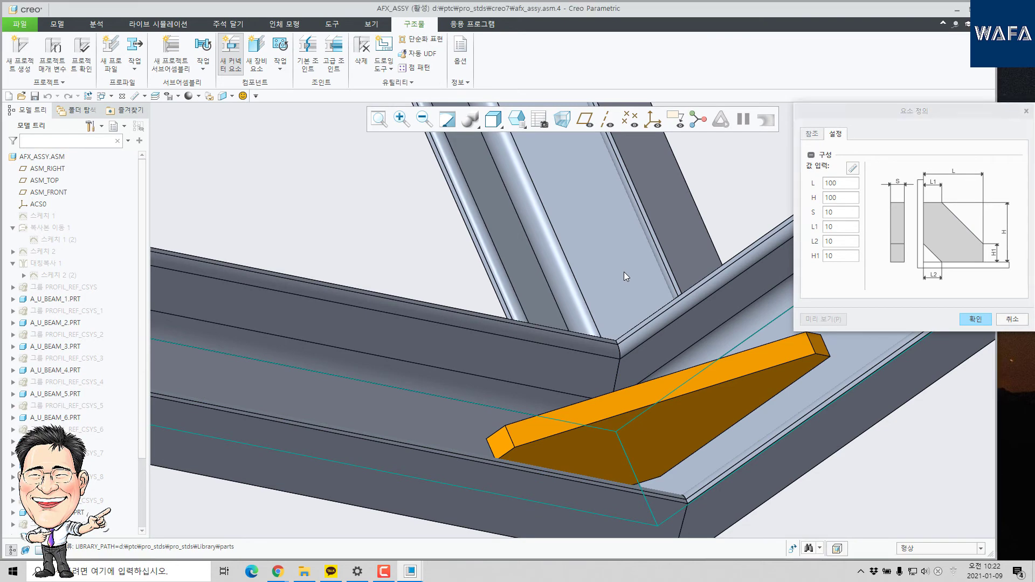
middle_click(623, 272)
Place a corner plate between the inner channel faces of A_U_BEAM_3 and its adjoining beam in the lower frame
scroll(609, 303, "up", 5)
middle_click_drag(530, 268, 538, 235)
scroll(545, 222, "up", 3)
scroll(424, 318, "down", 8)
left_click(494, 357)
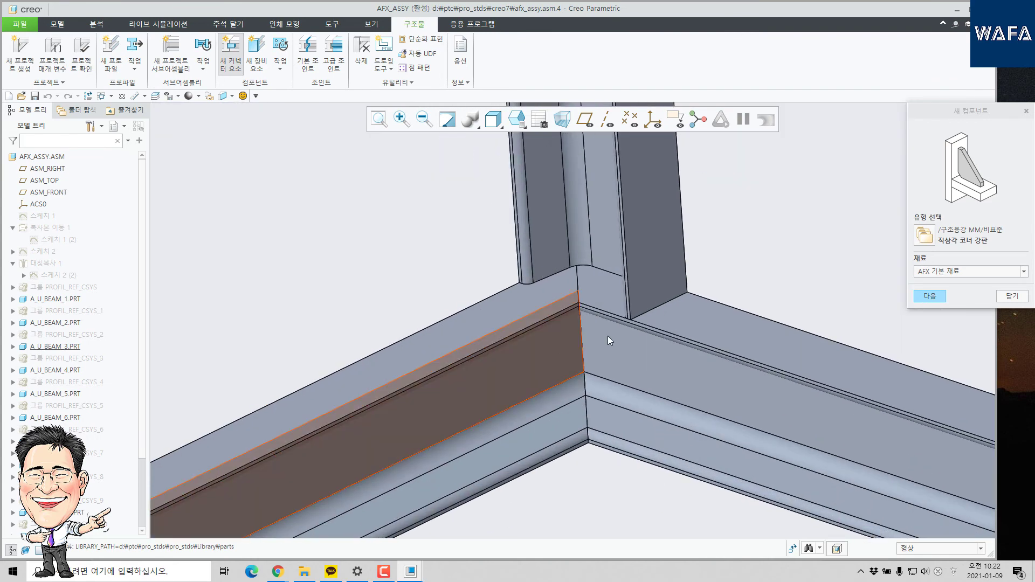
left_click(596, 364)
middle_click(745, 251)
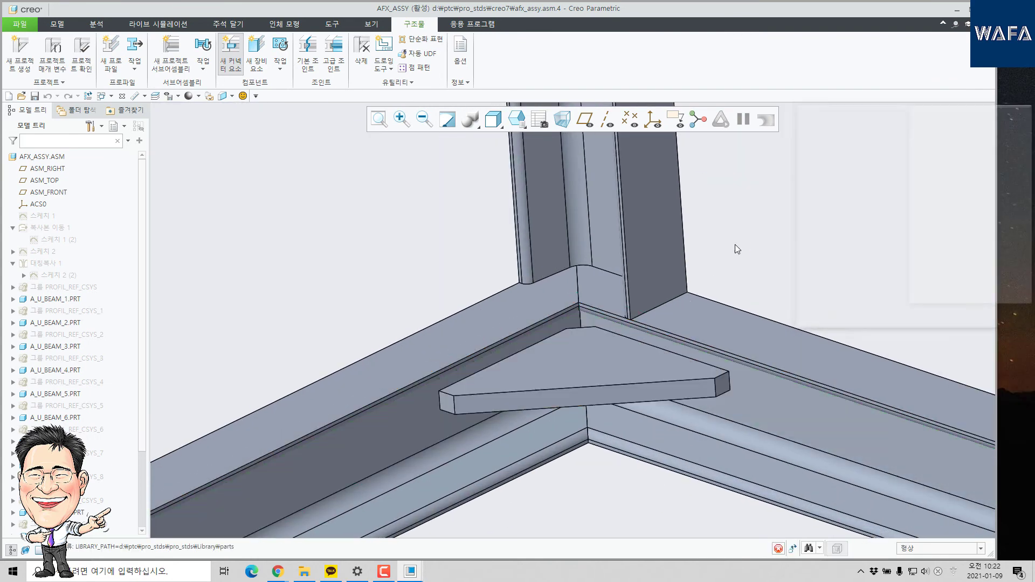
Place a second default-size corner plate between the inner channel faces at another corner of the lower frame
scroll(735, 244, "up", 5)
middle_click_drag(819, 353, 652, 353, "shift")
scroll(540, 332, "down", 6)
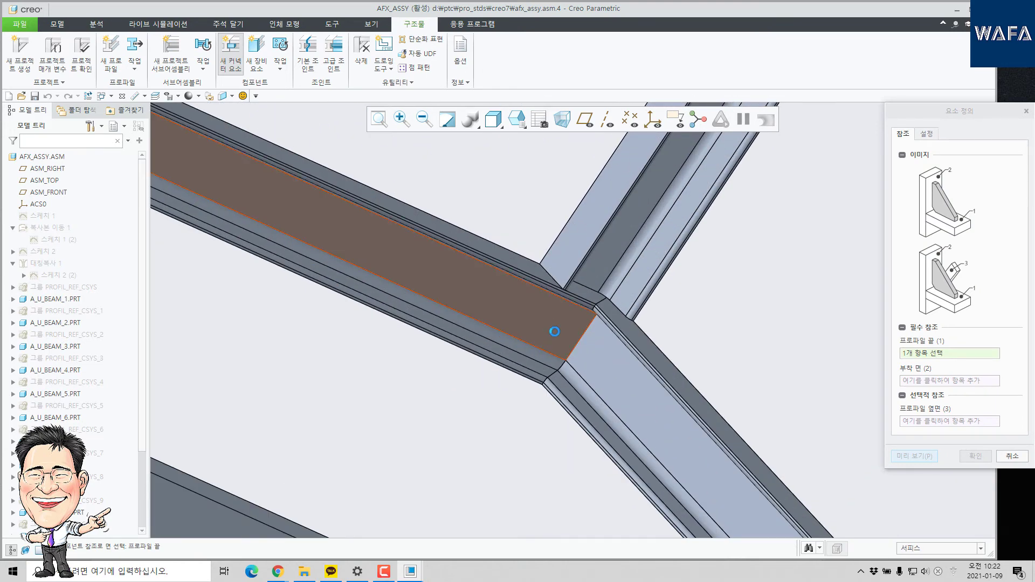
left_click(554, 331)
left_click(636, 345)
middle_click(732, 300)
Place a third default-size corner plate between the inner channel faces of two lower frame beams
scroll(734, 299, "up", 5)
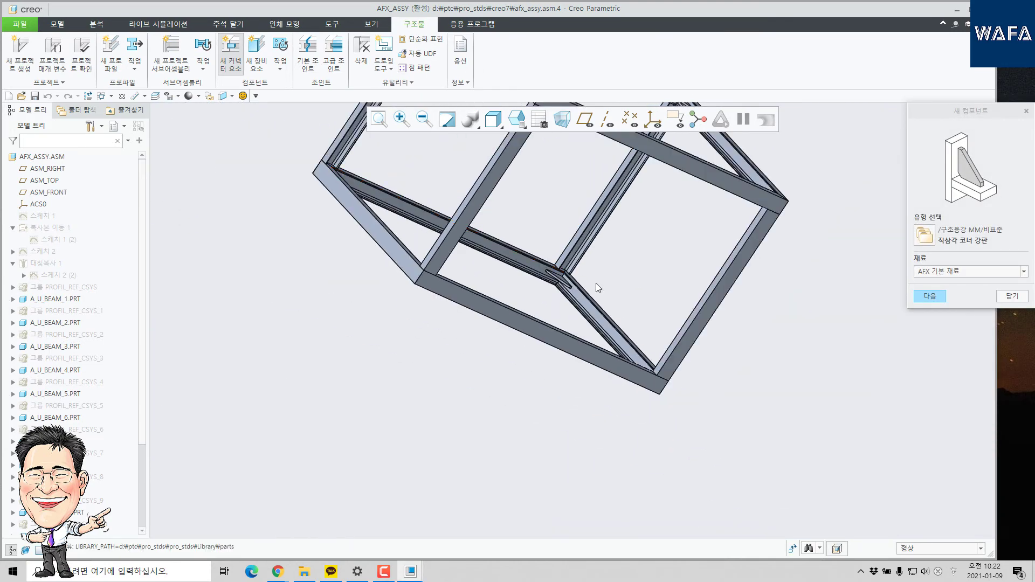
middle_click(598, 287)
middle_click_drag(658, 363, 710, 452)
scroll(748, 483, "down", 4)
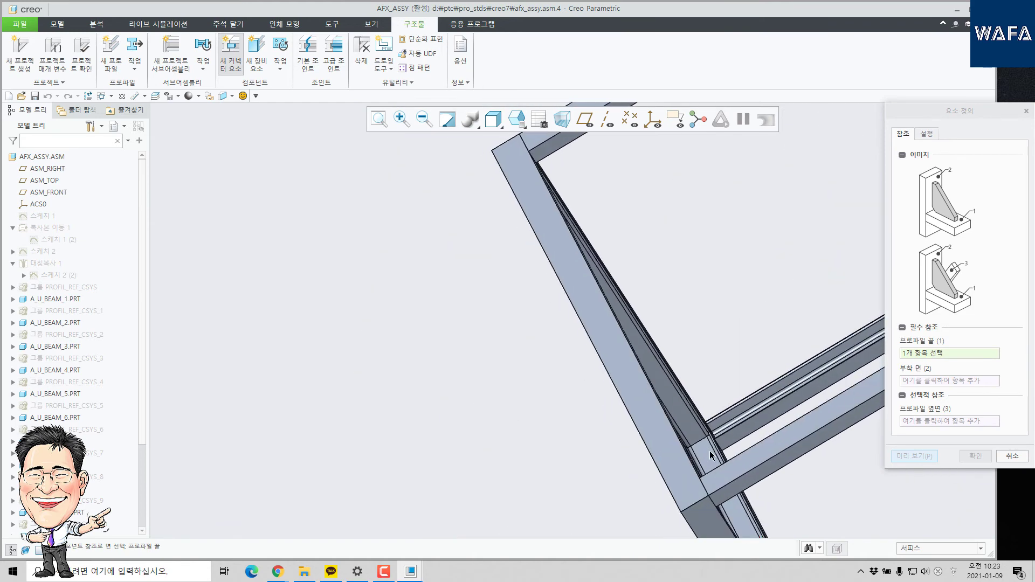
scroll(701, 443, "down", 5)
left_click(692, 435)
left_click(704, 460)
middle_click(738, 205)
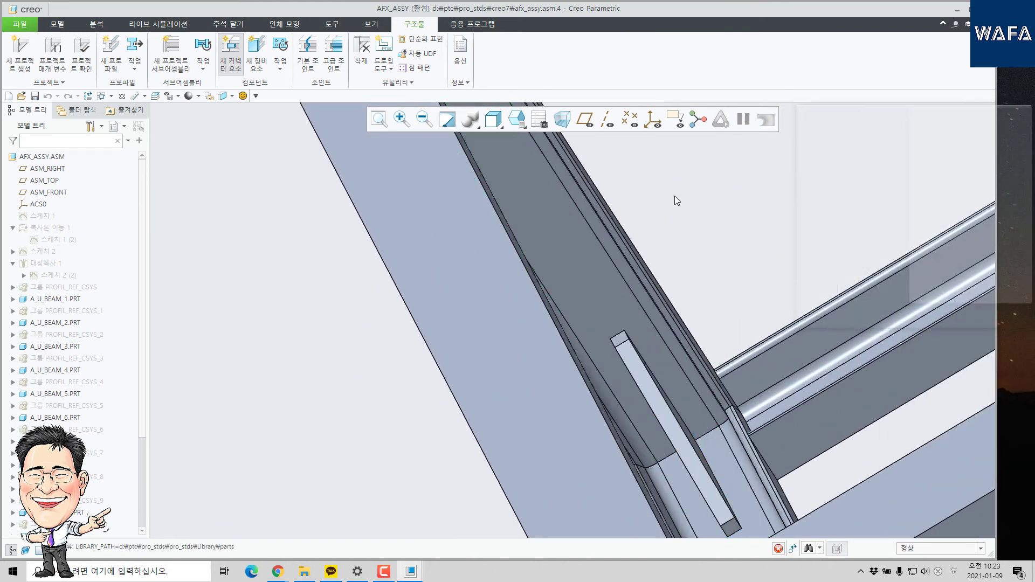
Place the last corner plate between the inner channel faces at the lower frame's remaining corner and finish adding connectors
scroll(641, 220, "up", 5)
middle_click_drag(636, 222, 475, 258)
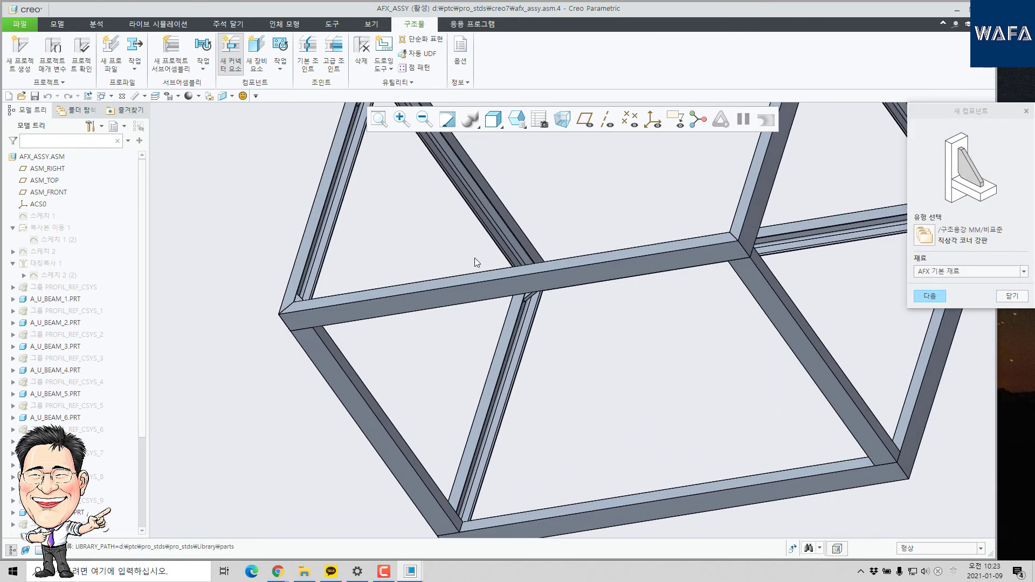
middle_click_drag(468, 502, 546, 331, "shift")
scroll(588, 287, "down", 4)
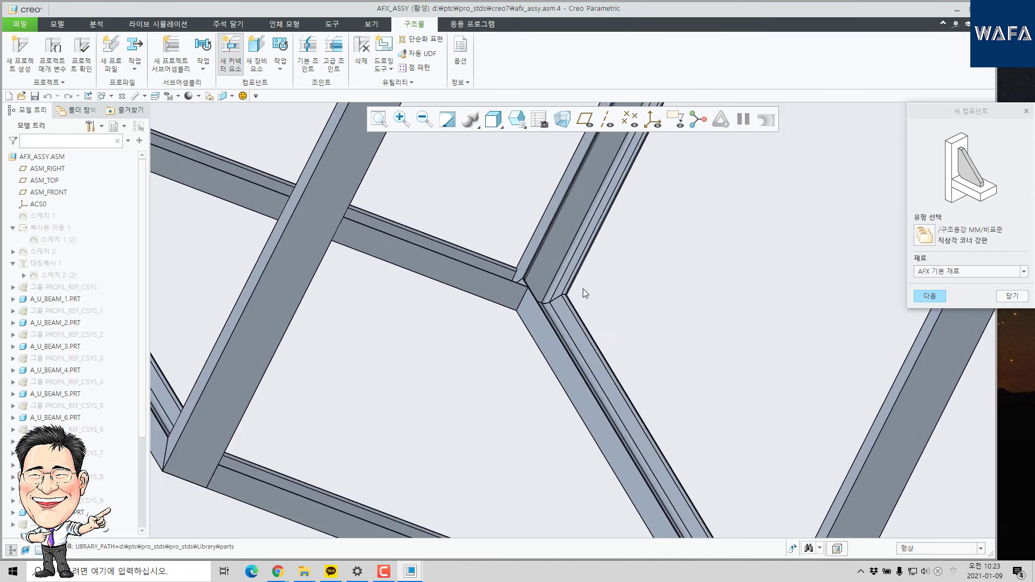
middle_click_drag(584, 291, 555, 296)
scroll(557, 296, "down", 3)
left_click(542, 246)
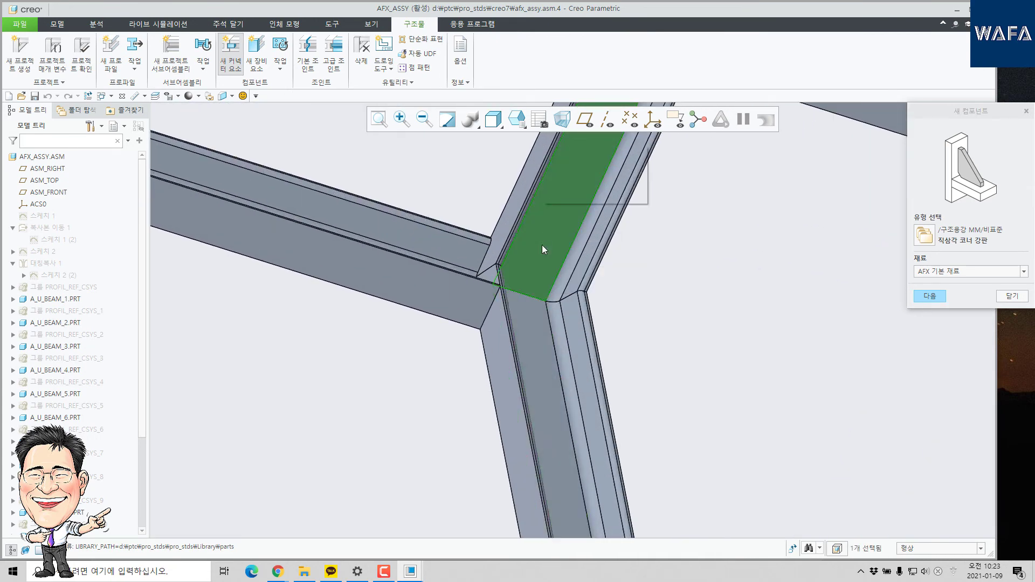
middle_click(514, 281)
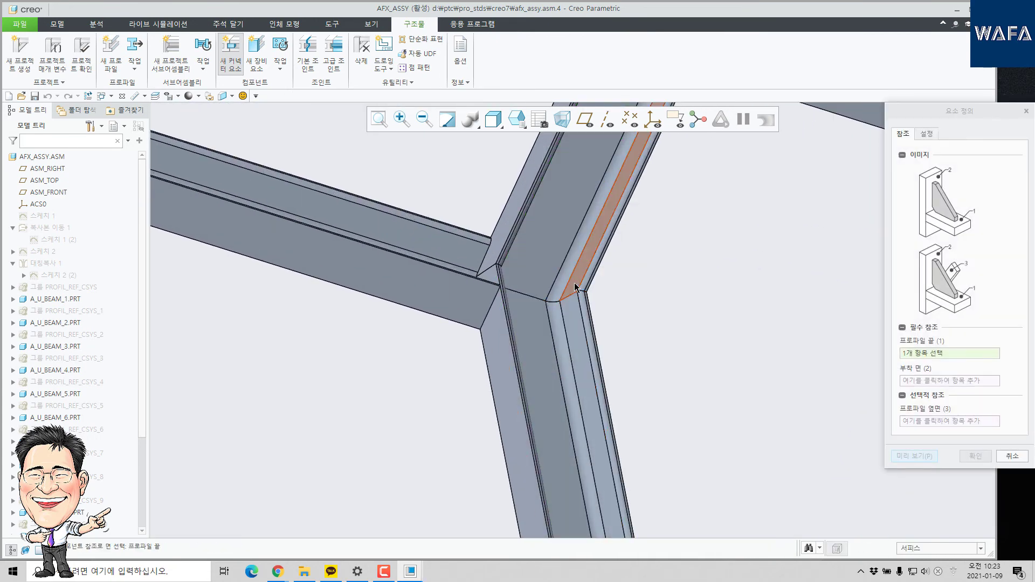
left_click(536, 250)
left_click(537, 324)
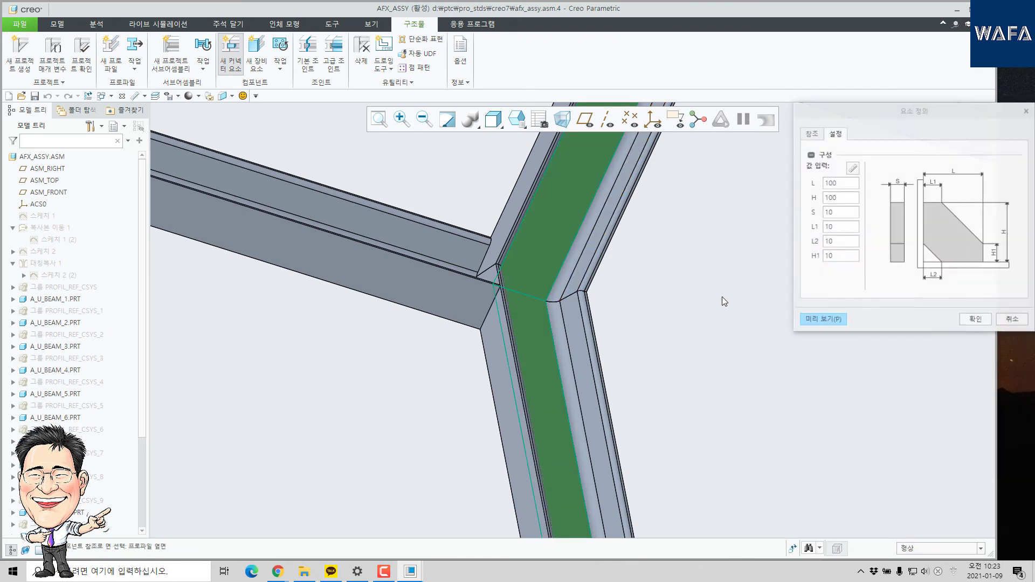
middle_click(711, 292)
left_click(984, 318)
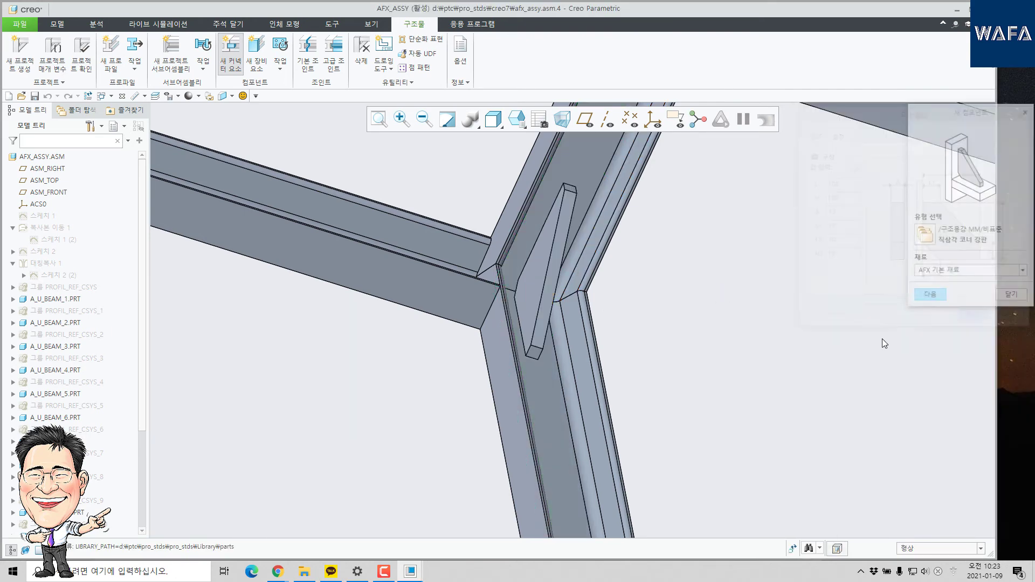
scroll(685, 349, "up", 5)
middle_click_drag(684, 349, 639, 362)
scroll(523, 374, "up", 5)
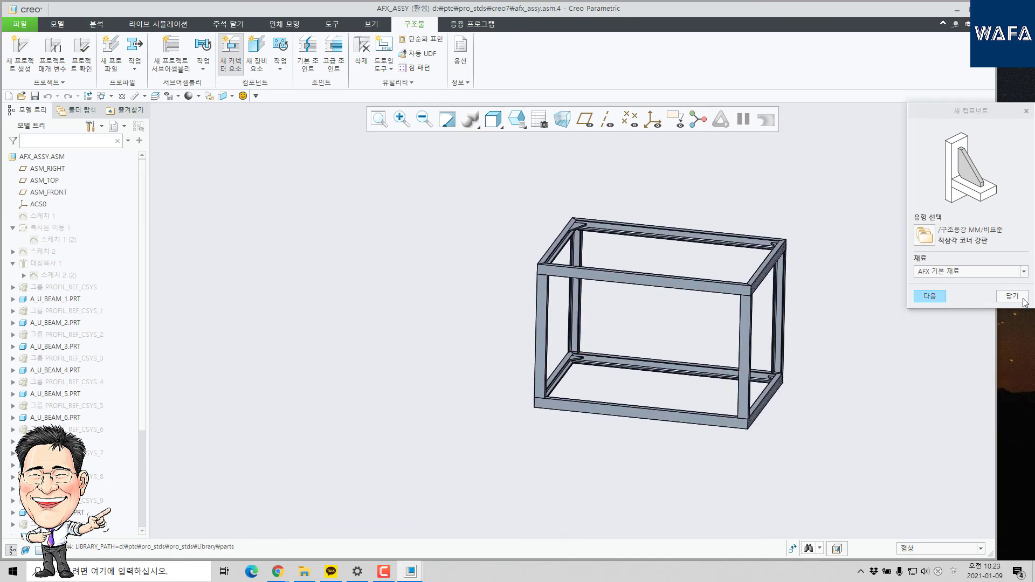
left_click(1022, 298)
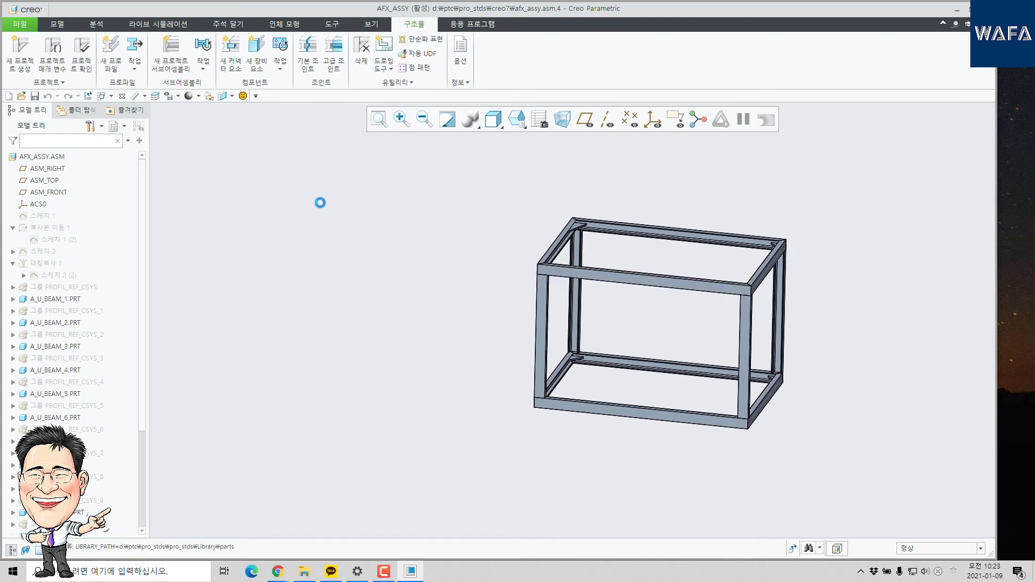
Start a new weldment group (용접물 그룹) named wd1 in AFX_ASSY
key("ctrl+d")
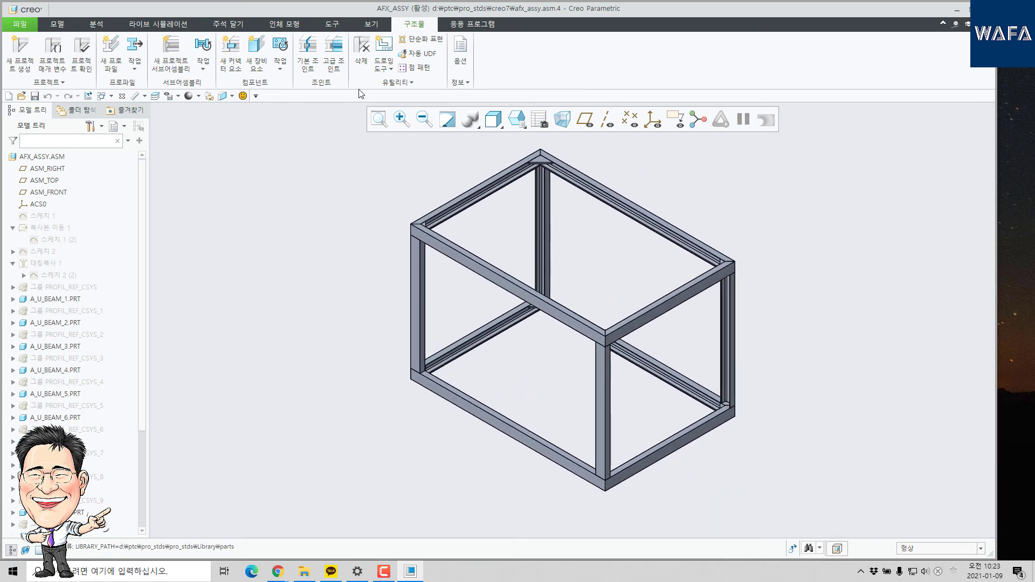
left_click(406, 84)
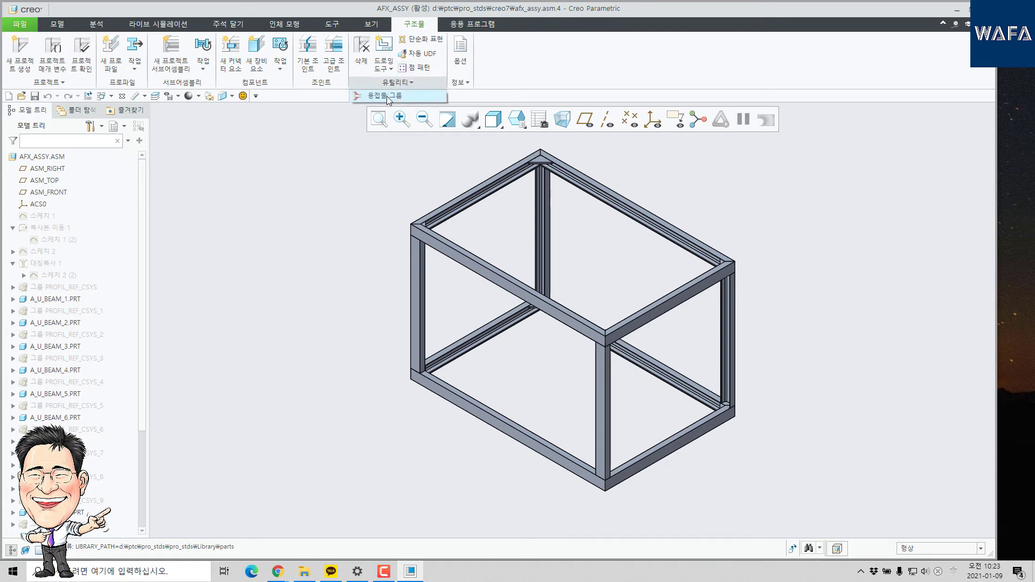
left_click(386, 96)
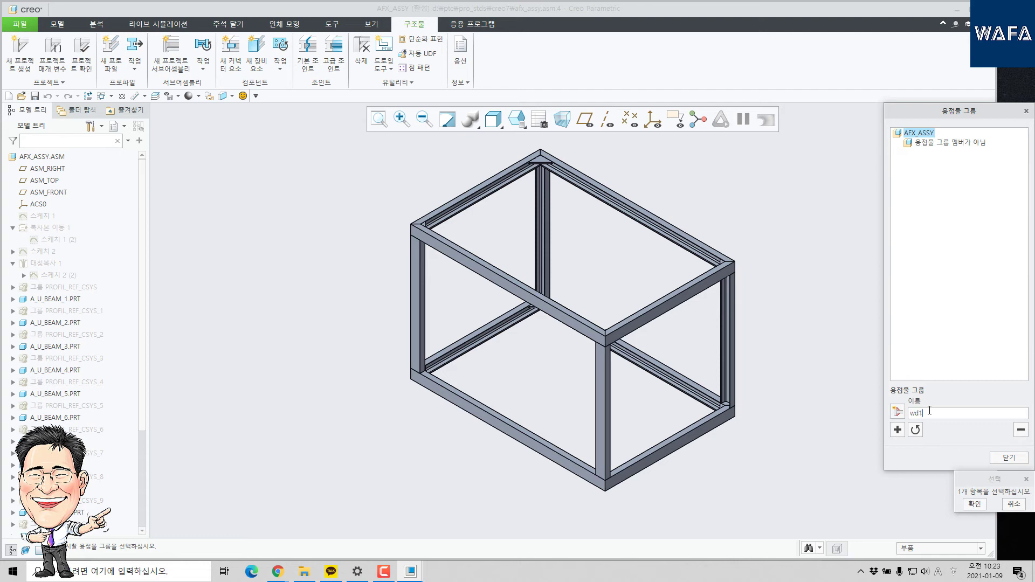
left_click(897, 414)
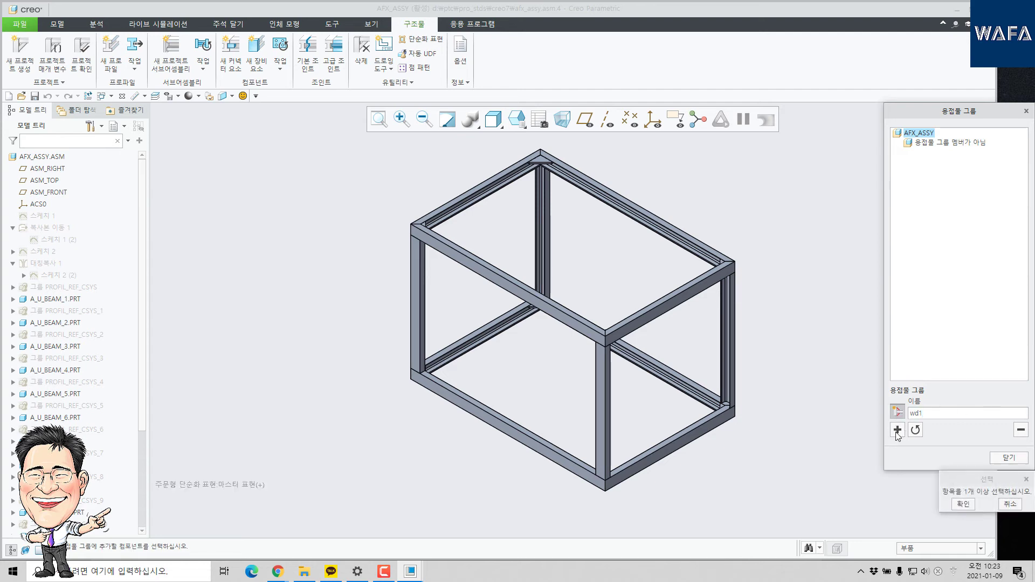
Select the four lower frame beams, A_U_BEAM_1 to A_U_BEAM_4, as components of weldment group wd1
left_click(576, 467)
left_click(634, 471, "ctrl")
left_click(669, 376, "ctrl")
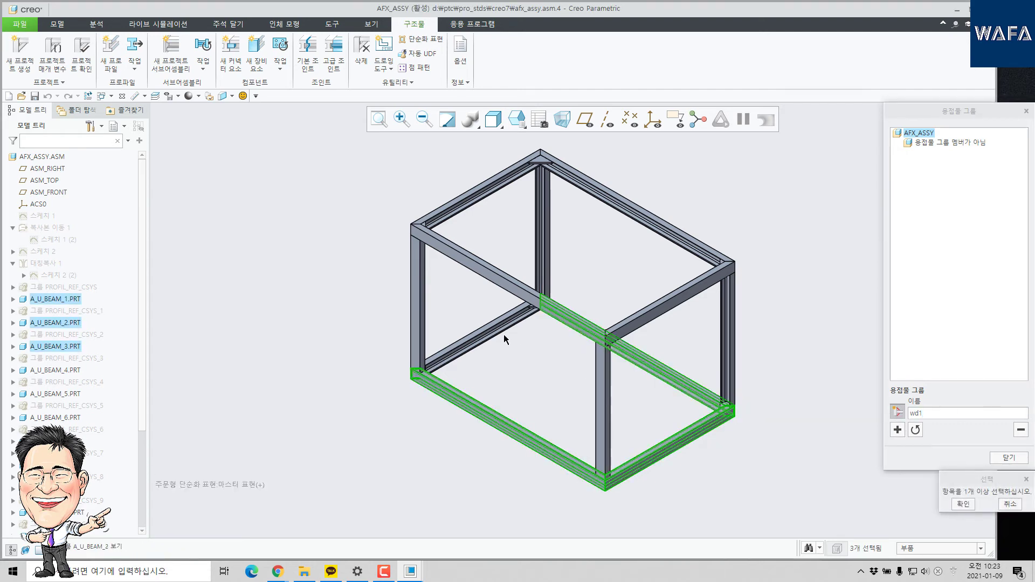
left_click(525, 310, "ctrl")
Add the lower frame's four corner plates to the wd1 selection and accept the weldment group's components
scroll(526, 309, "up", 5)
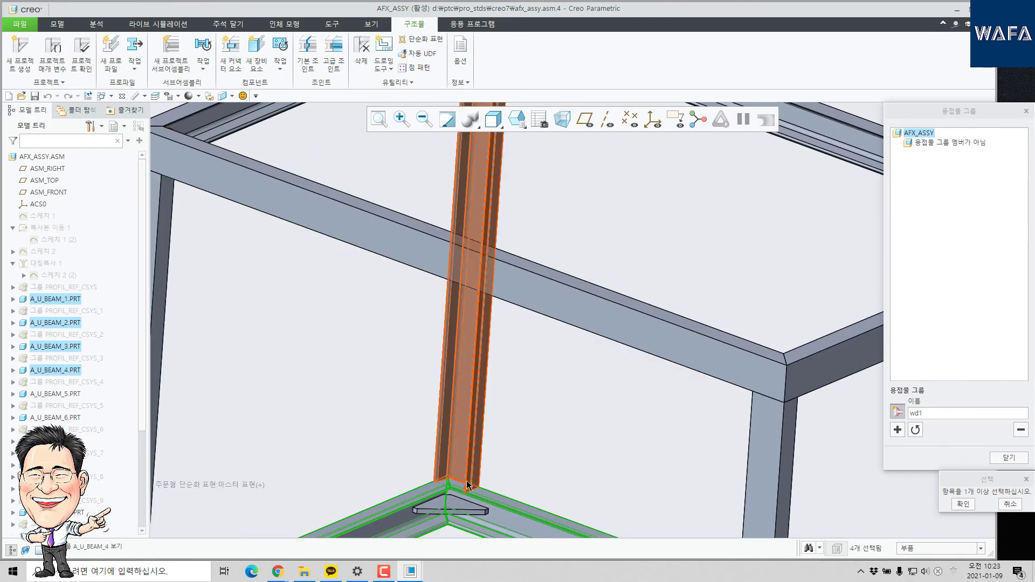
left_click(467, 509, "ctrl")
scroll(396, 322, "down", 6)
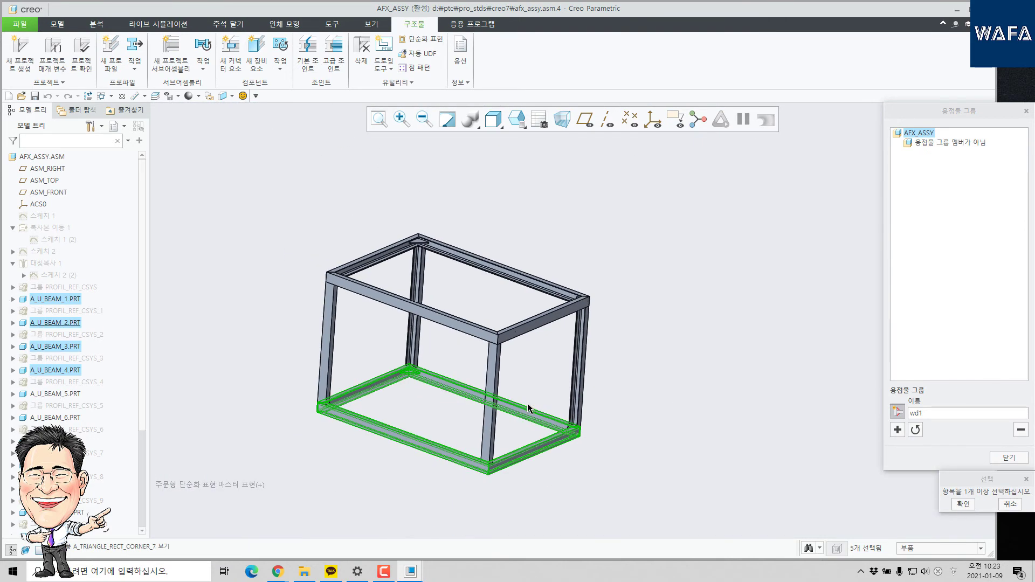
middle_click_drag(527, 405, 628, 484)
scroll(574, 421, "up", 4)
left_click(561, 426, "ctrl")
scroll(560, 426, "down", 5)
scroll(618, 470, "up", 5)
scroll(618, 470, "up", 2)
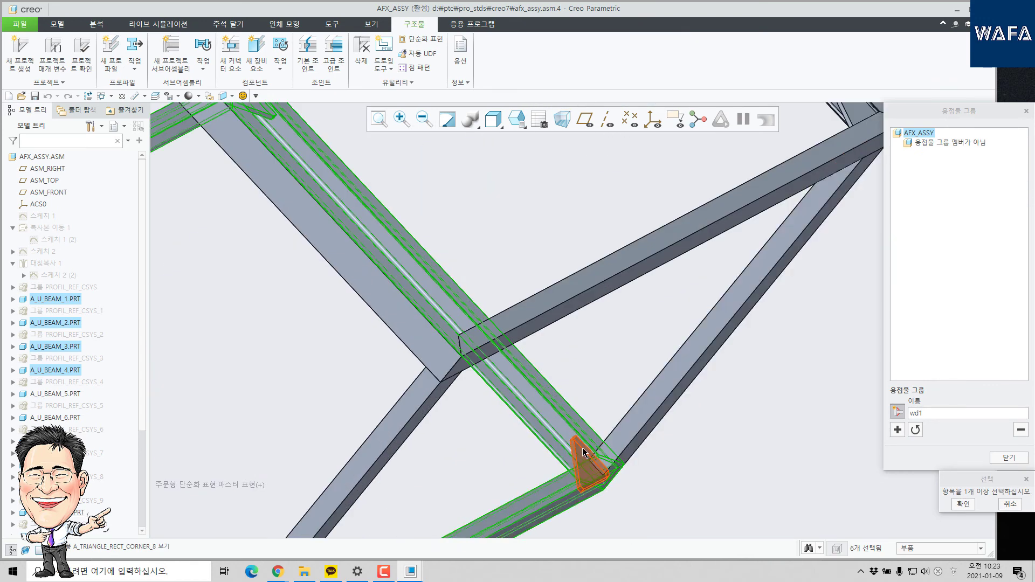
left_click(588, 457, "ctrl")
scroll(612, 342, "down", 6)
middle_click_drag(478, 393, 445, 427)
scroll(572, 431, "up", 6)
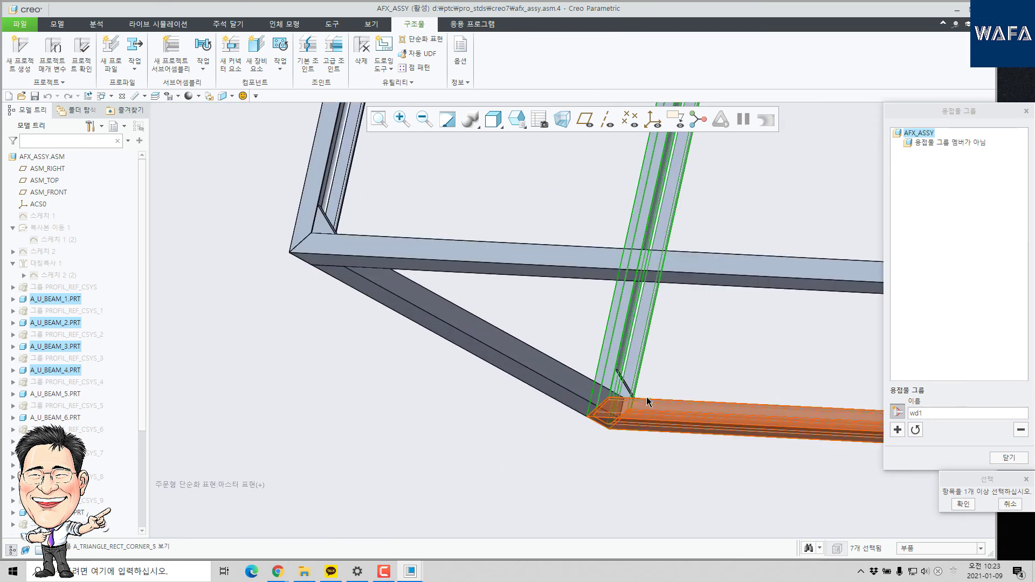
left_click(607, 398, "ctrl")
left_click(964, 504)
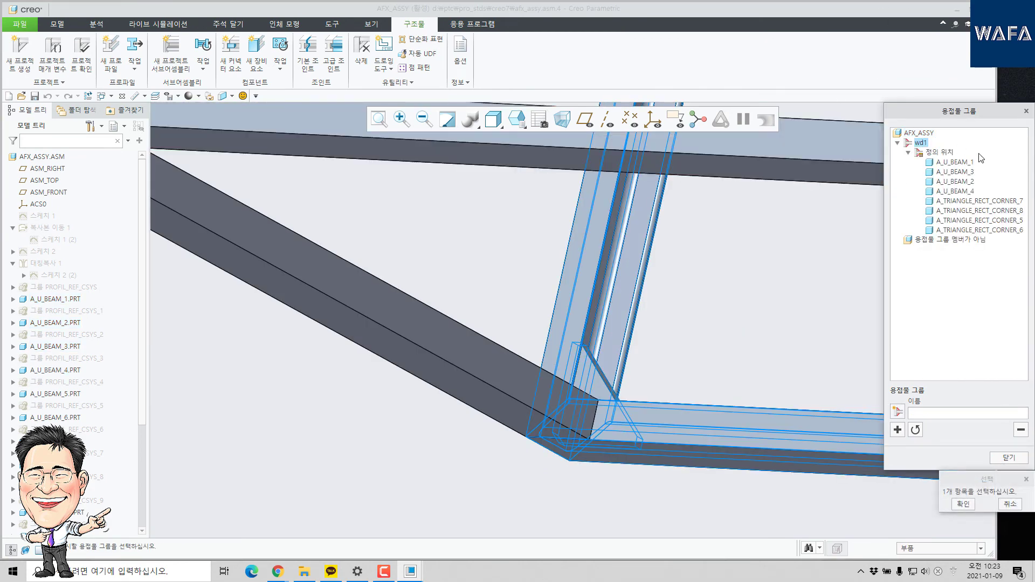
scroll(590, 295, "down", 6)
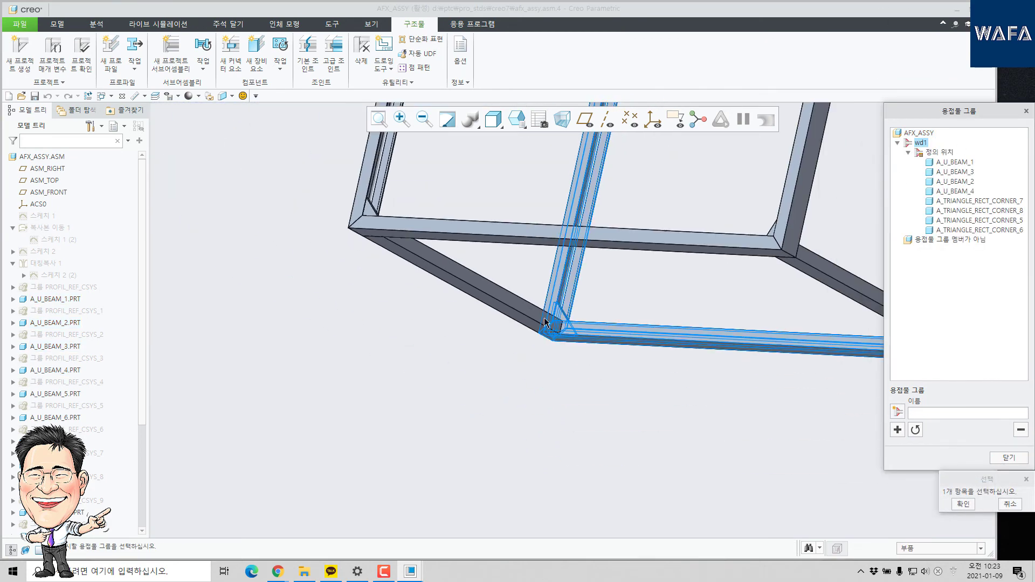
middle_click_drag(568, 317, 563, 279)
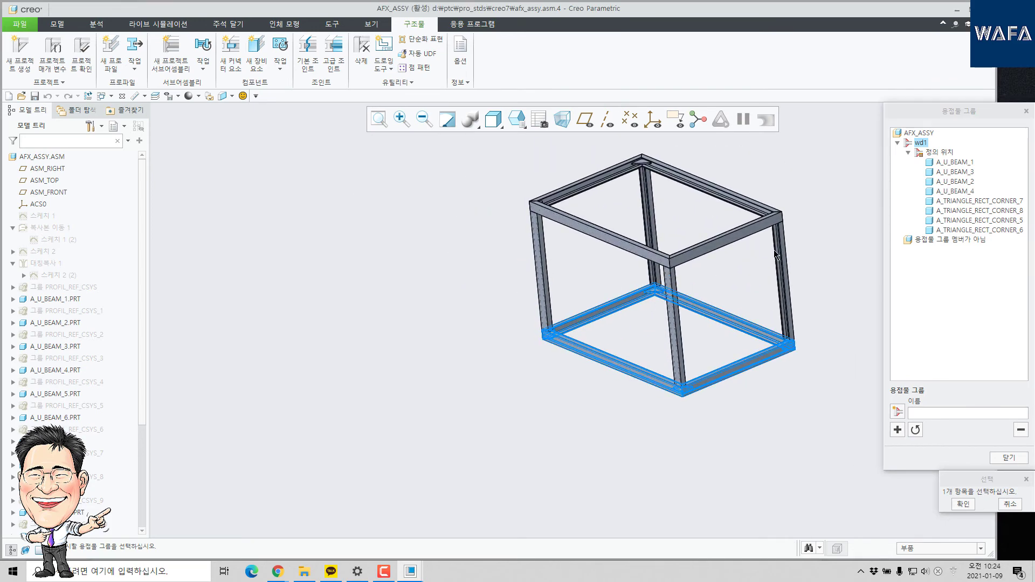
Inspect the frame with weldment group wd1 highlighted, close the weldment group definition, and restore the standard orientation
scroll(791, 208, "up", 4)
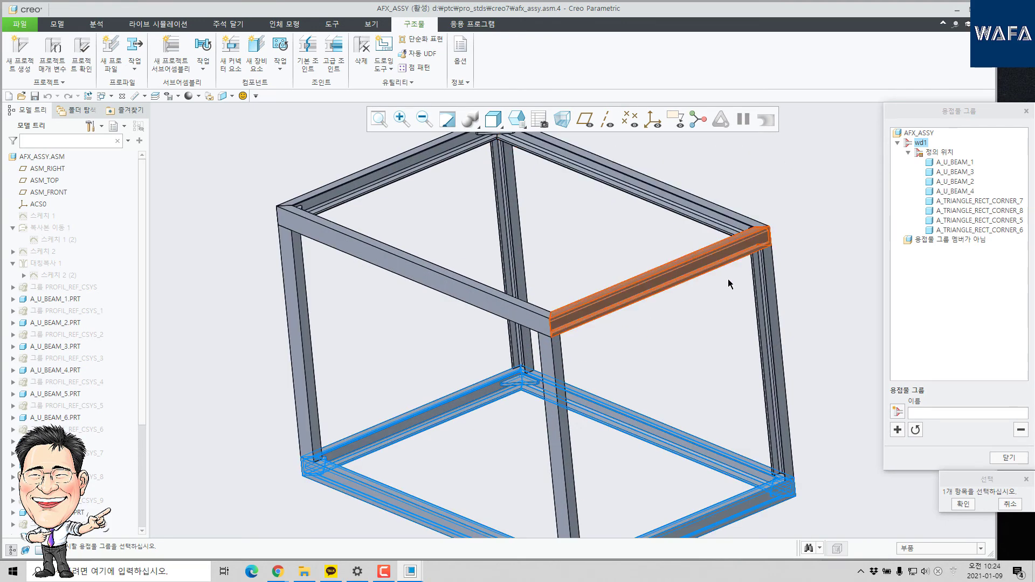
scroll(729, 284, "down", 3)
middle_click_drag(605, 270, 603, 302)
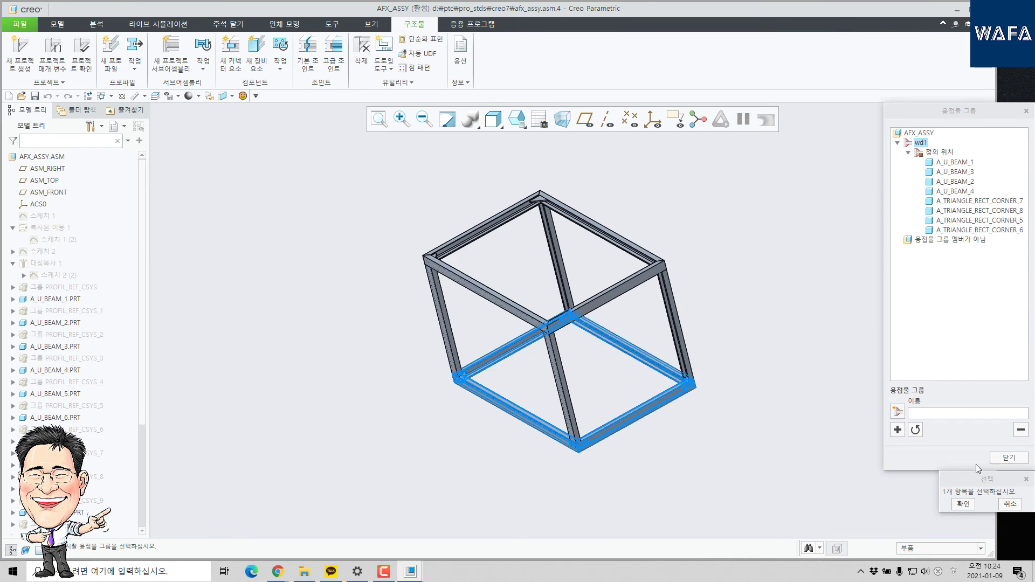
left_click(1008, 458)
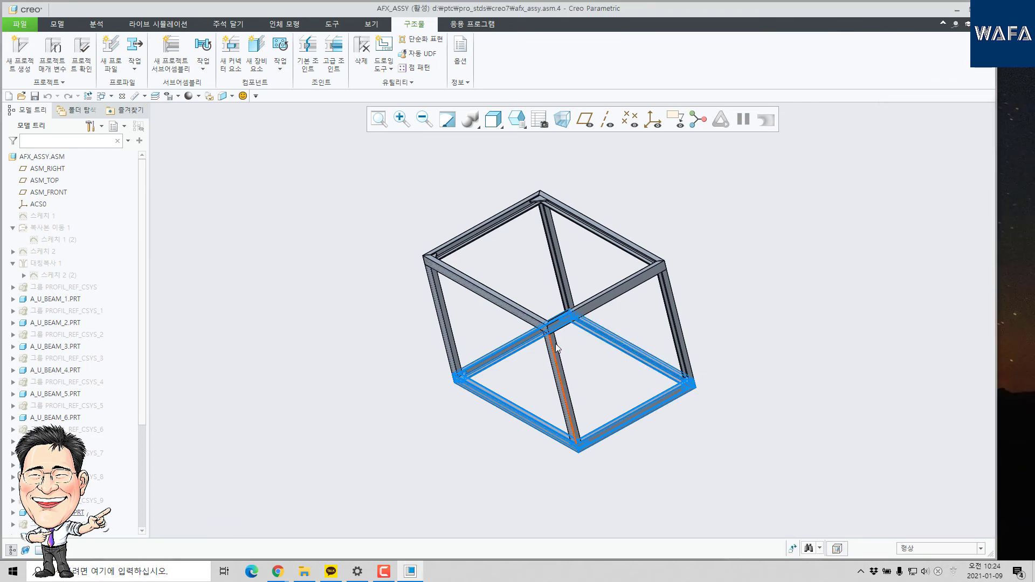
key("ctrl+d")
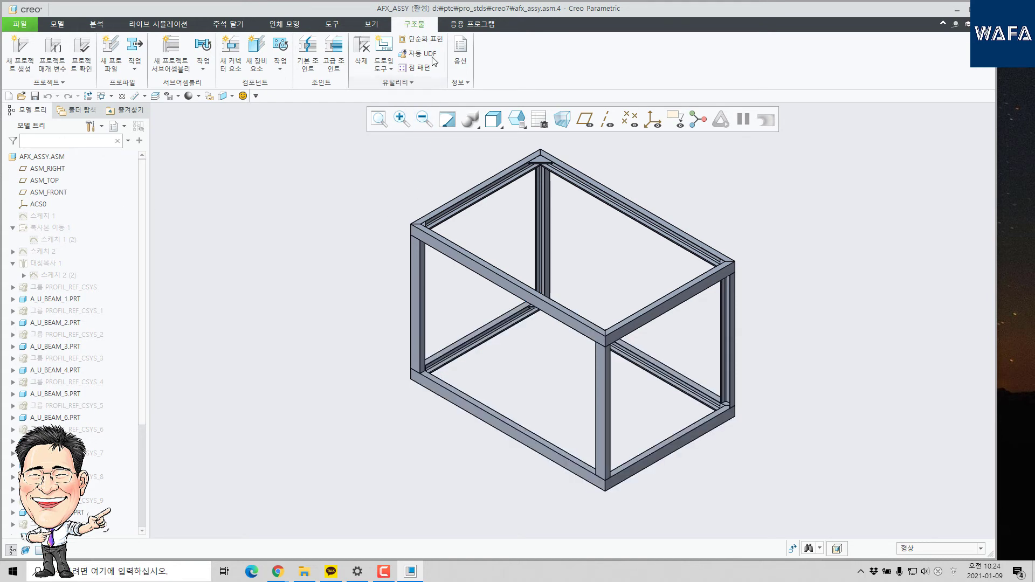
left_click(421, 39)
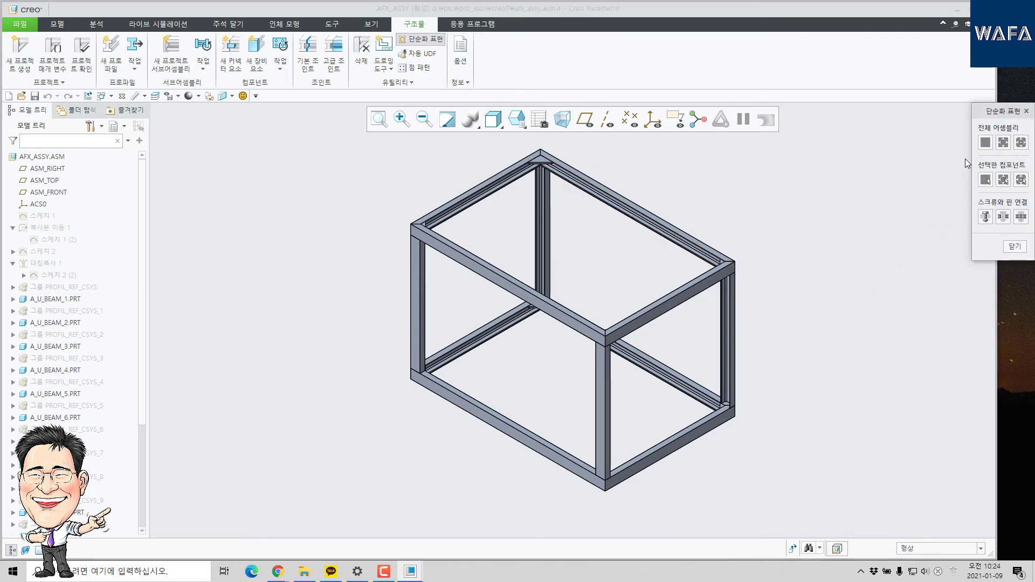
left_click(1011, 247)
left_click(397, 83)
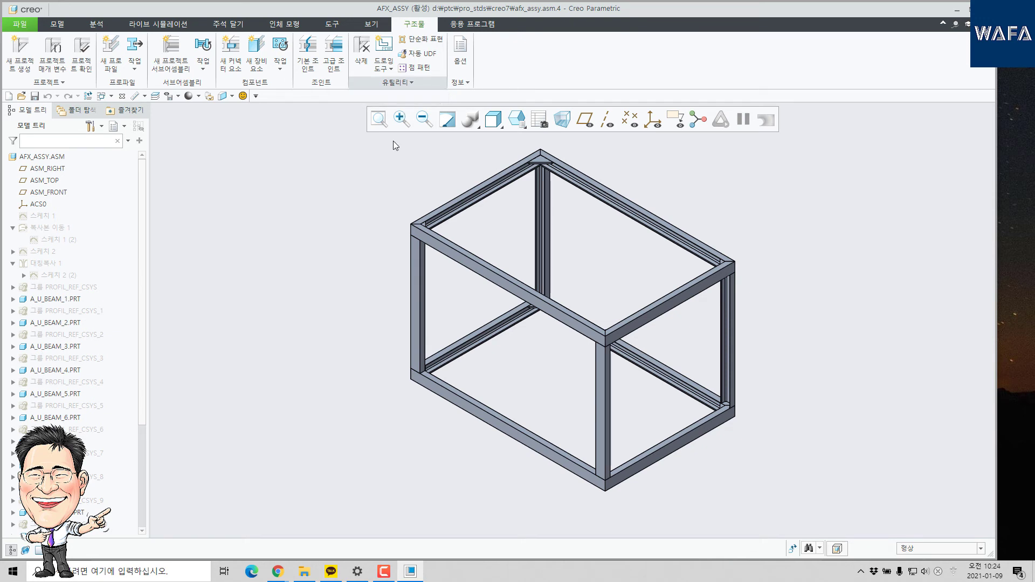
Review the simplified representations Wg_Wd1, Not_Weldment_Members and Wg_Wd1_All, and return to the master representation (마스터 표현) in standard orientation
left_click(532, 122)
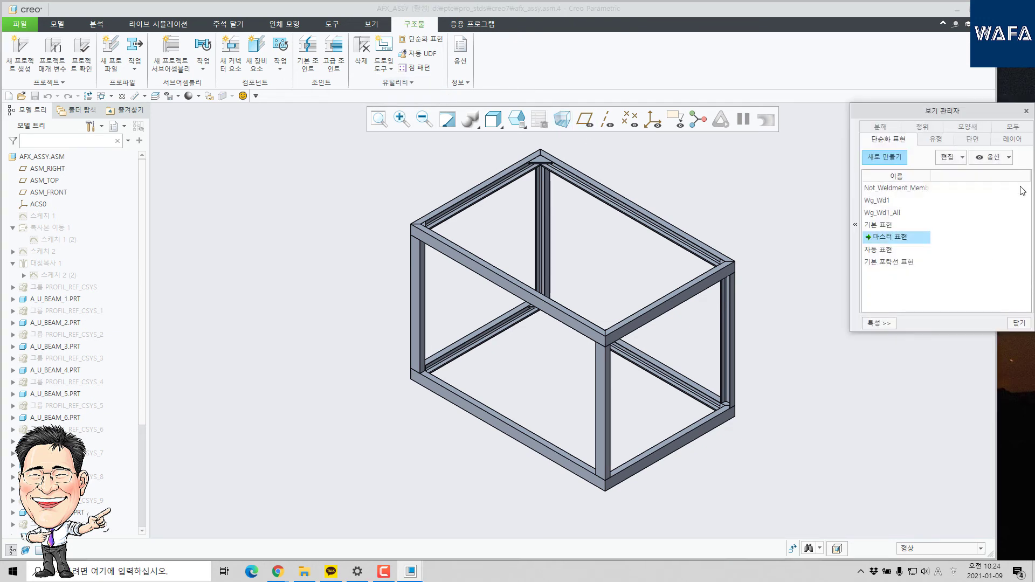
double_click(881, 202)
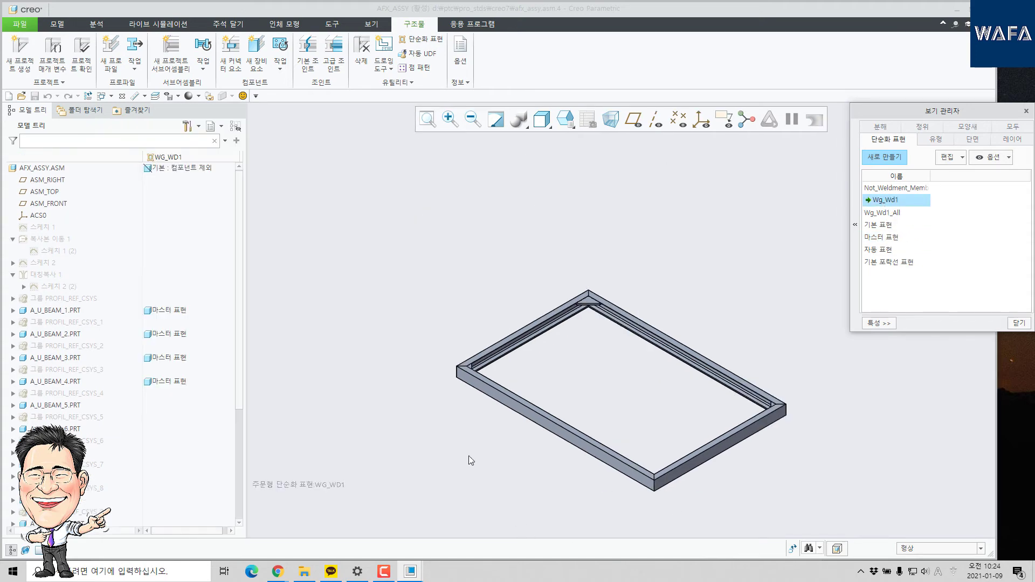
middle_click_drag(860, 424, 690, 430)
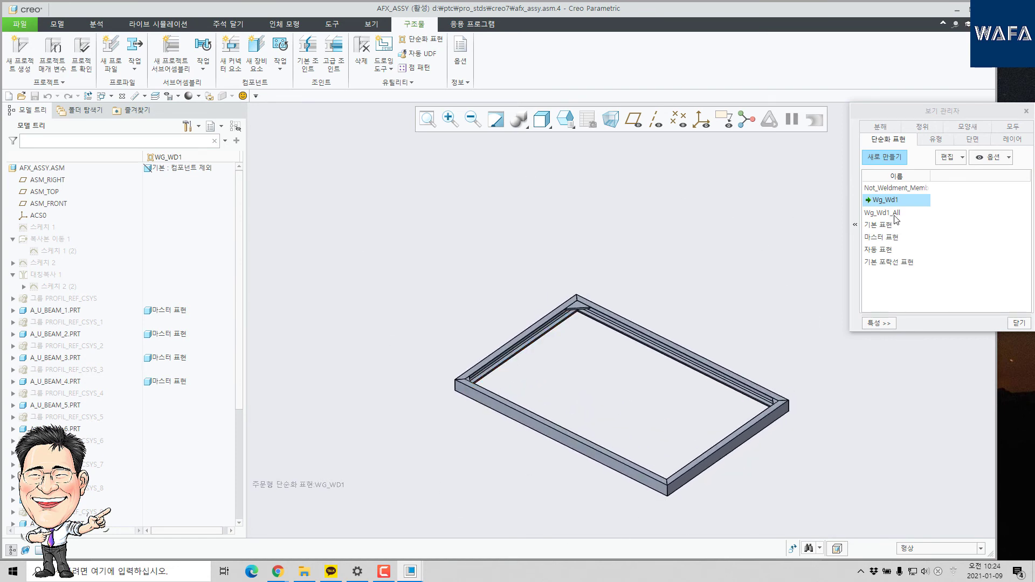
double_click(894, 187)
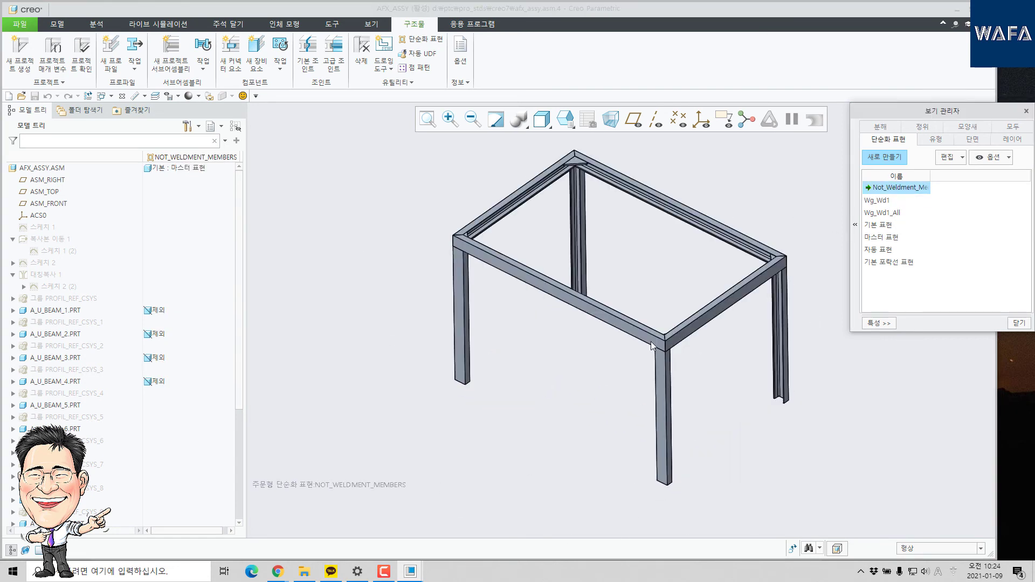
double_click(900, 214)
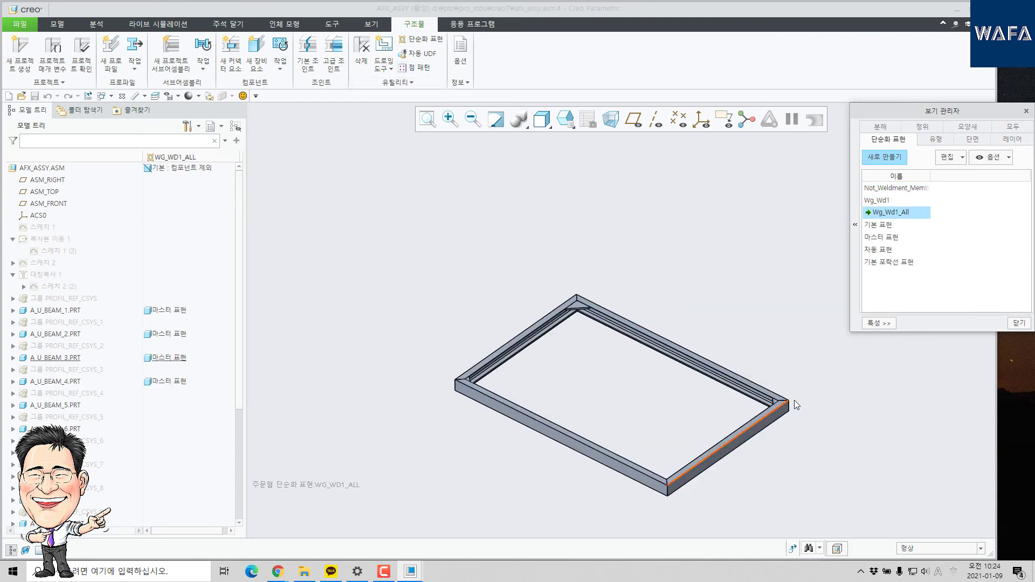
double_click(884, 237)
left_click(1021, 325)
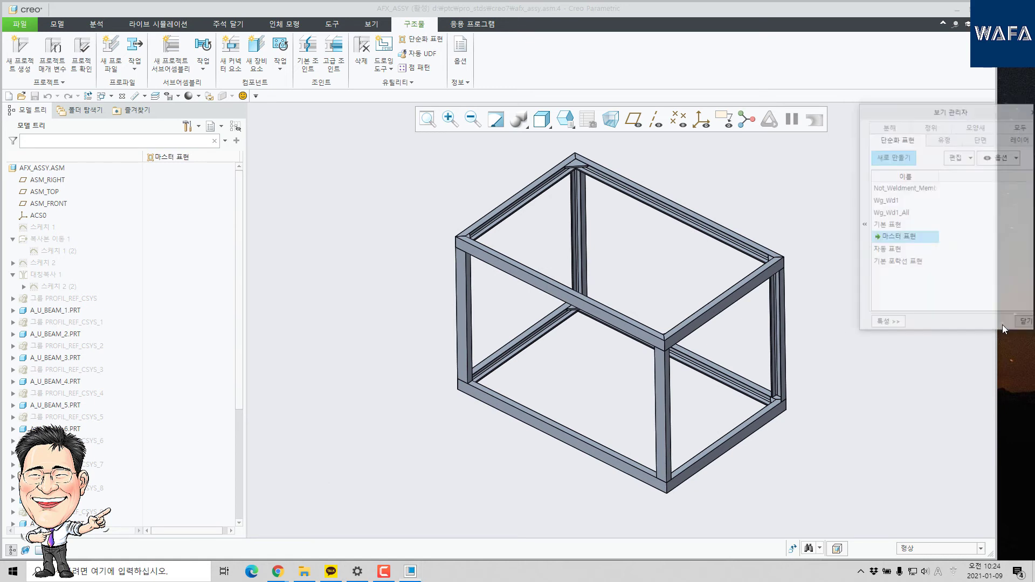
key("ctrl+d")
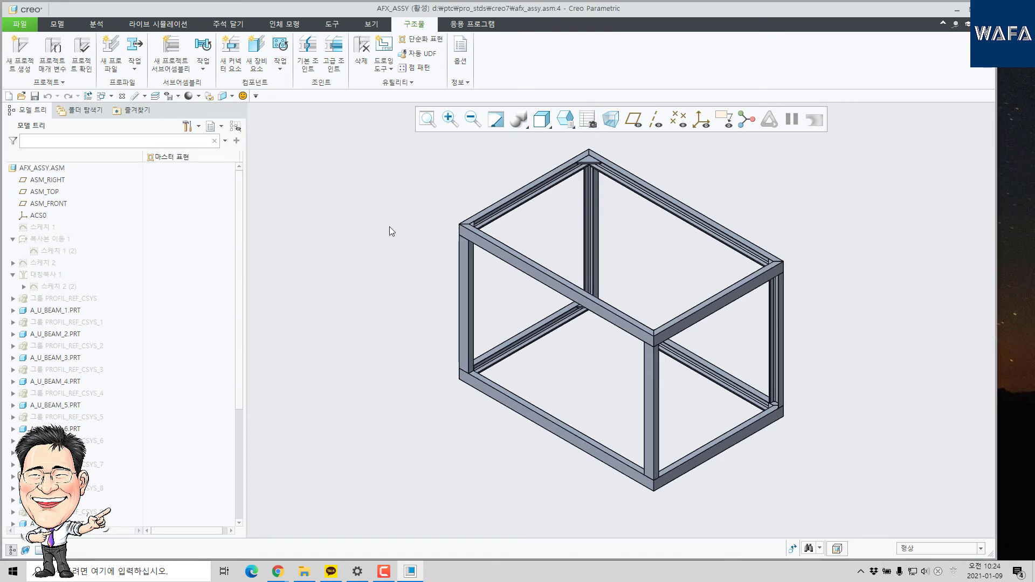
Browse the equipment element library folders ITEM/CAPS, MAYTEC, MINITEC and ROSE+KRIEGER without adding a component
left_click(279, 46)
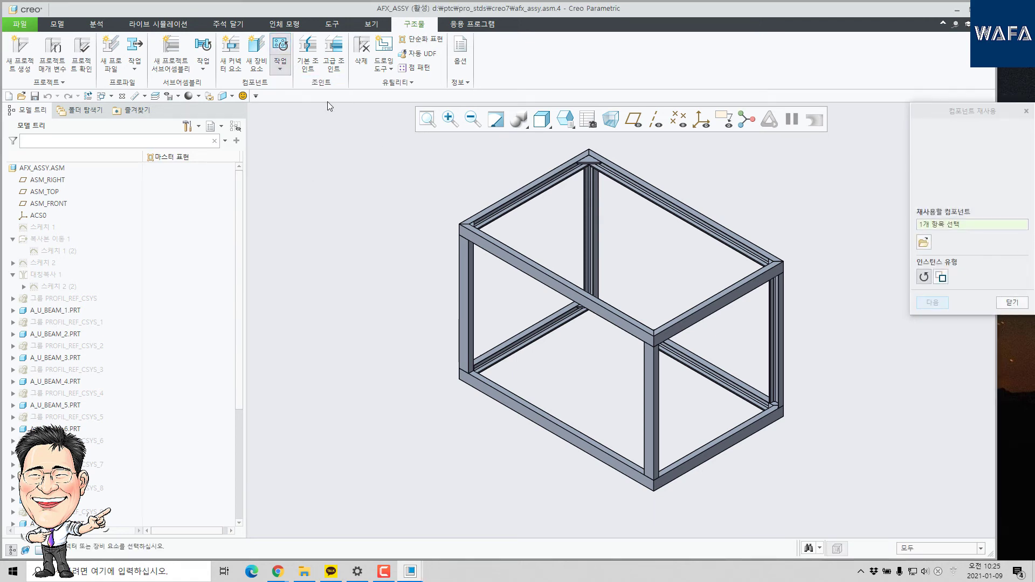
left_click(257, 53)
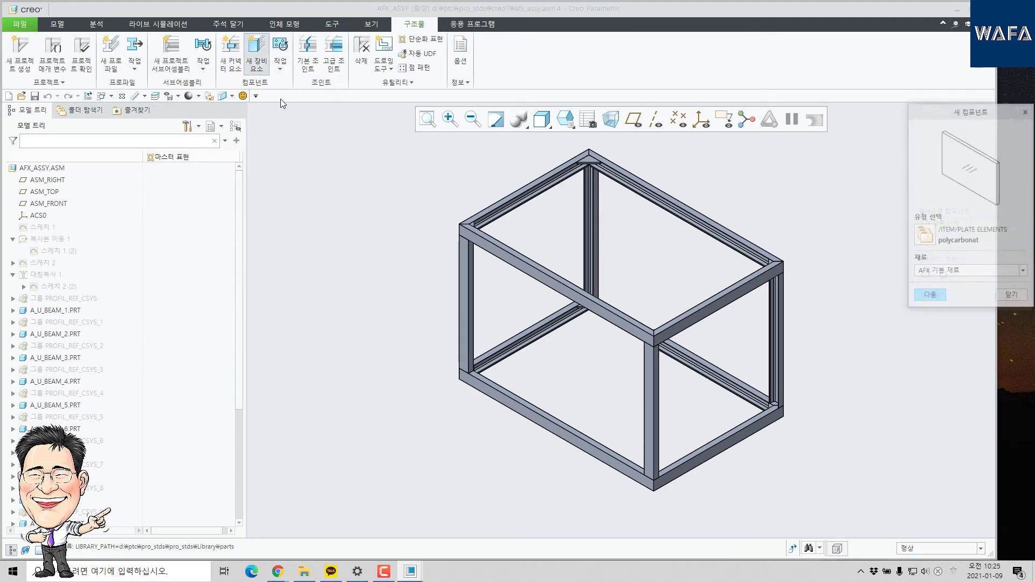
left_click(923, 233)
double_click(518, 196)
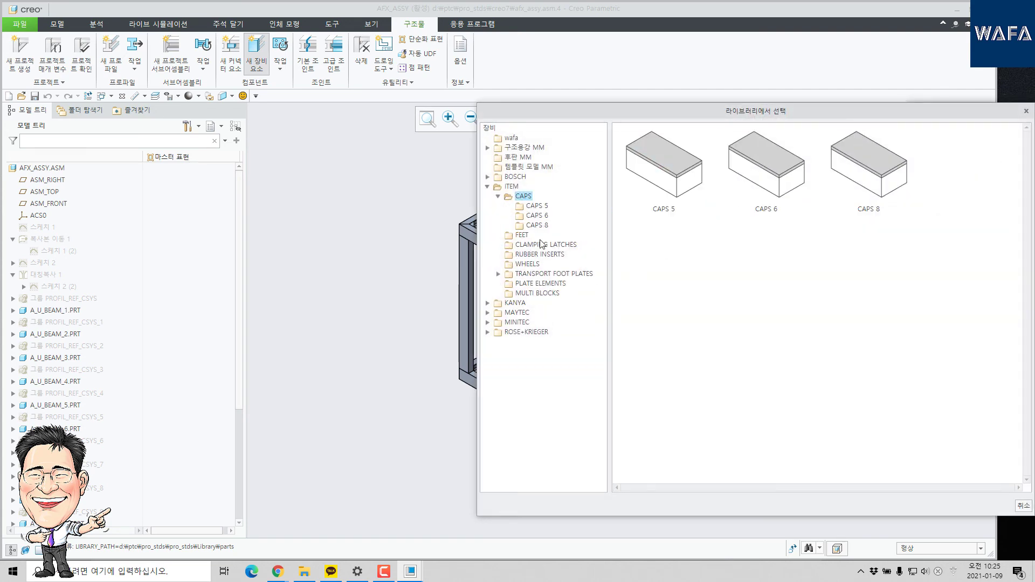
double_click(518, 313)
double_click(516, 332)
double_click(525, 351)
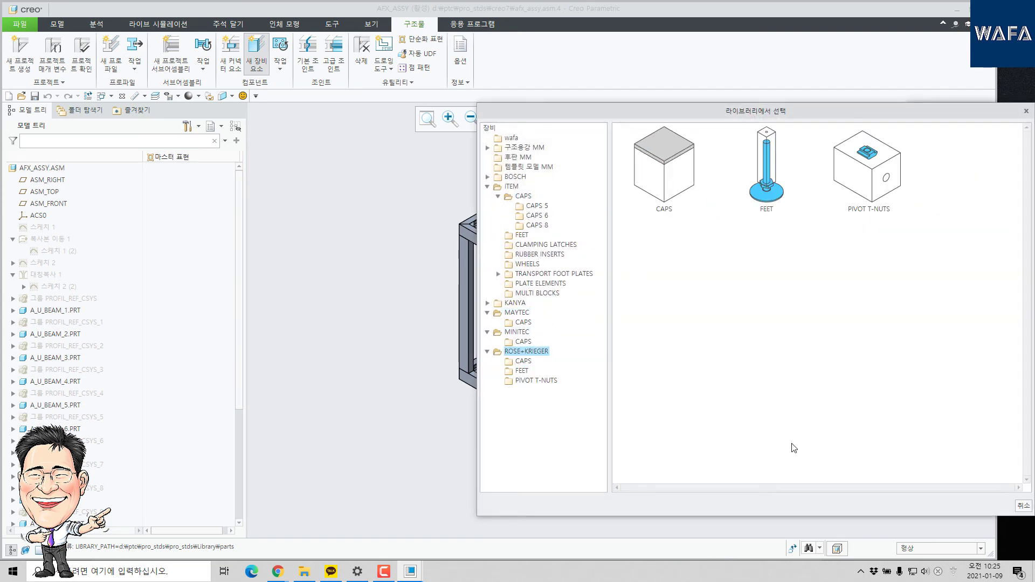
left_click(1023, 505)
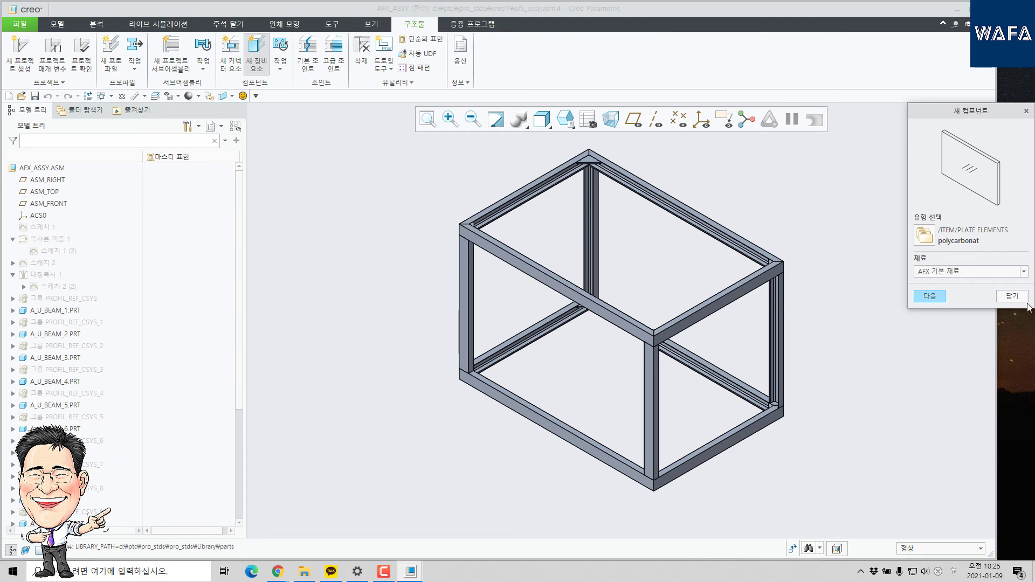
left_click(1012, 296)
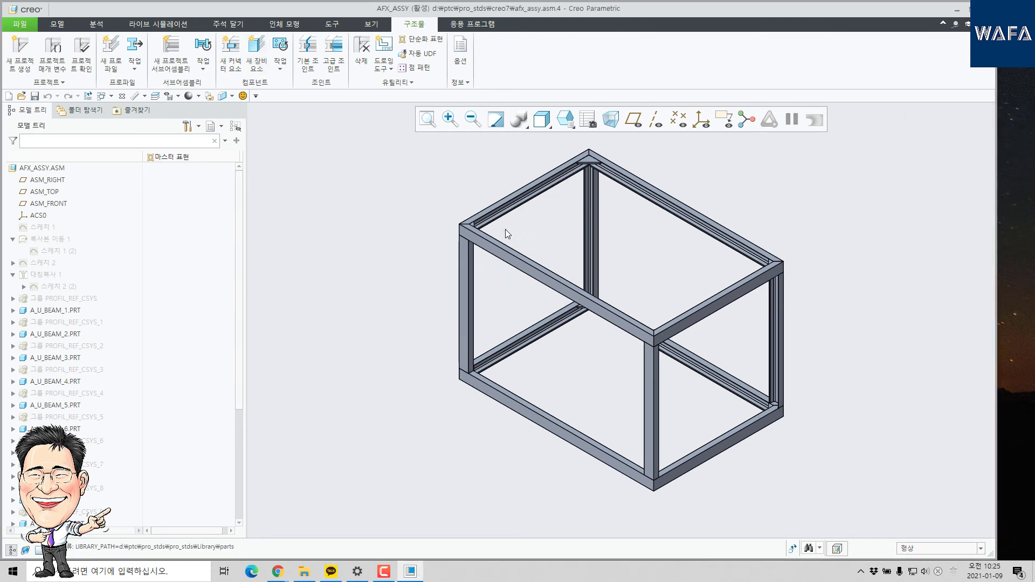
Start a new drawing (드로잉) file with the assembly afx_assy.asm as its default model
left_click(9, 95)
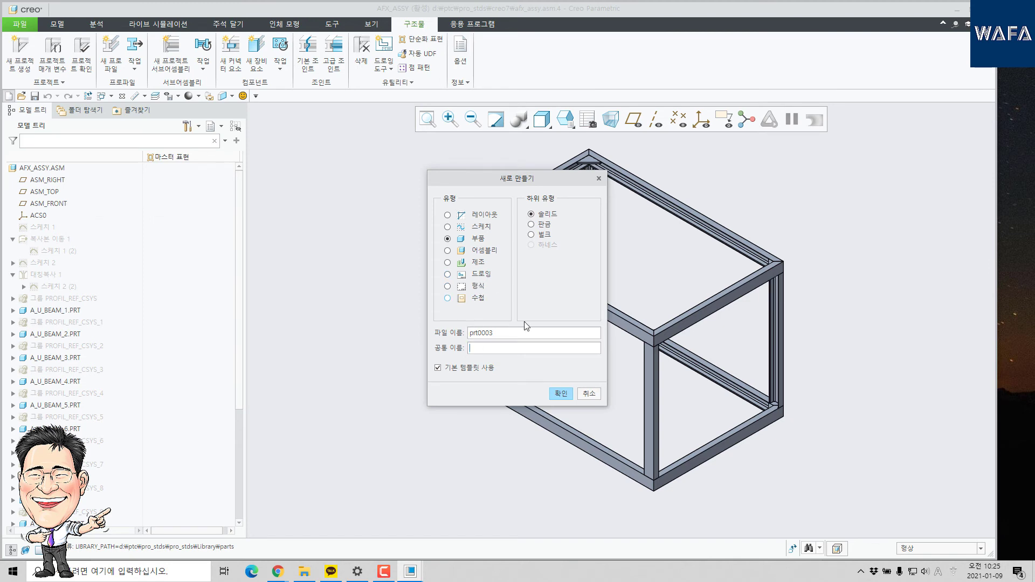
left_click(462, 286)
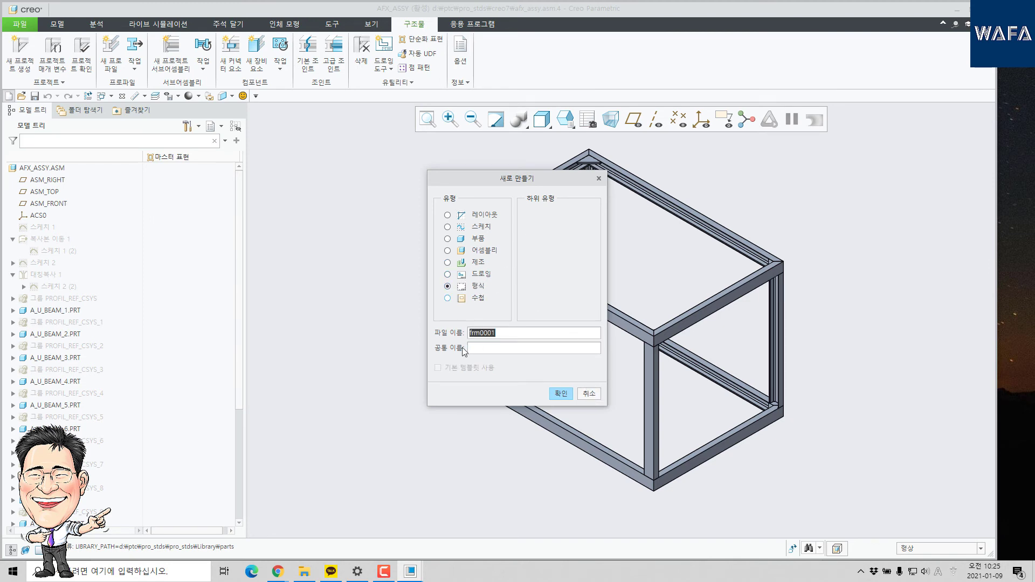
left_click(478, 274)
left_click(556, 412)
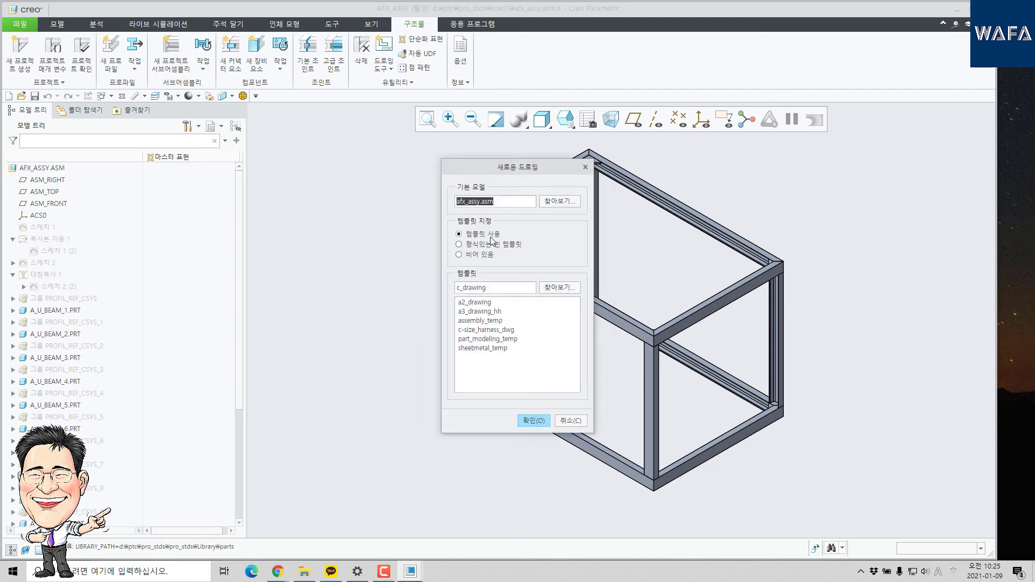
Create the drawing with the format wafa2019_a3_assy.frm and the master representation (마스터 표현), leaving the prompted title-block parameters blank
left_click(545, 290)
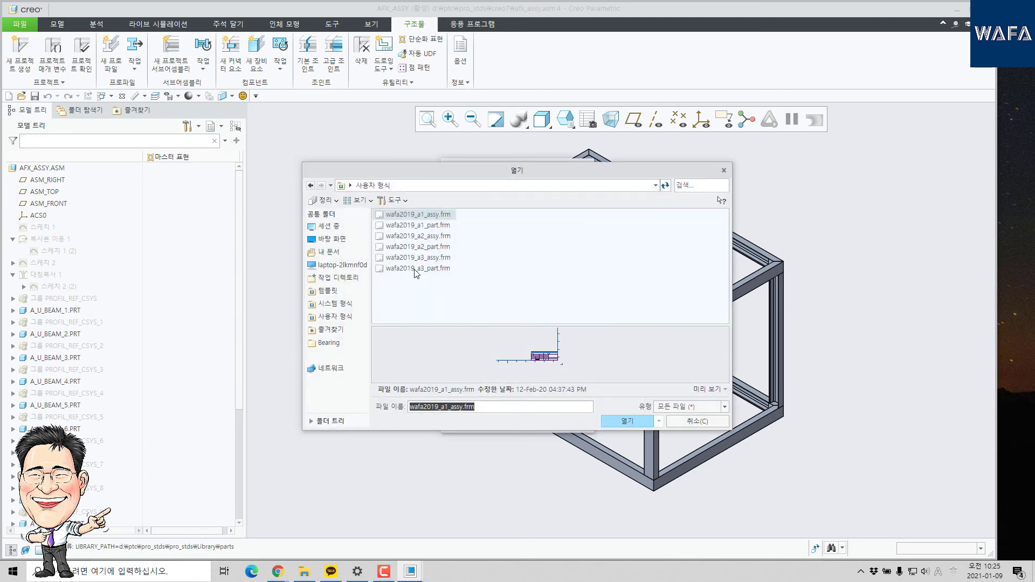
double_click(401, 258)
left_click(536, 422)
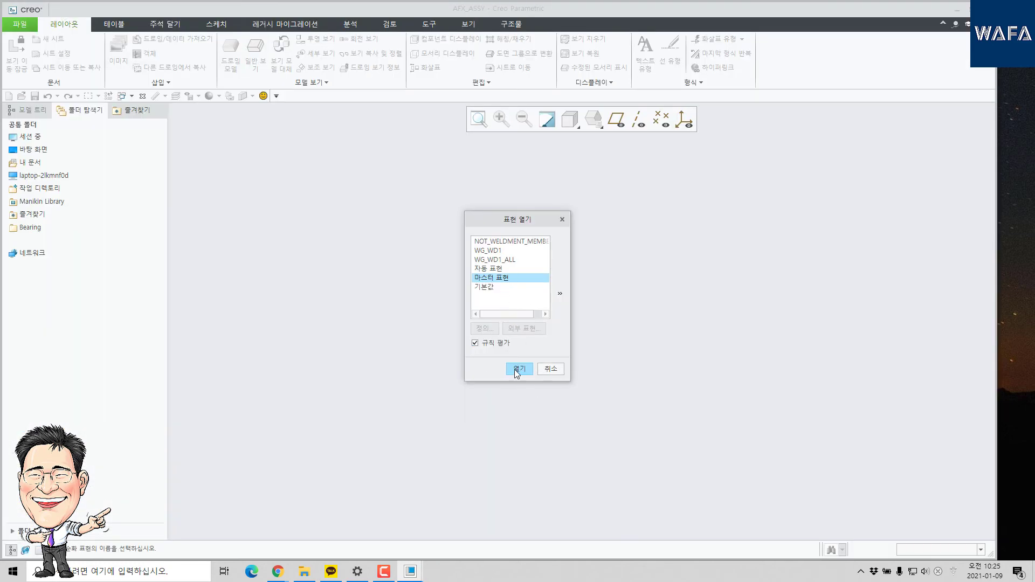
left_click(516, 369)
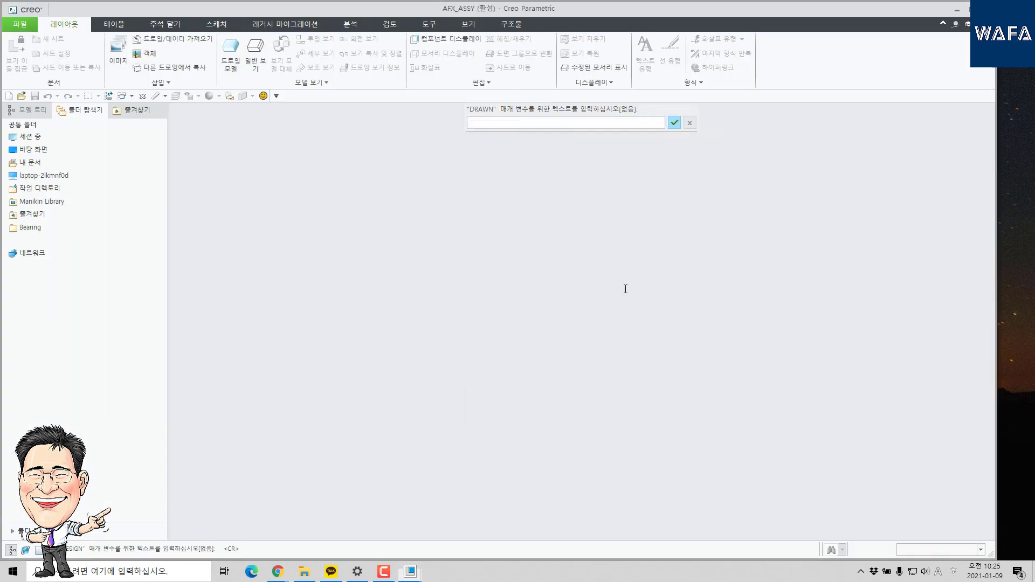
key("Return")
Place a general view of the frame without a combined state, in standard orientation (표준 방향), in the sheet's empty area beside the parts list
scroll(804, 399, "up", 3)
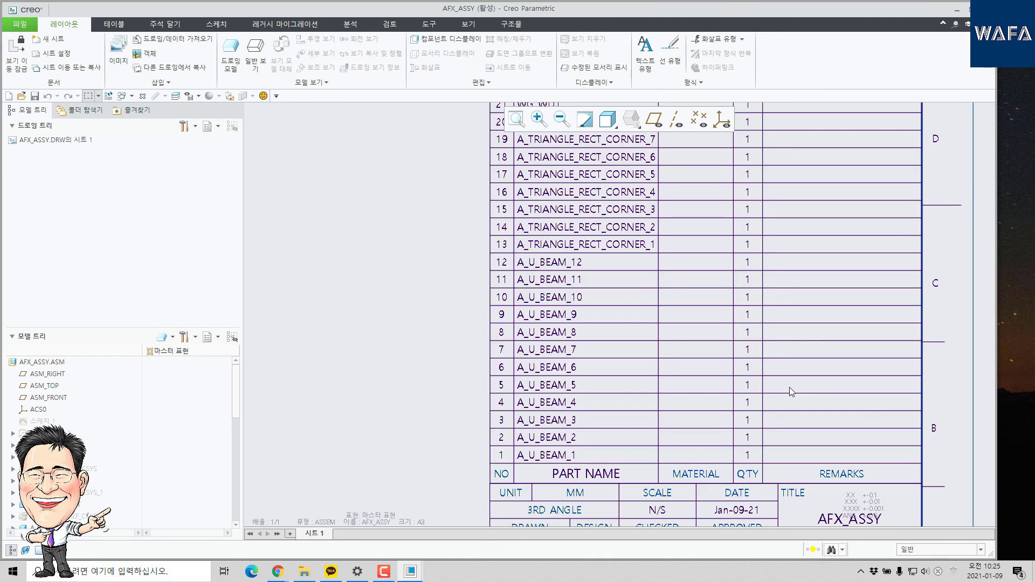
scroll(760, 404, "down", 2)
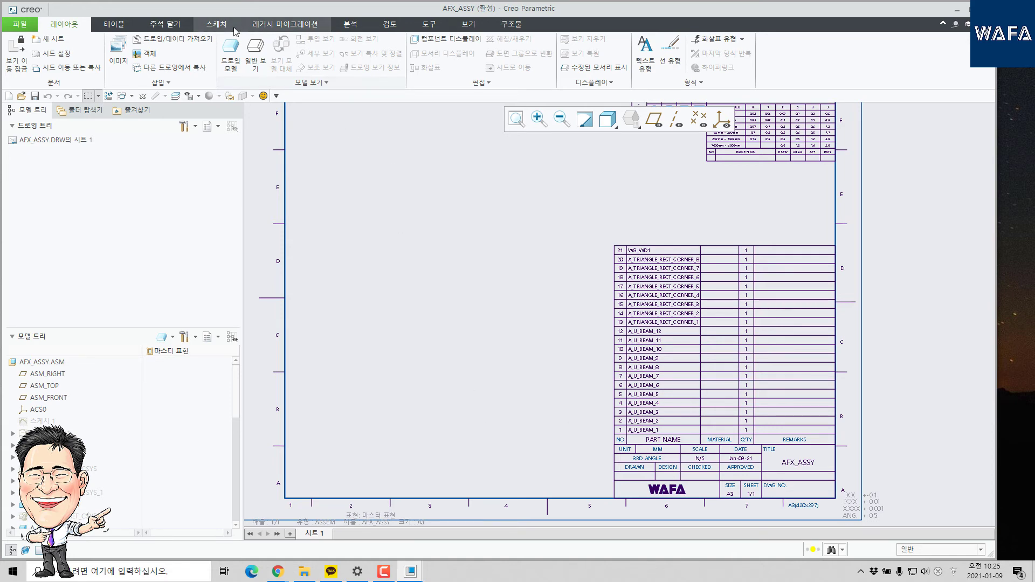
left_click(255, 53)
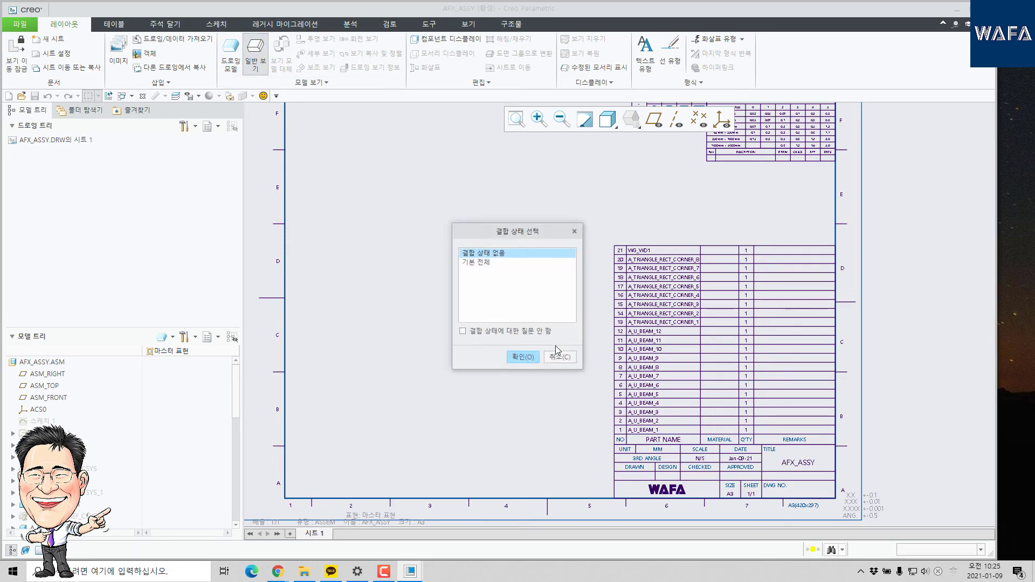
left_click(522, 357)
left_click(438, 284)
left_click(848, 260)
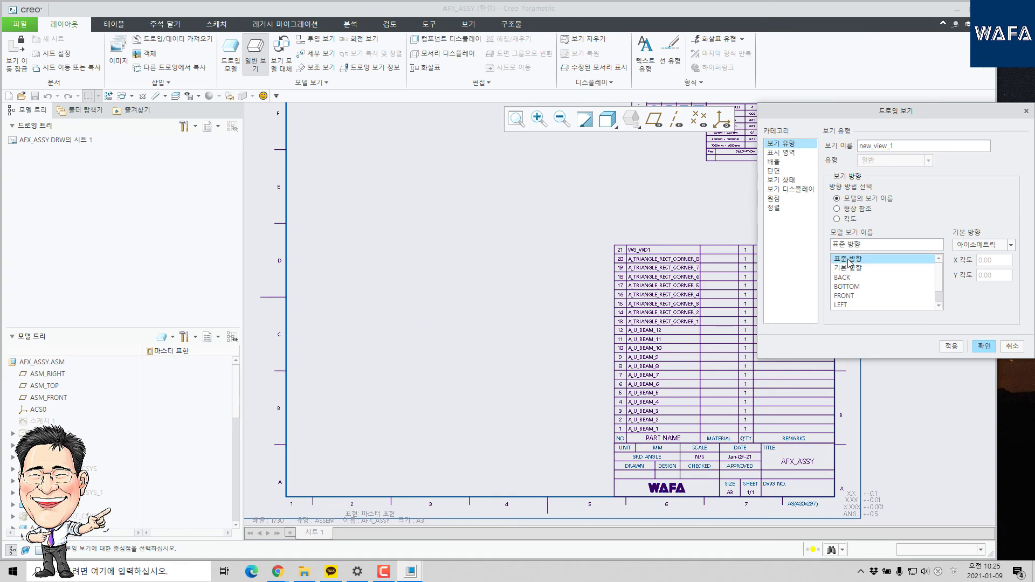
left_click(977, 346)
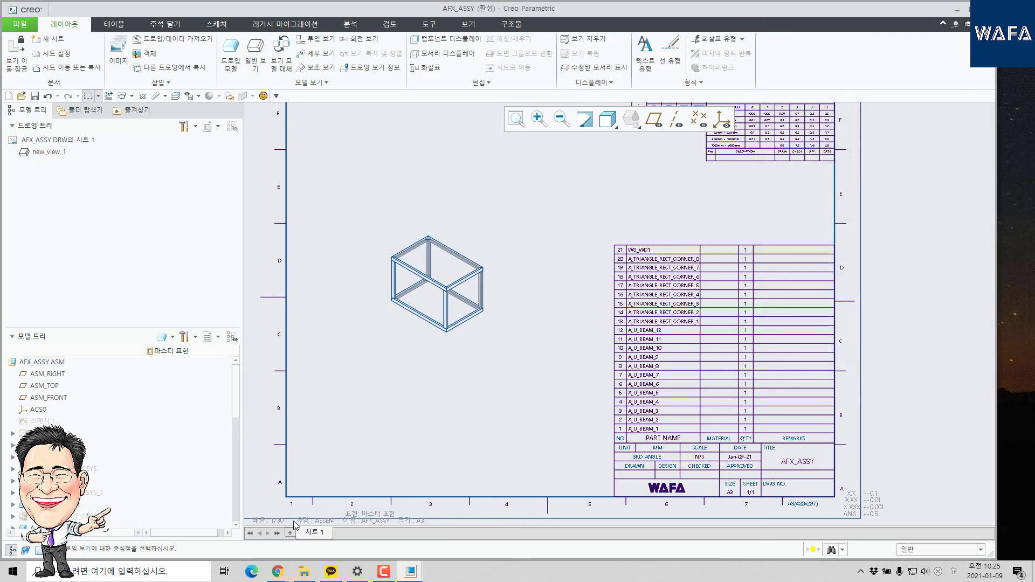
Set the drawing sheet's scale to 1/15
double_click(277, 520)
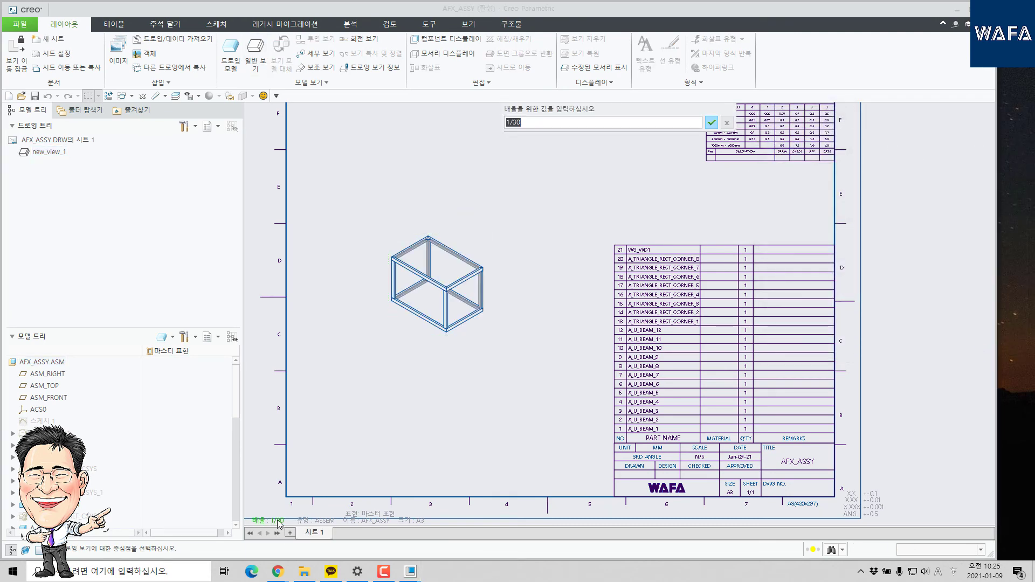
type("1/15")
key("Return")
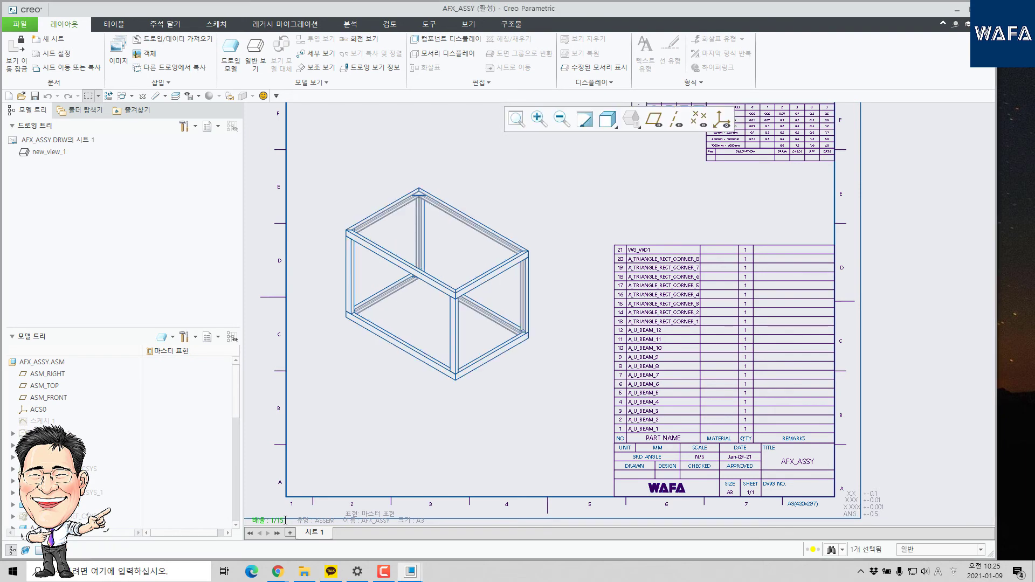
Select the MATERIAL cell of item 1 in the drawing's parts list table
mouse_move(715, 343)
middle_mouse_down()
mouse_move(560, 285)
mouse_move(570, 301)
mouse_move(561, 340)
middle_mouse_up()
scroll(553, 348, "up", 2)
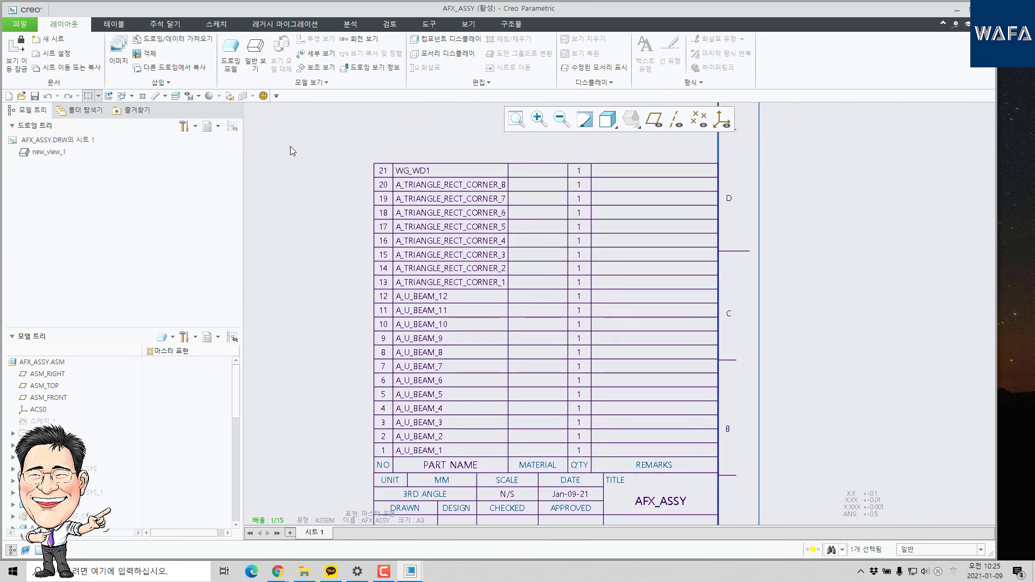
left_click(121, 28)
left_click(539, 454)
right_click(539, 454)
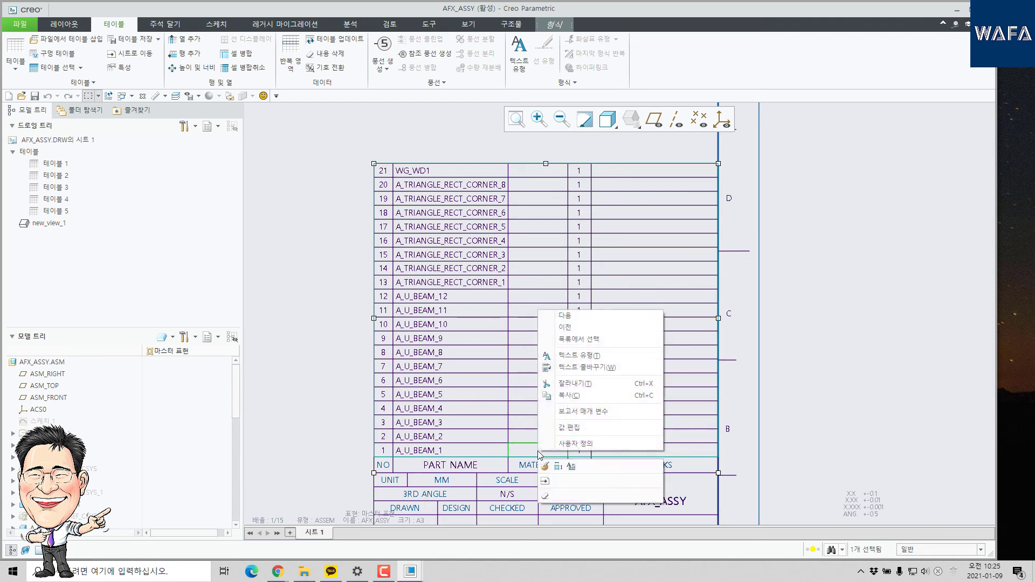
left_click(574, 443)
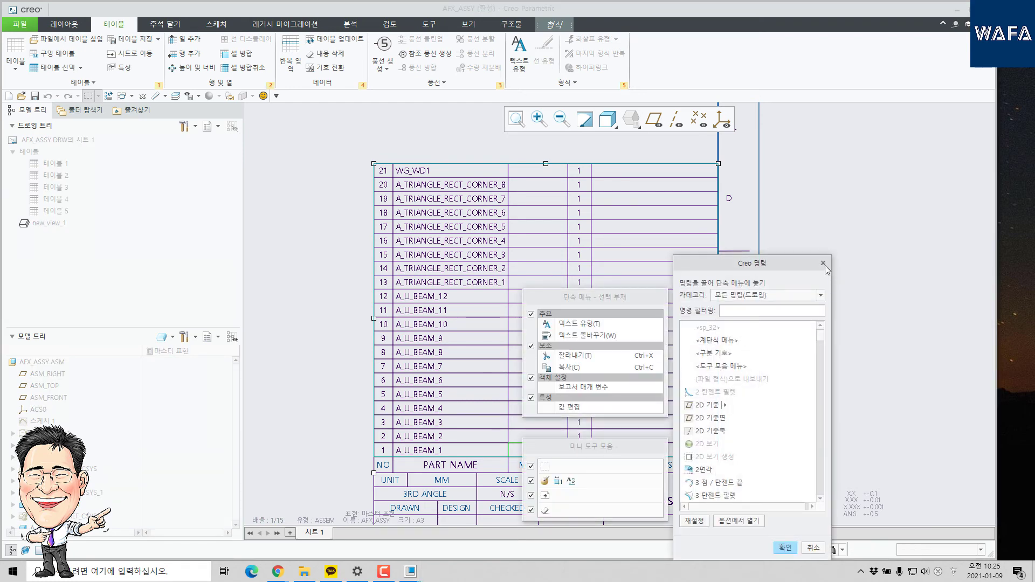
left_click(823, 264)
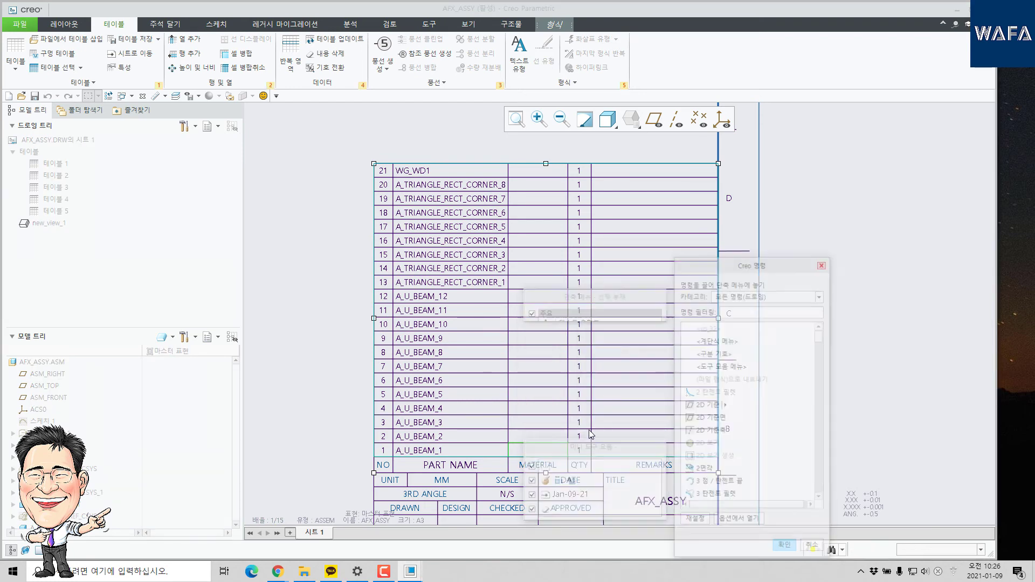
Change the text of the item 1 MATERIAL cell to the report parameter &asm.mbr.ptc_material_name and refresh the parts list
double_click(551, 393)
left_click_drag(861, 153, 964, 174)
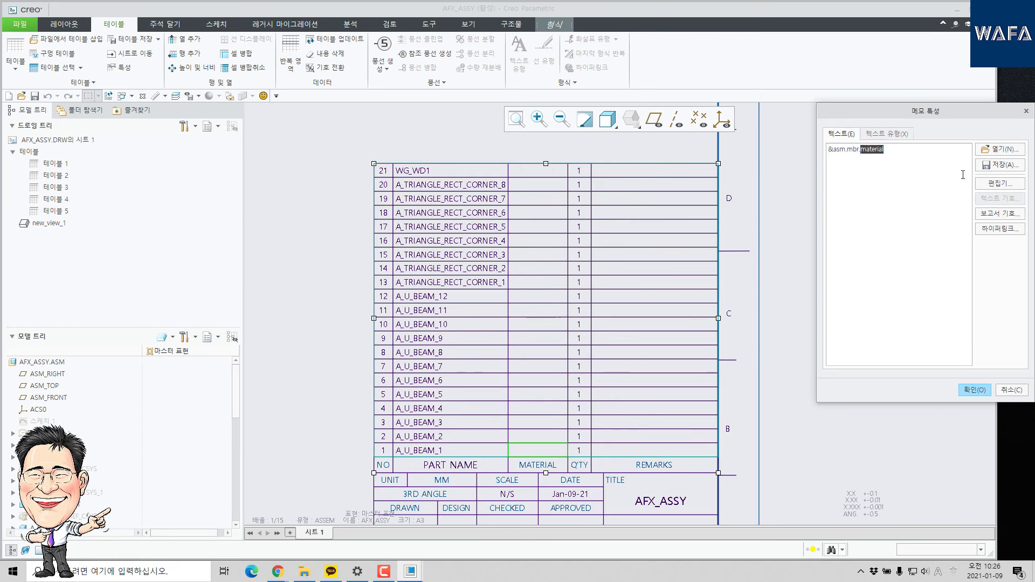
key("Left")
key("Left")
key("Left")
key("Left")
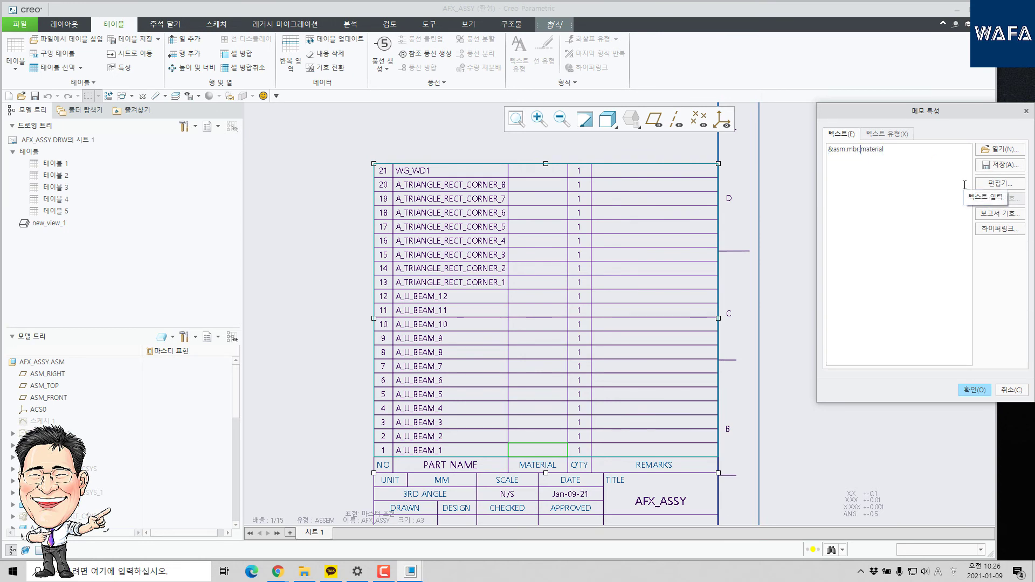
type("ptc_material")
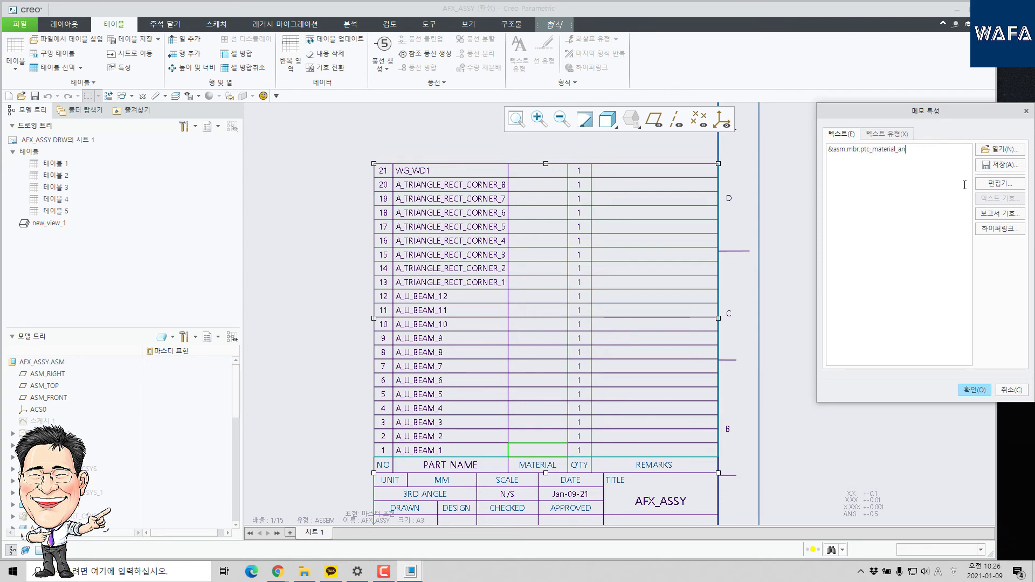
type("_name")
left_click(977, 390)
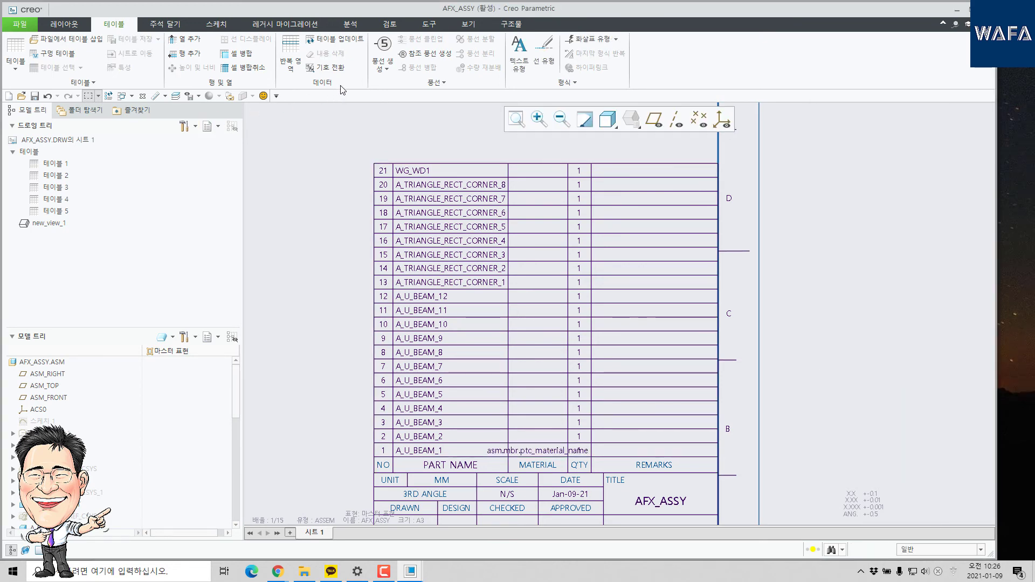
left_click(325, 67)
left_click(325, 68)
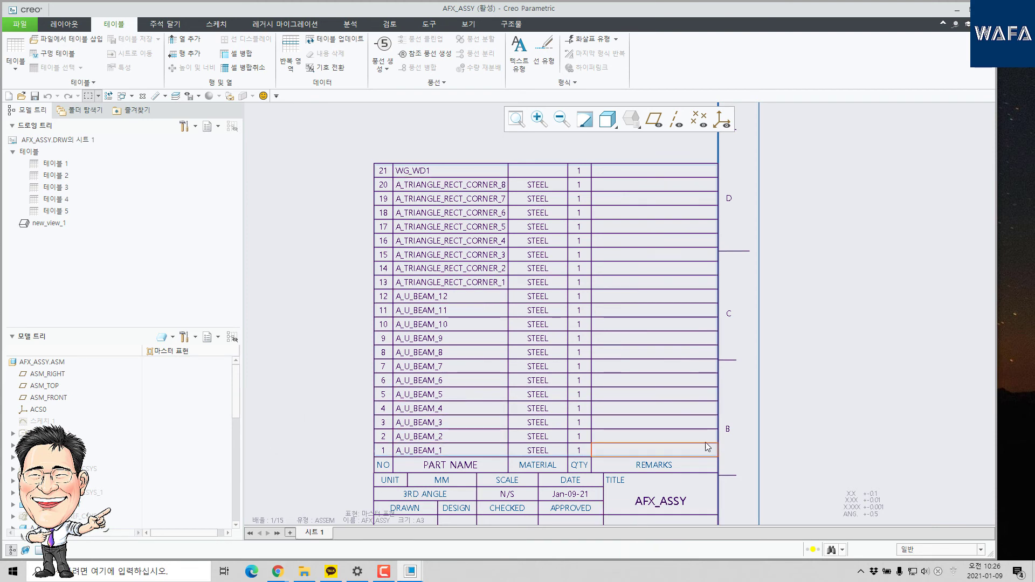
Change the text of the item 1 REMARKS cell to the report parameter &asm.mbr.designation and refresh the parts list
left_click(609, 451)
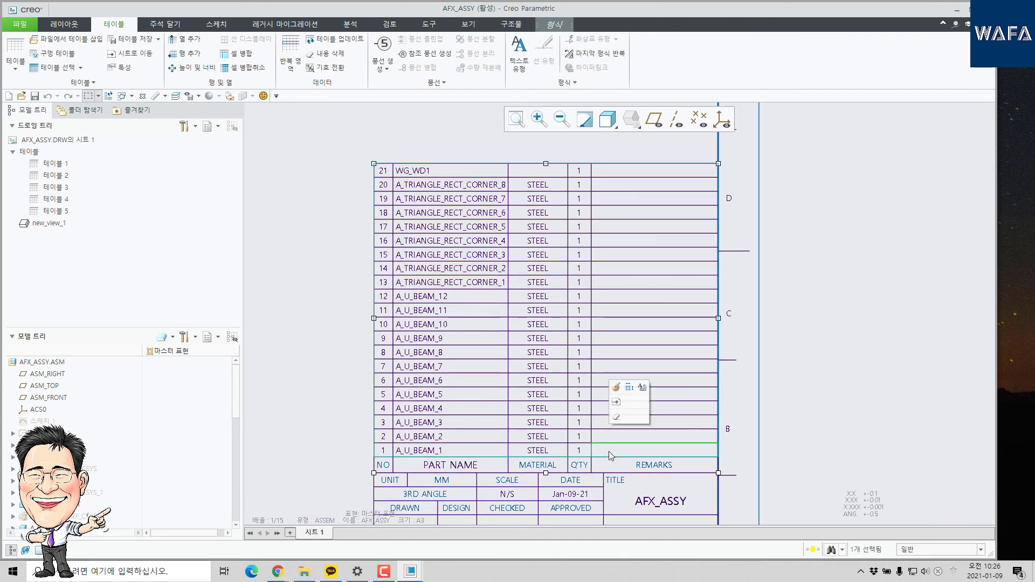
right_click(609, 451)
left_click(616, 404)
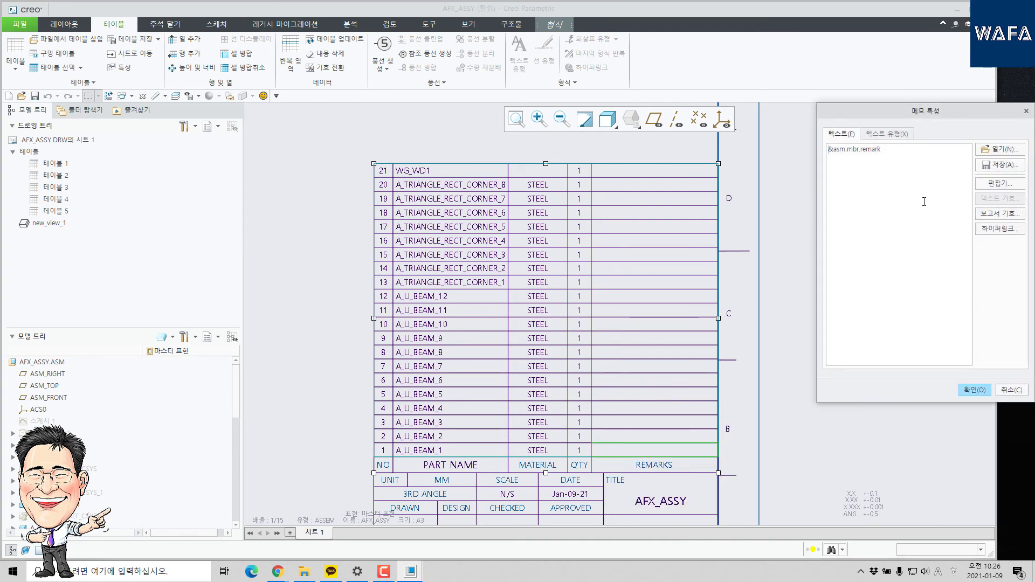
key("BackSpace")
key("BackSpace")
key("BackSpace")
key("BackSpace")
type("designateion")
left_click(974, 389)
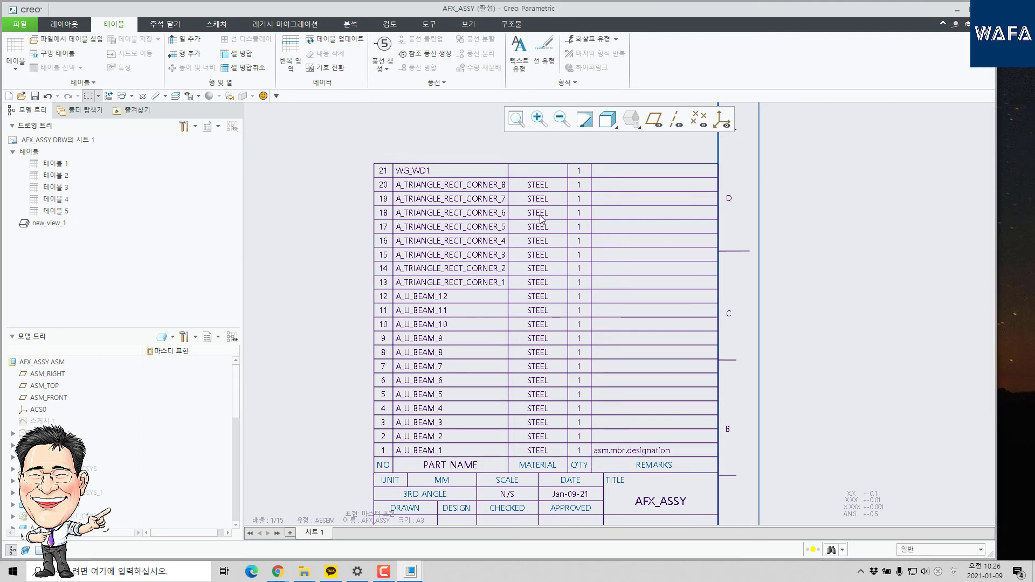
left_click(342, 70)
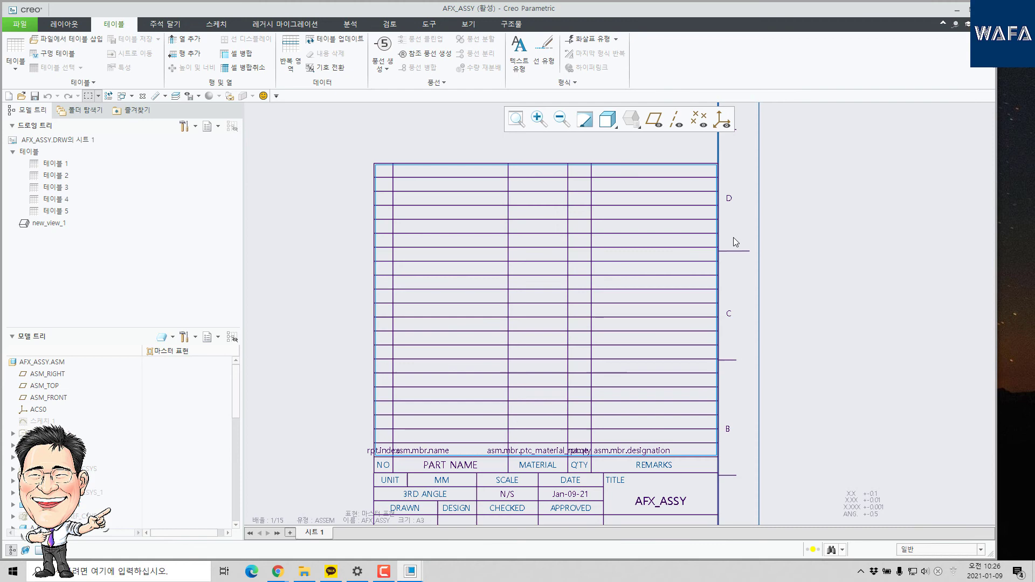
left_click(344, 71)
Check the REMARKS column of the parts list and open the assembly AFX_ASSY.ASM from the drawing
scroll(717, 506, "up", 3)
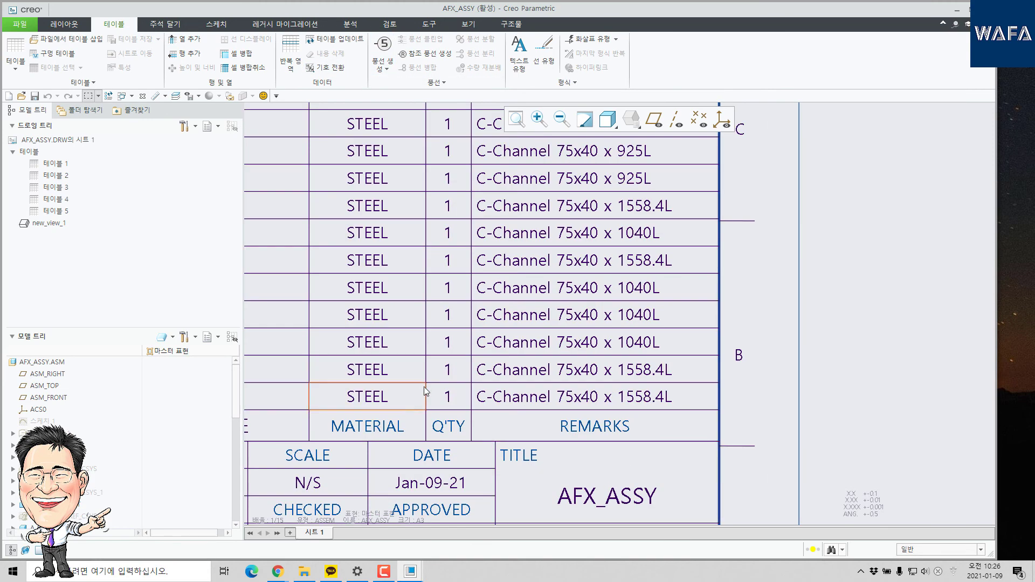
scroll(511, 361, "up", 2)
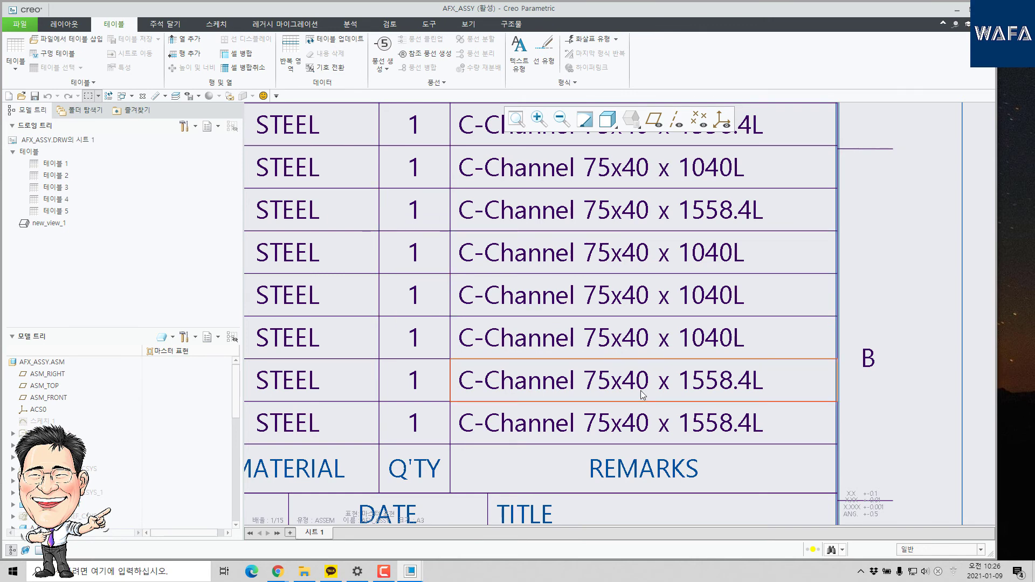
middle_click_drag(805, 386, 821, 326)
scroll(821, 327, "down", 4)
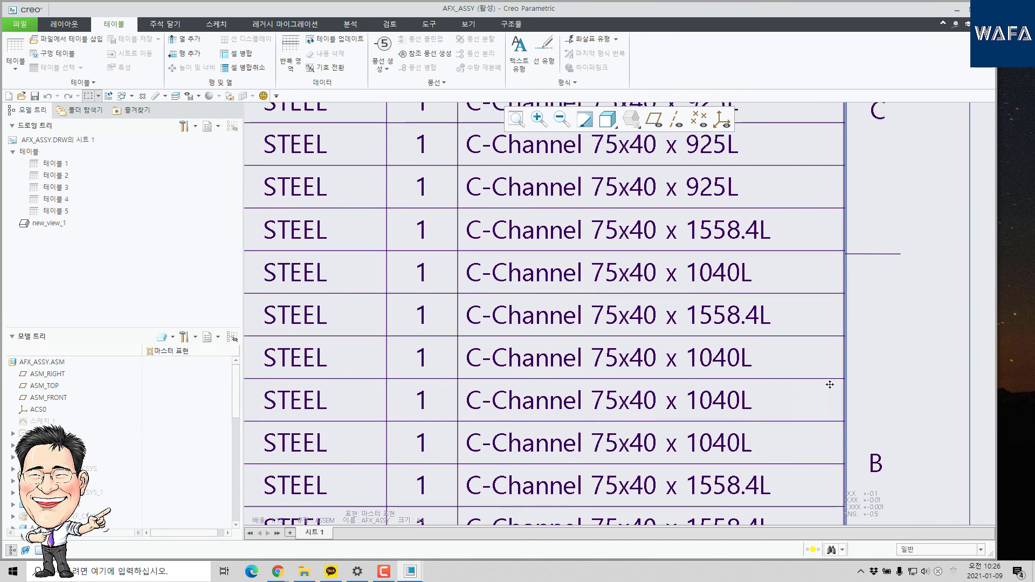
left_click(47, 362)
right_click(49, 364)
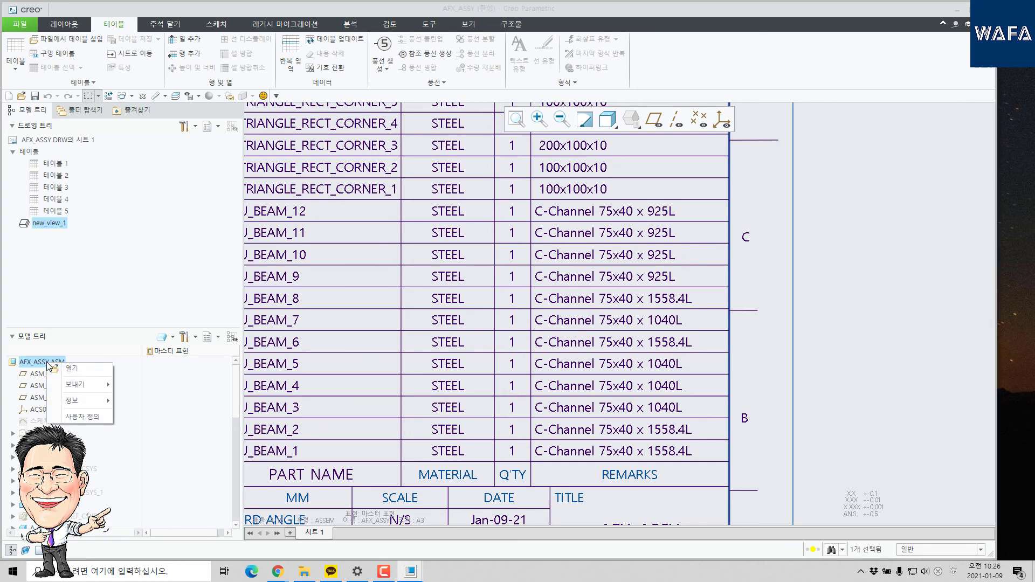
left_click(72, 368)
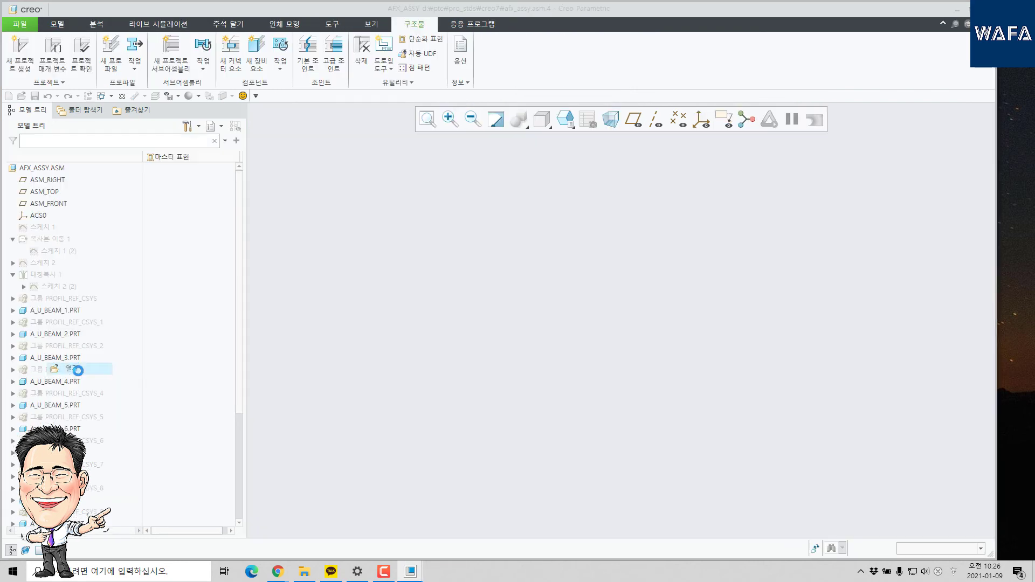
Edit the dimensions of 스케치 1: set the offset along the long side to 1000 and the rectangle's length to 2500
left_click(40, 228)
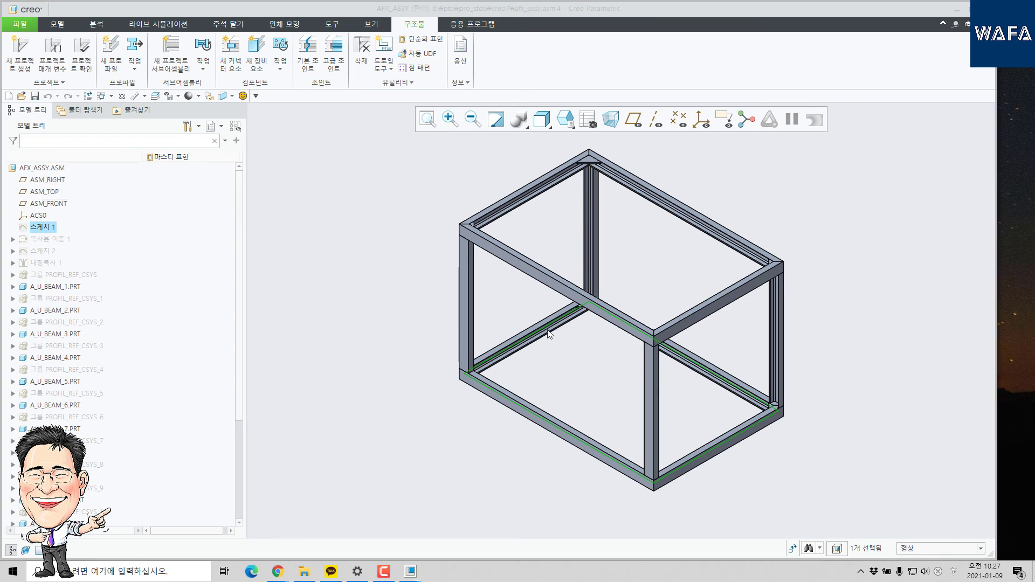
left_click(52, 227)
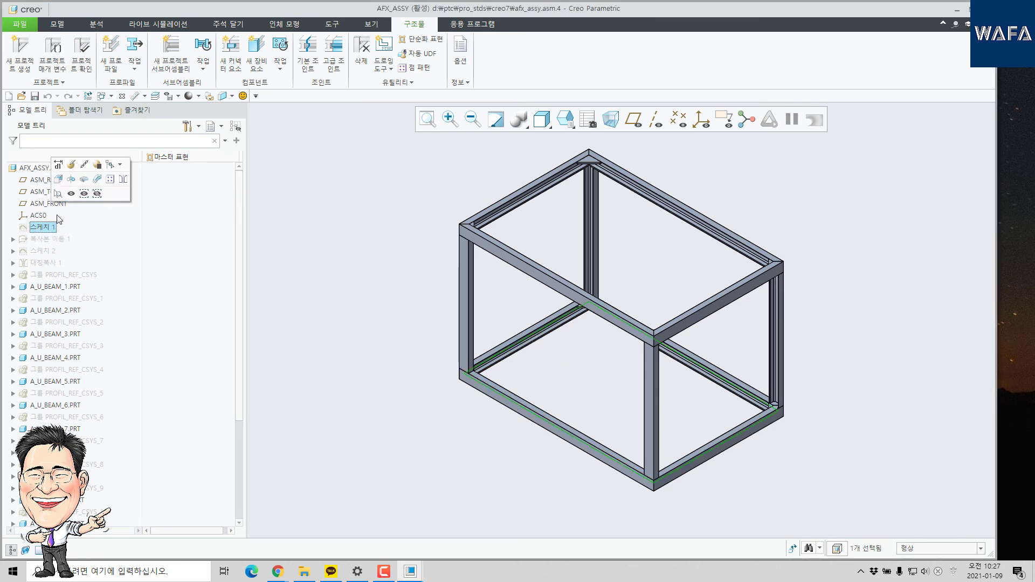
left_click(59, 164)
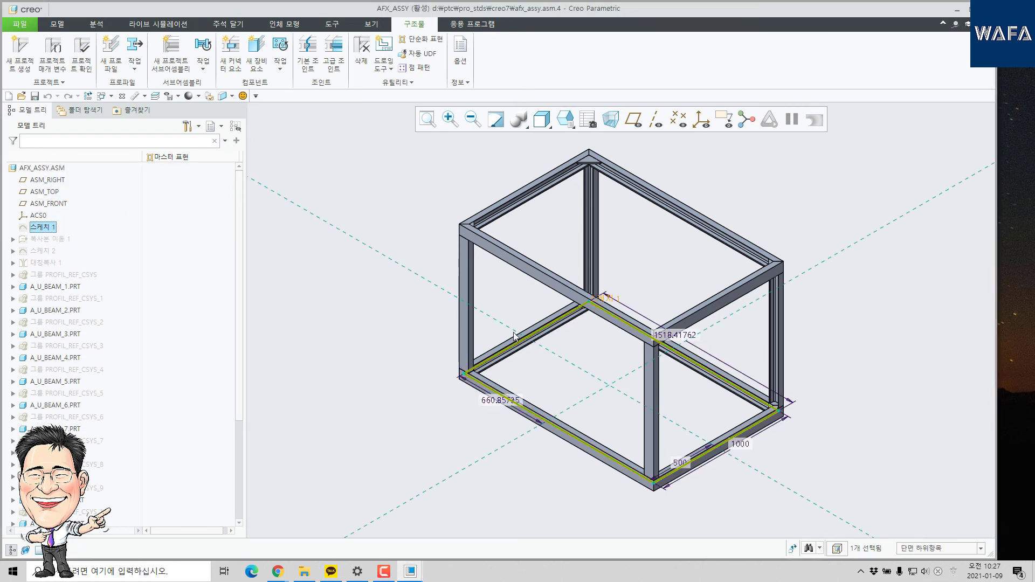
double_click(495, 401)
type("1")
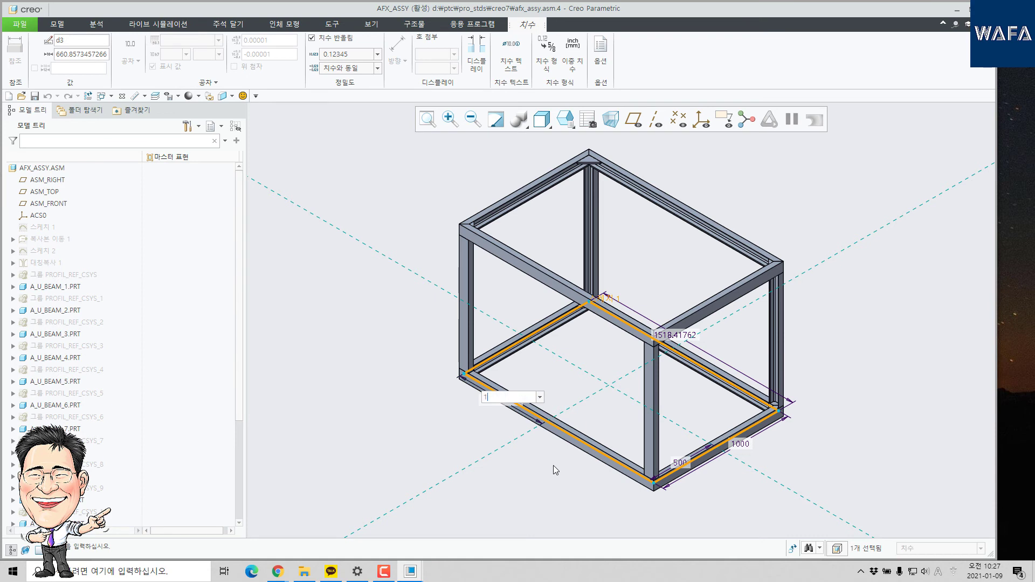
type("000")
key("Return")
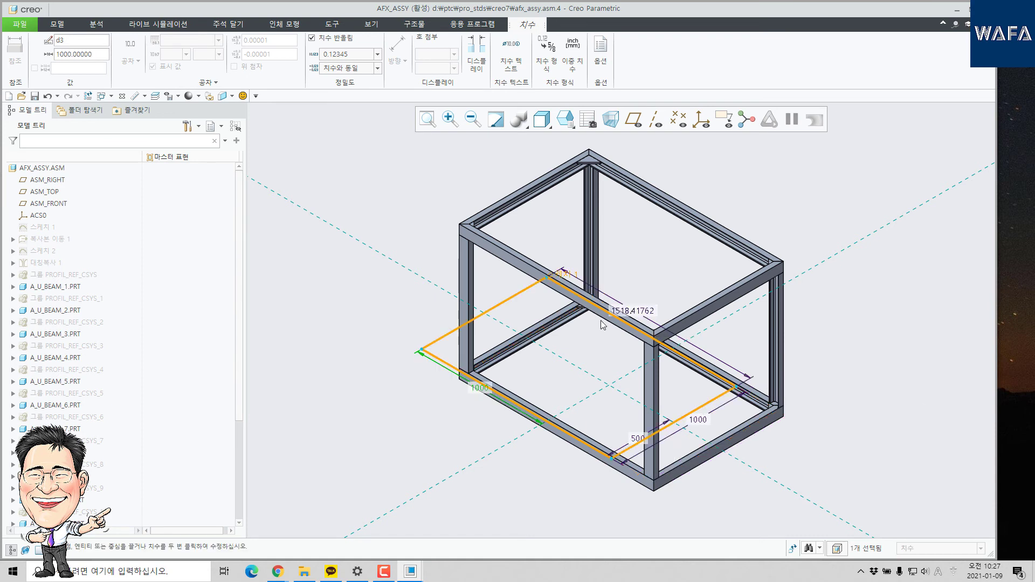
double_click(646, 311)
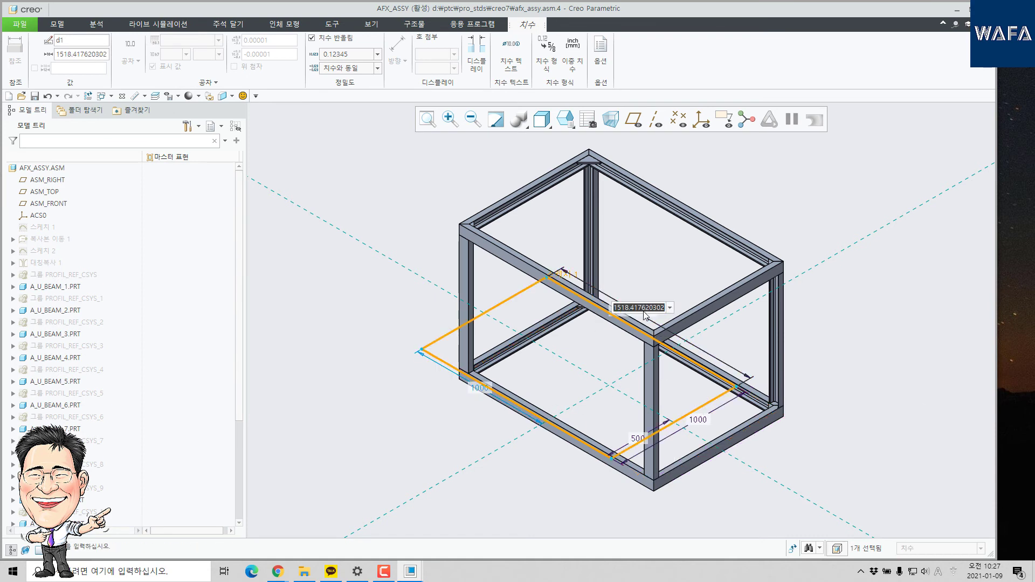
type("2500")
key("Return")
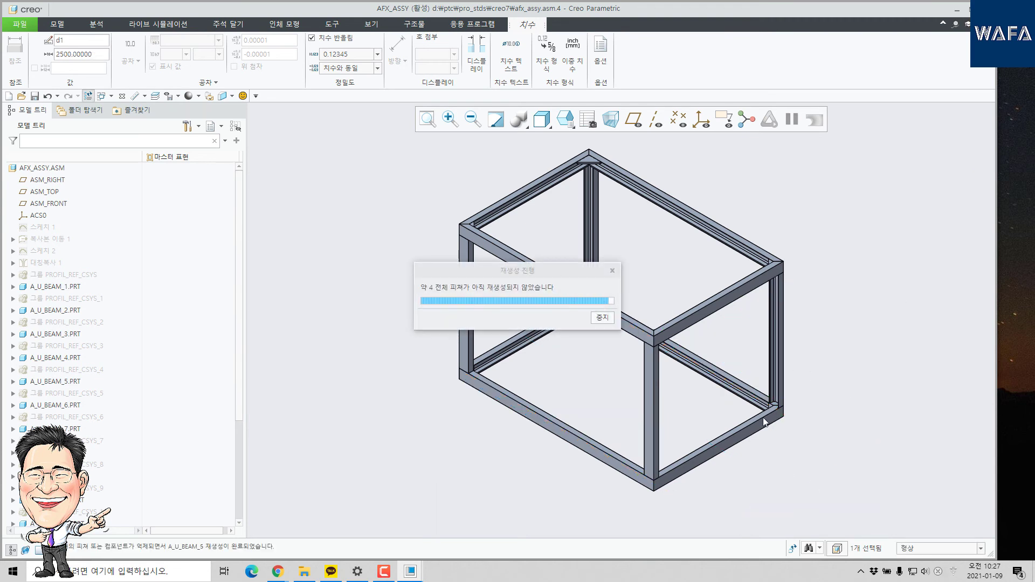
Set the offset distance of the moved copy 복사본 이동 1 to 2500 to change the frame's height
left_click(43, 251)
left_click(48, 238)
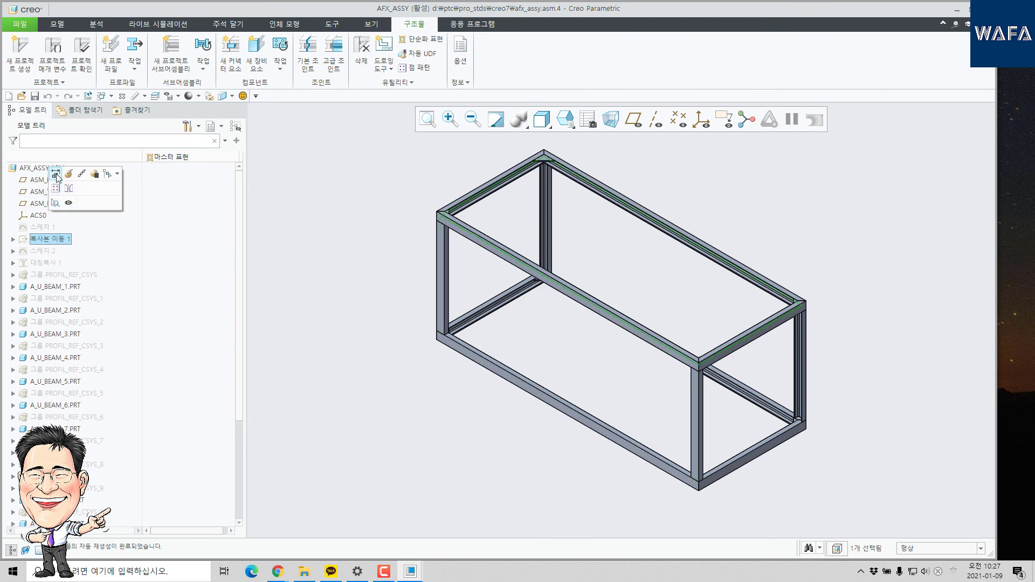
double_click(581, 321)
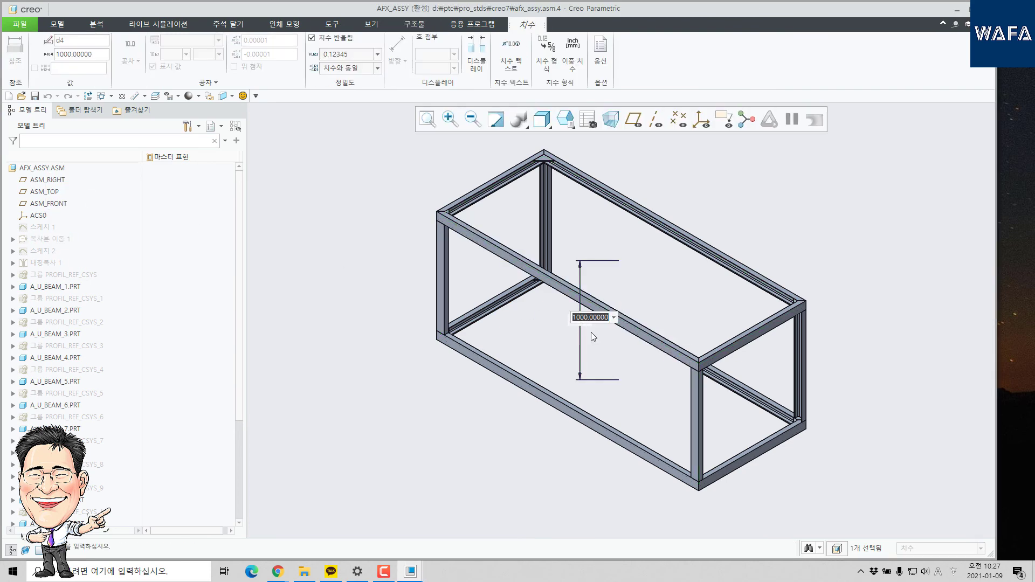
type("2500")
key("Return")
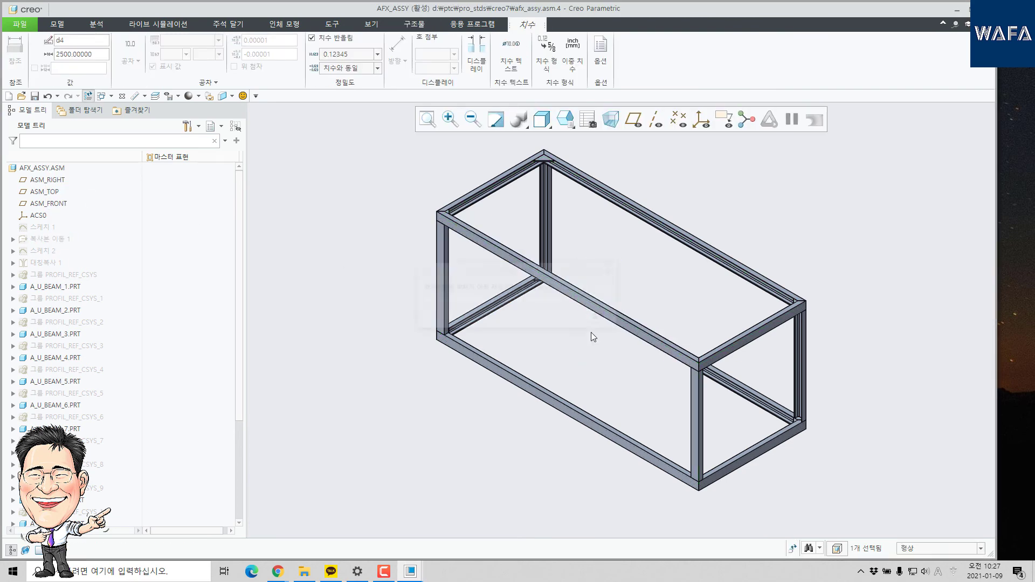
middle_click_drag(606, 346, 633, 320)
Return to the AFX_ASSY drawing and examine the beam lengths in the parts list and the frame view on the sheet
left_click(106, 96)
left_click(120, 119)
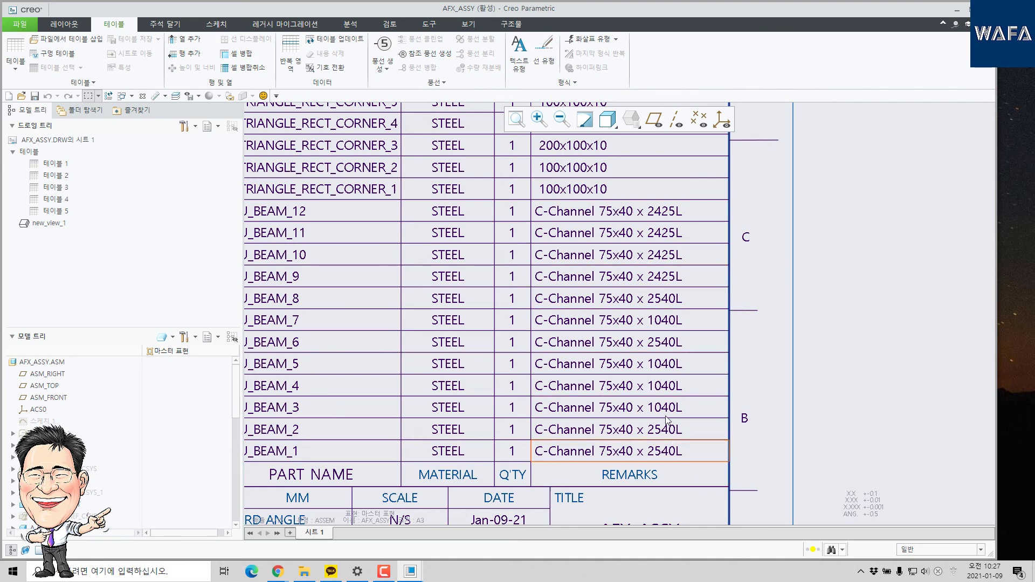
scroll(462, 297, "down", 5)
scroll(532, 307, "up", 2)
middle_click_drag(487, 305, 483, 305)
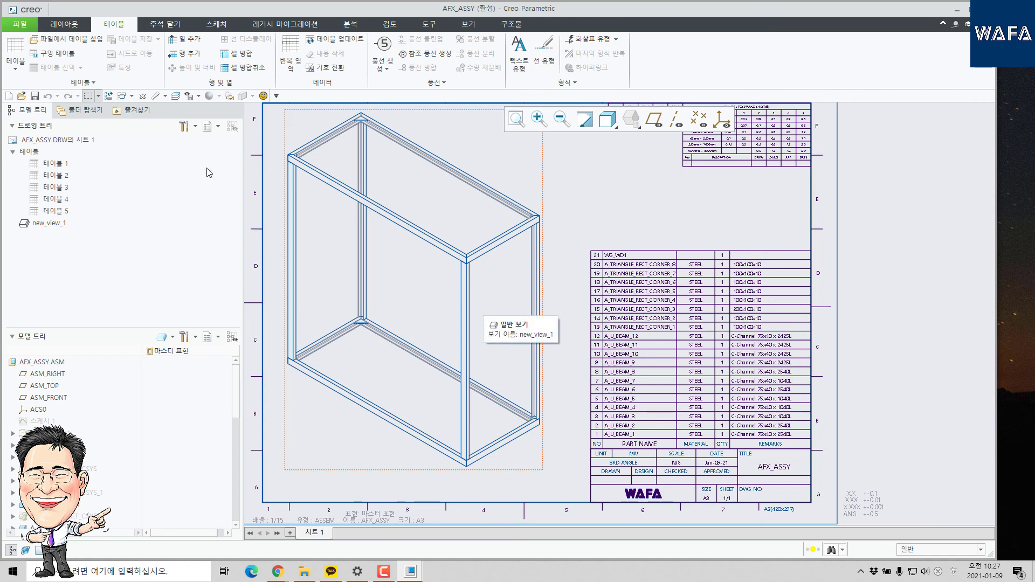
Close the drawing and the frame assembly, and erase all models not displayed from the session
left_click(142, 96)
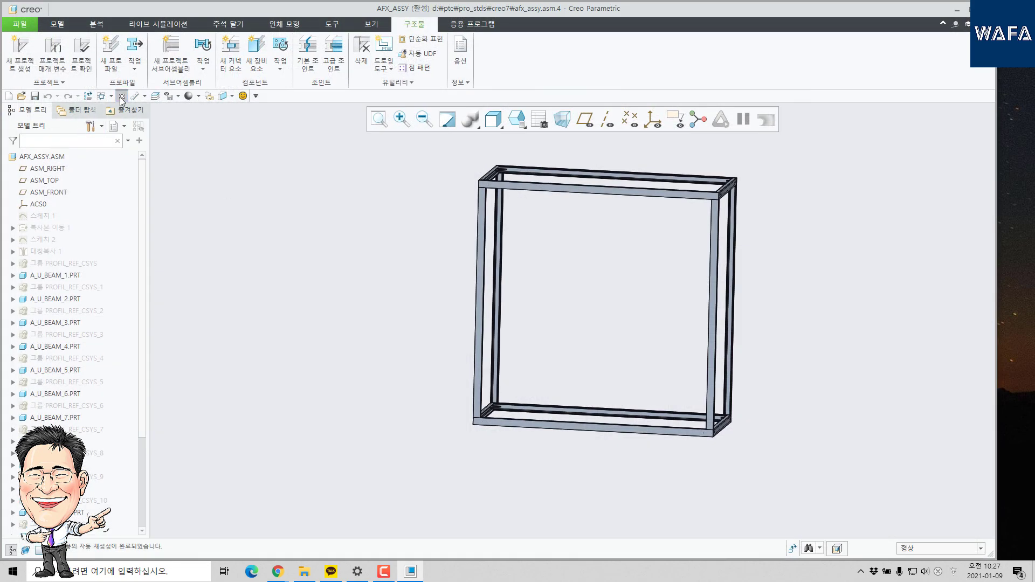
left_click(121, 97)
left_click(139, 54)
key("Return")
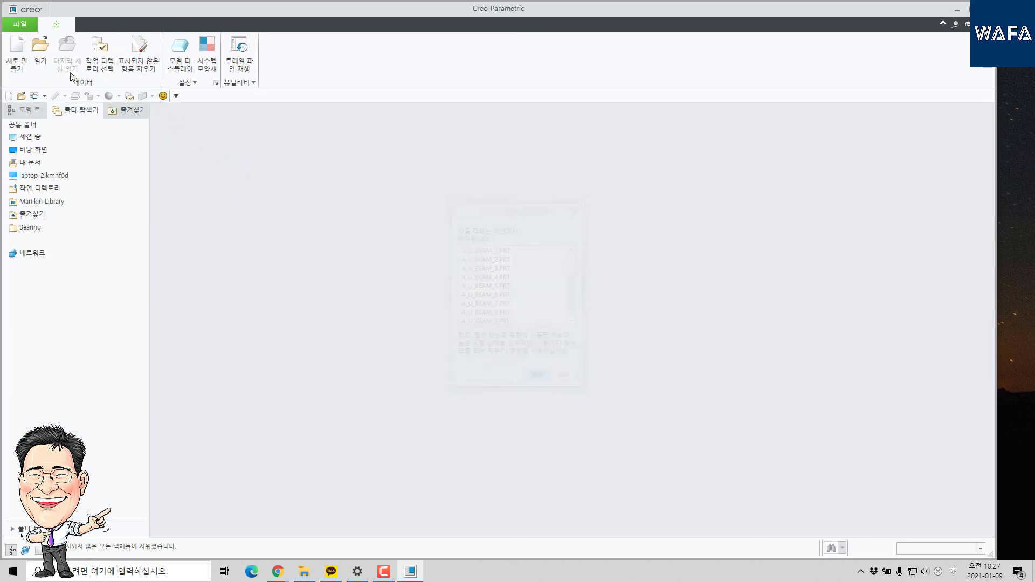
Open the recently used assembly ifx_assy.asm from the creo4 folder
left_click(20, 25)
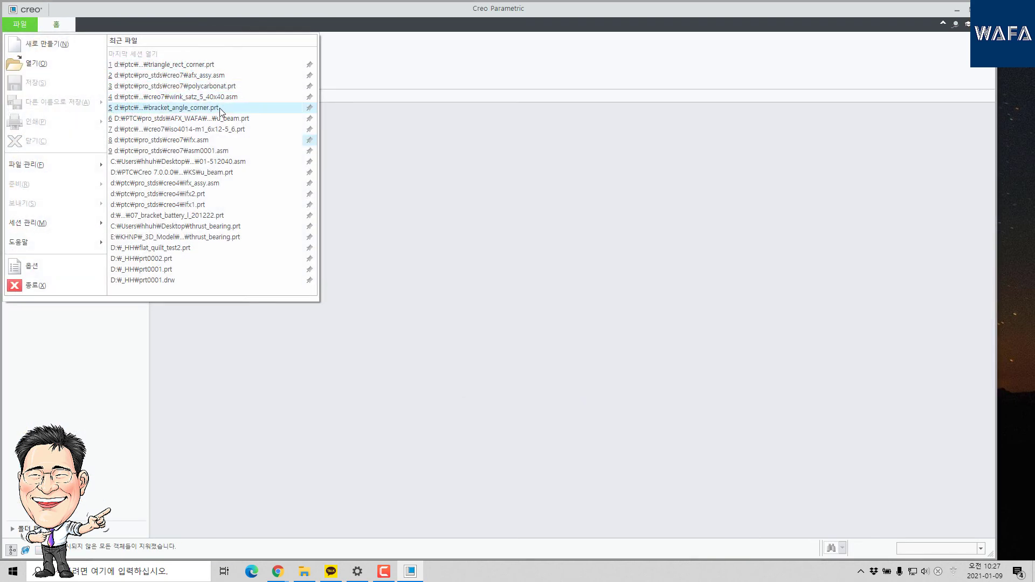
left_click(226, 184)
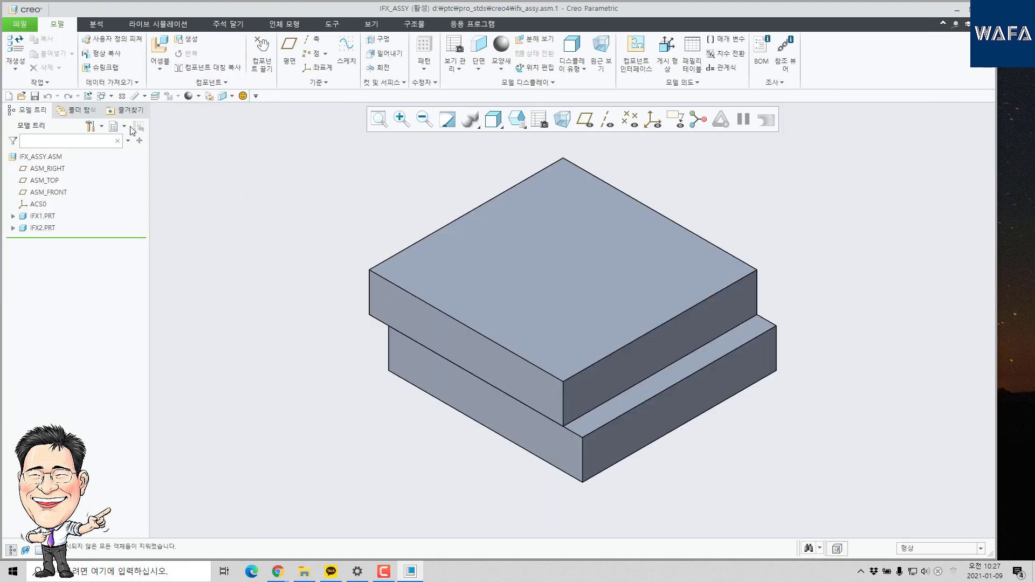
Open the recently used assembly afx_assy.asm from the creo7 folder
left_click(20, 24)
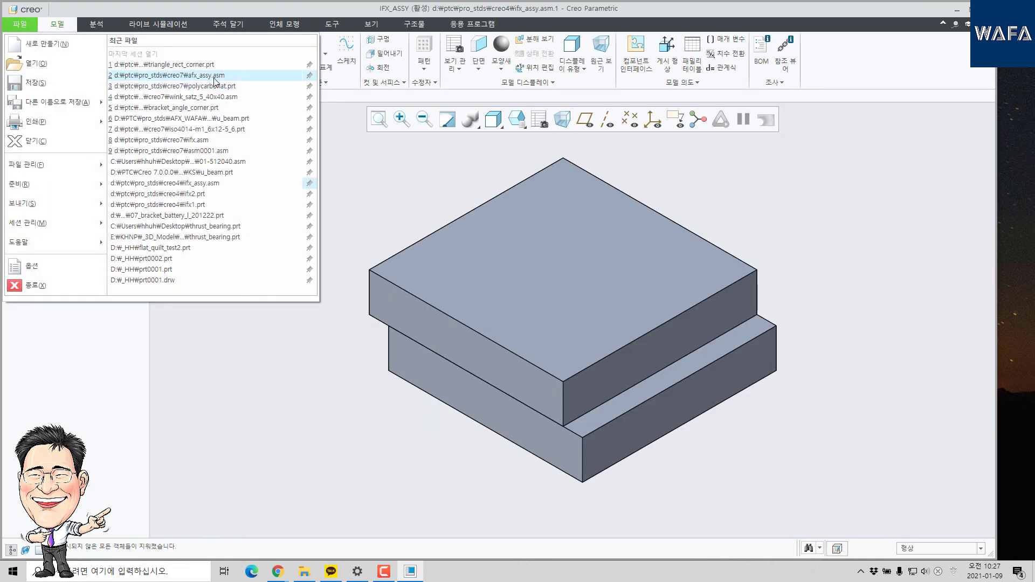
left_click(215, 76)
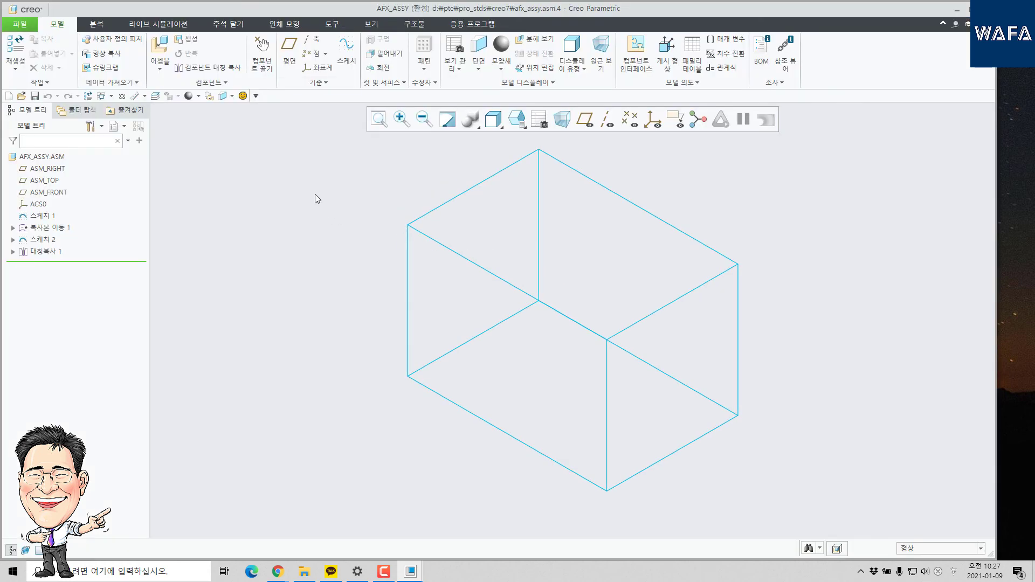
Place MINITEC profile_45x45 beams along the two adjacent lower skeleton edges meeting at the front corner
left_click(414, 24)
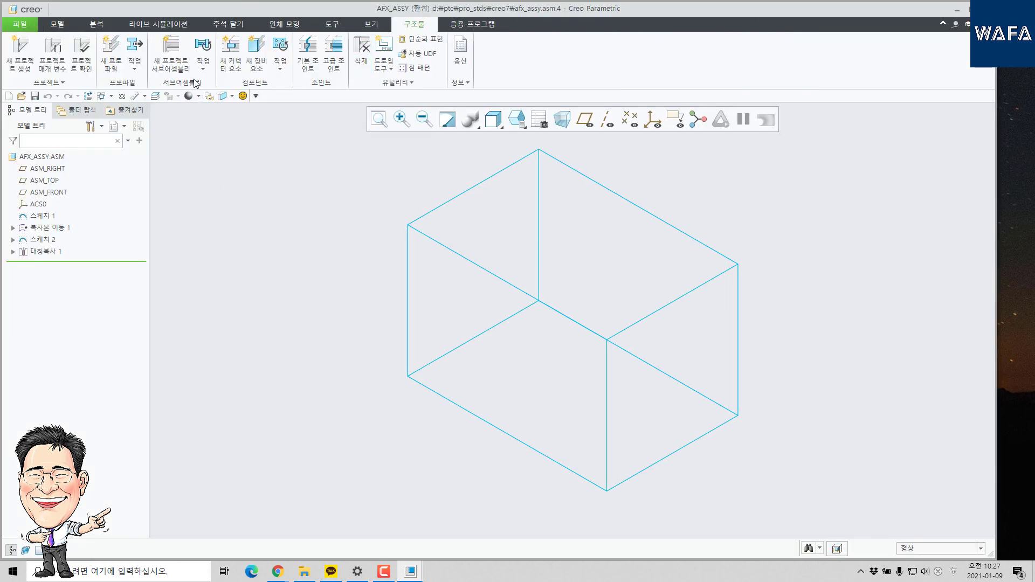
left_click(110, 54)
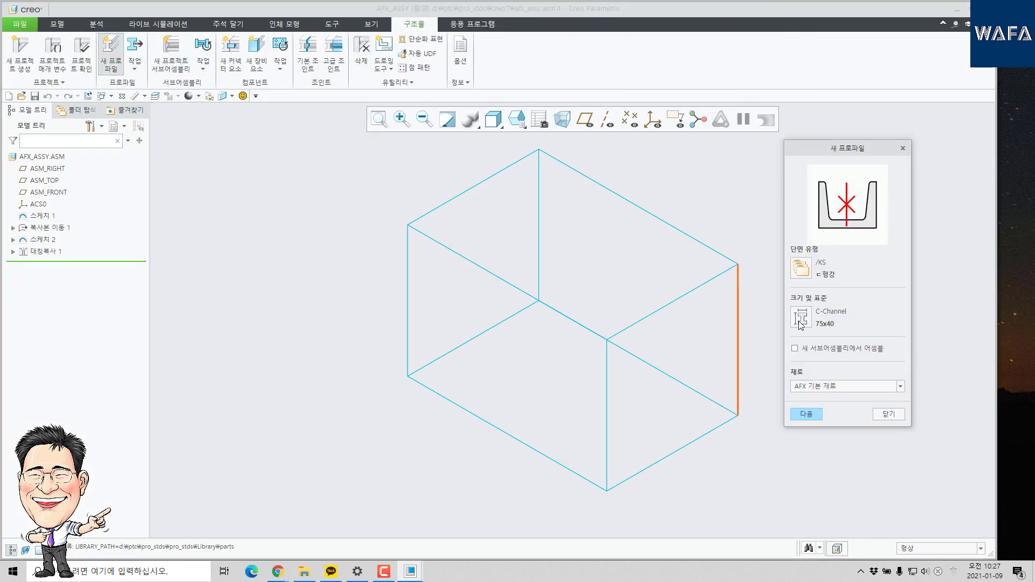
left_click(800, 268)
left_click(516, 197)
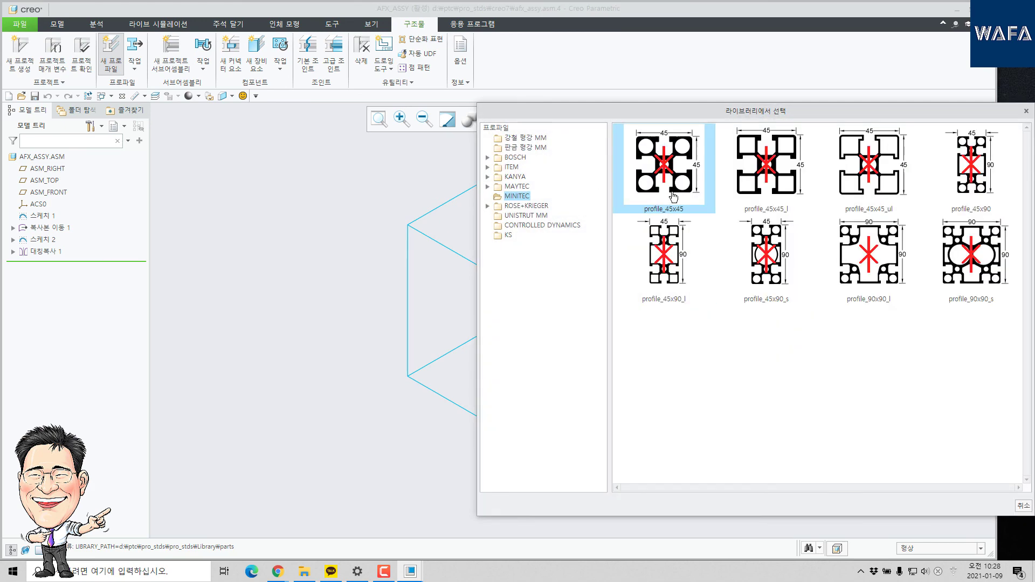
double_click(662, 163)
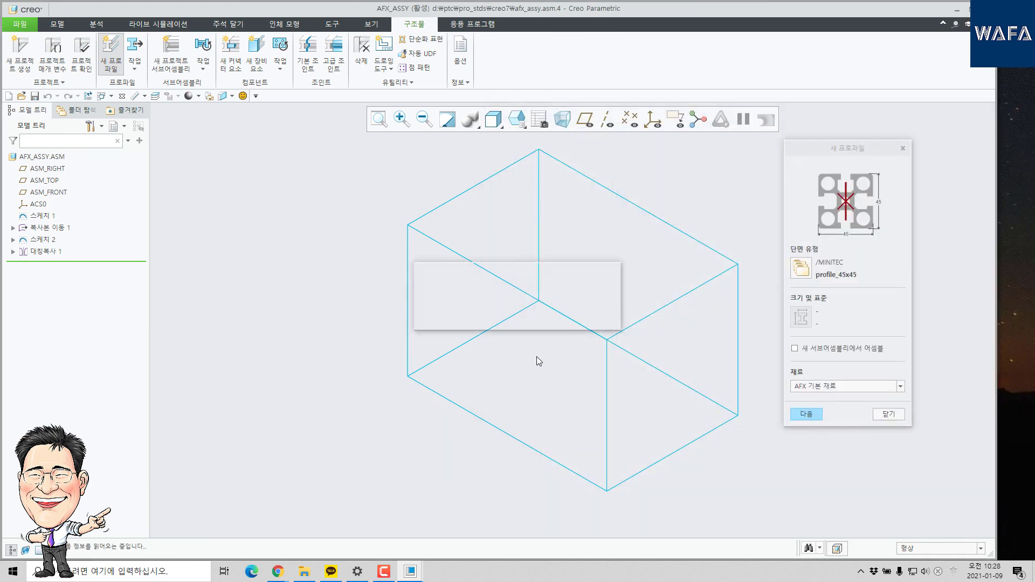
left_click(481, 410)
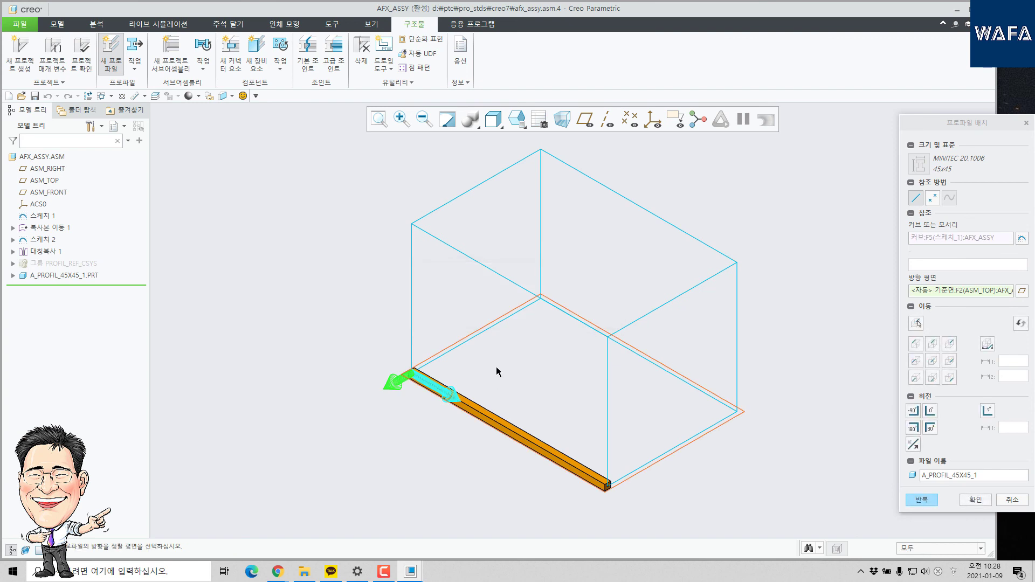
middle_click(654, 433)
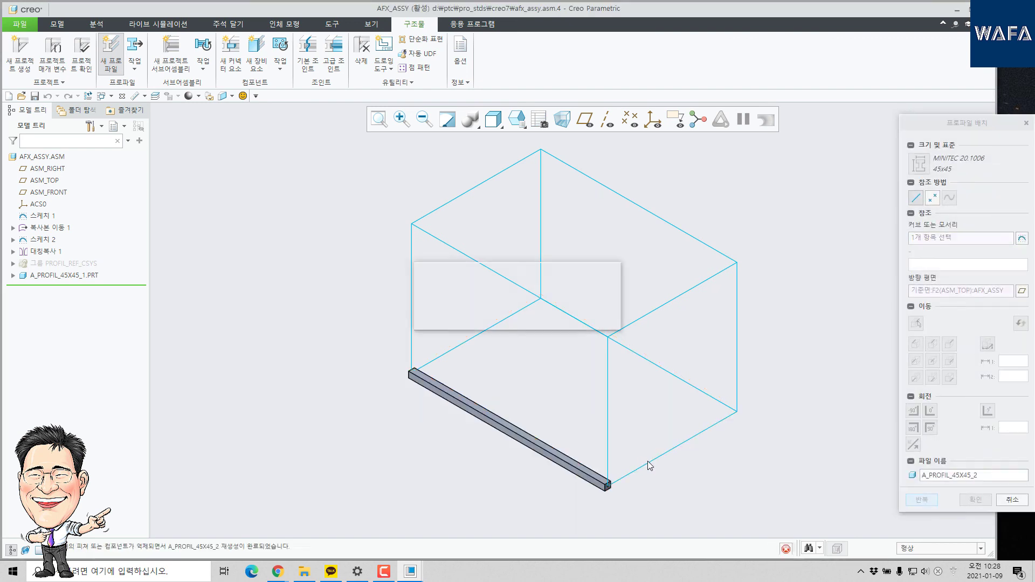
left_click(647, 463)
left_click(976, 499)
Join both profile ends at the front corner with the first basic joint type, one beam butting against the other
left_click(307, 54)
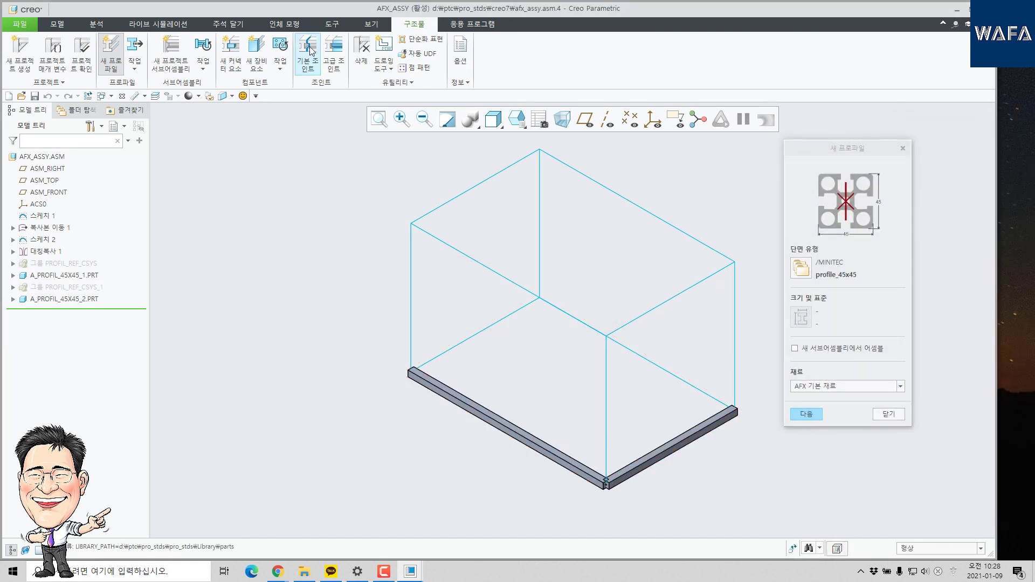
left_click(654, 264)
scroll(446, 453, "up", 3)
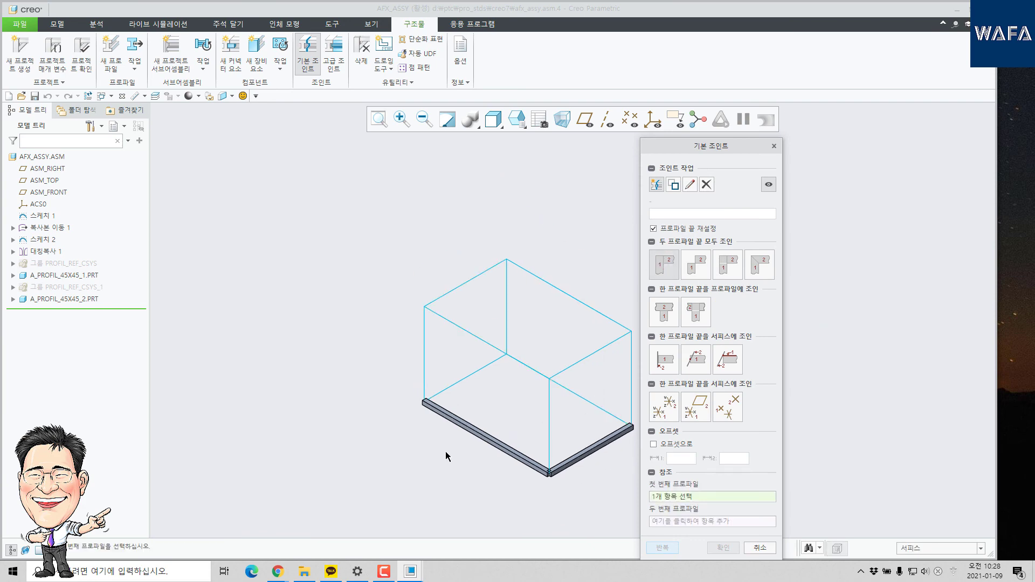
scroll(528, 474, "down", 7)
left_click(511, 448)
left_click(561, 449)
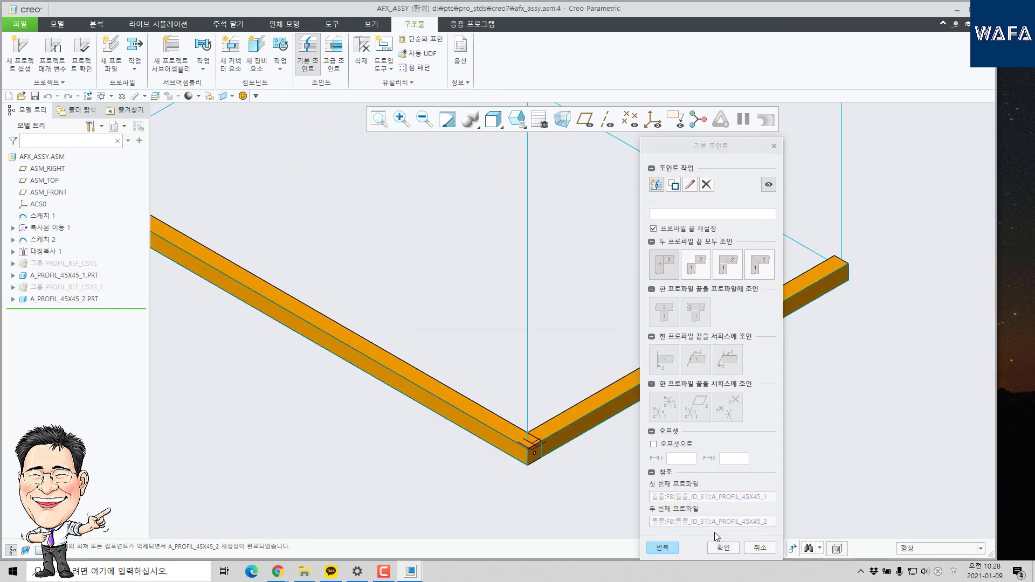
left_click(722, 548)
scroll(570, 413, "up", 3)
mouse_move(571, 420)
middle_mouse_down()
mouse_move(568, 482)
mouse_move(557, 429)
middle_mouse_up()
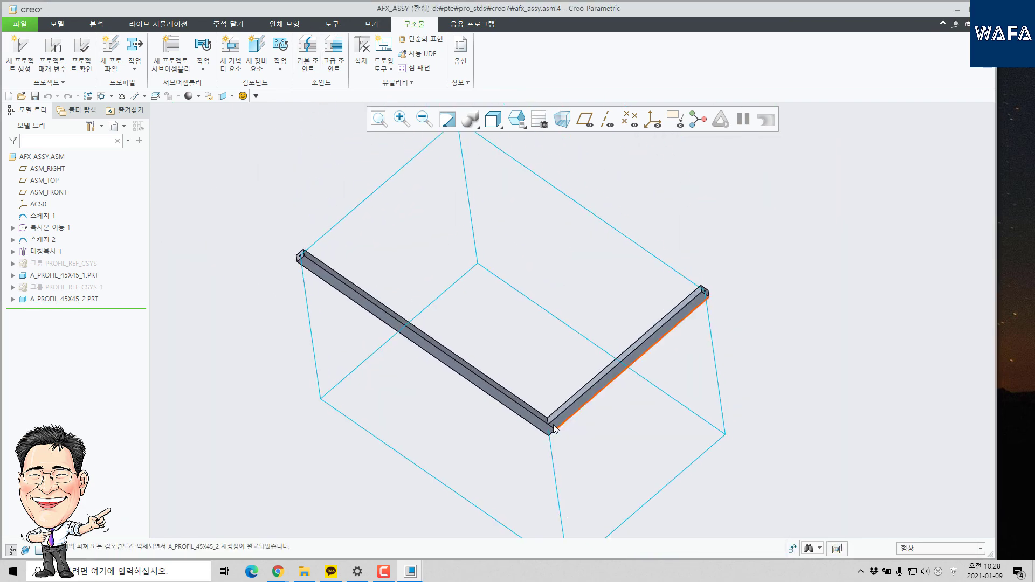
Examine the connector library's structural steel, BOSCH, ITEM, KANYA, MAYTEC and MINITEC categories for a new connector element
scroll(556, 427, "down", 5)
left_click(230, 50)
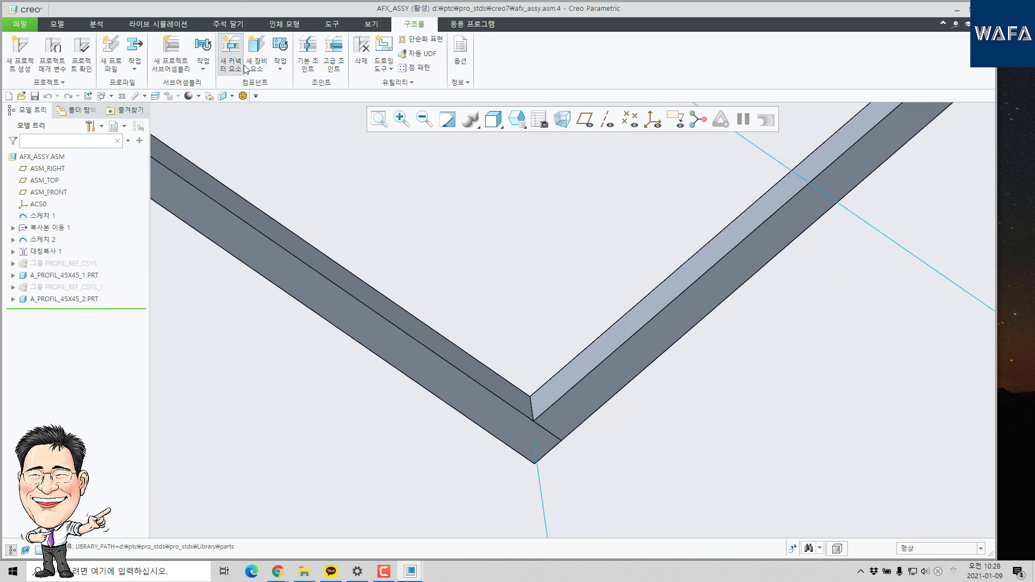
left_click(923, 234)
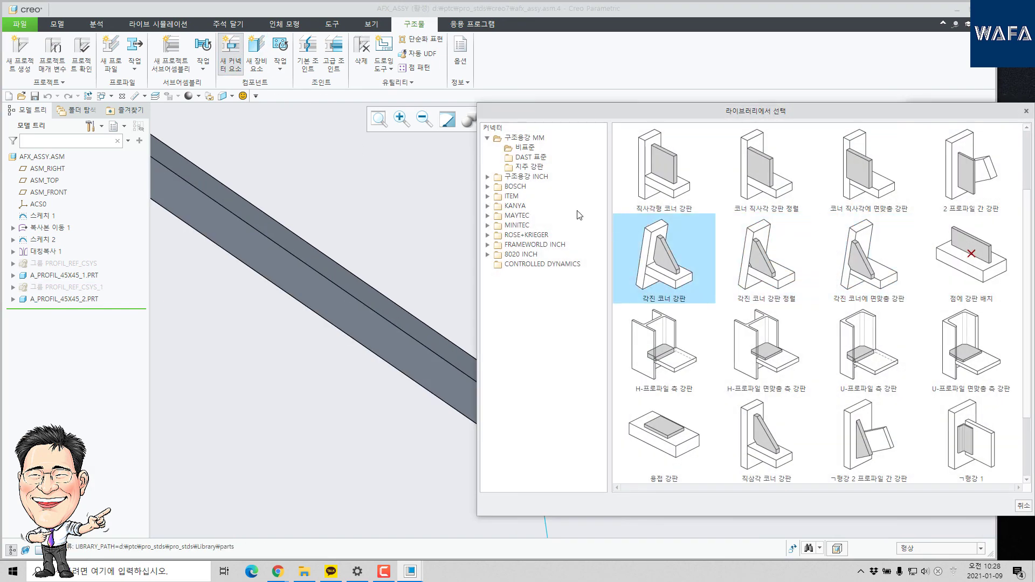
left_click(522, 139)
left_click(514, 186)
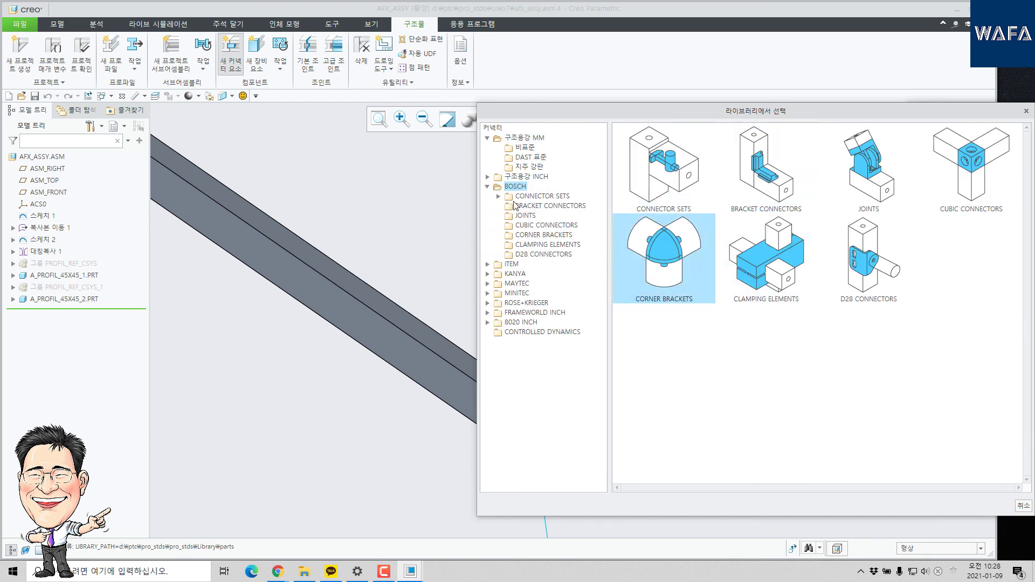
left_click(515, 177)
left_click(511, 294)
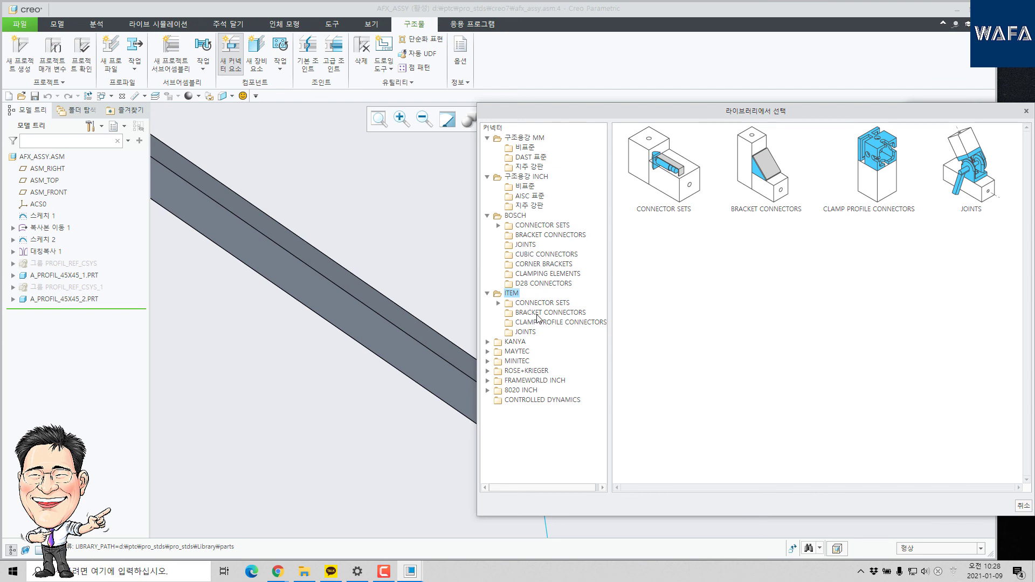
left_click(521, 343)
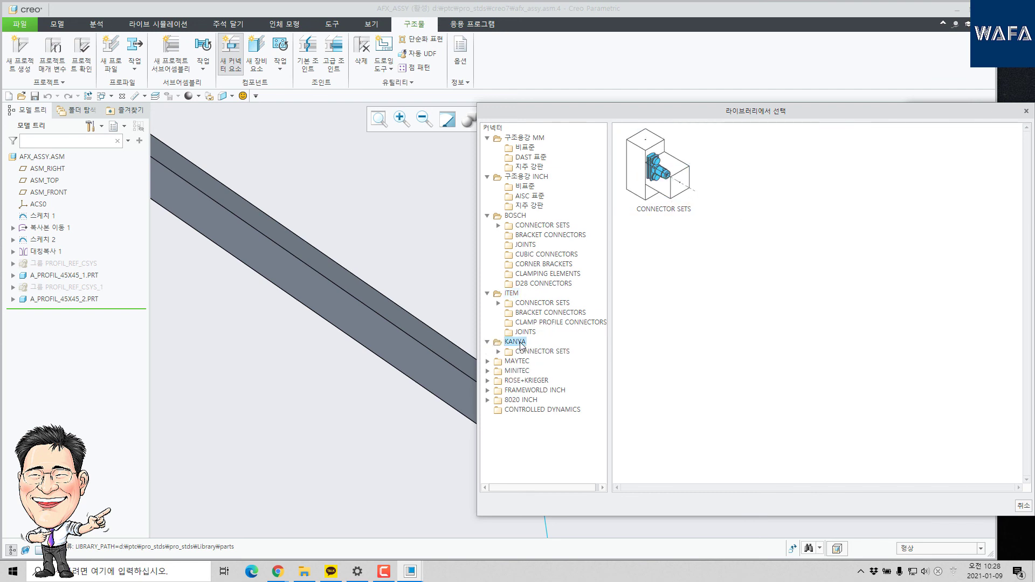
left_click(518, 362)
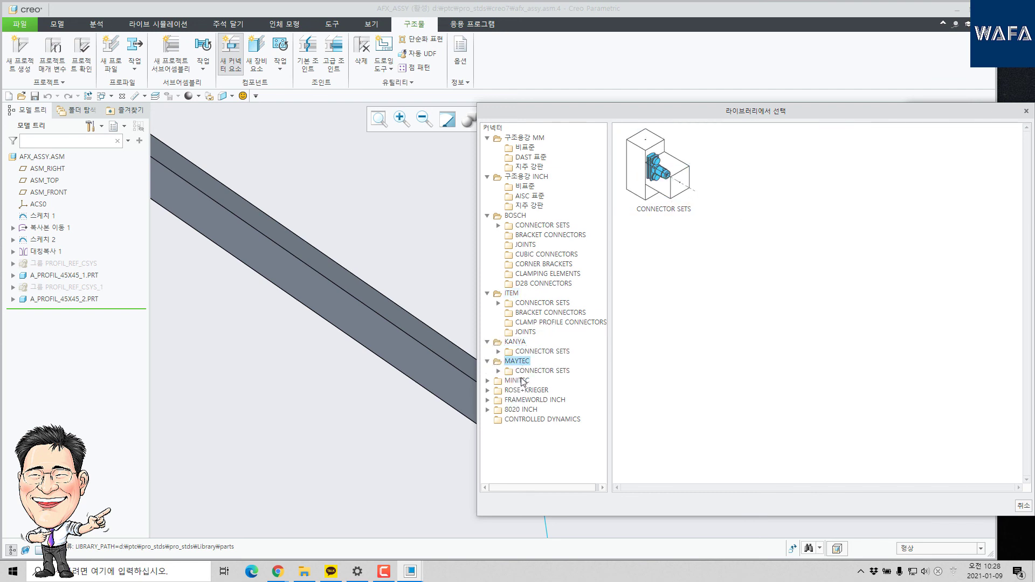
left_click(518, 381)
Place the ITEM bracket connector ang_set_5_40x40 in the corner, using the inner faces of both profiles as references
left_click(511, 293)
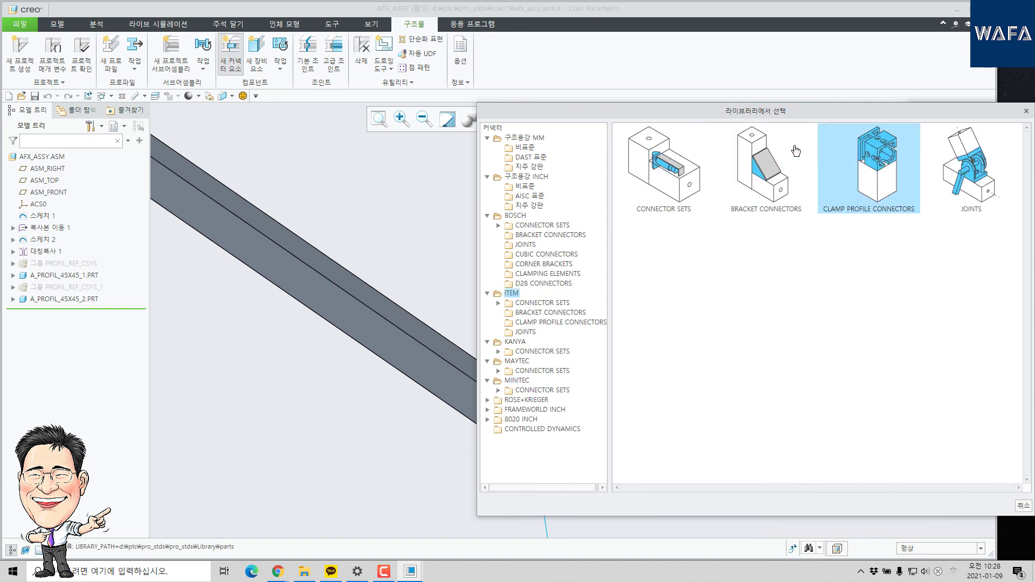
double_click(776, 183)
double_click(792, 183)
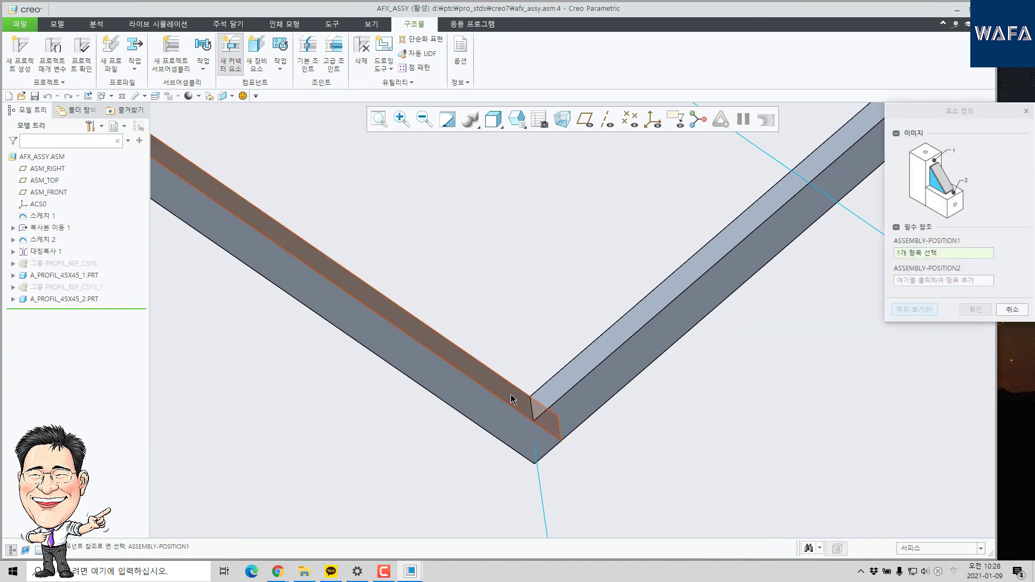
left_click(511, 396)
left_click(555, 390)
left_click(976, 310)
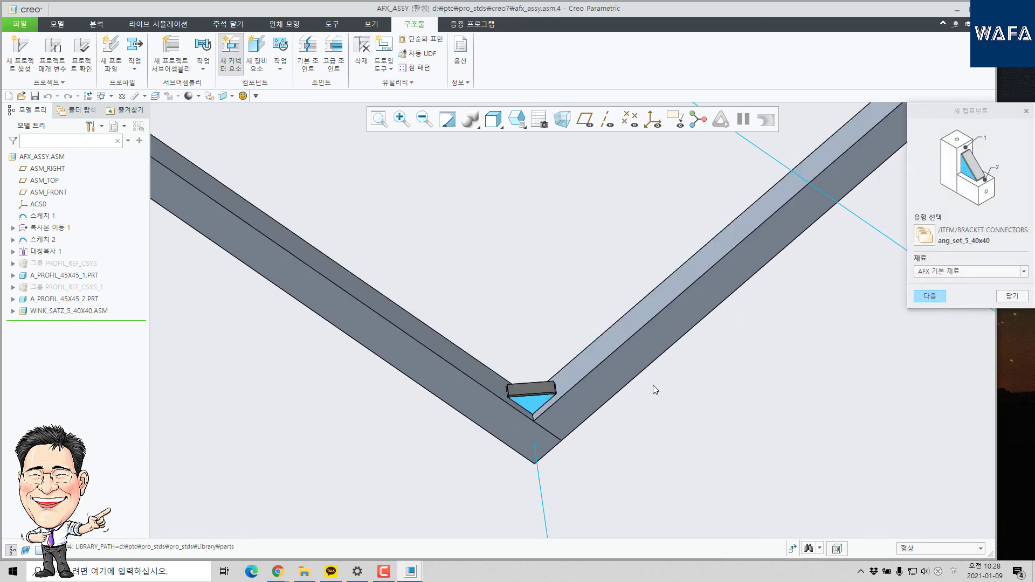
left_click(1011, 297)
scroll(641, 392, "up", 4)
middle_click_drag(599, 399, 580, 319)
scroll(610, 421, "down", 4)
mouse_move(578, 443)
middle_mouse_down()
mouse_move(589, 429)
mouse_move(596, 437)
middle_mouse_up()
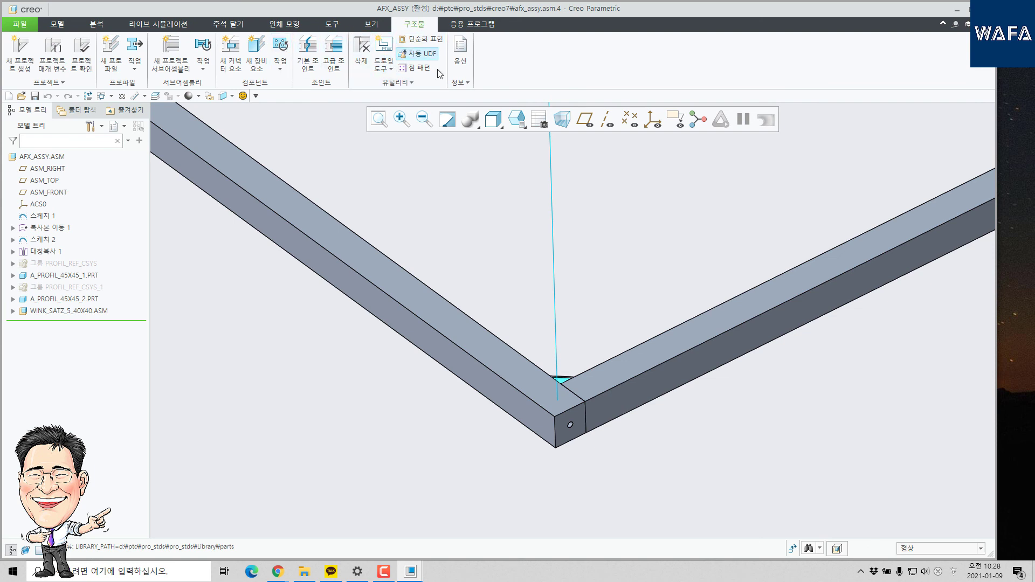
Set the second profile's simplified representation to the medium detail level, then to the highest detail level
left_click(431, 42)
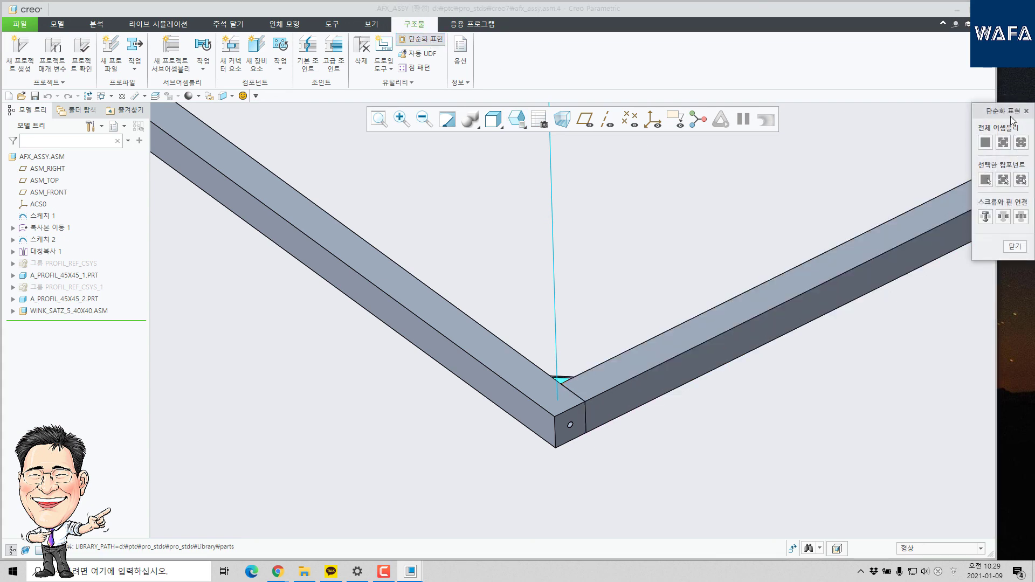
left_click_drag(1001, 114, 611, 157)
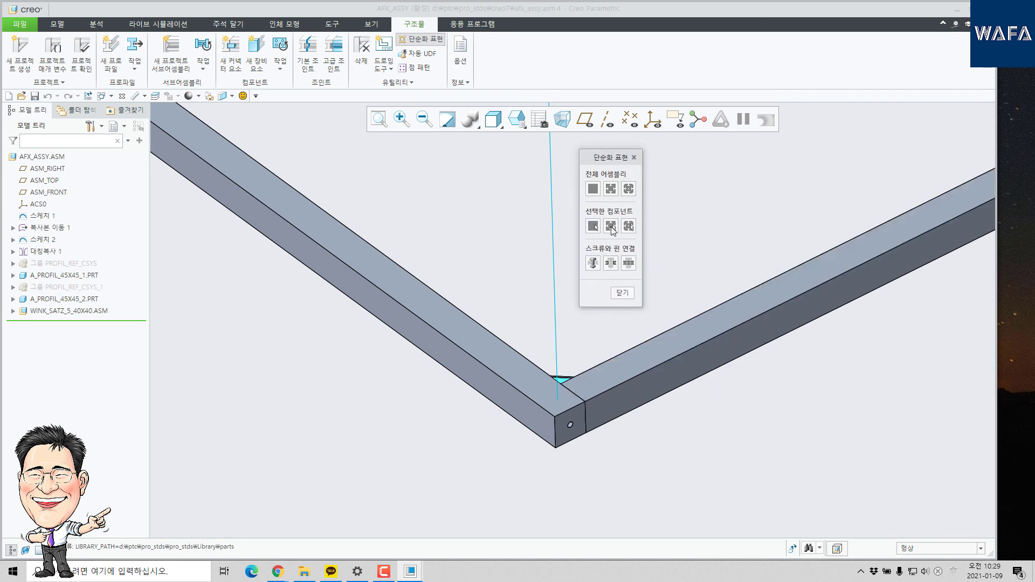
left_click(611, 229)
left_click(639, 373)
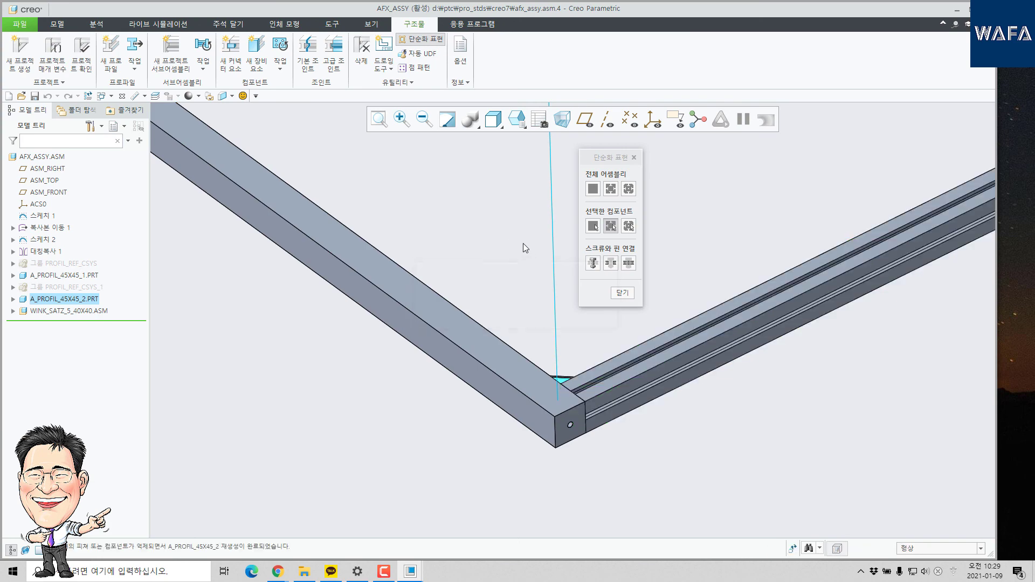
mouse_move(580, 397)
middle_mouse_down()
mouse_move(574, 455)
mouse_move(567, 395)
middle_mouse_up()
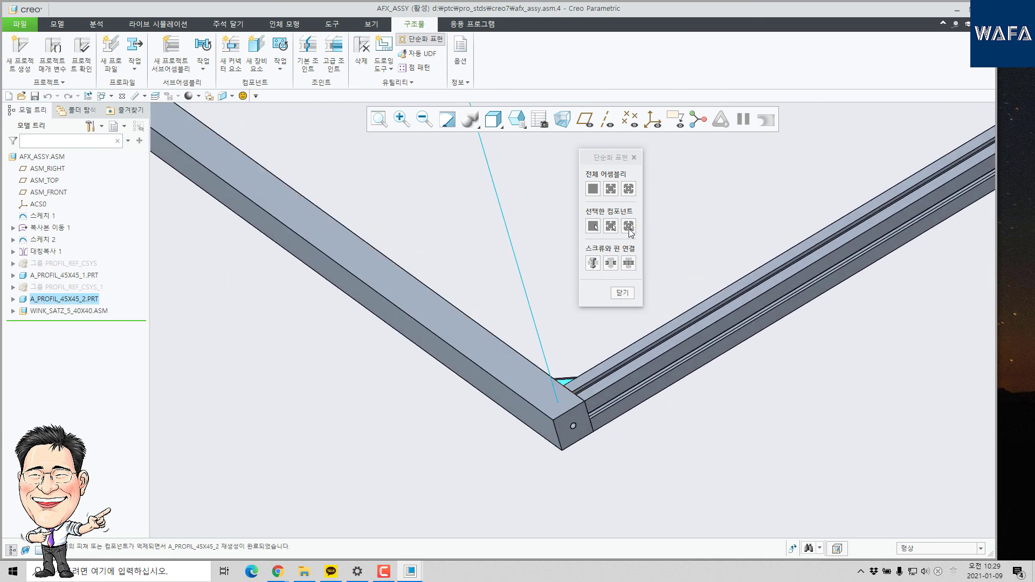
left_click(628, 228)
left_click(678, 399)
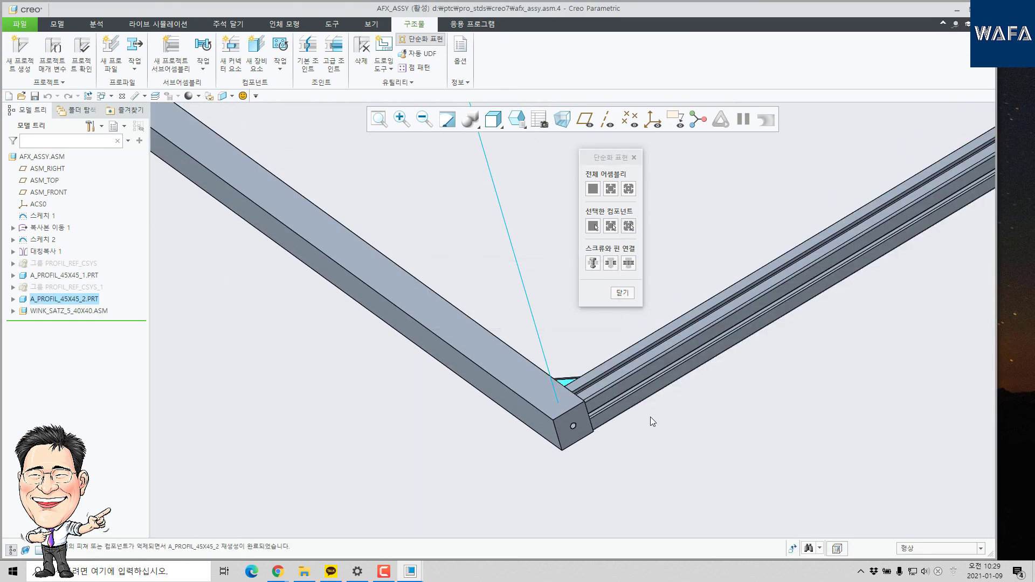
middle_click_drag(651, 420, 629, 335)
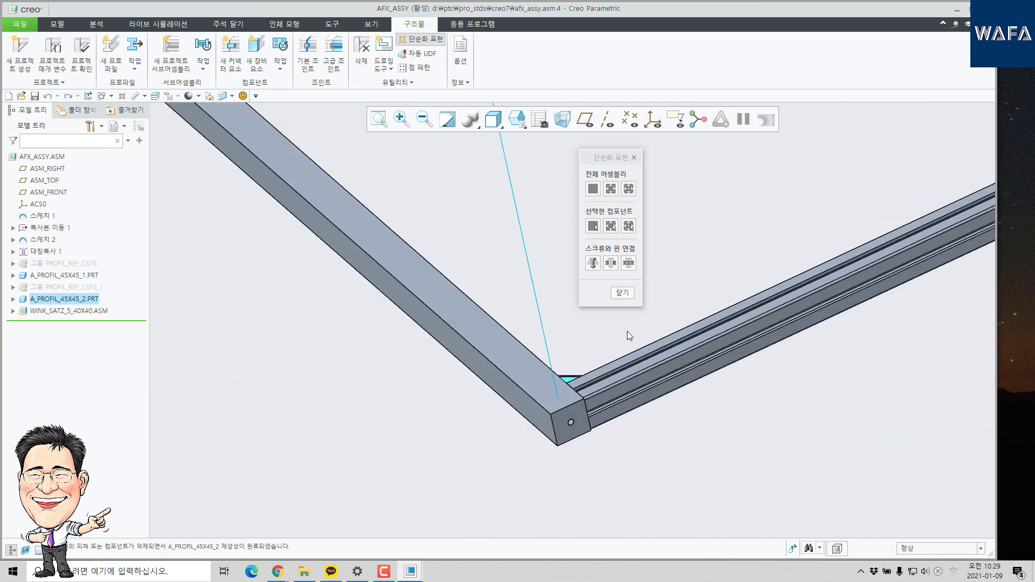
scroll(614, 415, "up", 5)
Switch the entire assembly to the simplest representation, then to the medium detail level showing the profile grooves
left_click(596, 191)
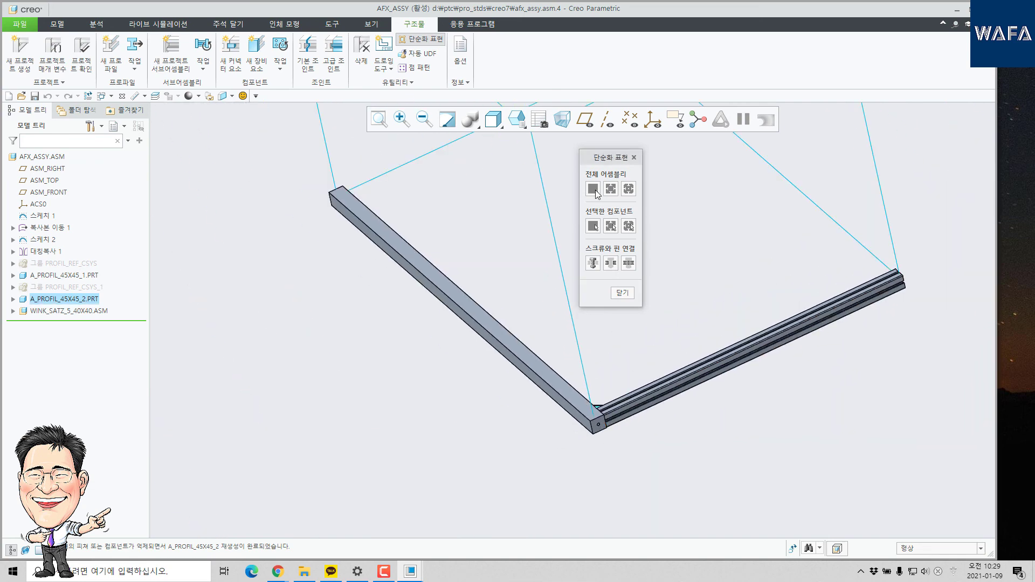
middle_click_drag(695, 332, 671, 285)
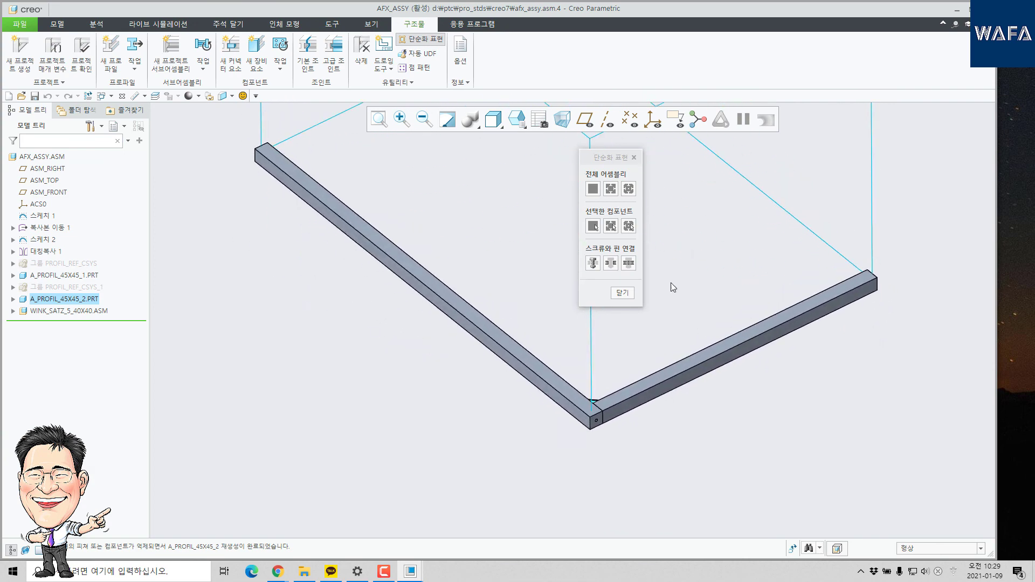
left_click(612, 189)
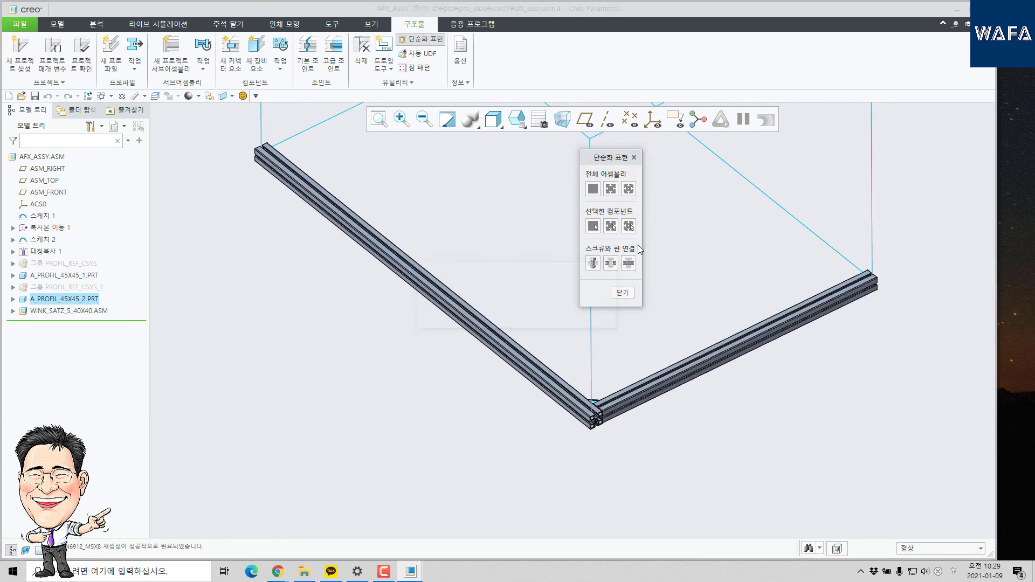
left_click(622, 292)
middle_click_drag(620, 305, 649, 318)
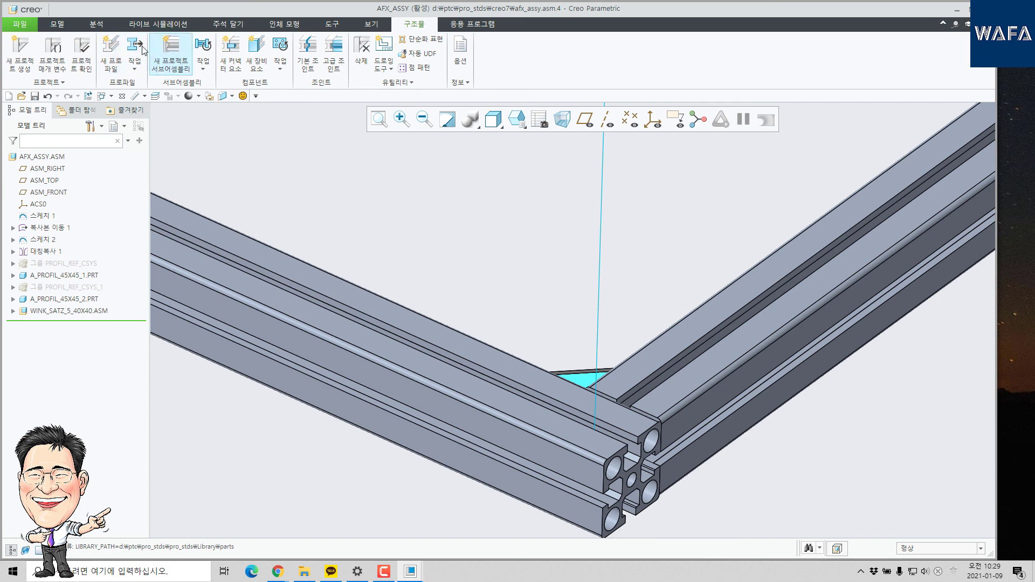
Review the KS section types in the profile library, including ㄷ형강, without placing a profile
left_click(111, 51)
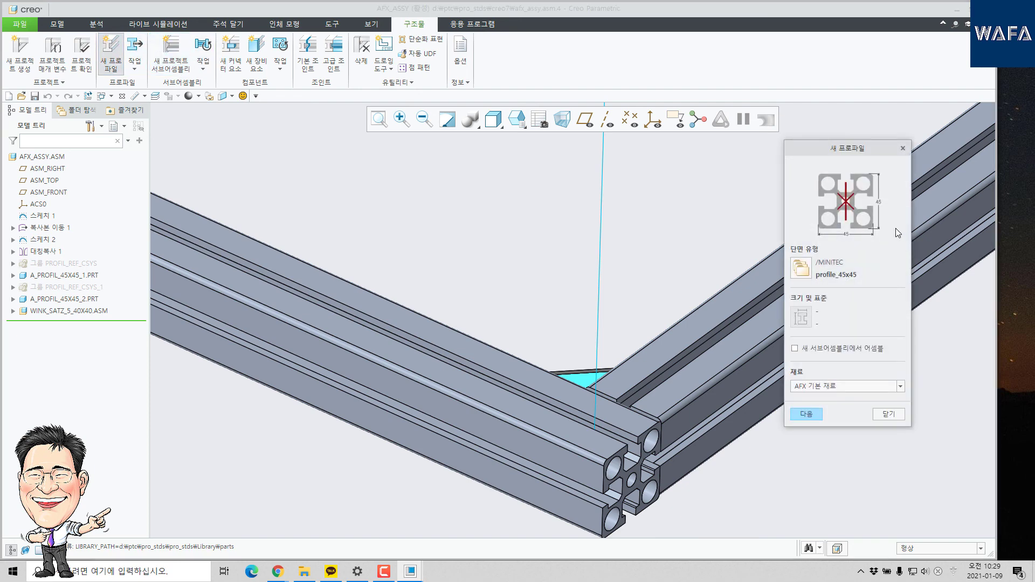
left_click(799, 264)
left_click(508, 235)
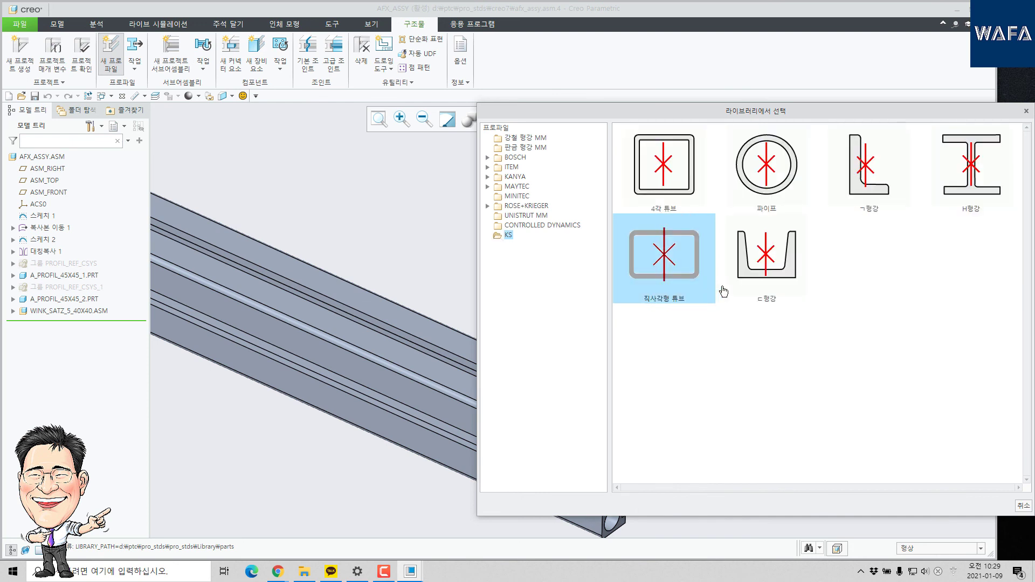
left_click(724, 291)
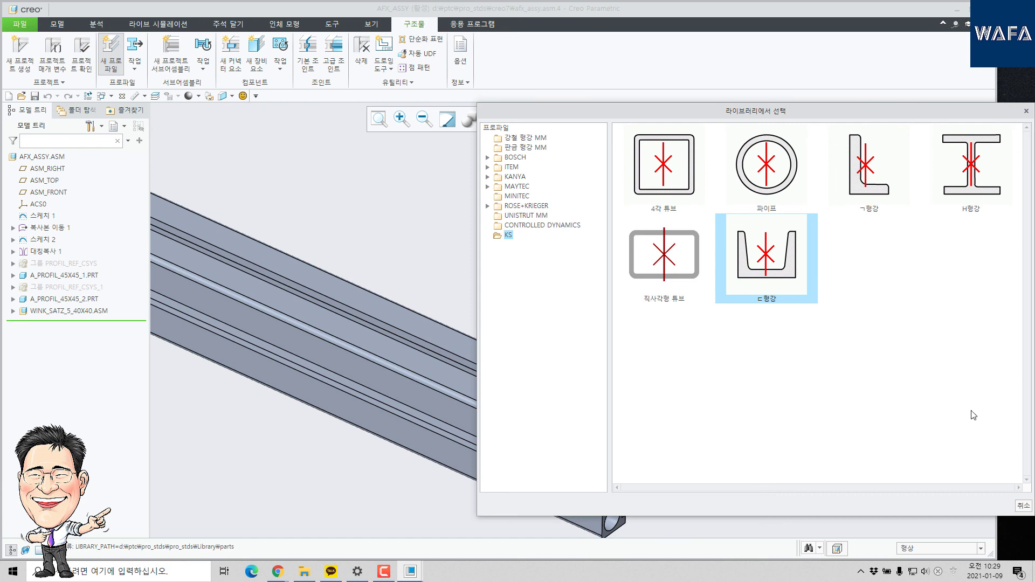
left_click(1023, 507)
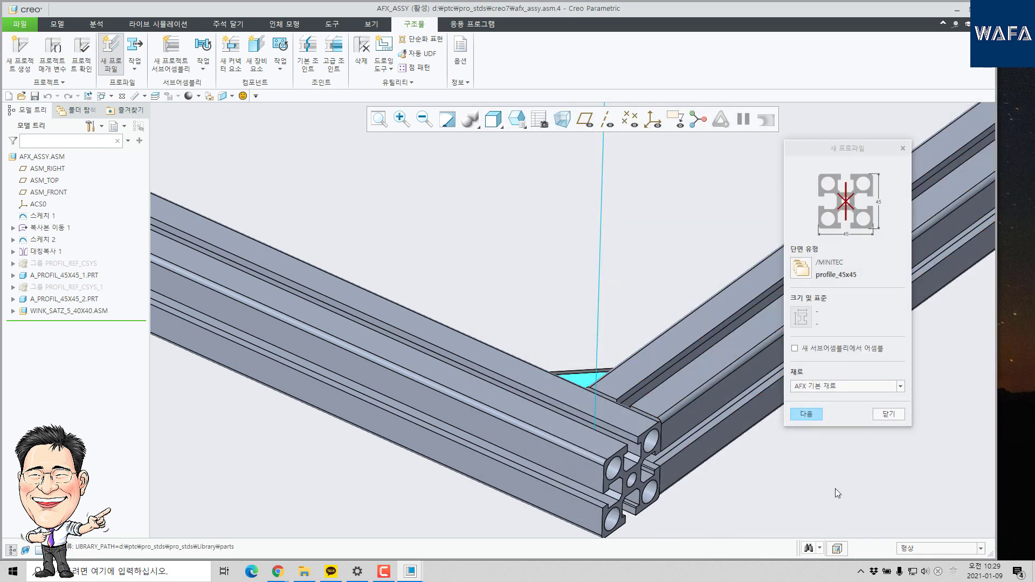
left_click(884, 419)
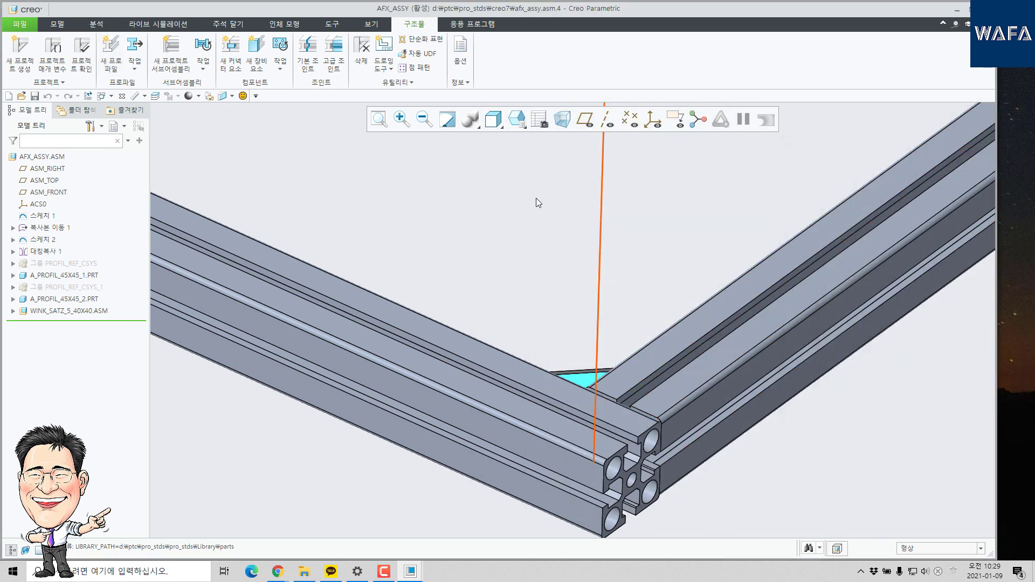
Bring up the Intelligent Fastener tools for the frame assembly
left_click(331, 24)
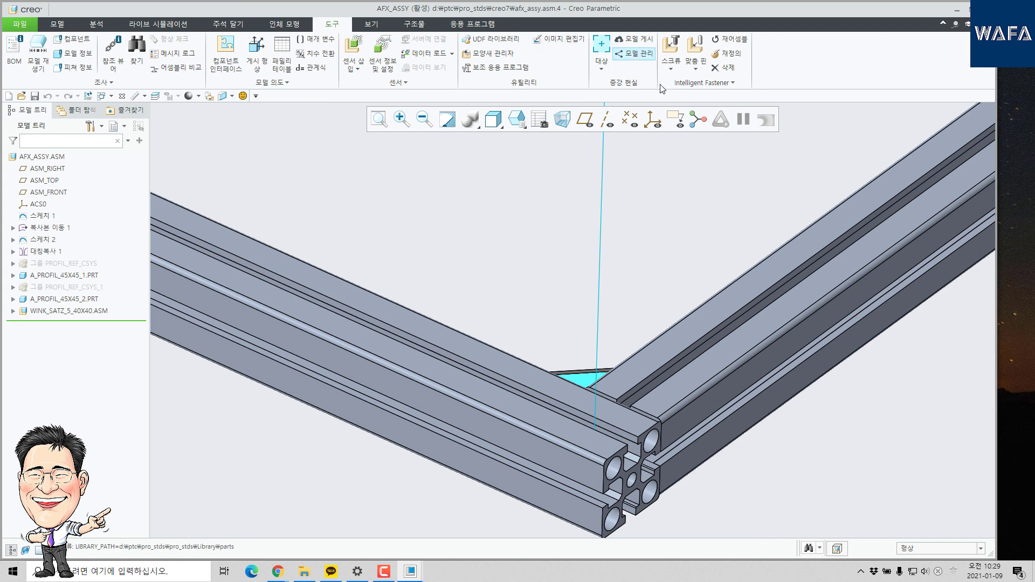